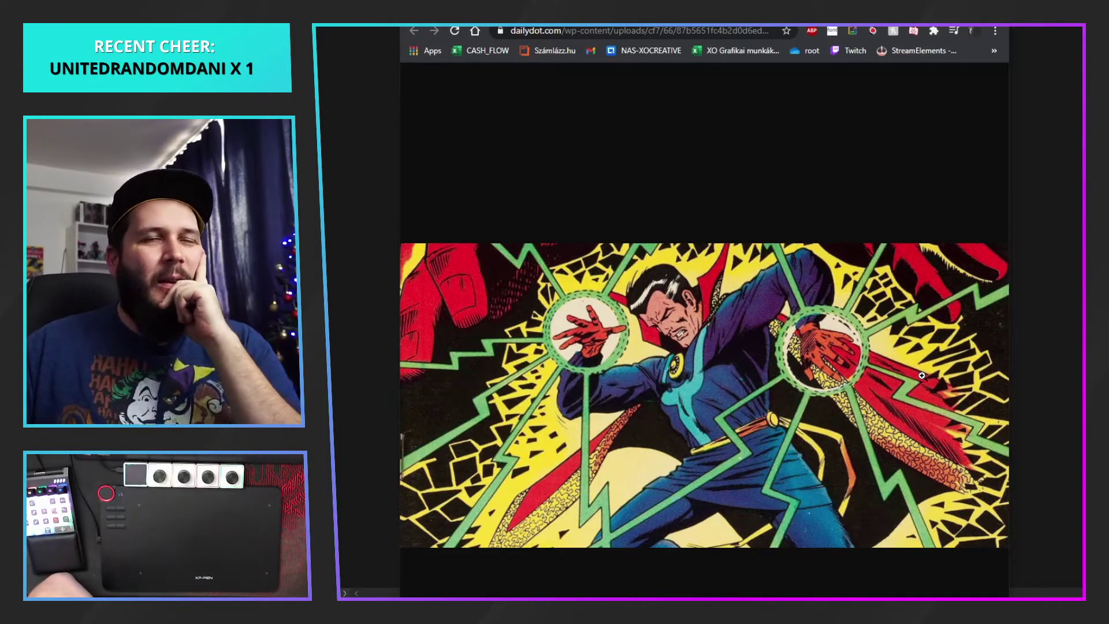
Switch to Photoshop and compare the illustration with and without the energy outlines around the hands
left_click(996, 8)
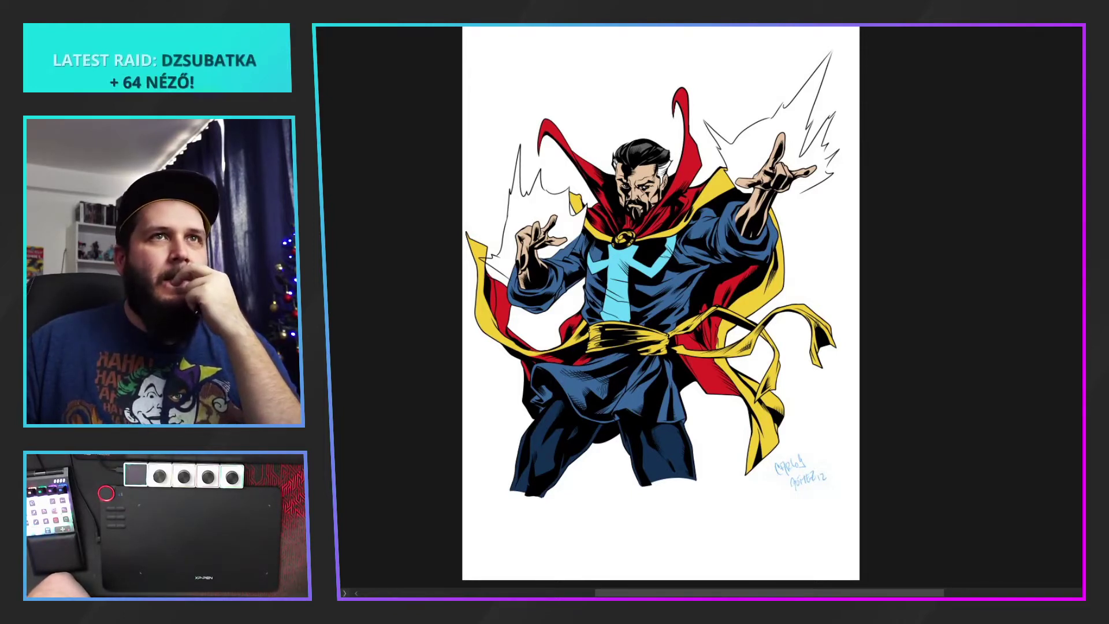
key("ctrl+z")
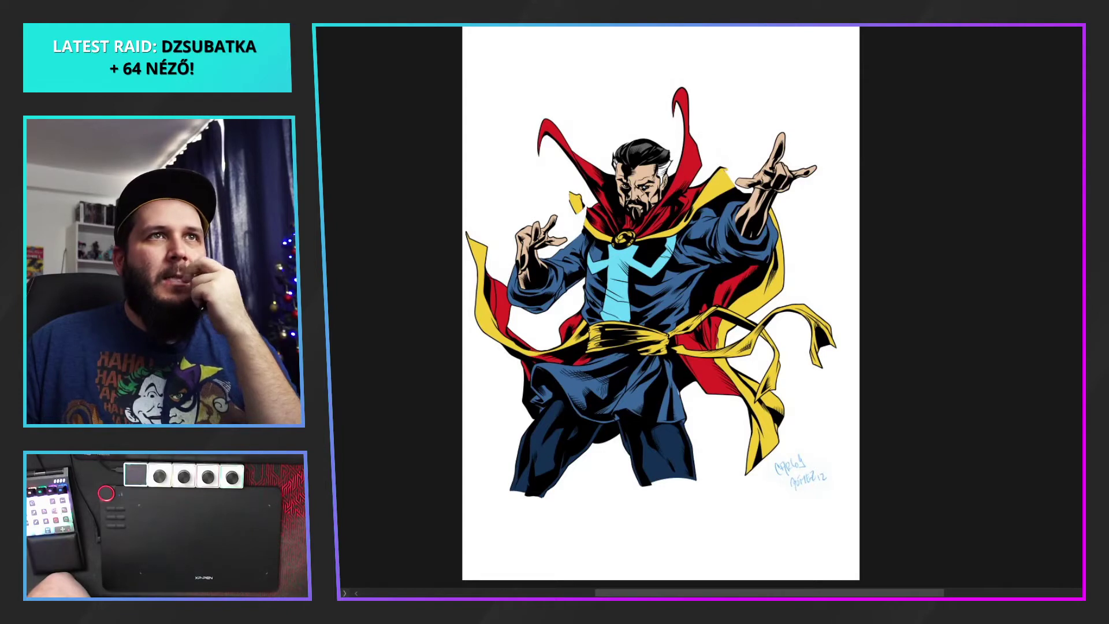
key("ctrl+z")
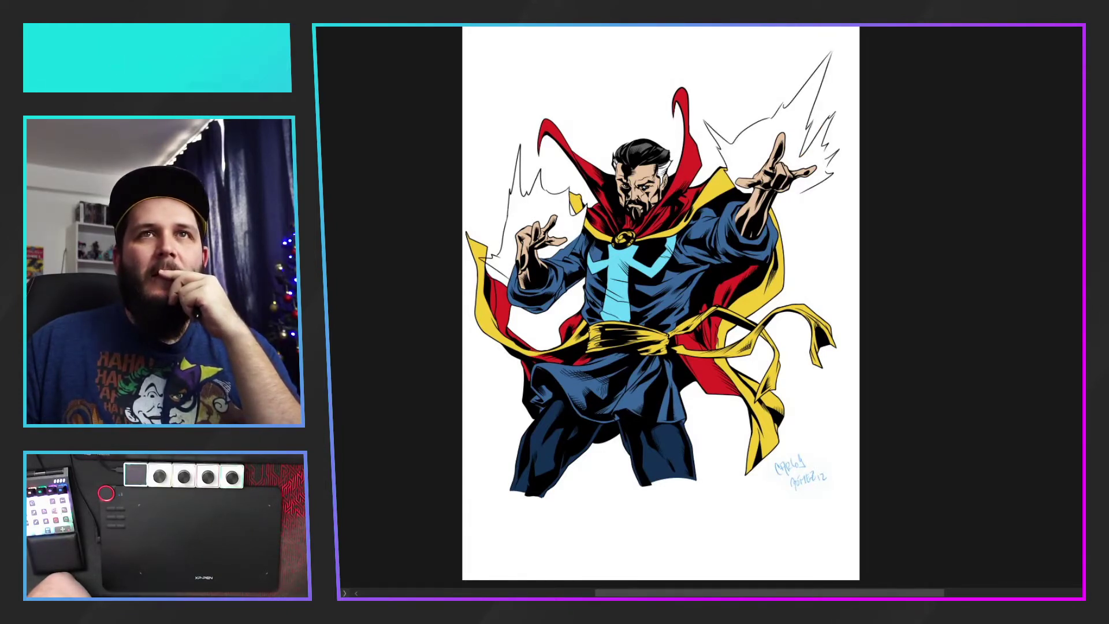
Set the foreground colour to a medium-bright green
key("Tab")
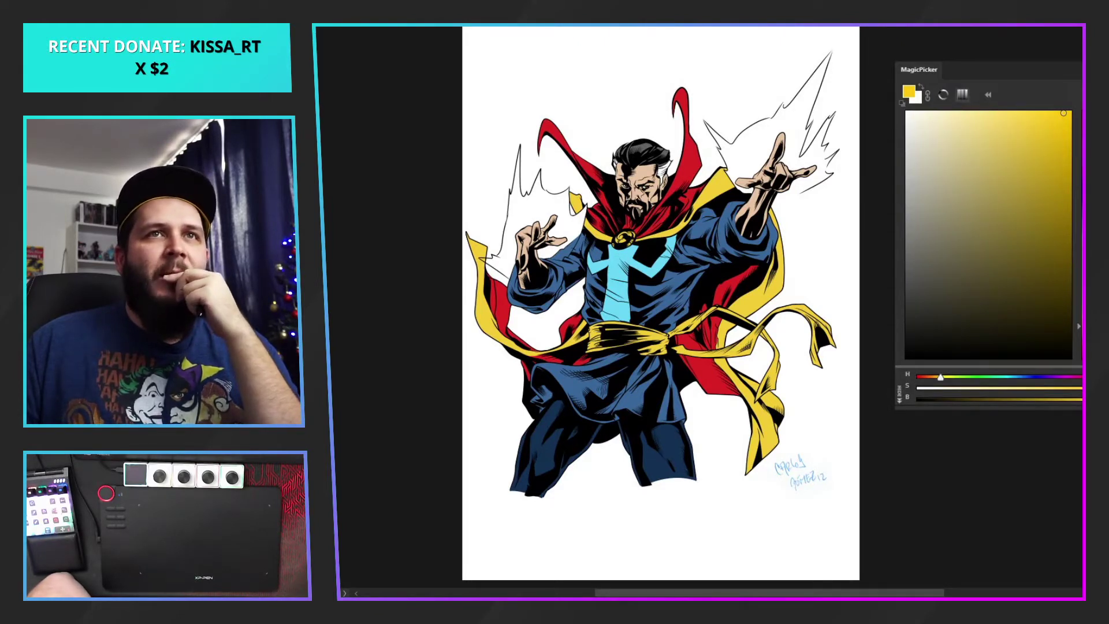
left_click_drag(1086, 326, 1086, 280)
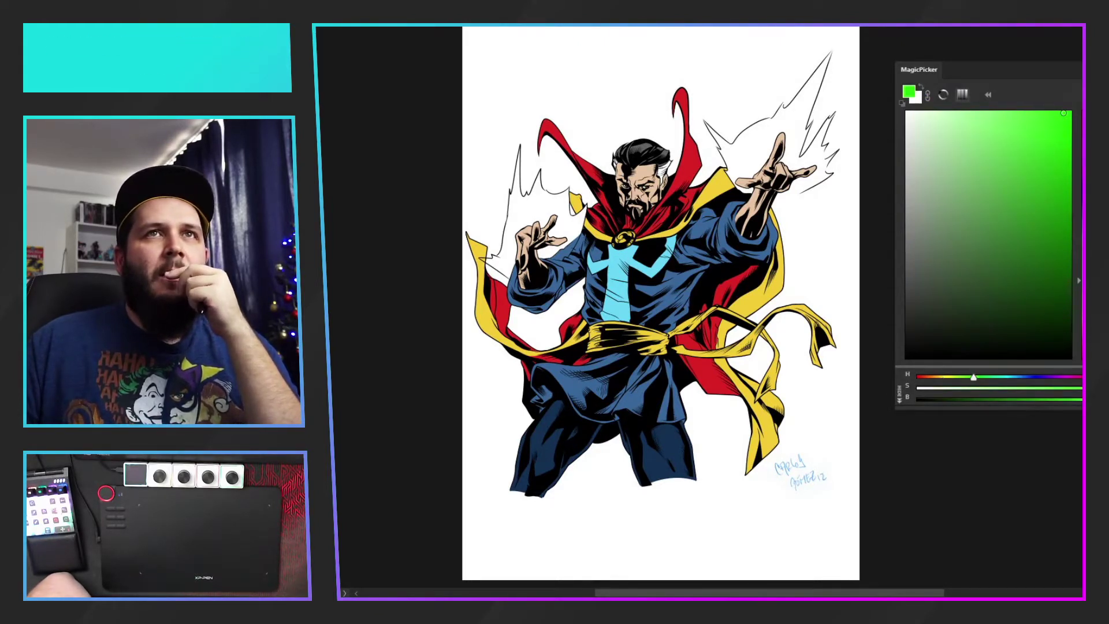
left_click(1035, 202)
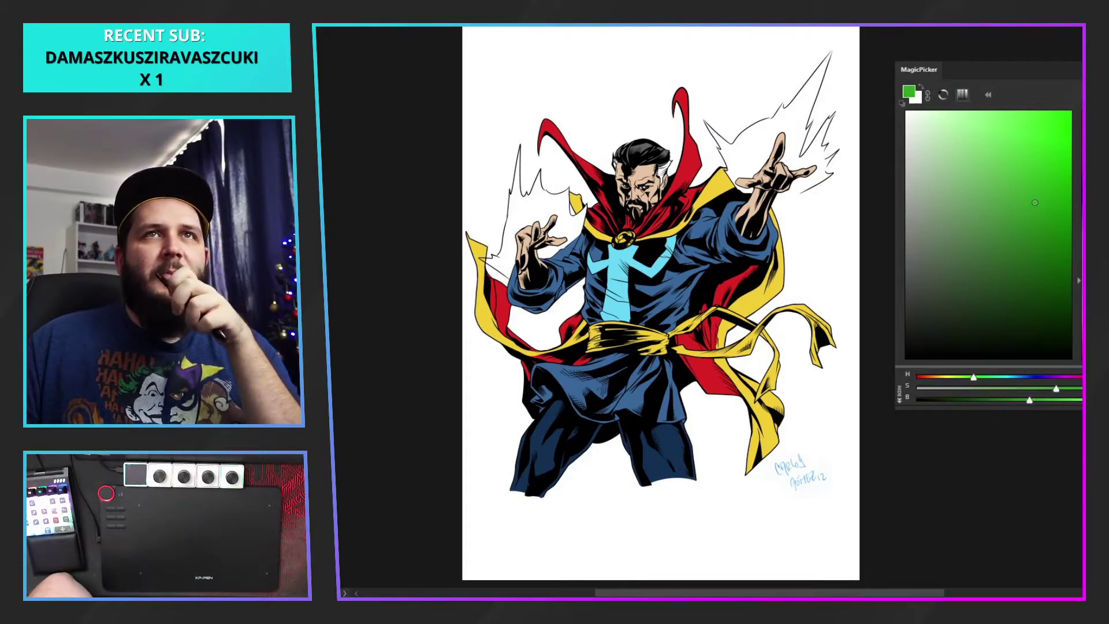
key("Tab")
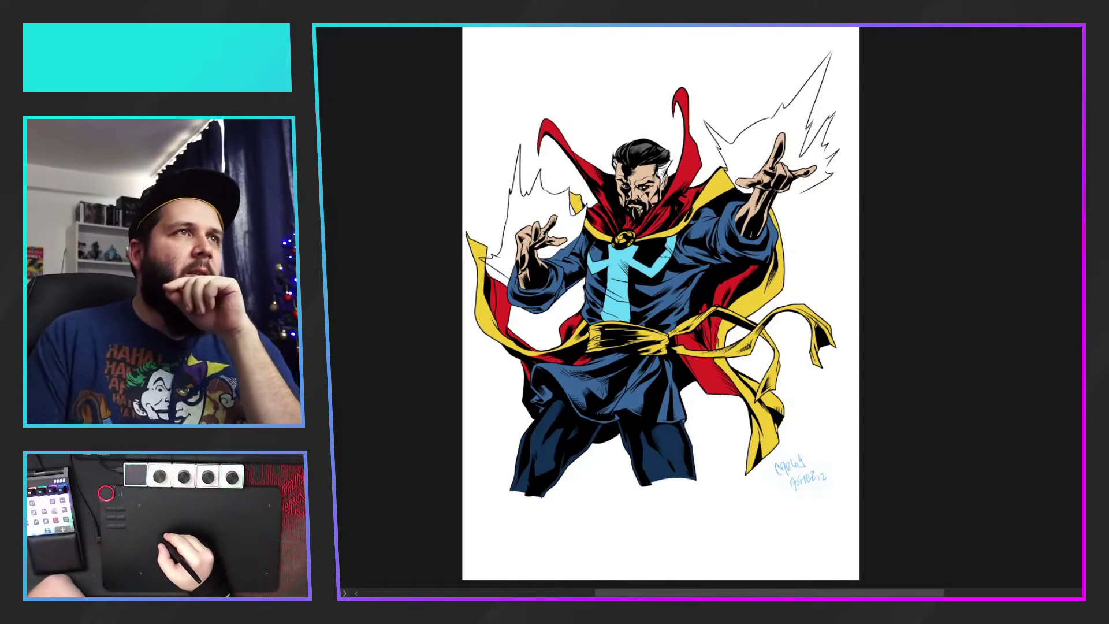
Enlarge the brush and paint soft green glows over both hands and their spiky energy outlines
key("bracketright")
key("bracketright")
key("bracketright")
key("bracketright")
key("bracketright")
key("bracketright")
key("bracketright")
key("bracketright")
key("bracketright")
key("bracketright")
key("bracketright")
key("bracketright")
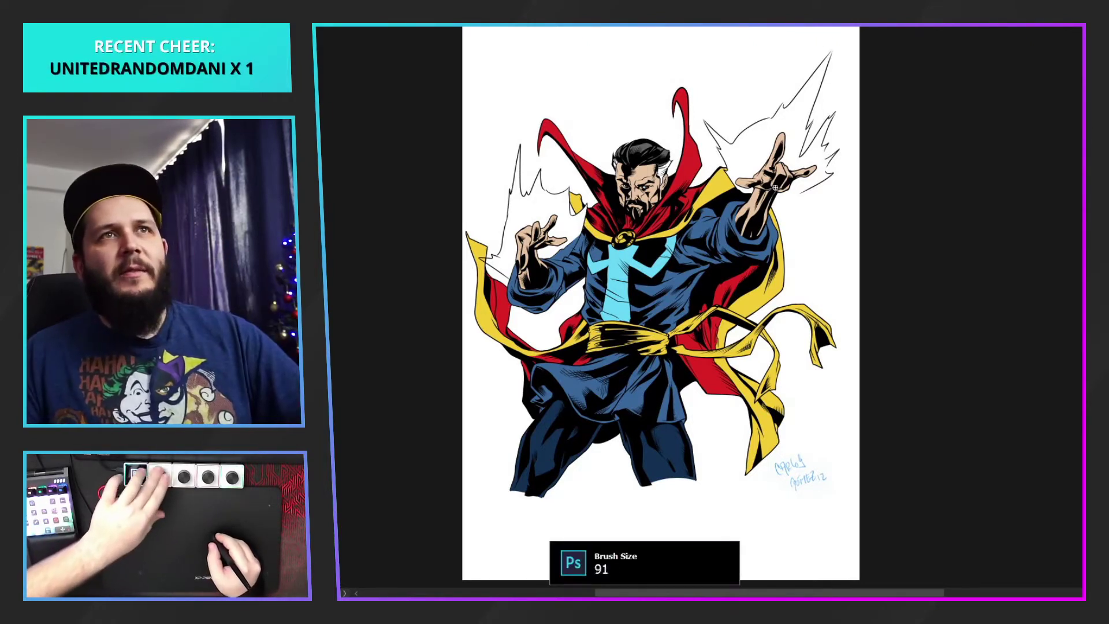
mouse_move(767, 150)
left_mouse_down()
mouse_move(763, 162)
mouse_move(801, 107)
left_mouse_up()
left_click_drag(822, 70, 801, 112)
left_click_drag(819, 151, 786, 159)
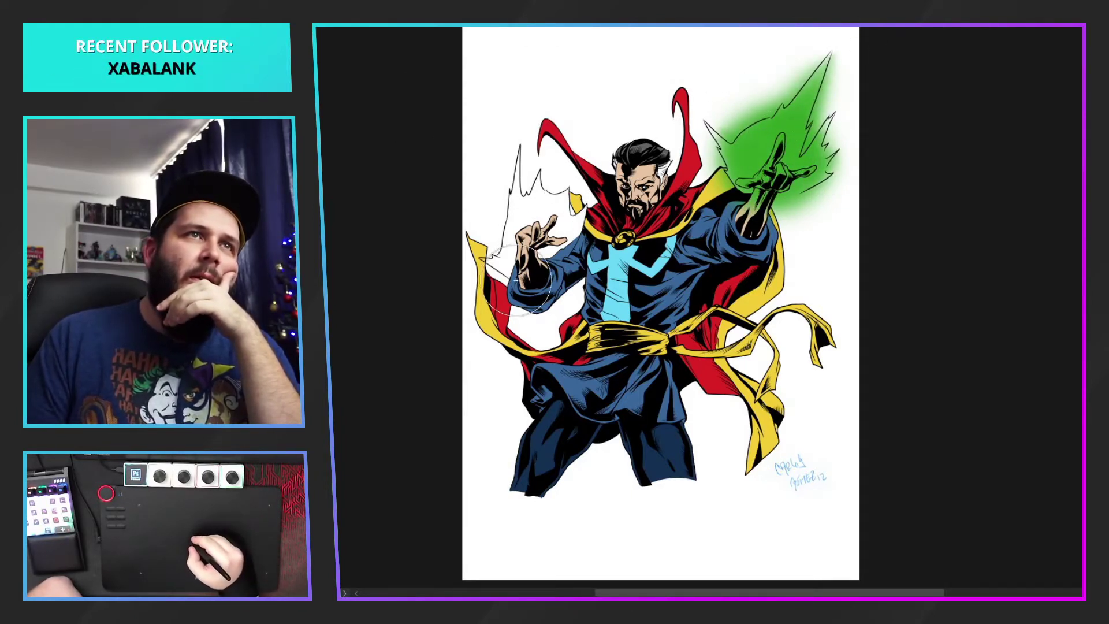
mouse_move(516, 281)
left_mouse_down()
mouse_move(524, 231)
mouse_move(524, 273)
mouse_move(513, 186)
mouse_move(522, 170)
mouse_move(520, 243)
mouse_move(525, 132)
mouse_move(533, 212)
left_mouse_up()
mouse_move(537, 261)
left_mouse_down()
mouse_move(574, 177)
mouse_move(532, 261)
mouse_move(586, 189)
mouse_move(552, 249)
left_mouse_up()
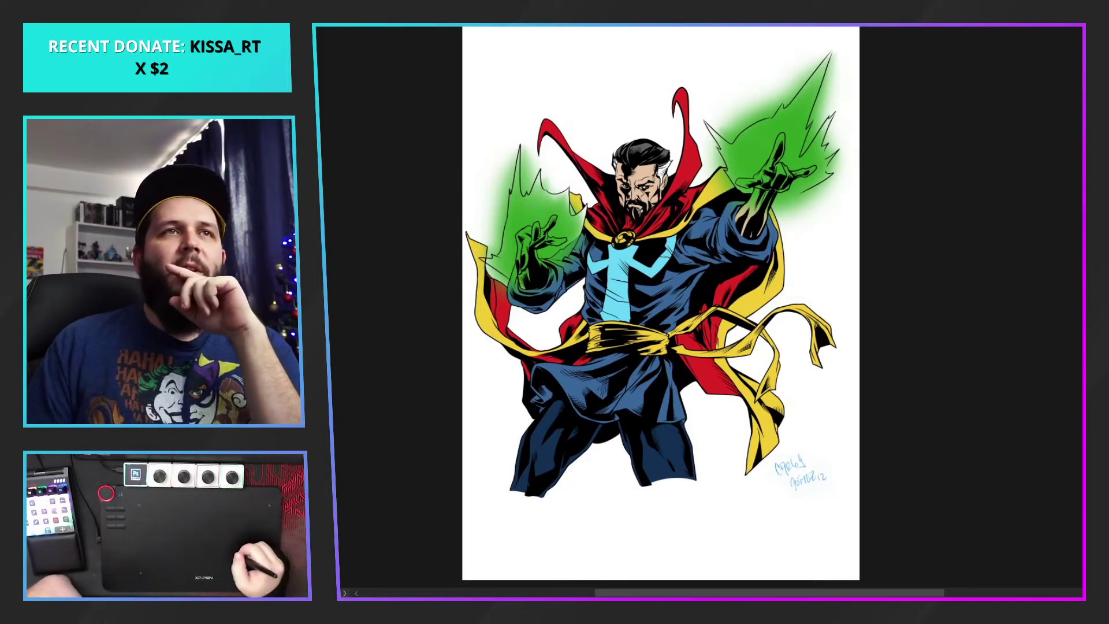
Try a Color Overlay in #ffb70b on the green glow layer
double_click(1095, 399)
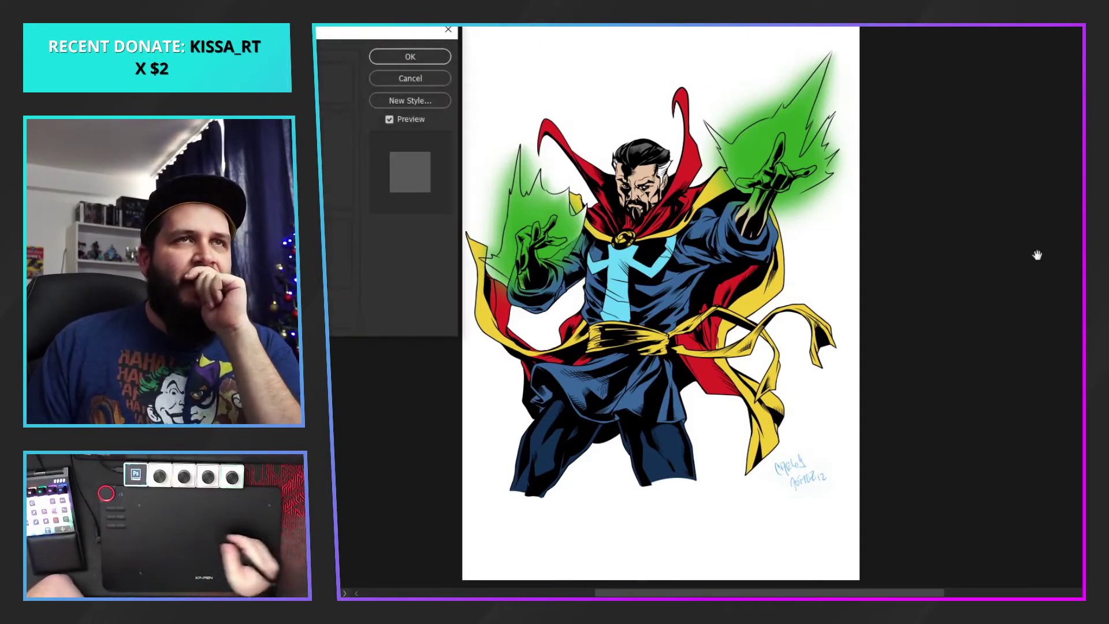
left_click(96, 177)
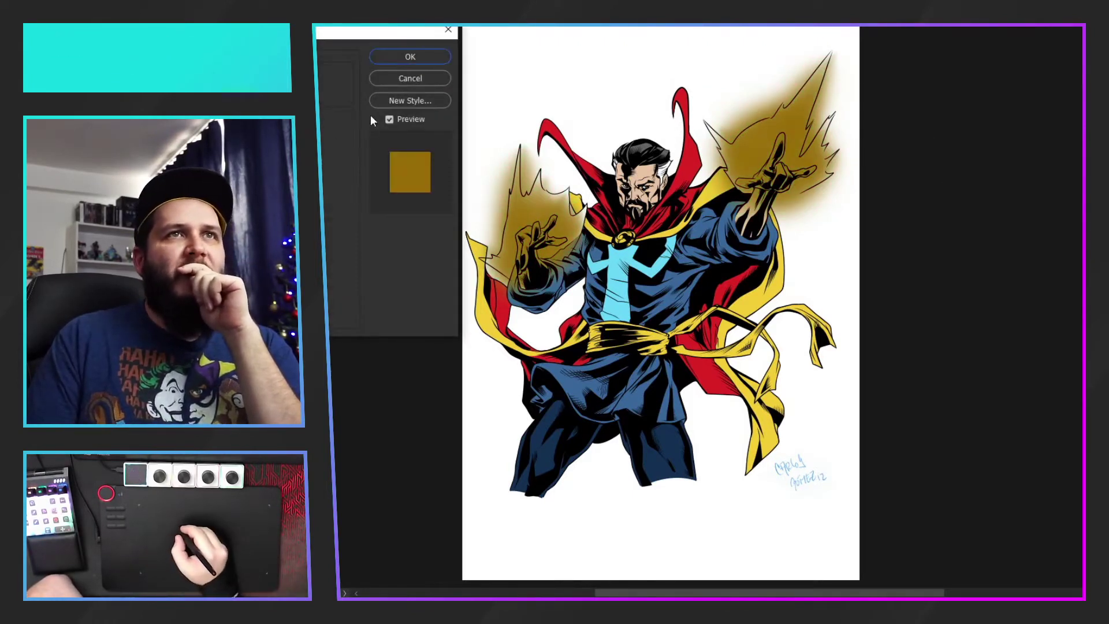
left_click(266, 75)
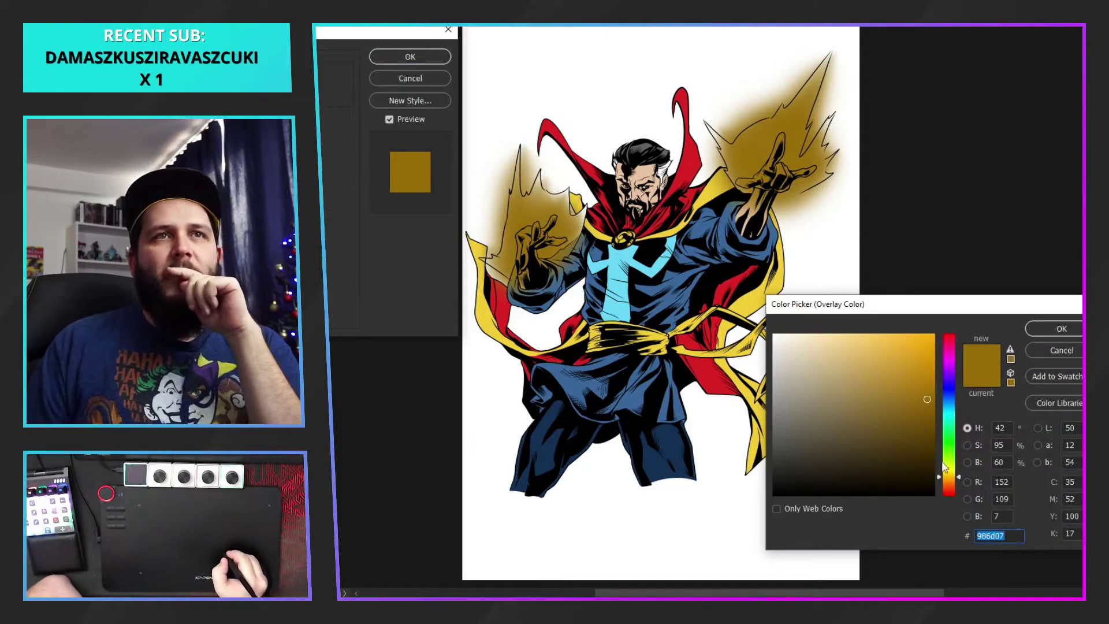
left_click(928, 335)
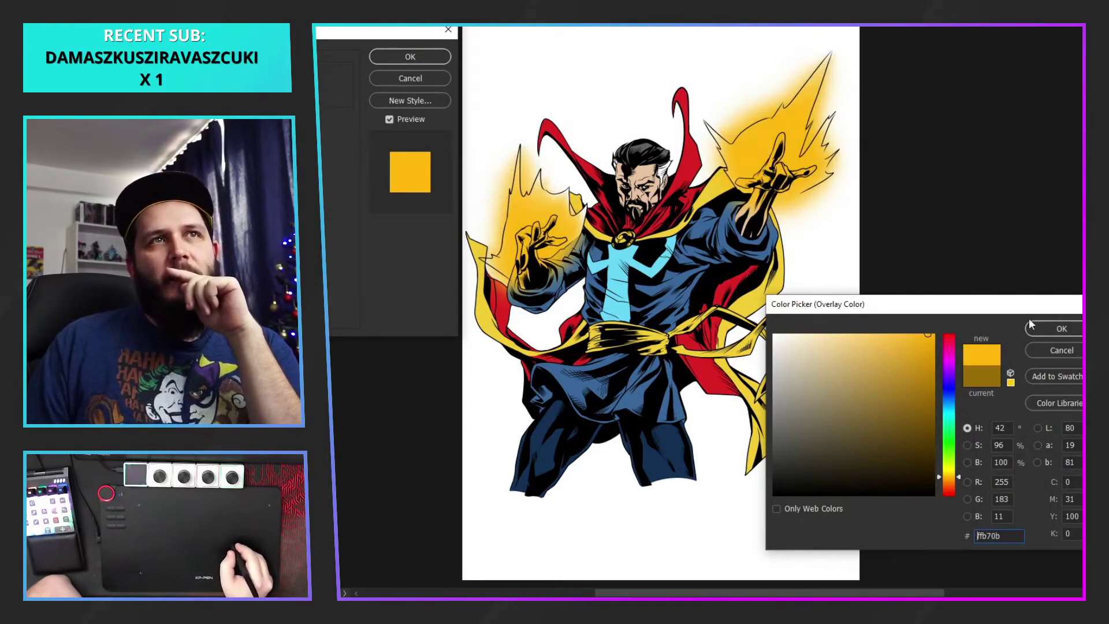
left_click(1043, 332)
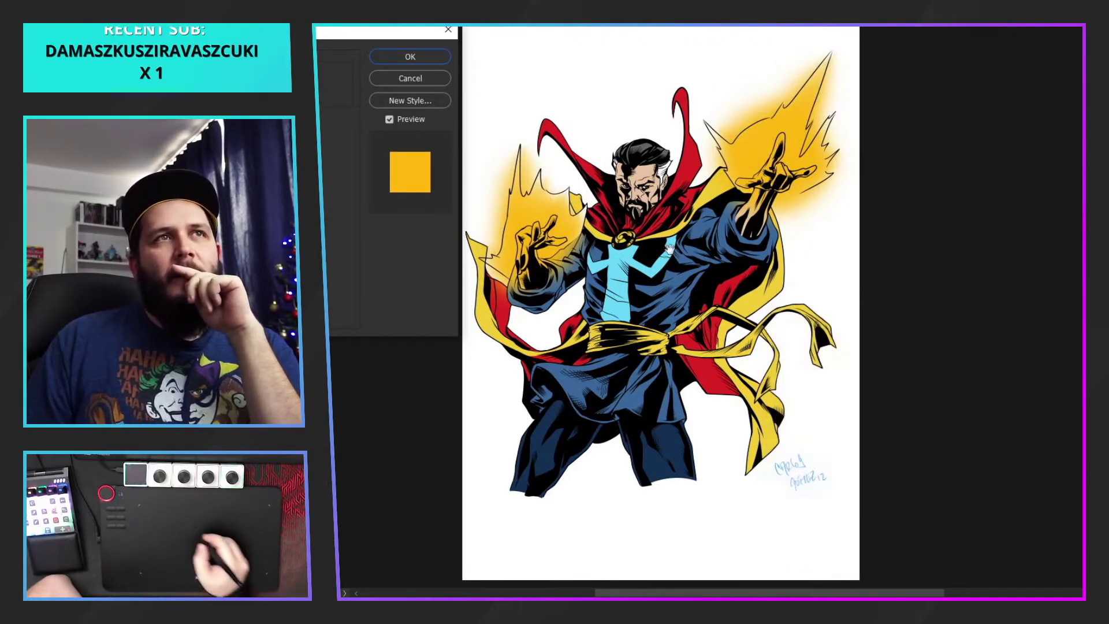
left_click(424, 51)
Undo the orange Color Overlay on the glow layer
key("ctrl+z")
key("ctrl+shift+z")
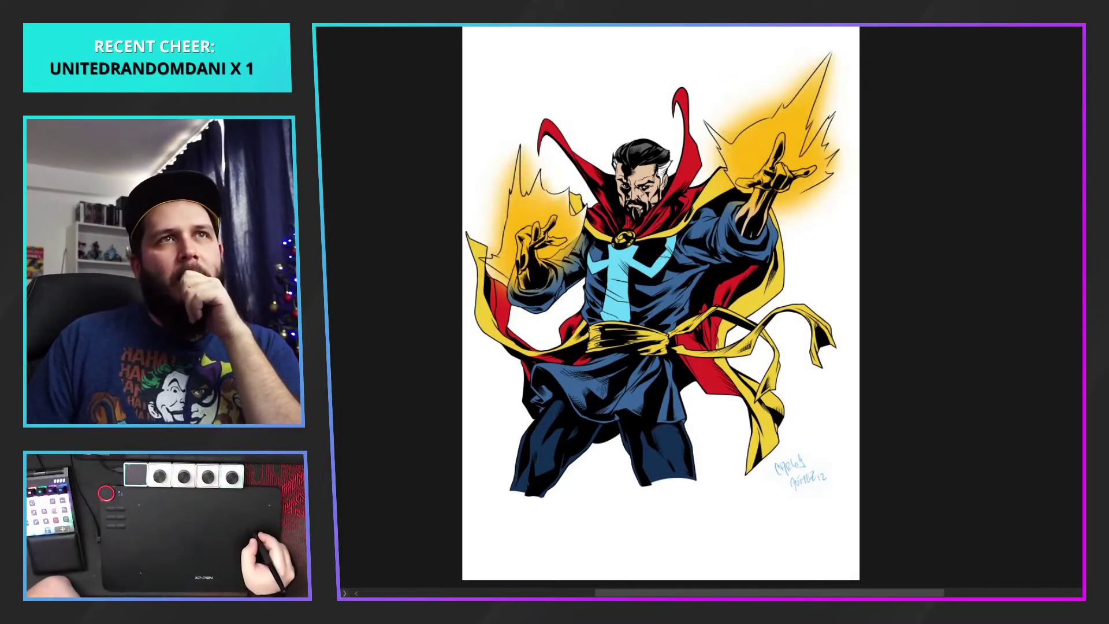
key("ctrl+z")
key("ctrl+z")
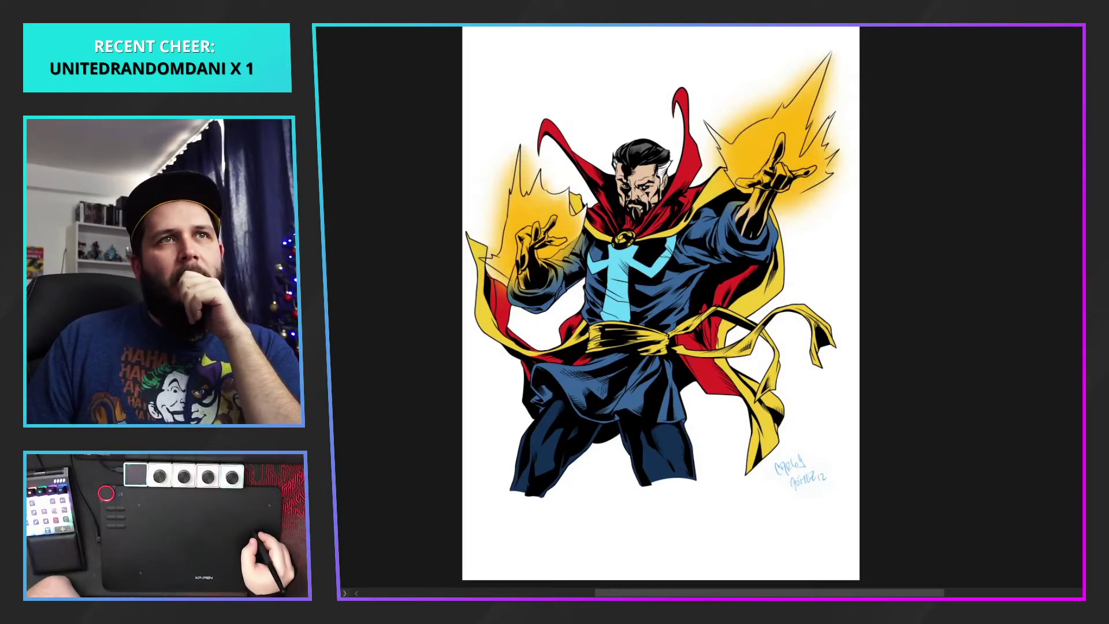
key("ctrl+z")
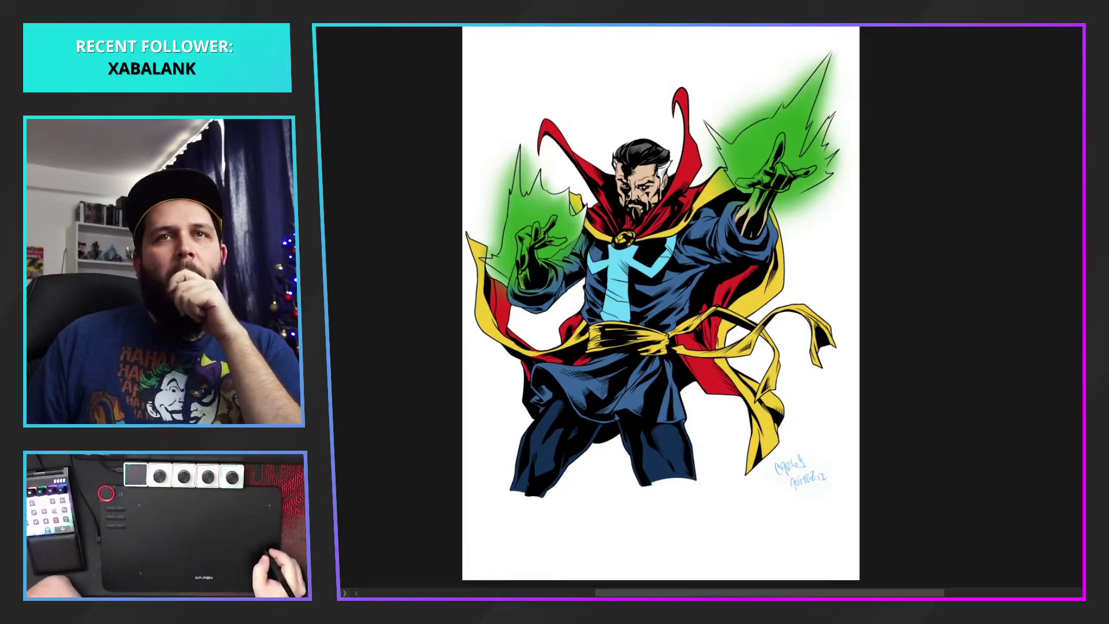
Try shifting the glow to golden orange with a Hue/Saturation adjustment, raising its lightness, and delete the adjustment
key("Tab")
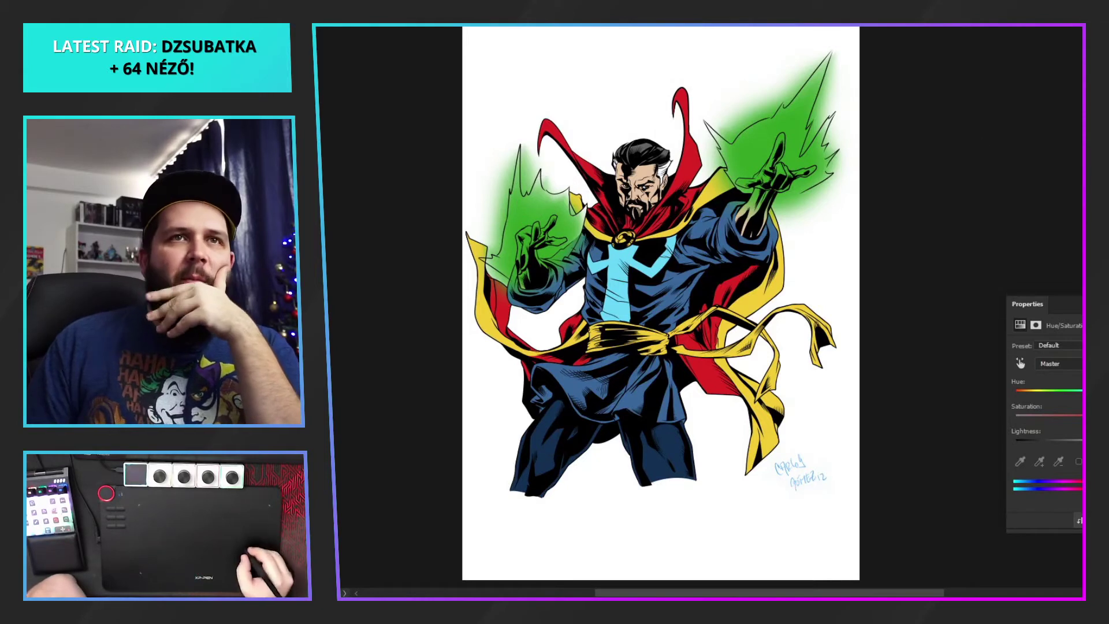
left_click_drag(1084, 394, 1047, 377)
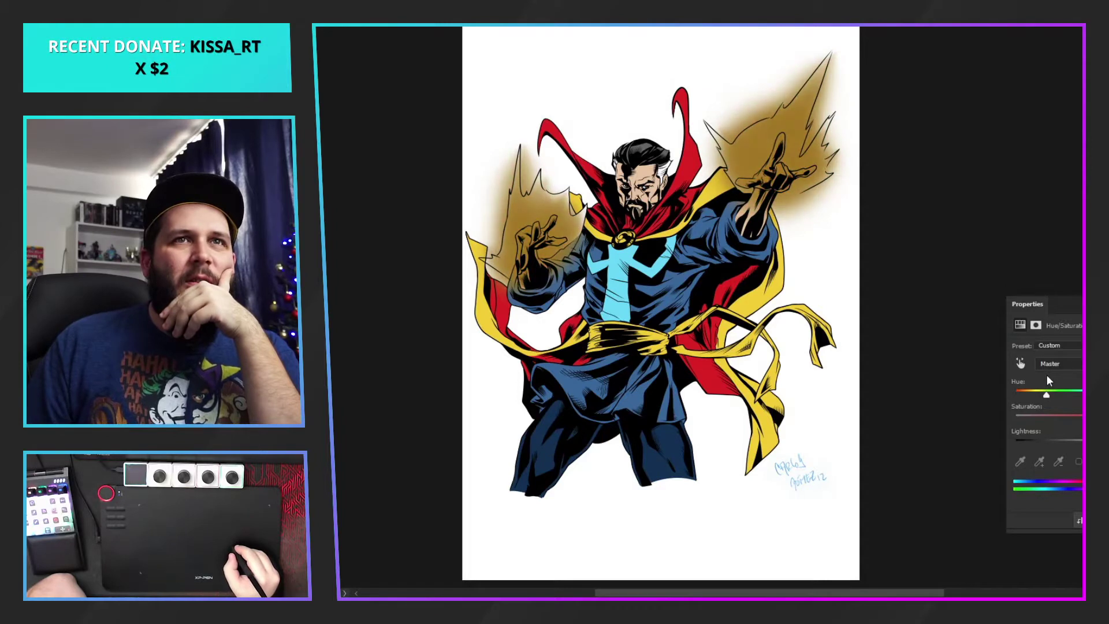
left_click_drag(1085, 444, 1102, 419)
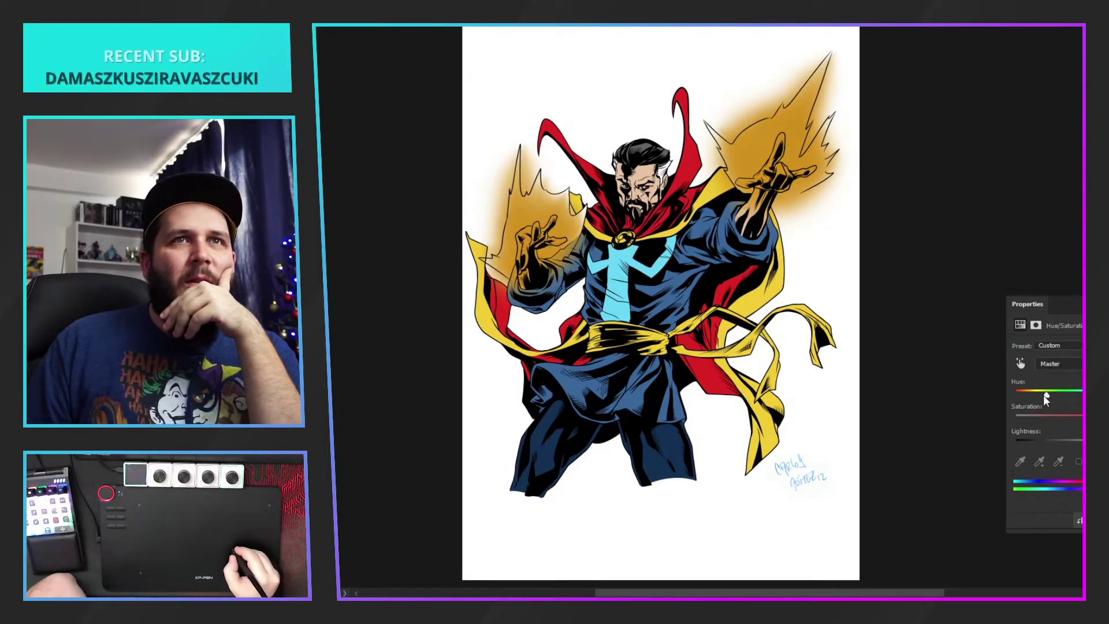
mouse_move(1044, 394)
left_mouse_down()
mouse_move(1108, 390)
mouse_move(1049, 377)
left_mouse_up()
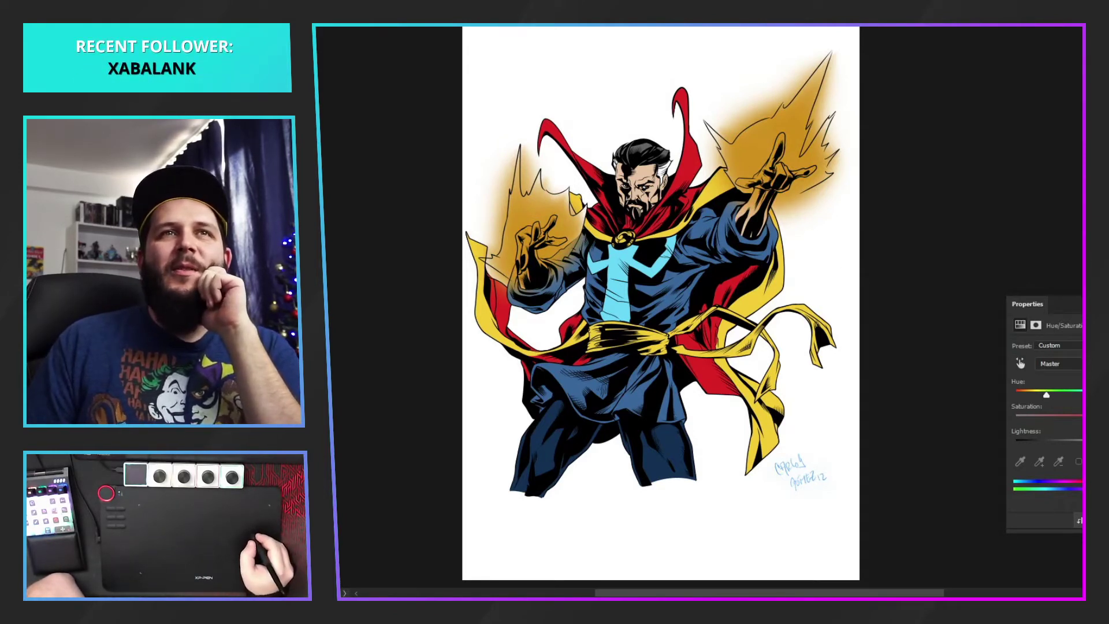
key("ctrl+comma")
key("Delete")
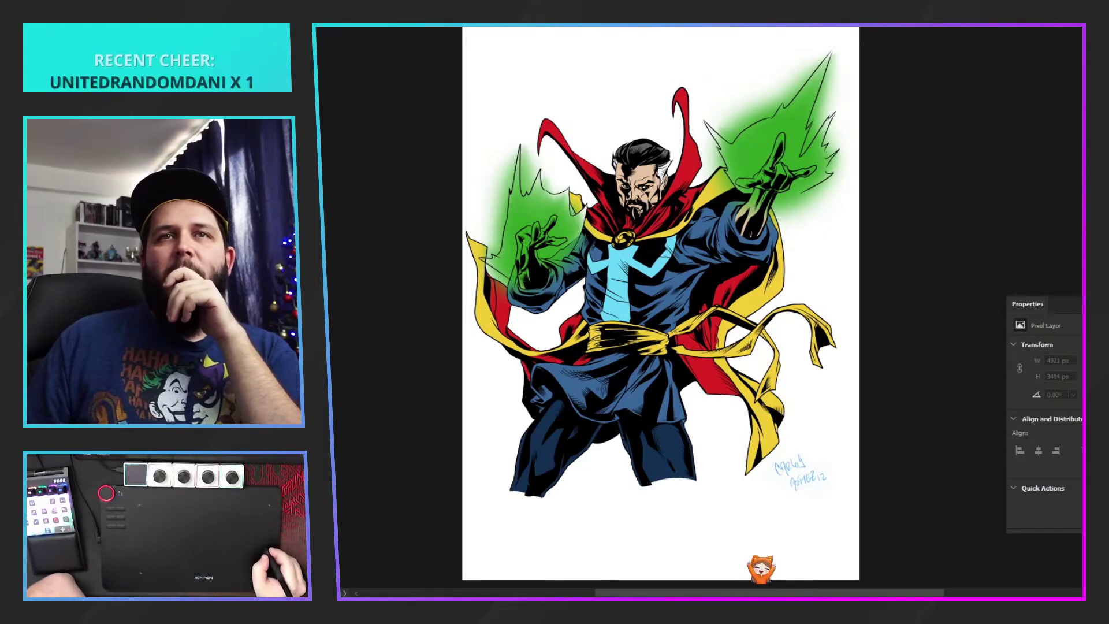
Add a gradient fill behind the figure using the third Reds preset, coral pink to dark magenta
left_click(436, 188)
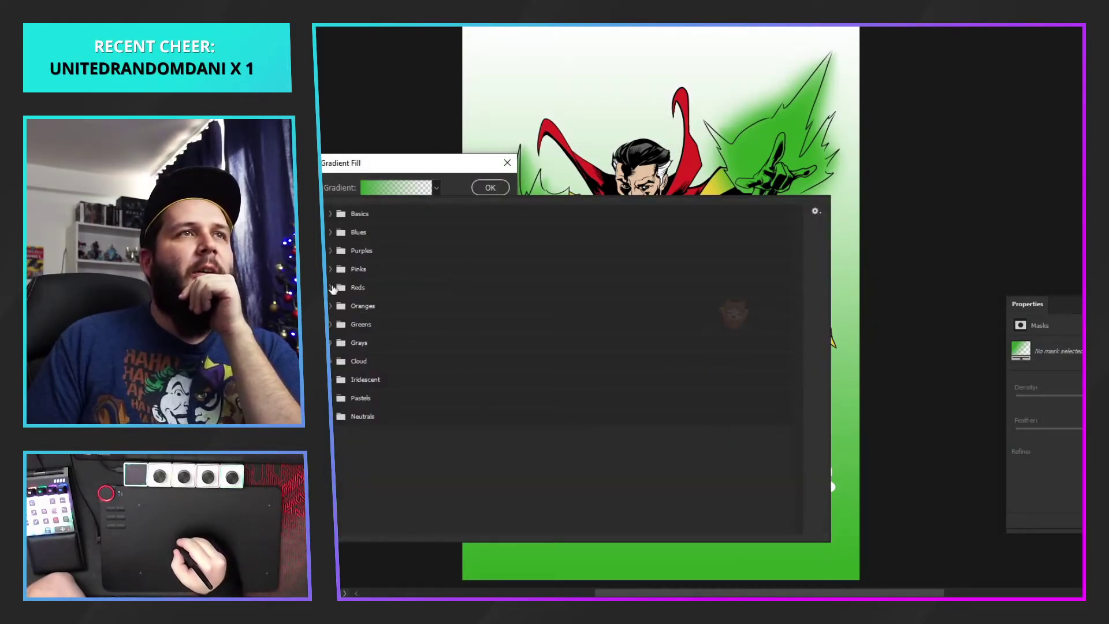
left_click(330, 269)
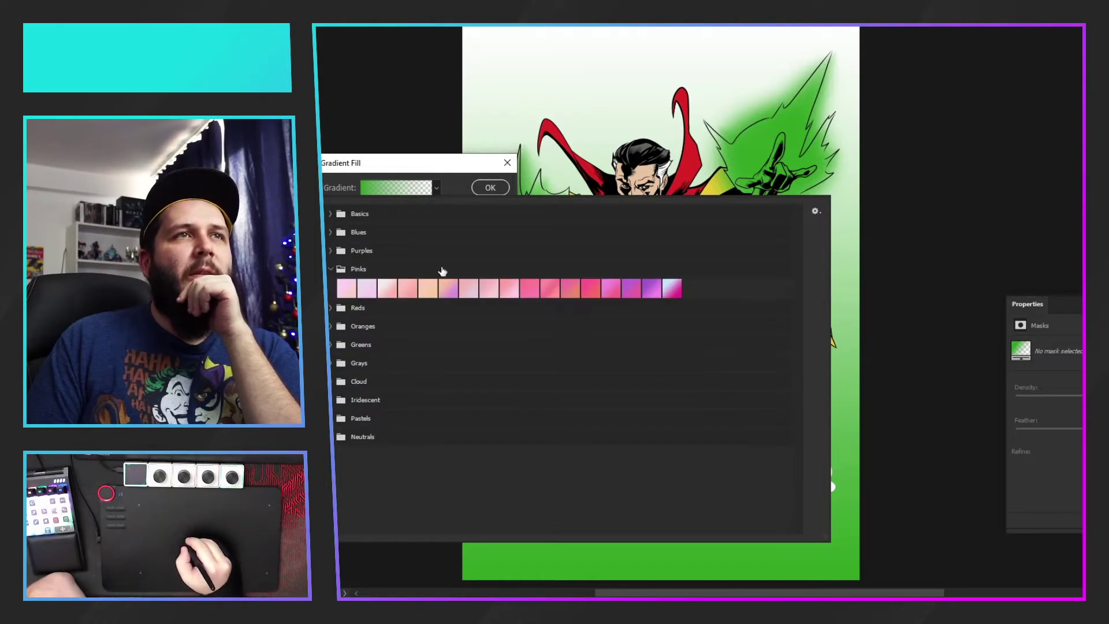
left_click(613, 290)
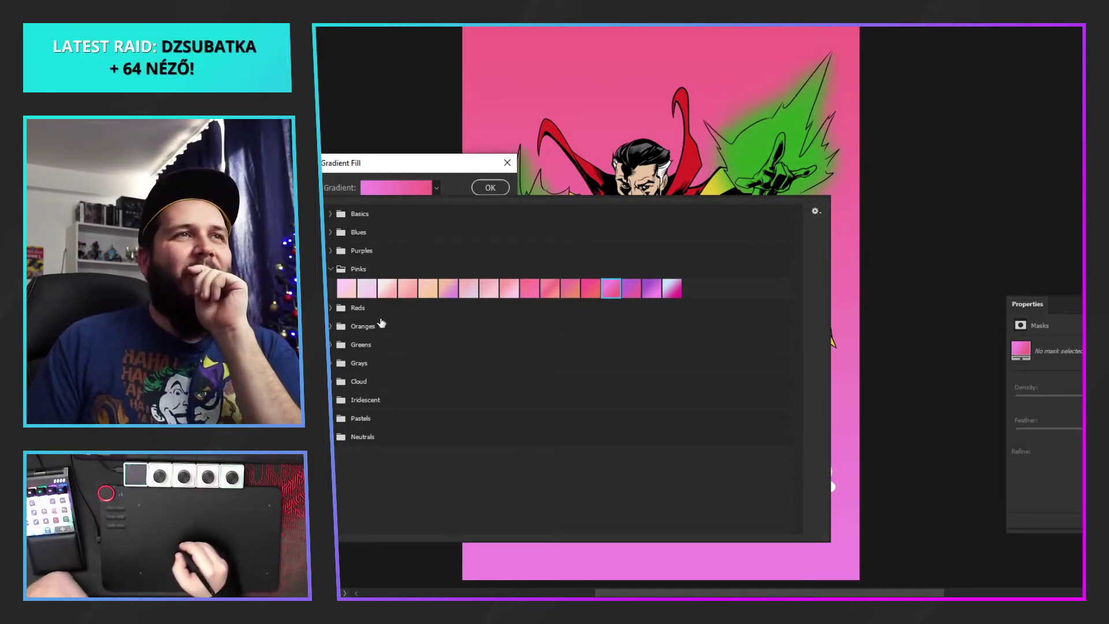
left_click(332, 309)
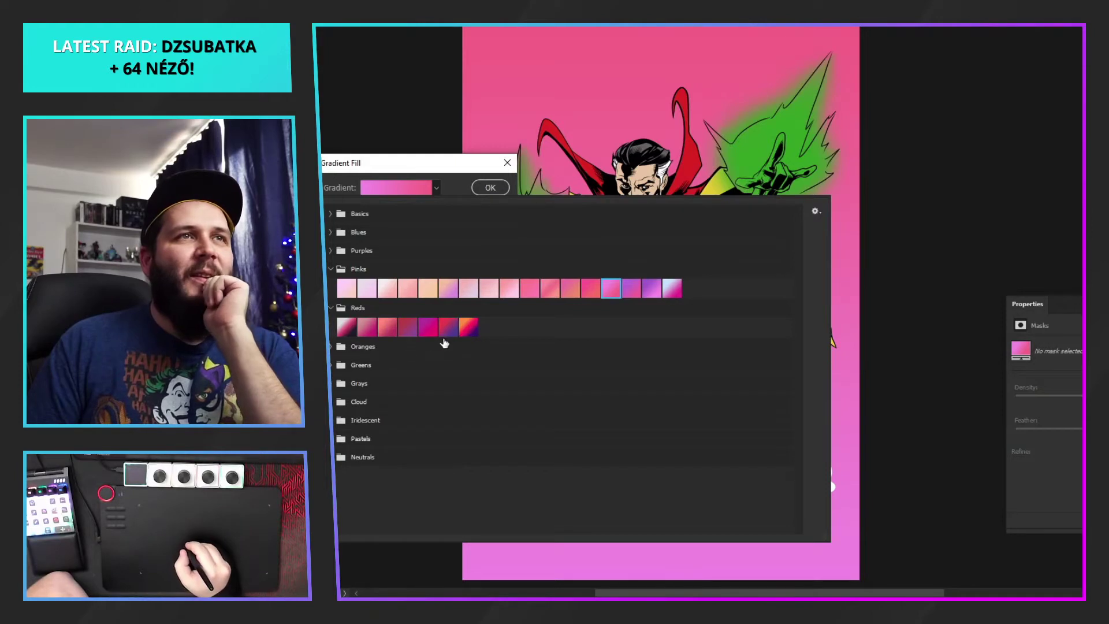
left_click(388, 328)
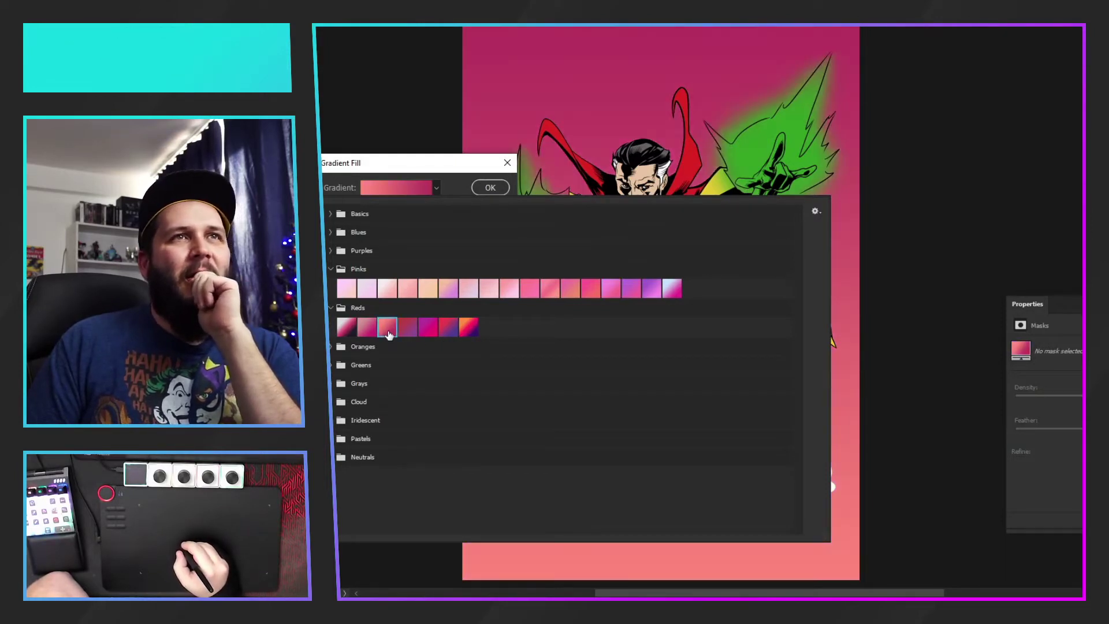
left_click(466, 166)
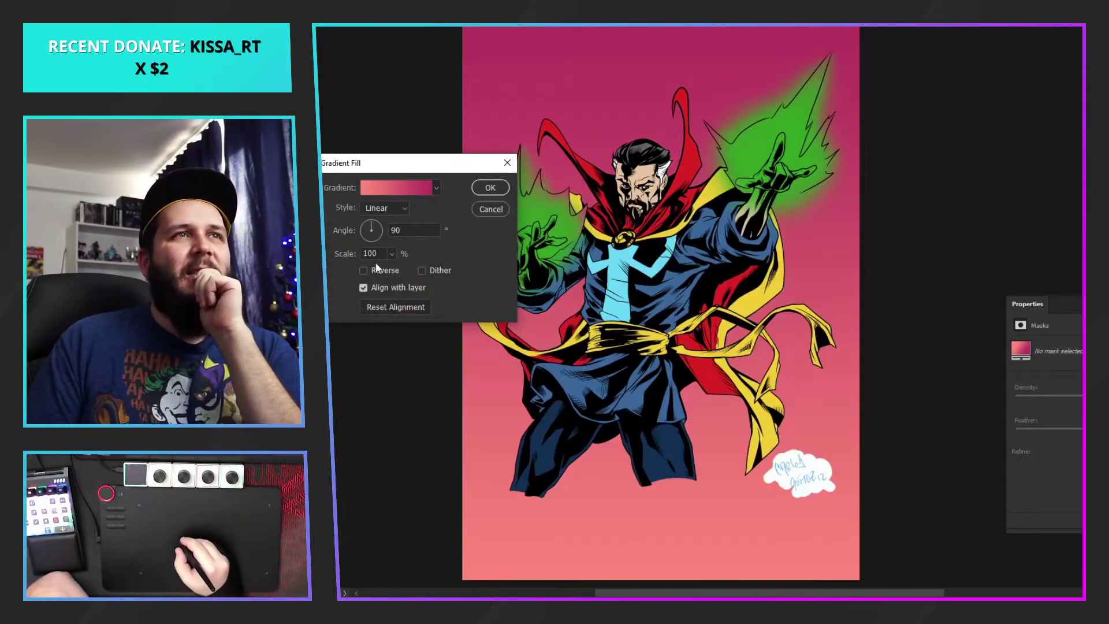
Reverse the background gradient so coral is above and magenta below, and apply the fill
left_click(374, 271)
left_click_drag(442, 172, 370, 183)
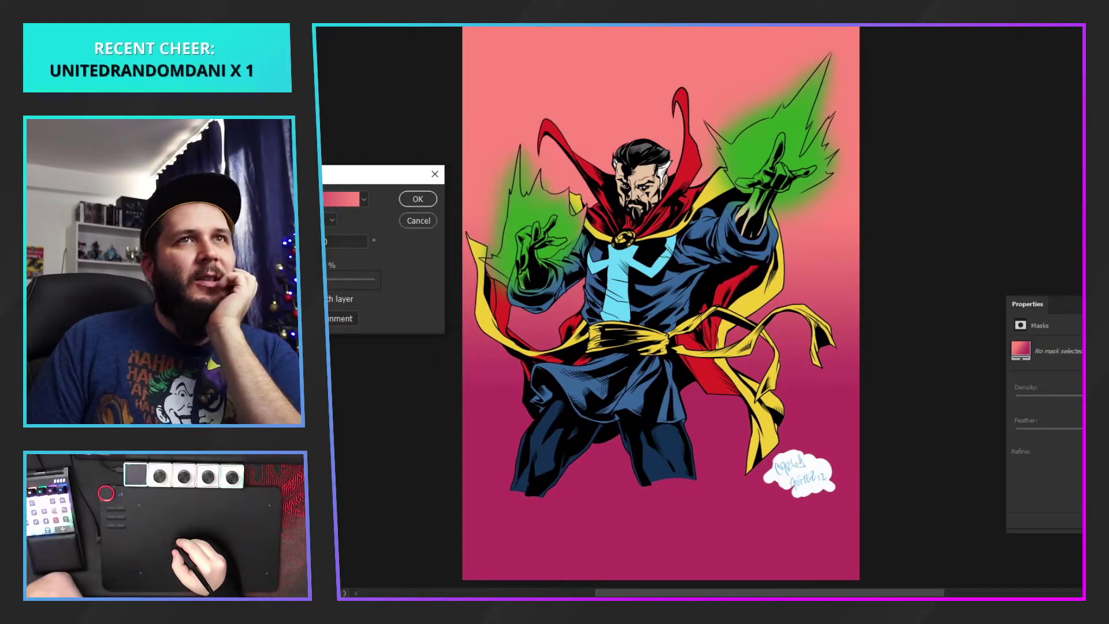
left_click(411, 199)
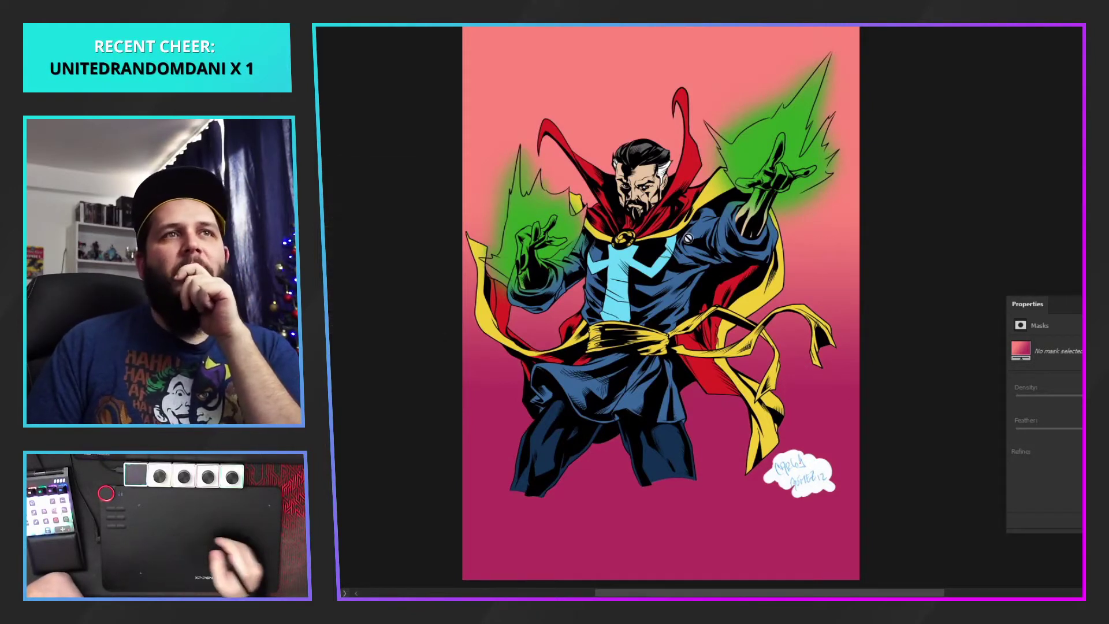
Try a large textured green brush stroke across the background around the collar on a pixel layer and undo it
left_click(1098, 509)
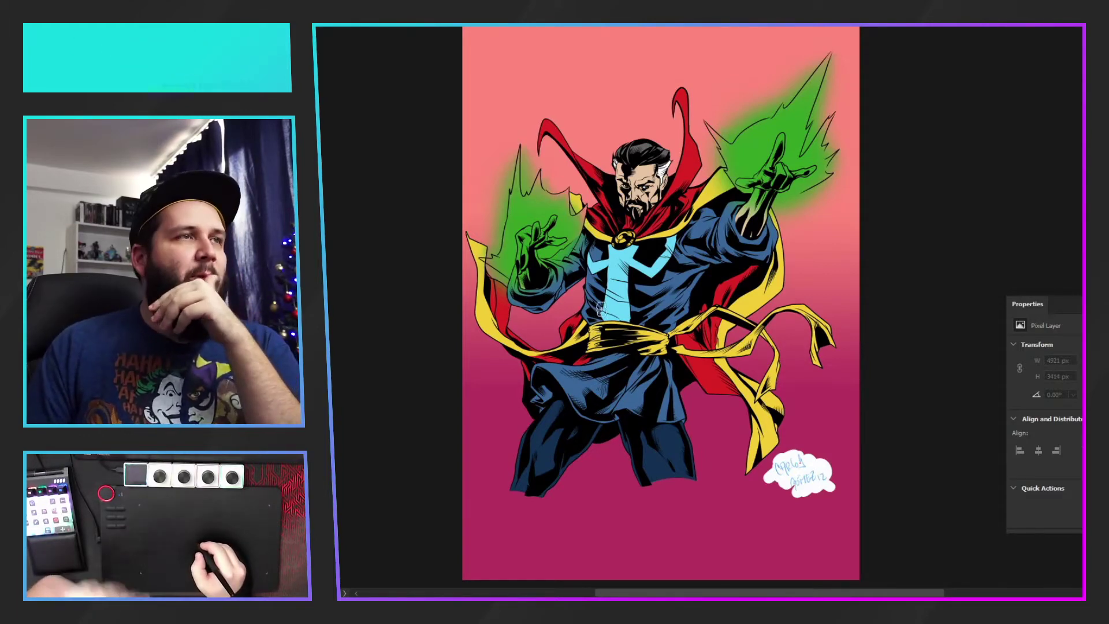
key("bracketright")
key("bracketright")
key("bracketright")
key("bracketright")
key("bracketright")
key("bracketright")
key("bracketright")
key("bracketright")
key("bracketright")
mouse_move(544, 162)
left_mouse_down()
mouse_move(638, 104)
mouse_move(595, 168)
left_mouse_up()
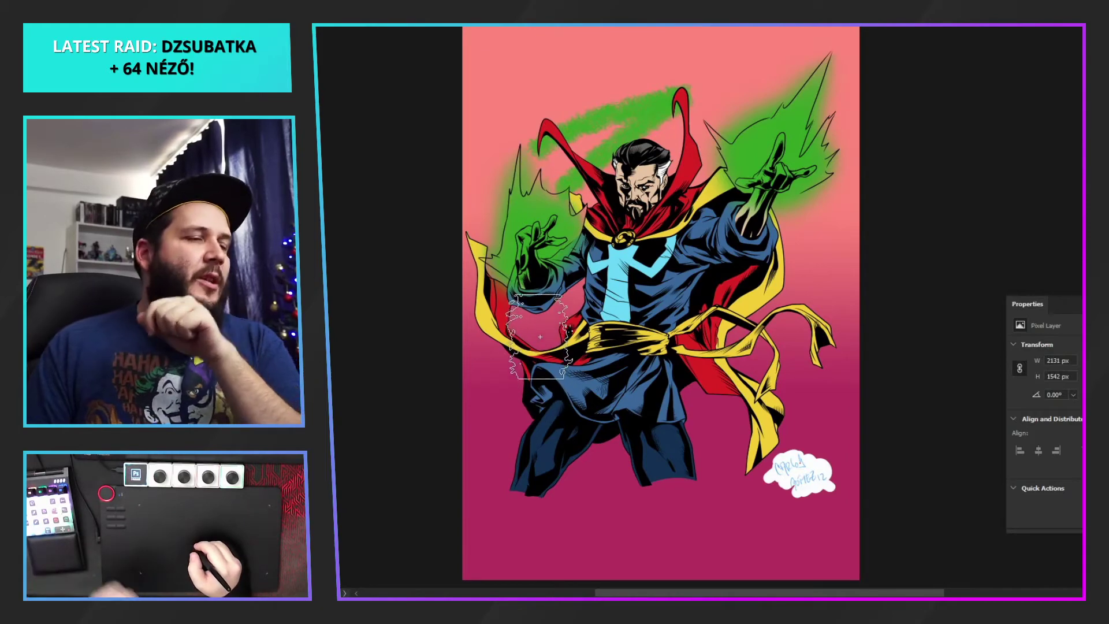
key("ctrl+z")
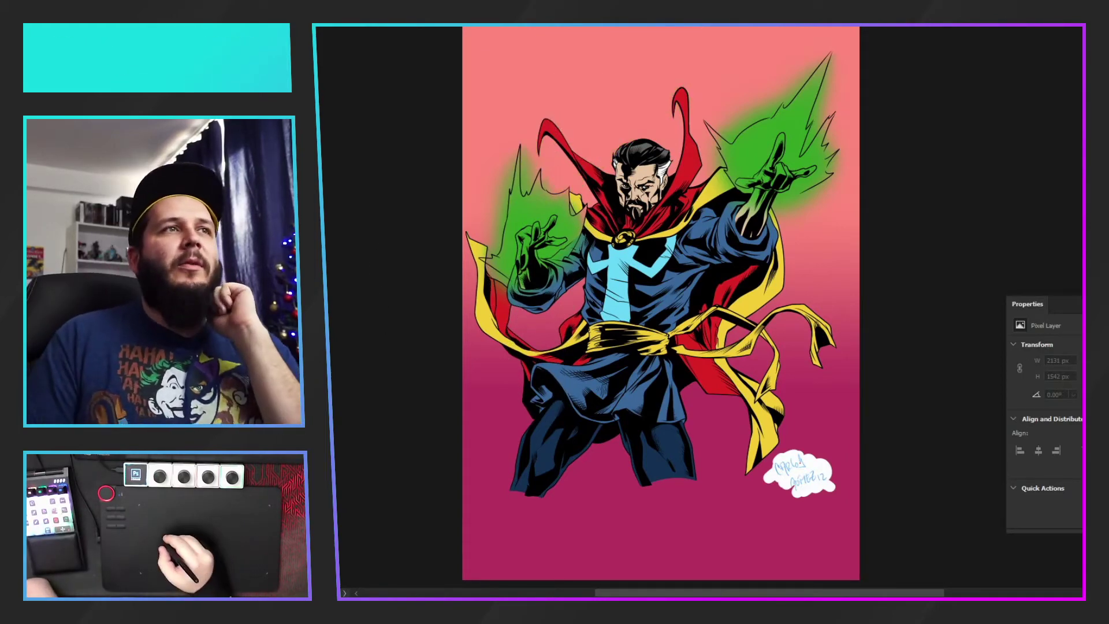
key("i")
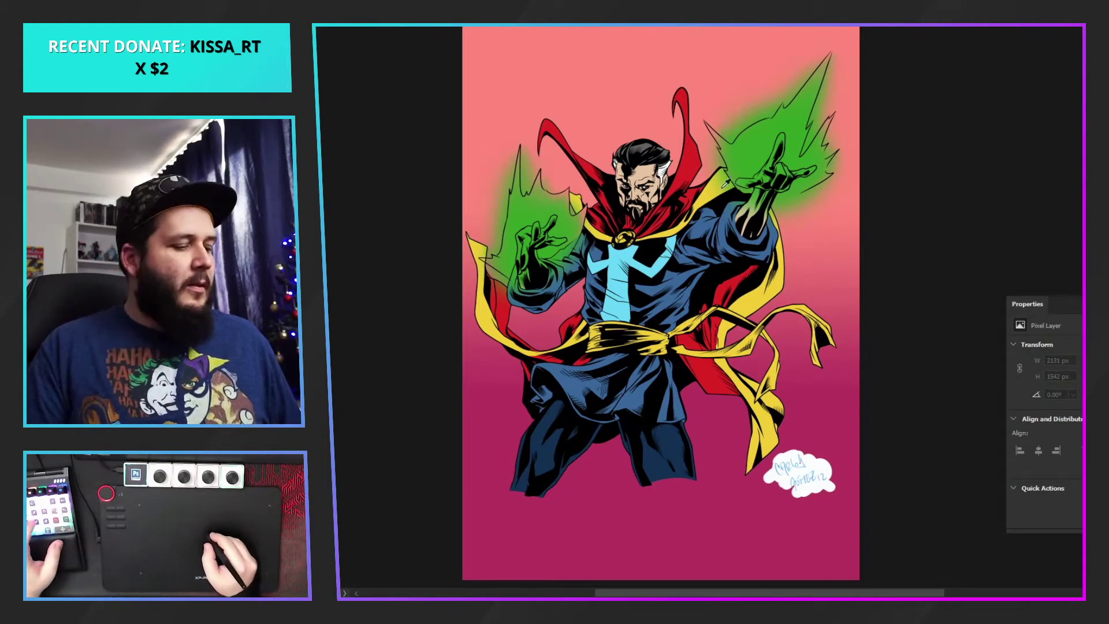
Paint coral textured brush strokes across the upper background with the gradient fill hidden
left_click_drag(577, 87, 719, 44)
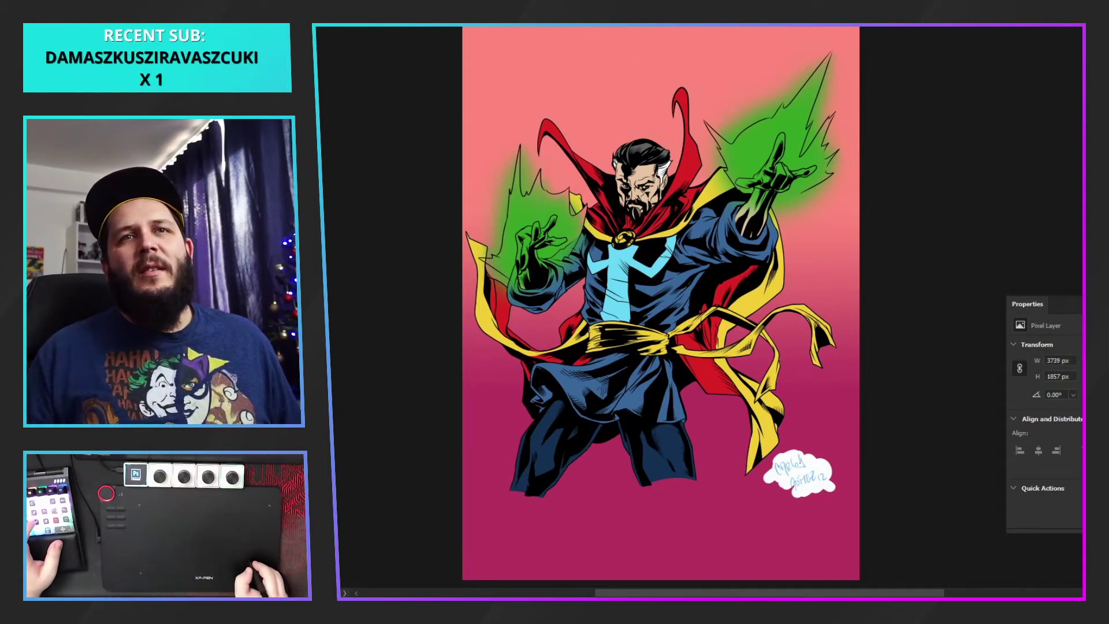
key("ctrl+z")
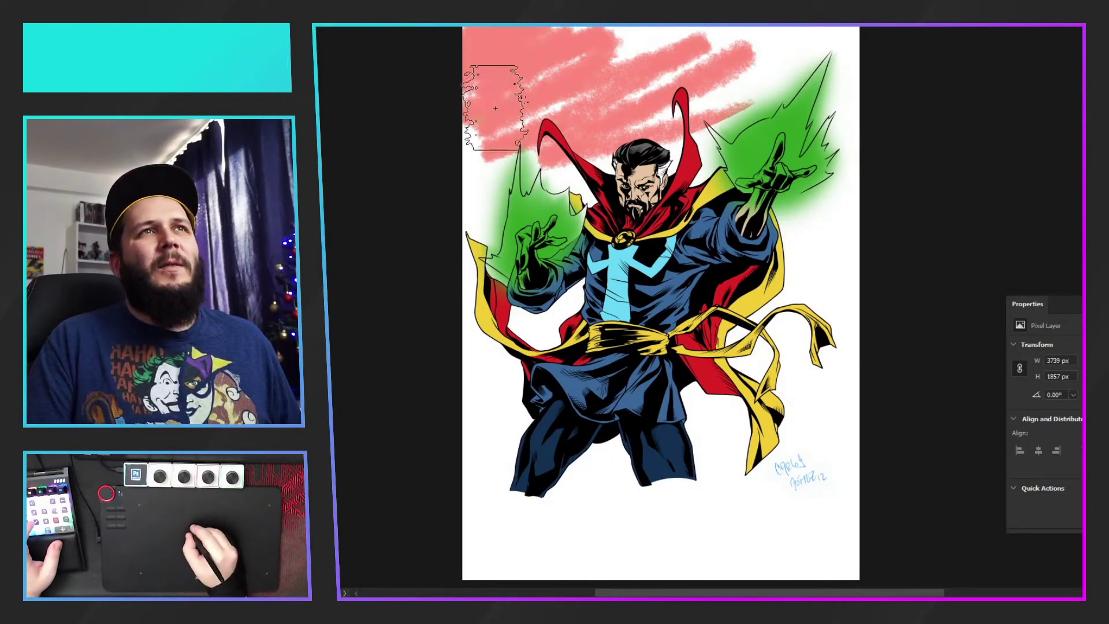
mouse_move(516, 50)
left_mouse_down()
mouse_move(592, 106)
mouse_move(591, 62)
mouse_move(772, 51)
mouse_move(757, 47)
mouse_move(825, 54)
mouse_move(791, 64)
left_mouse_up()
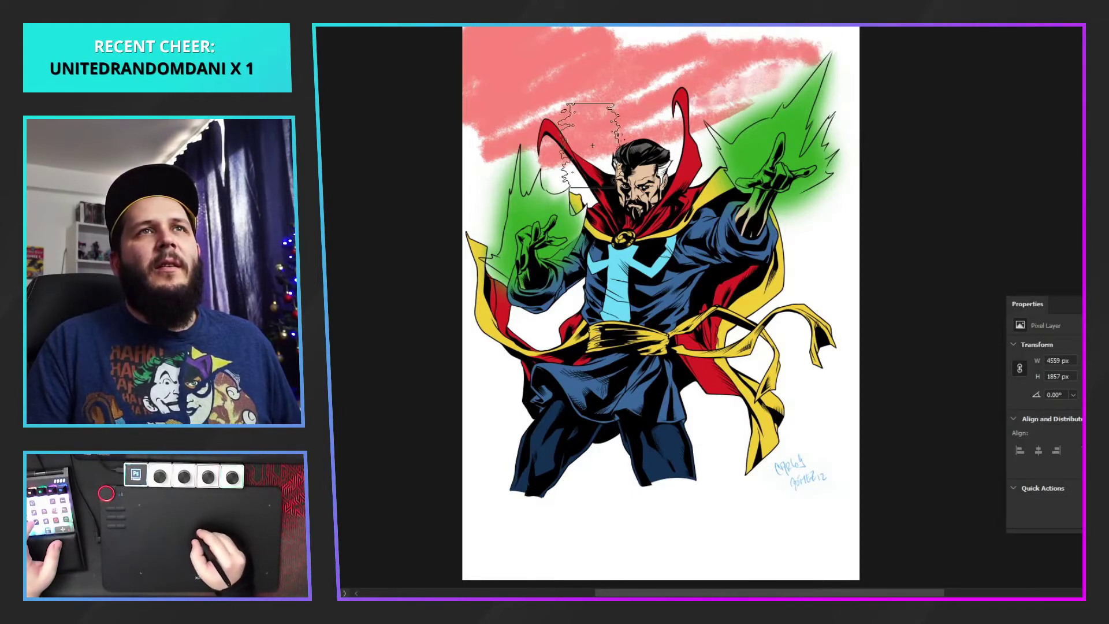
left_click_drag(454, 159, 537, 122)
Enlarge the textured brush and extend the coral strokes across the top edge and behind the raised hand
key("bracketright")
key("bracketright")
key("bracketright")
key("bracketright")
key("bracketright")
key("bracketright")
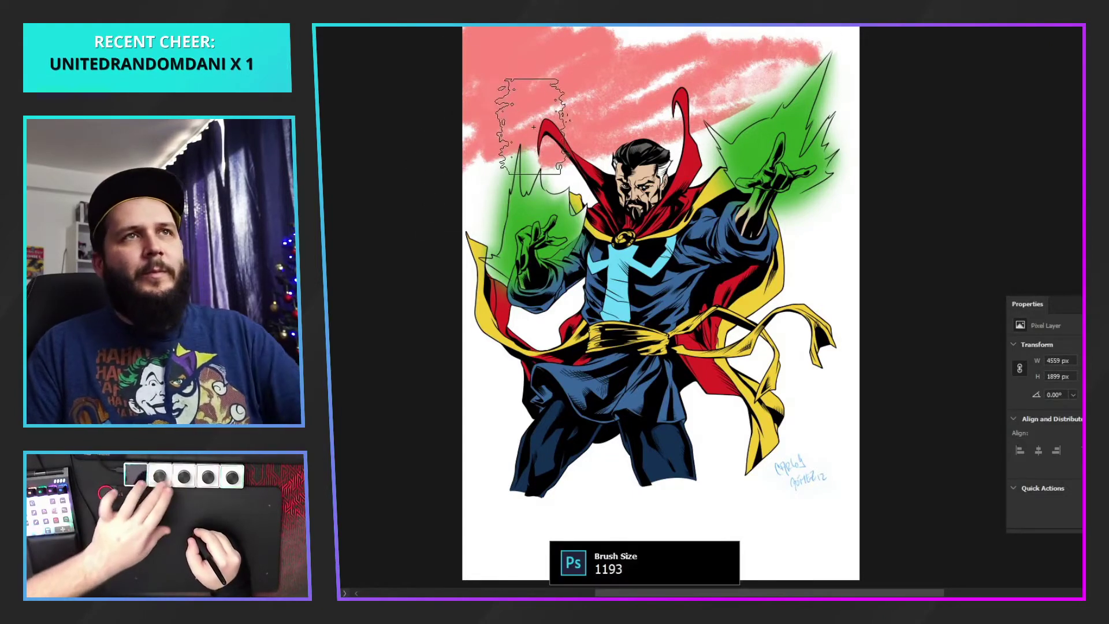
key("bracketright")
key("bracketright")
key("bracketright")
key("bracketright")
key("bracketright")
mouse_move(636, 31)
left_mouse_down()
mouse_move(718, 35)
mouse_move(546, 52)
mouse_move(768, 29)
mouse_move(878, 30)
left_mouse_up()
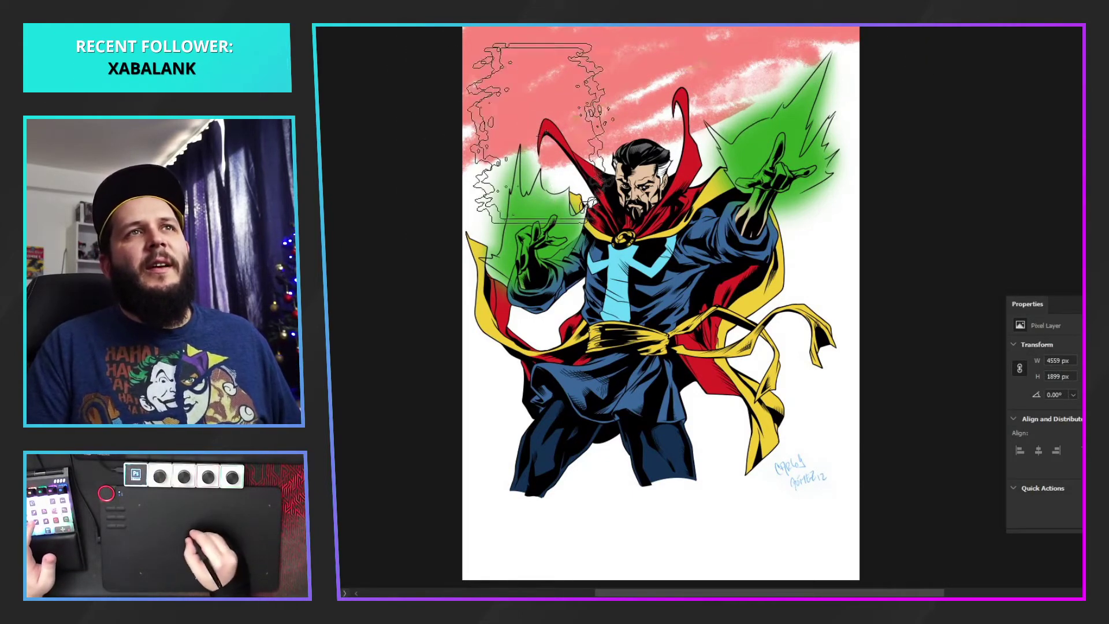
mouse_move(730, 131)
left_mouse_down()
mouse_move(871, 85)
mouse_move(730, 157)
mouse_move(861, 120)
mouse_move(857, 164)
left_mouse_up()
Fill the remaining gaps in the coral area and extend its rough lower edge down around both green glows
key("e")
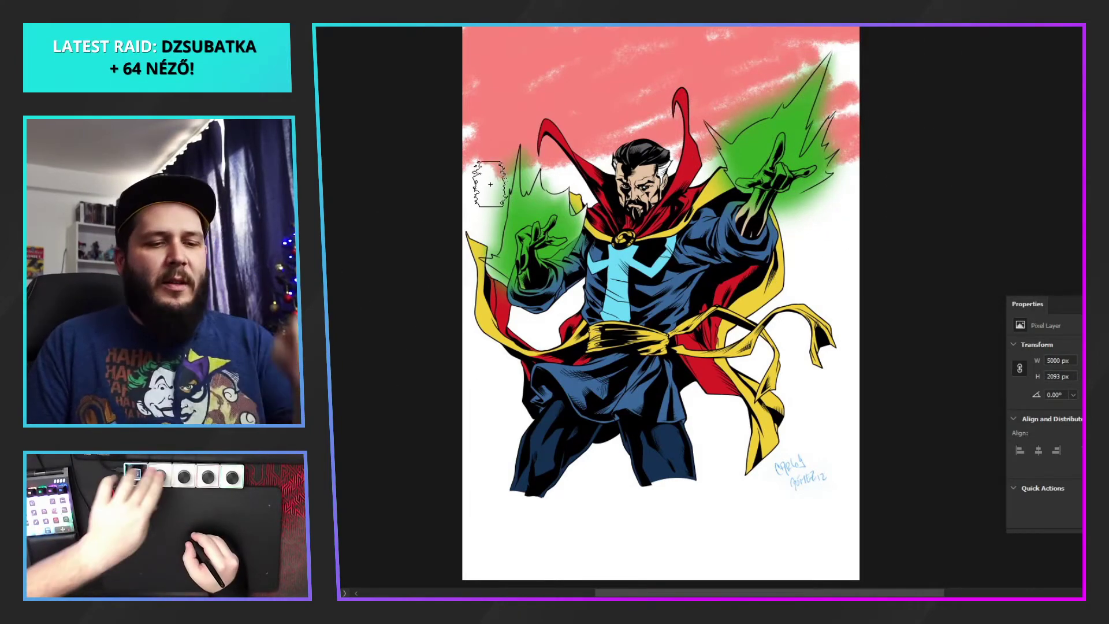
key("bracketright")
key("bracketright")
key("bracketright")
key("bracketright")
mouse_move(447, 194)
left_mouse_down()
mouse_move(809, 51)
mouse_move(568, 138)
mouse_move(515, 74)
mouse_move(525, 30)
left_mouse_up()
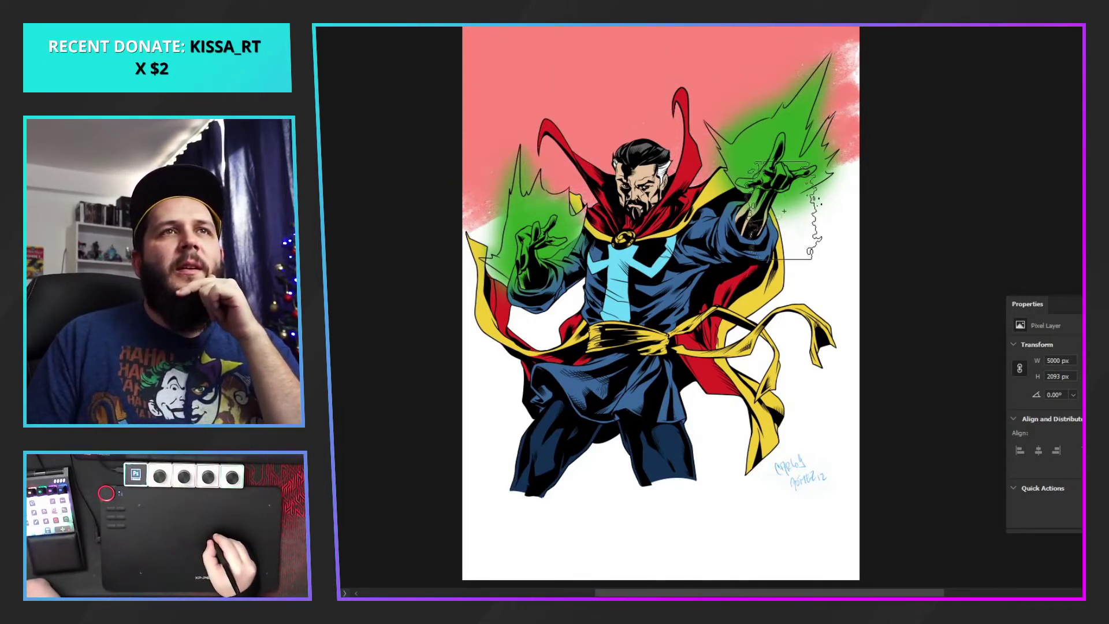
mouse_move(816, 213)
left_mouse_down()
mouse_move(867, 174)
mouse_move(890, 44)
mouse_move(874, 58)
left_mouse_up()
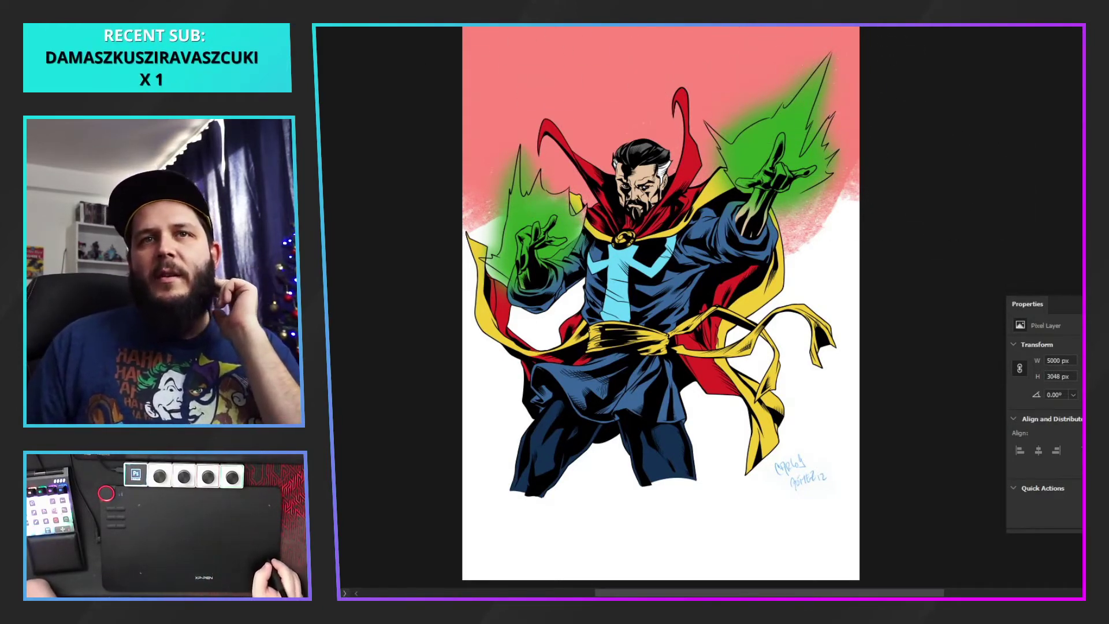
Sample the dark magenta from the gradient and paint it with the textured brush across the lower background, keeping the gradient hidden
key("alt+bracketleft")
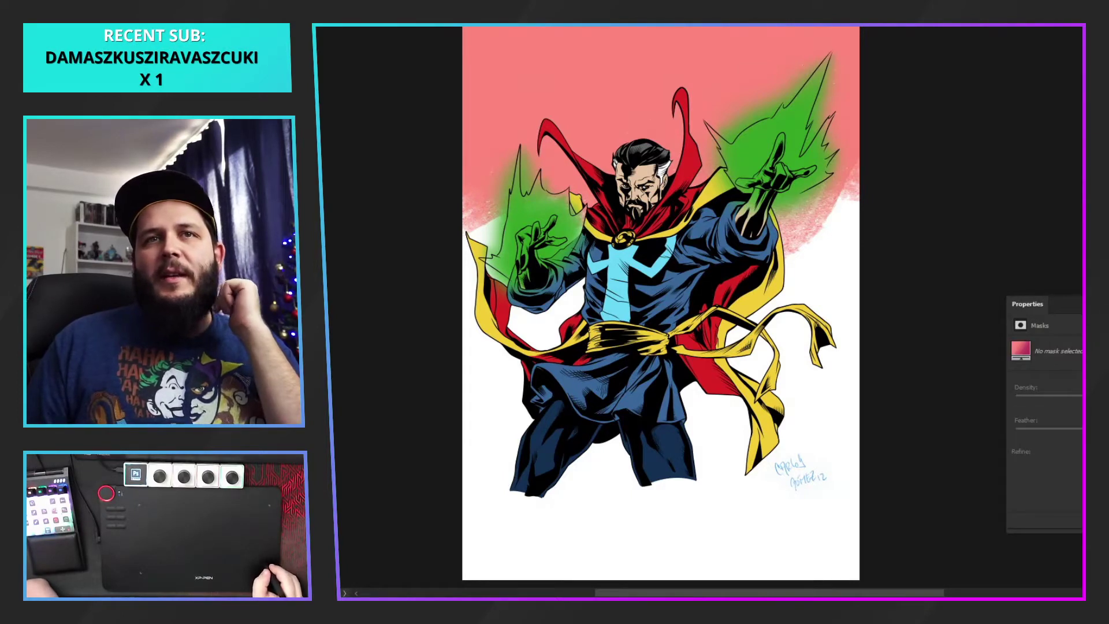
key("alt+bracketright")
key("ctrl+comma")
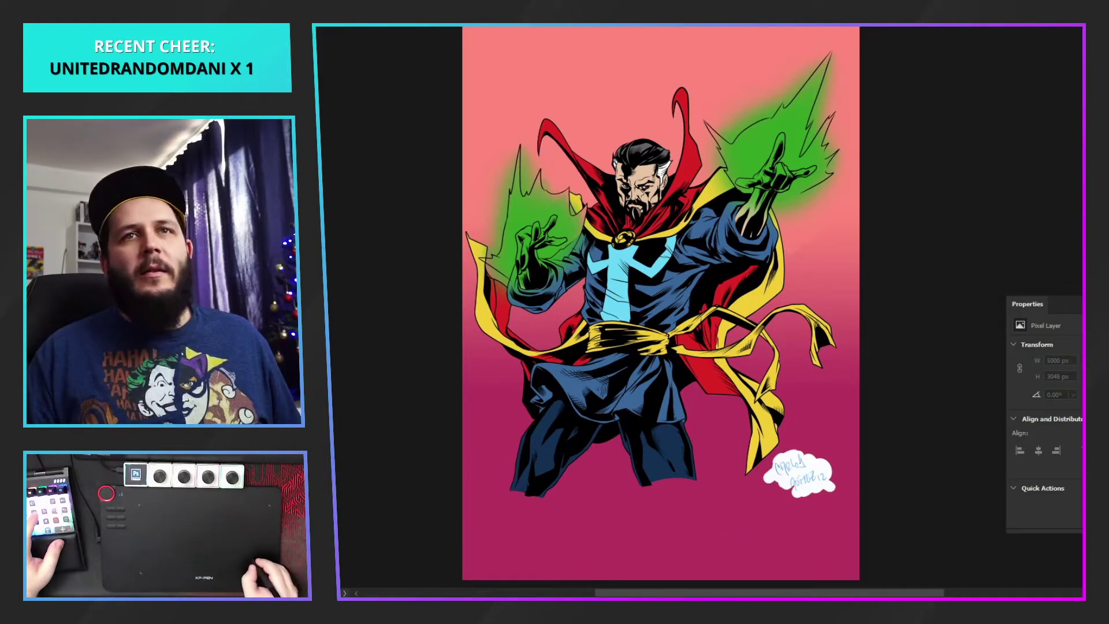
key("ctrl+comma")
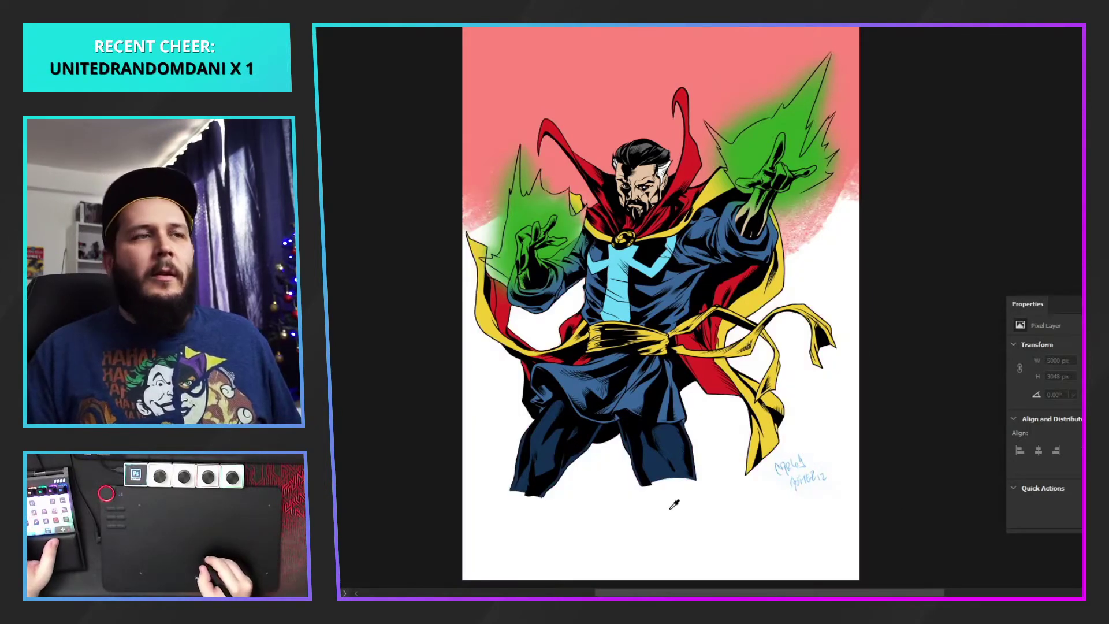
key("ctrl+comma")
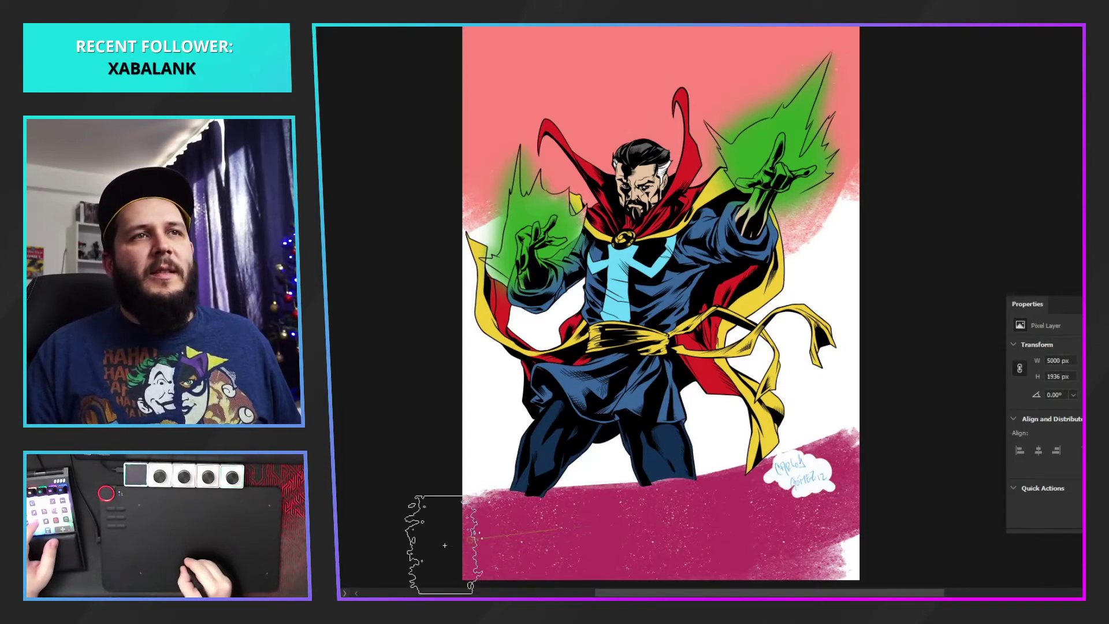
mouse_move(444, 545)
left_mouse_down()
mouse_move(798, 525)
mouse_move(628, 556)
mouse_move(867, 473)
mouse_move(819, 537)
mouse_move(854, 454)
mouse_move(850, 506)
mouse_move(856, 472)
mouse_move(730, 495)
mouse_move(608, 497)
mouse_move(714, 481)
mouse_move(654, 519)
mouse_move(597, 527)
mouse_move(446, 496)
mouse_move(506, 450)
mouse_move(527, 509)
mouse_move(831, 395)
mouse_move(876, 395)
mouse_move(851, 429)
mouse_move(922, 449)
left_mouse_up()
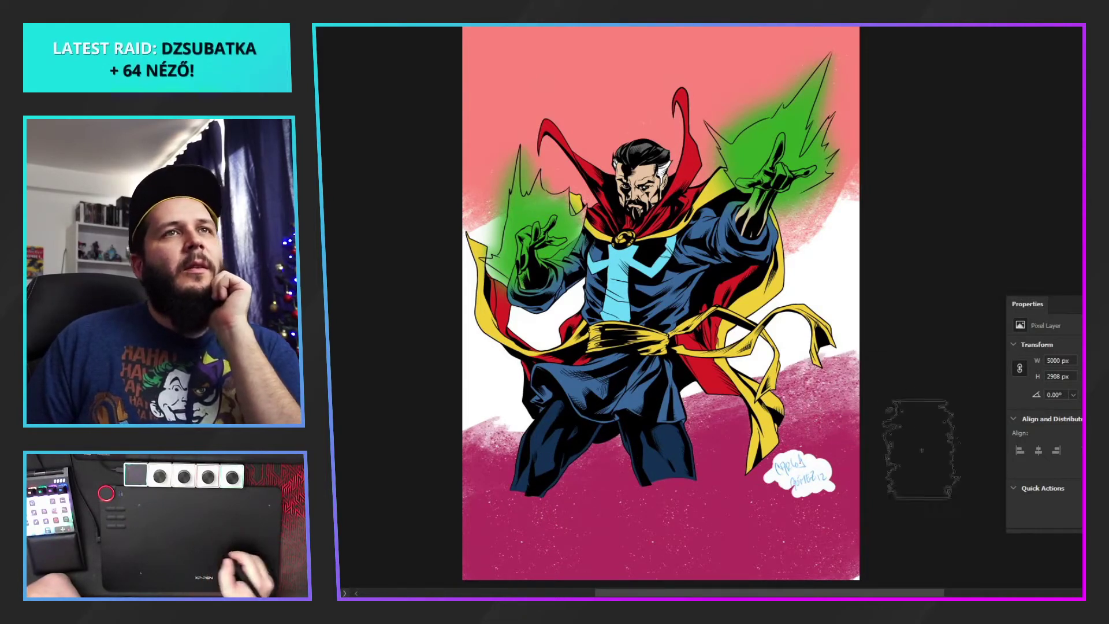
Sample the gradient's middle pink and paint it between the coral and magenta areas beside the cloak and lower hand
key("ctrl+f")
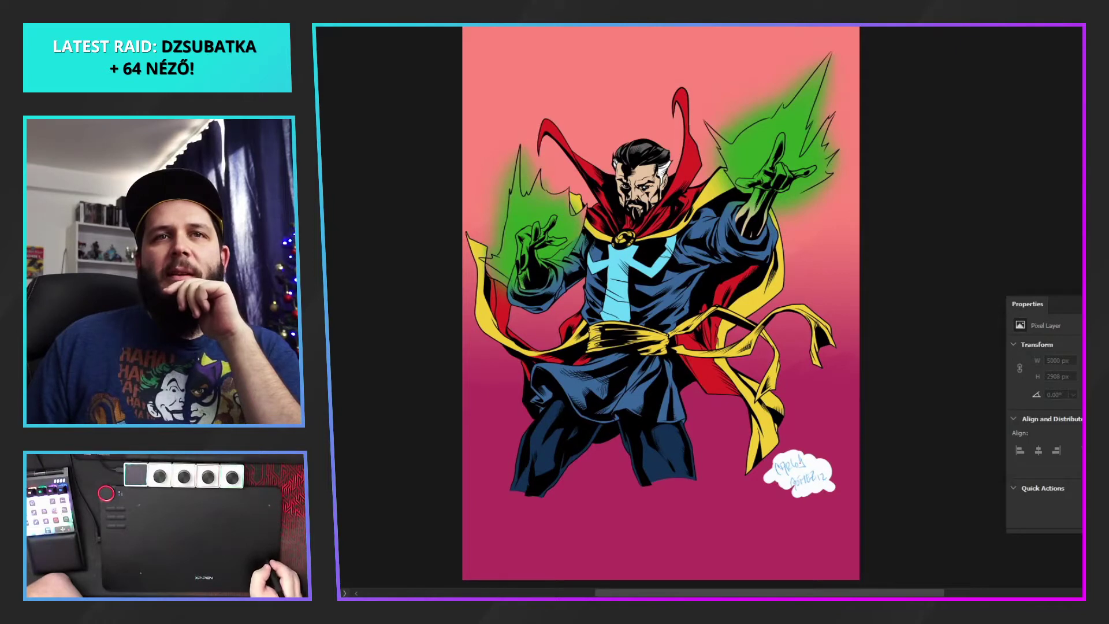
key("Return")
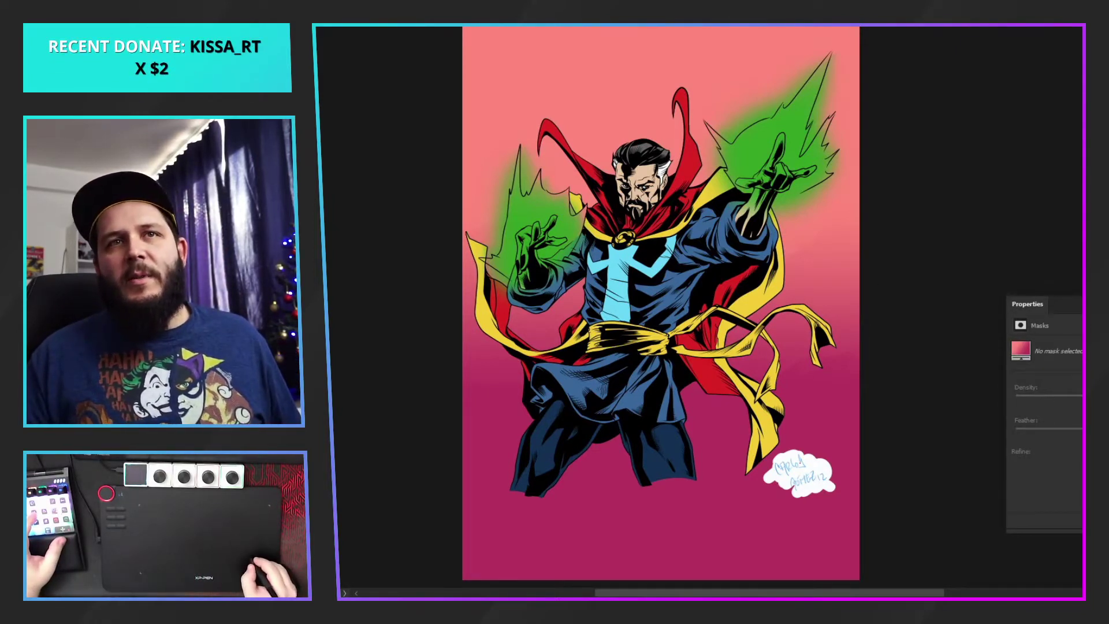
key("alt+bracketright")
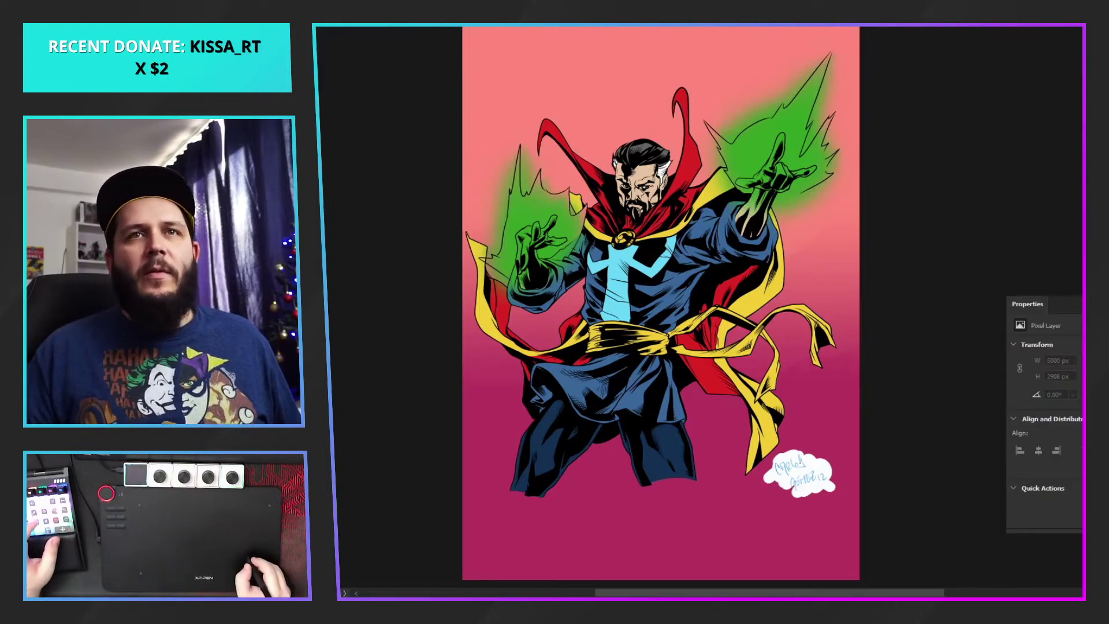
key("ctrl+z")
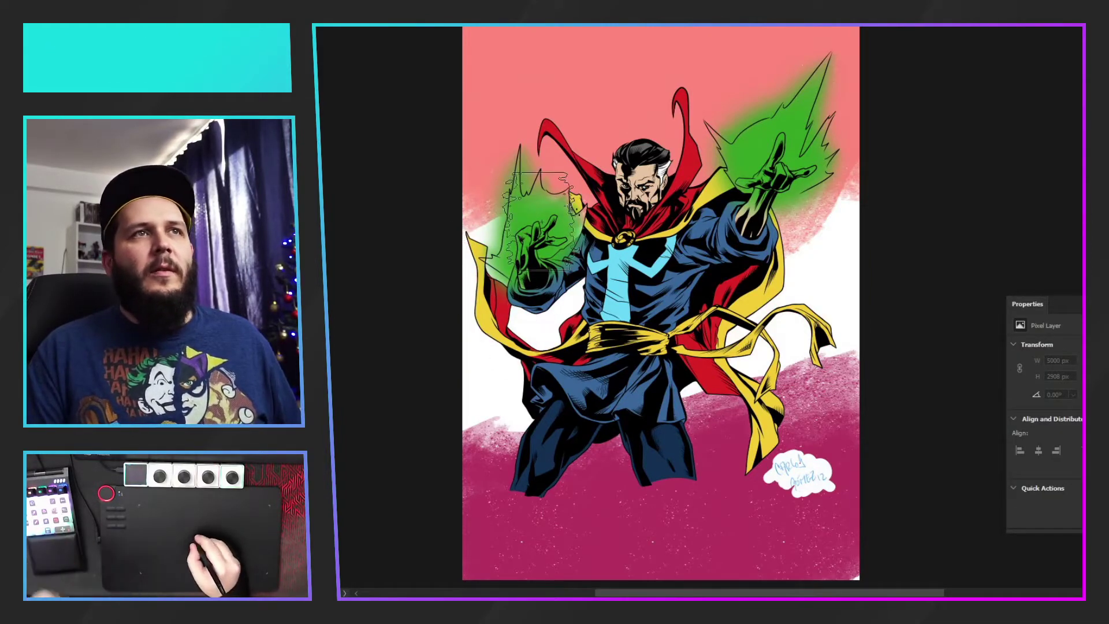
left_click_drag(435, 362, 559, 301)
left_click_drag(440, 407, 589, 307)
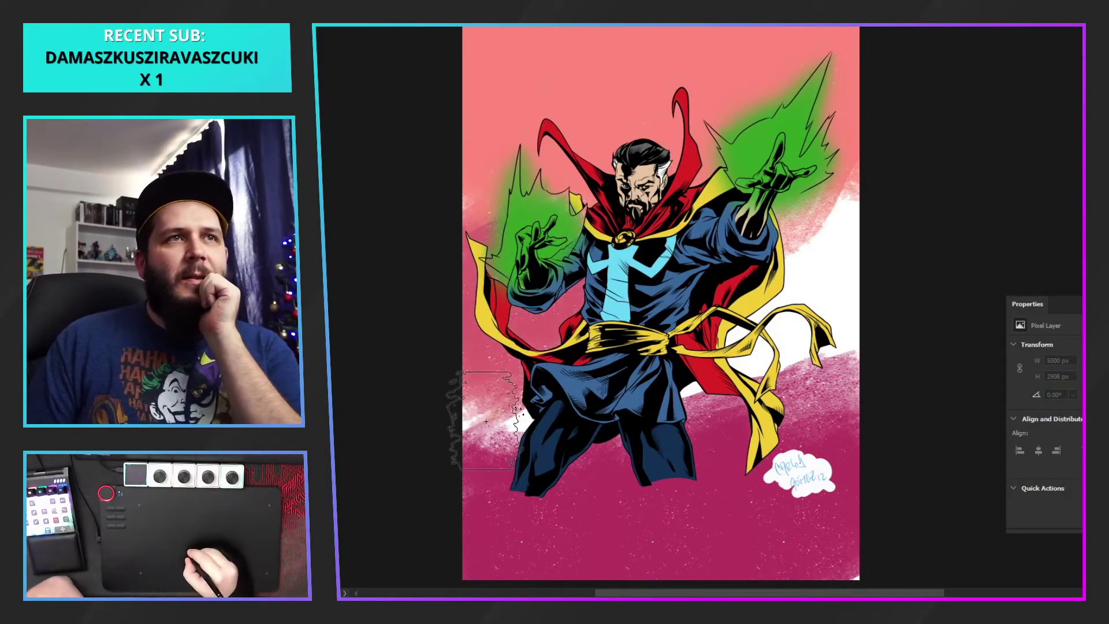
left_click_drag(483, 422, 569, 361)
Continue the middle pink band behind the figure, sash and legs, covering the remaining white gaps in the background
left_click_drag(519, 420, 751, 212)
left_click_drag(604, 384, 802, 234)
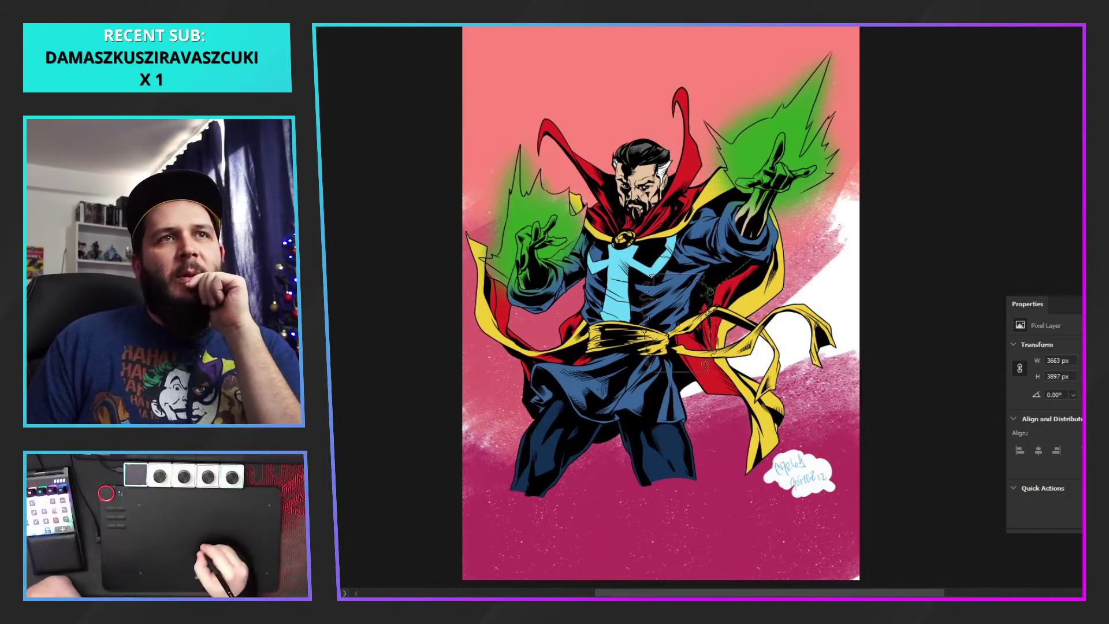
mouse_move(729, 302)
left_mouse_down()
mouse_move(858, 197)
mouse_move(826, 271)
mouse_move(820, 323)
mouse_move(832, 347)
mouse_move(764, 423)
mouse_move(711, 421)
mouse_move(511, 364)
mouse_move(489, 393)
left_mouse_up()
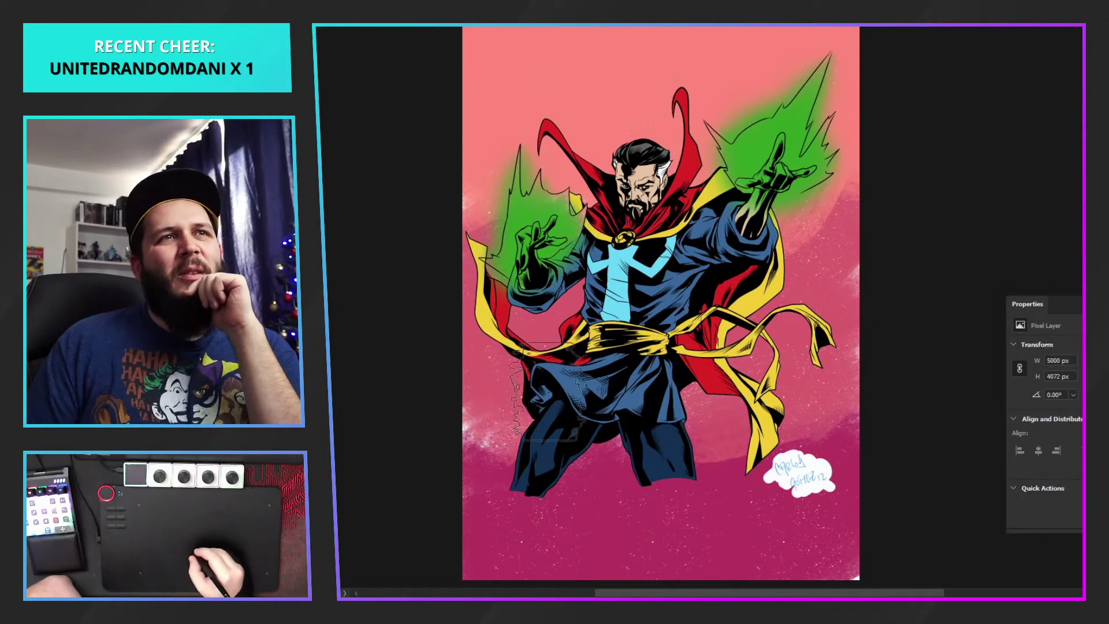
mouse_move(593, 371)
left_mouse_down()
mouse_move(624, 431)
mouse_move(631, 353)
mouse_move(652, 427)
mouse_move(647, 397)
mouse_move(673, 392)
mouse_move(661, 458)
mouse_move(671, 470)
mouse_move(677, 387)
mouse_move(690, 400)
mouse_move(683, 434)
left_mouse_up()
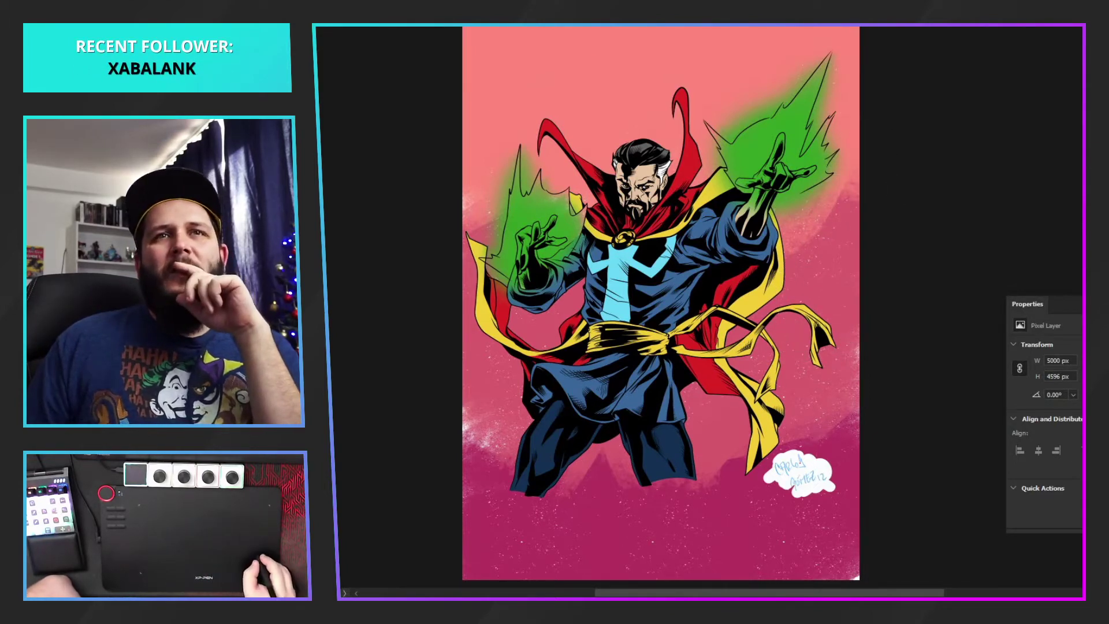
key("ctrl+z")
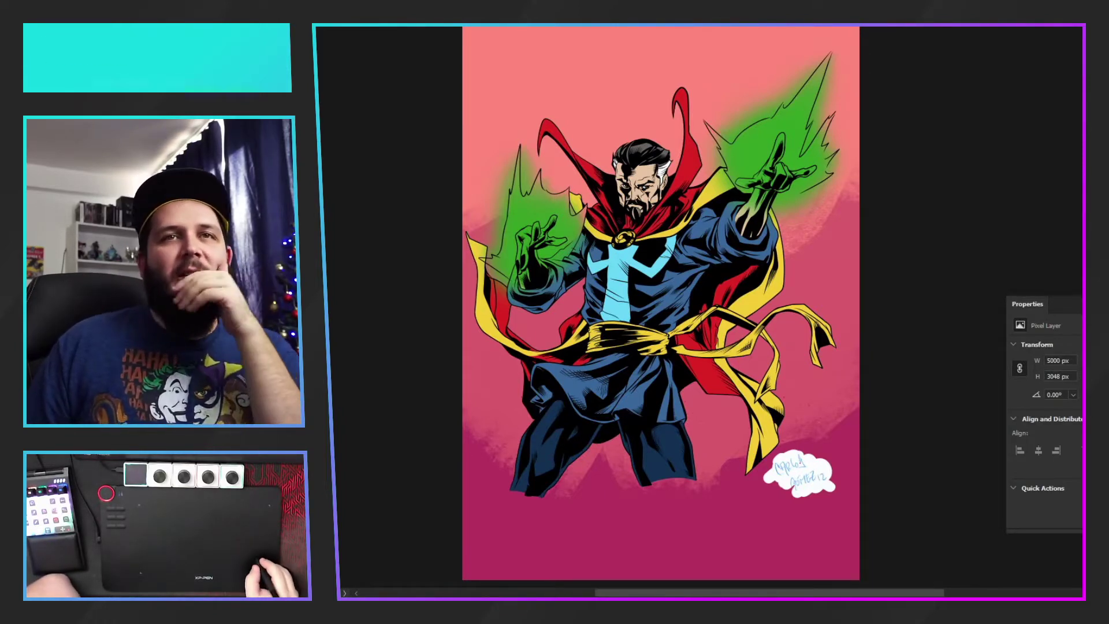
Open the coral layer's style settings and cancel them, then try the middle pink in front of the coral and restore the order
key("alt+bracketleft")
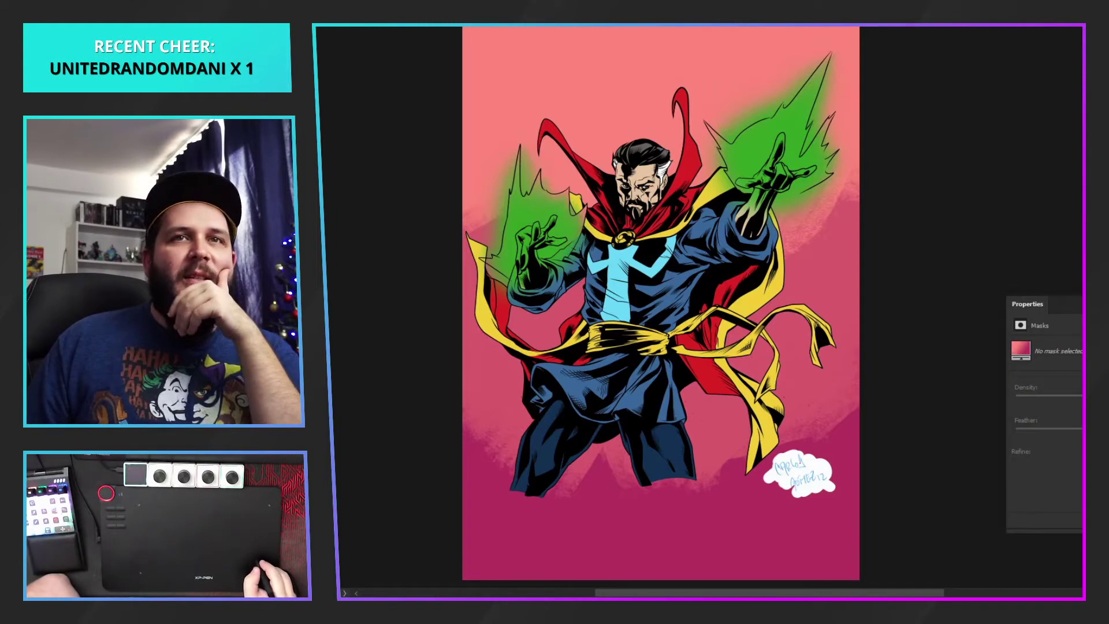
key("alt+bracketright")
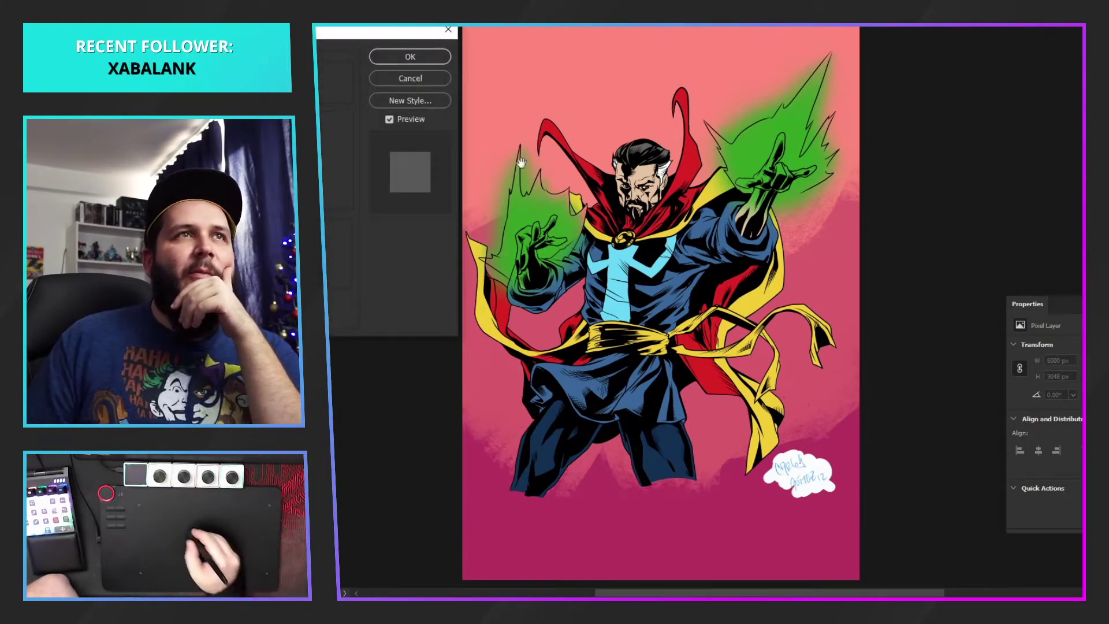
left_click(429, 77)
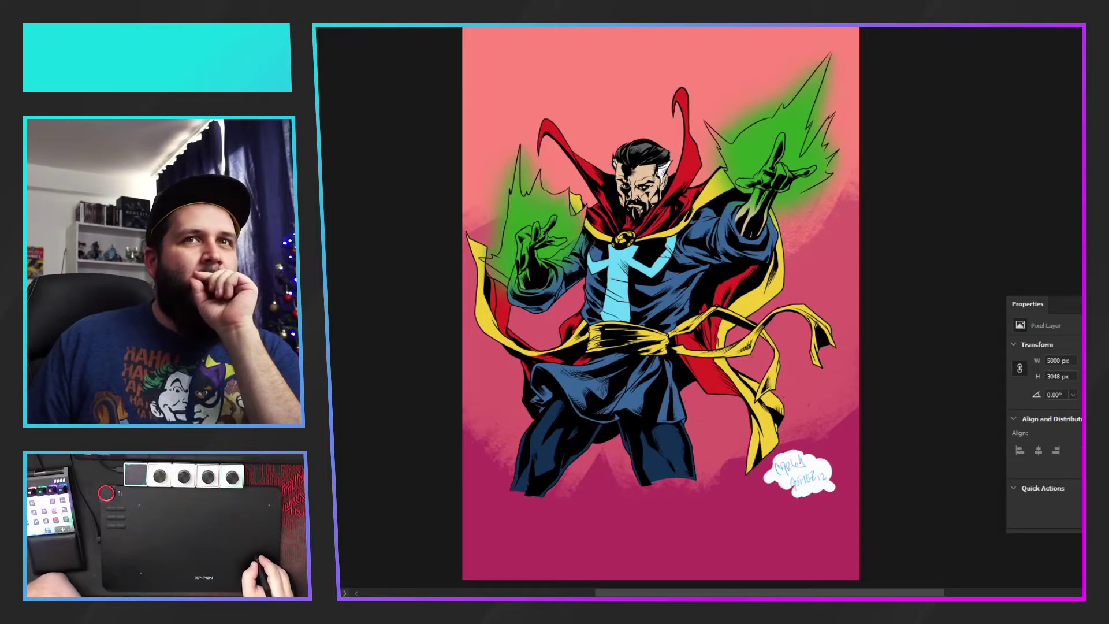
key("ctrl+z")
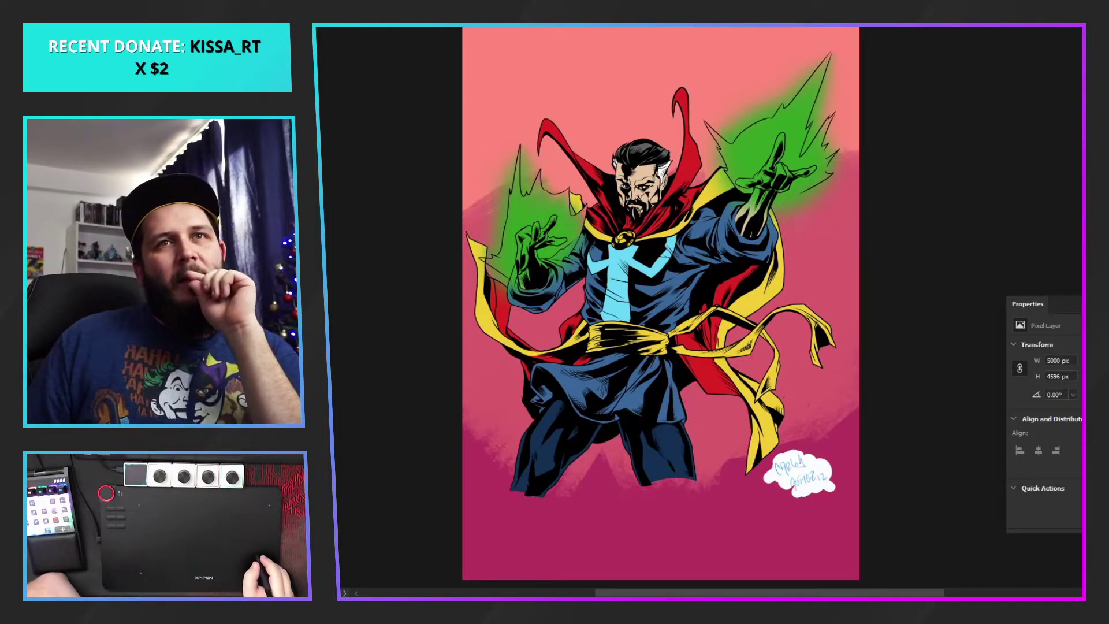
key("ctrl+z")
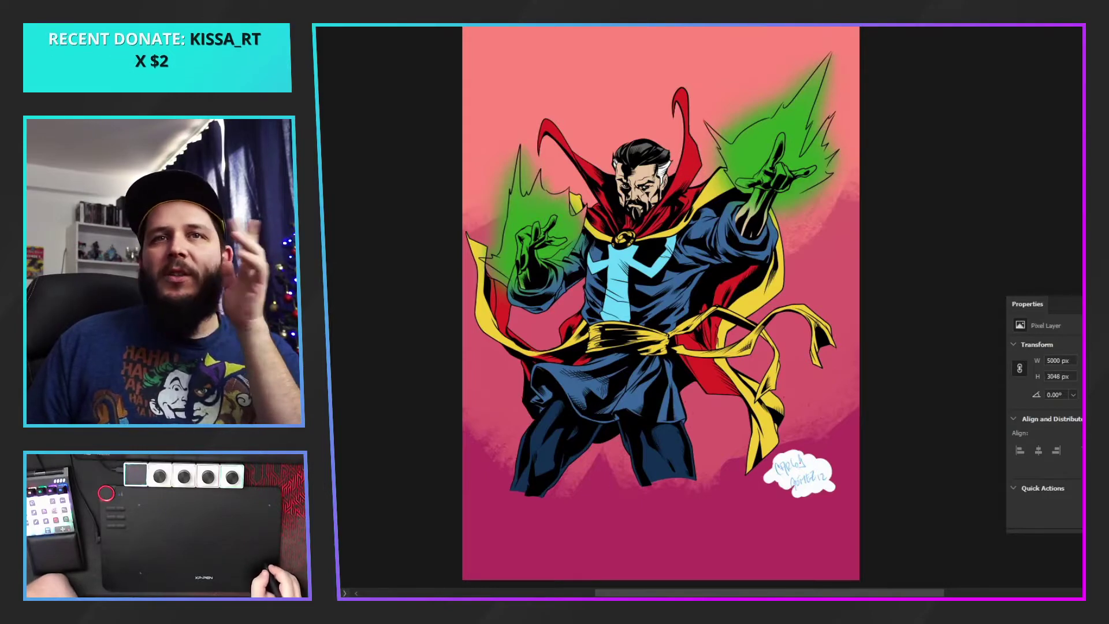
Try lighter pink textured brush strokes on a new layer behind both glowing hands
key("ctrl+alt+shift+n")
key("ctrl+d")
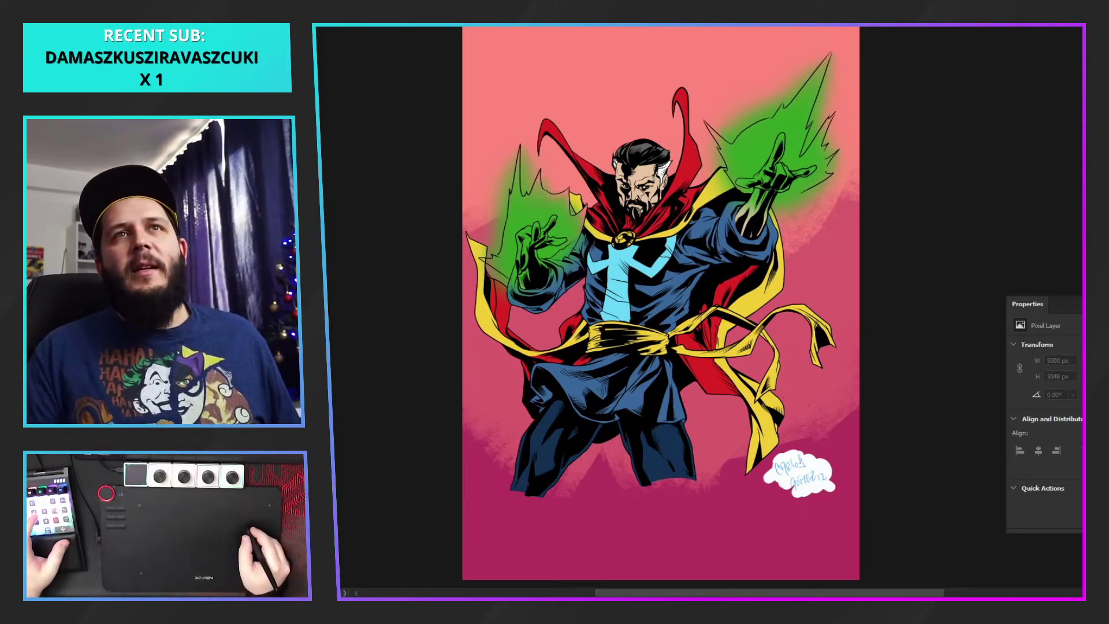
key("F6")
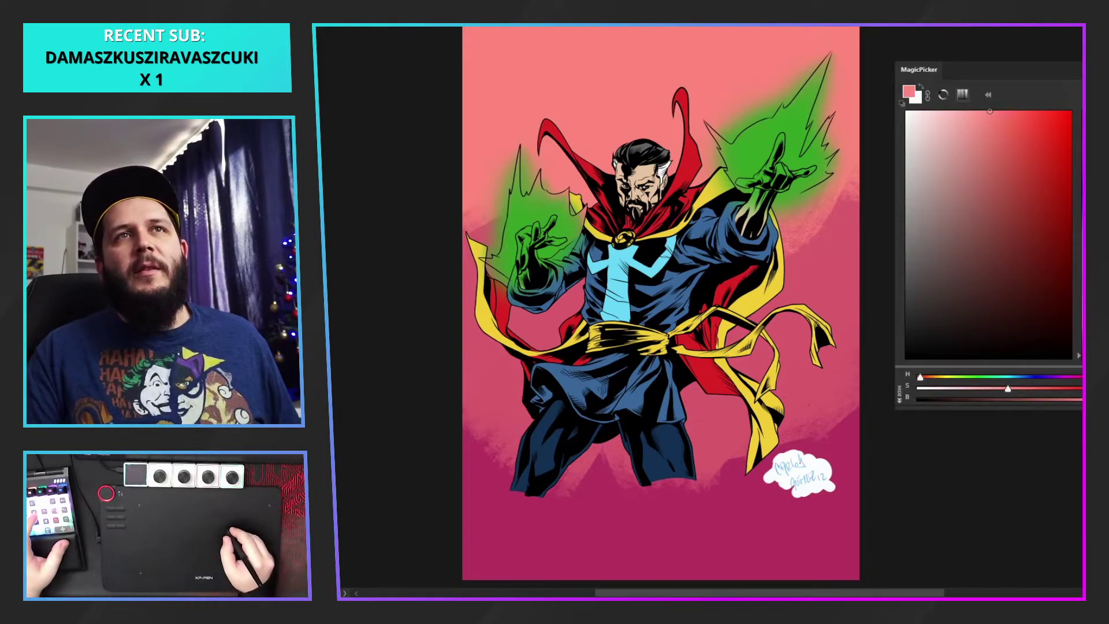
left_click(964, 115)
key("F6")
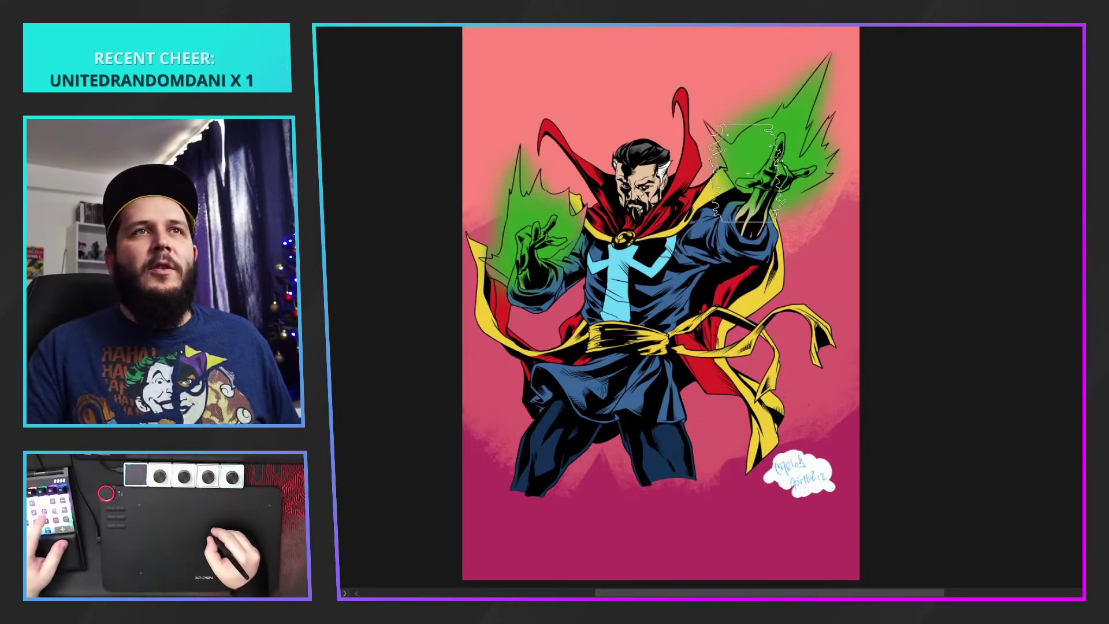
mouse_move(735, 168)
left_mouse_down()
mouse_move(779, 121)
mouse_move(828, 131)
mouse_move(727, 179)
mouse_move(827, 116)
mouse_move(818, 214)
left_mouse_up()
left_click_drag(448, 162, 569, 267)
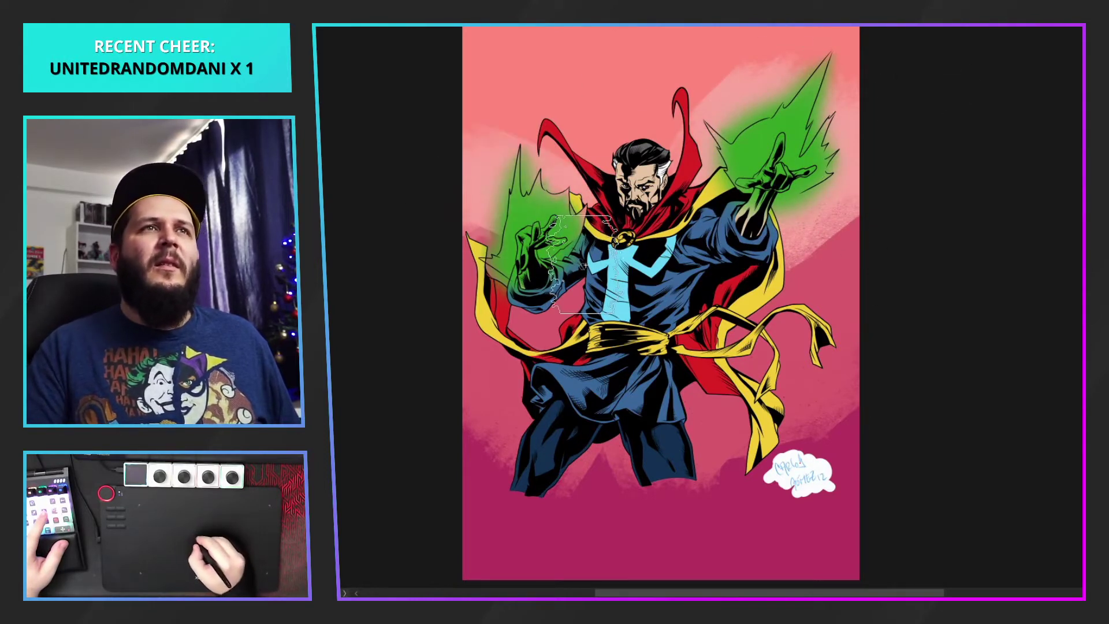
left_click_drag(463, 245, 548, 284)
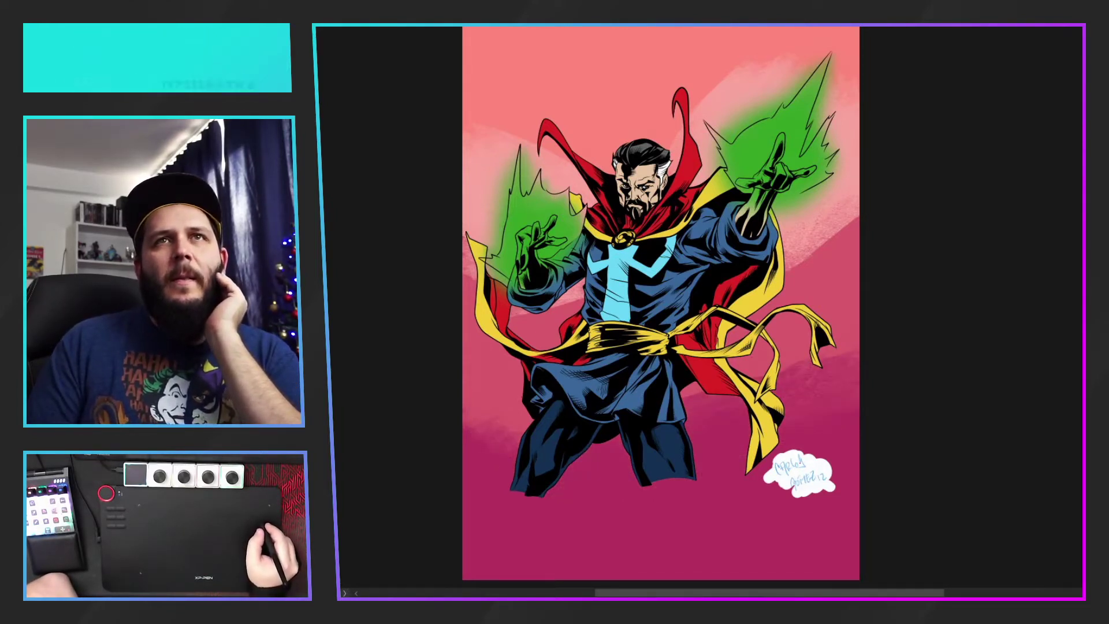
Remove the lighter pink strokes from the background behind the glowing hands
key("ctrl+z")
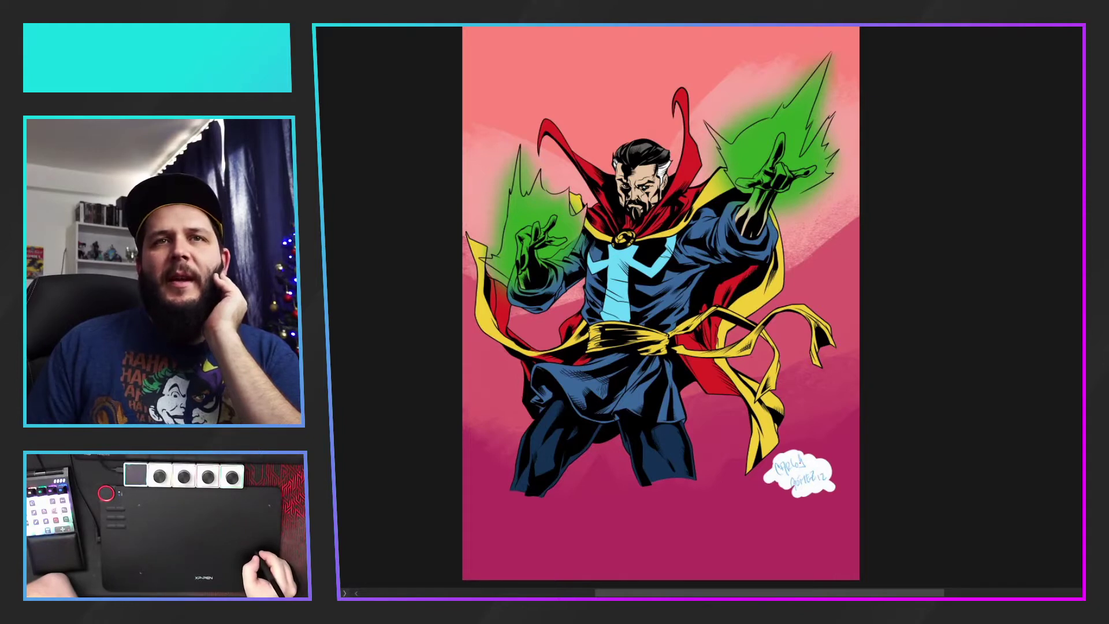
key("ctrl+z")
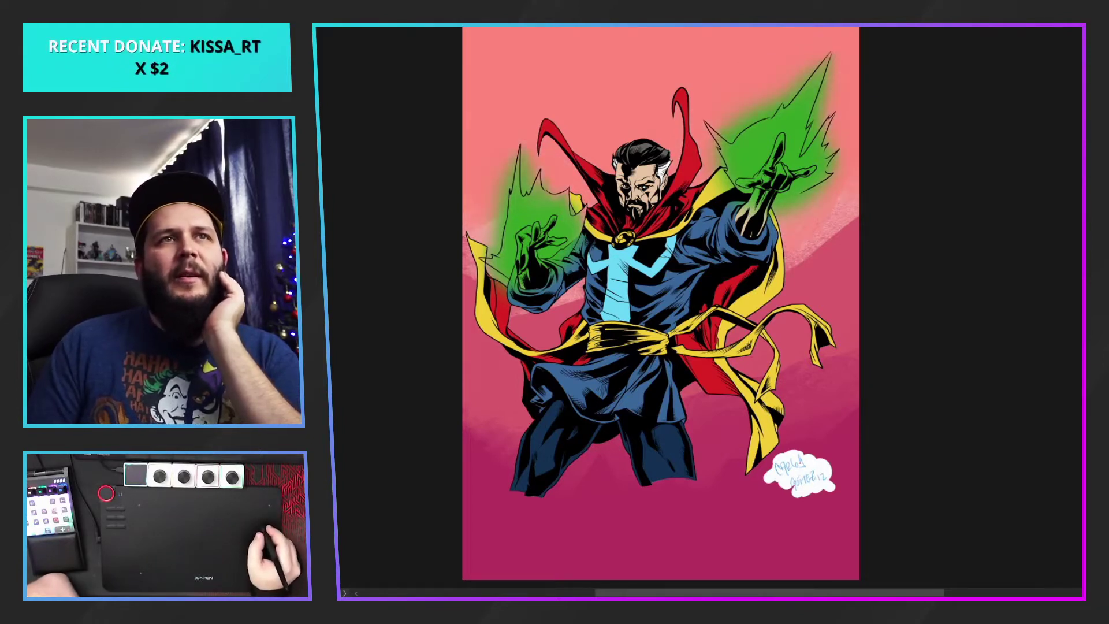
key("ctrl+y")
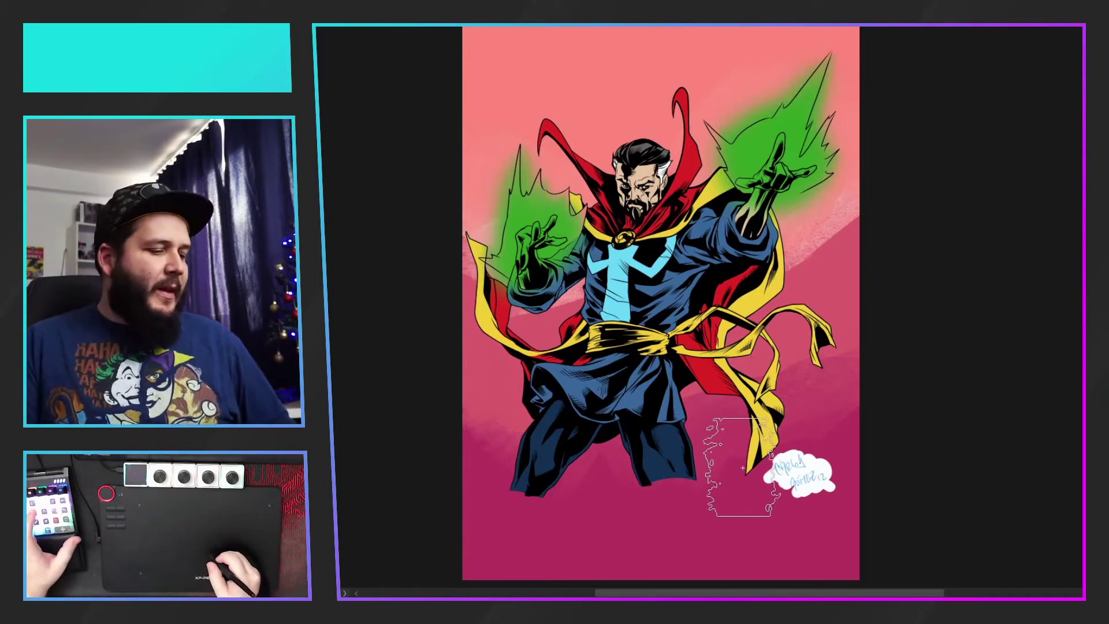
left_click_drag(754, 416, 762, 423)
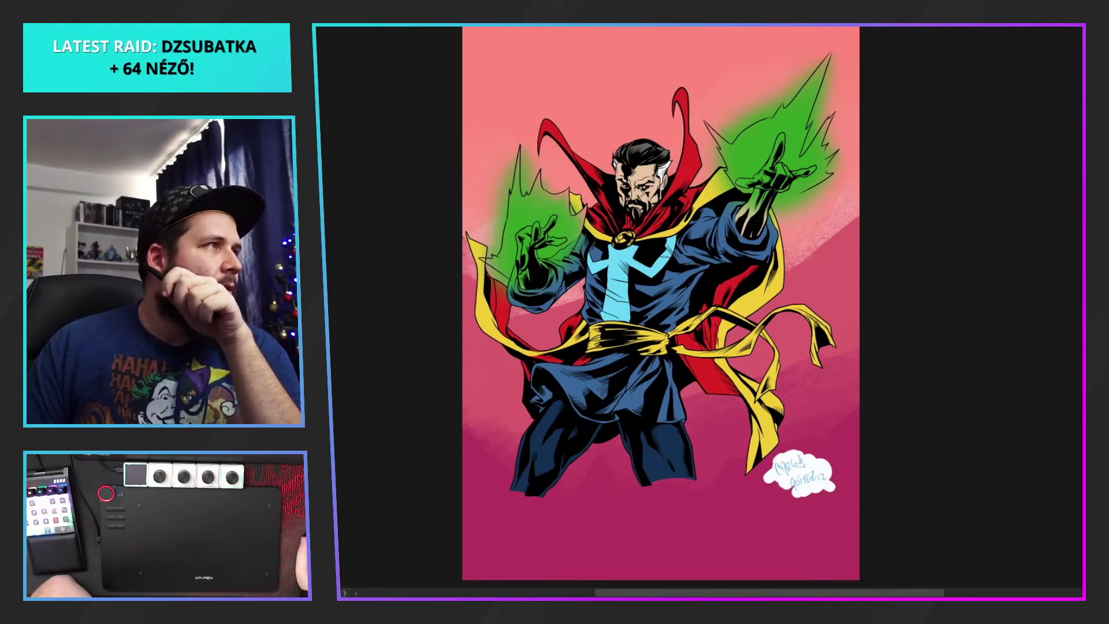
left_click(664, 442)
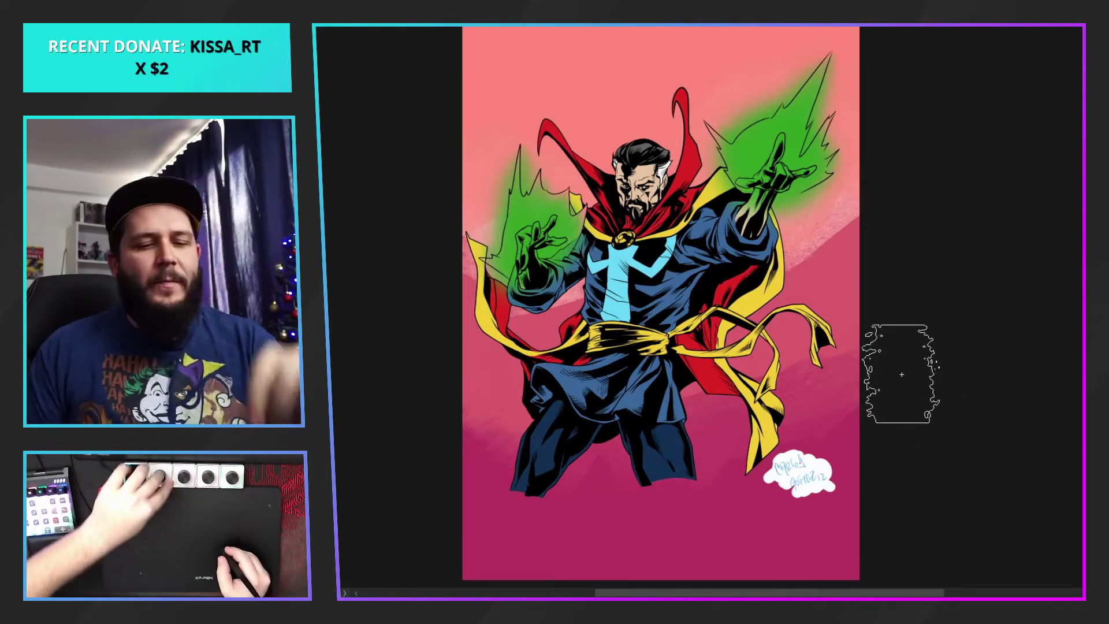
key("bracketleft")
key("bracketleft")
key("bracketleft")
key("bracketleft")
key("bracketleft")
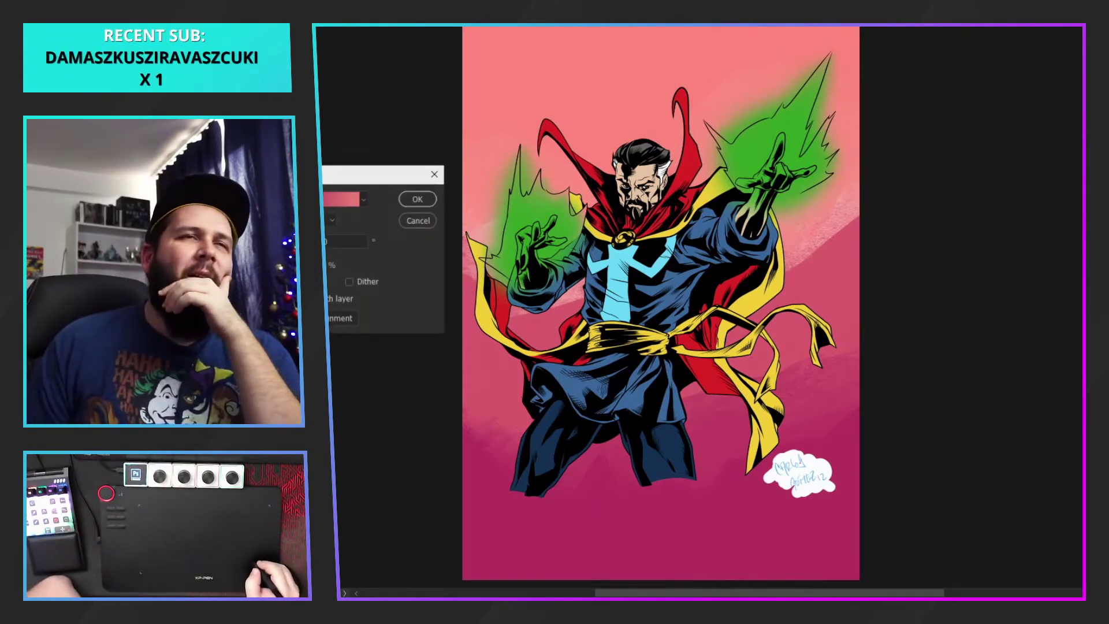
left_click(416, 221)
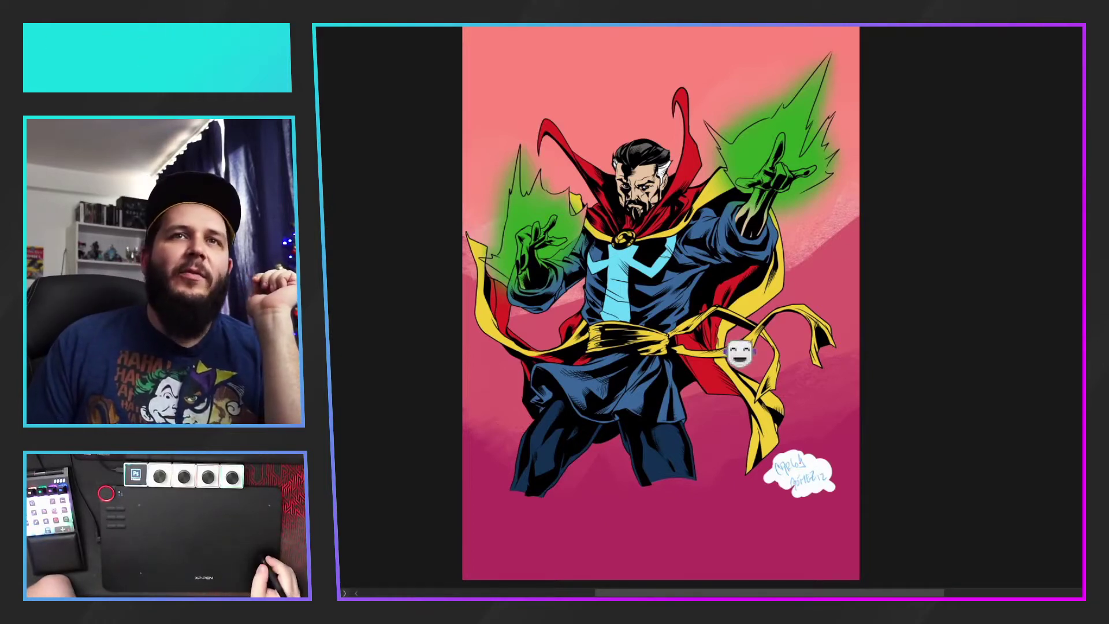
key("ctrl+z")
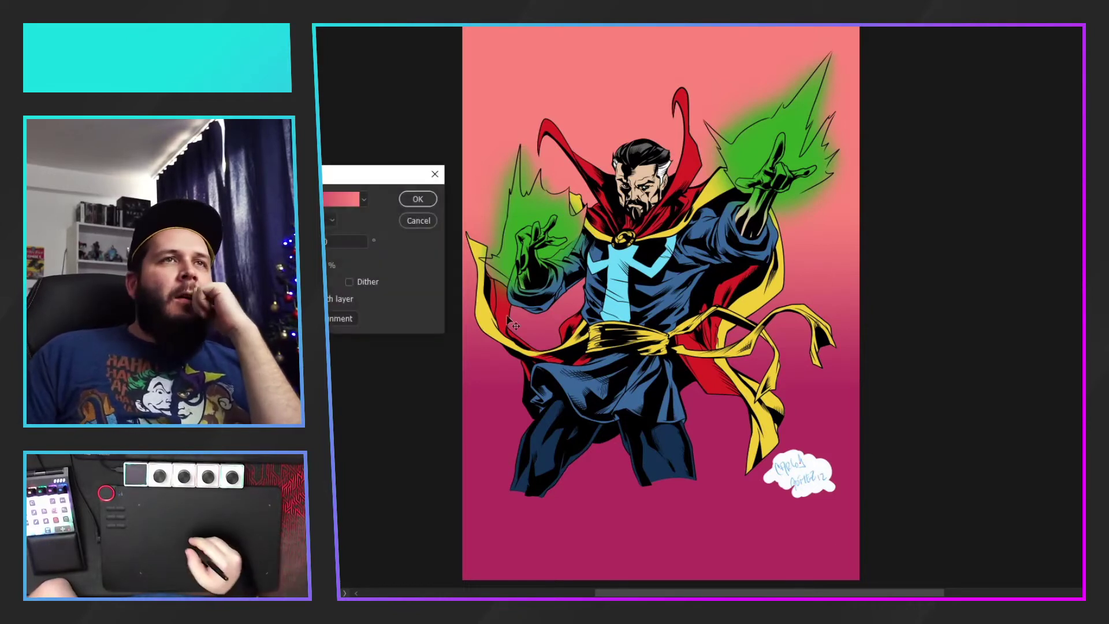
Change the background gradient fill to a coral and hot-pink preset, reversed so coral is at the top of the artwork
left_click(363, 198)
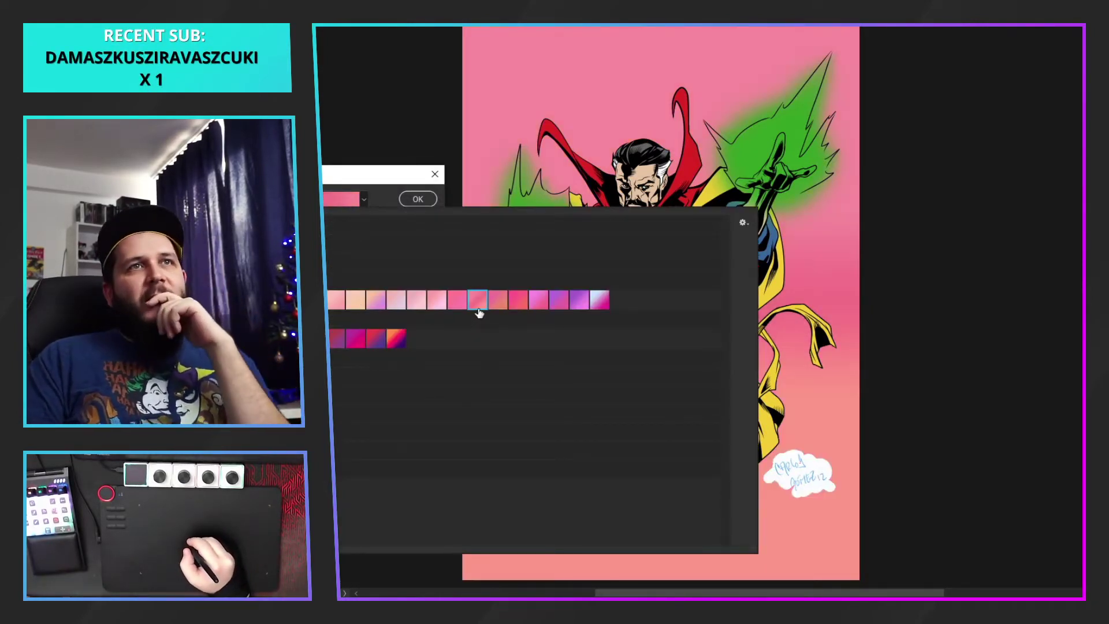
left_click(516, 307)
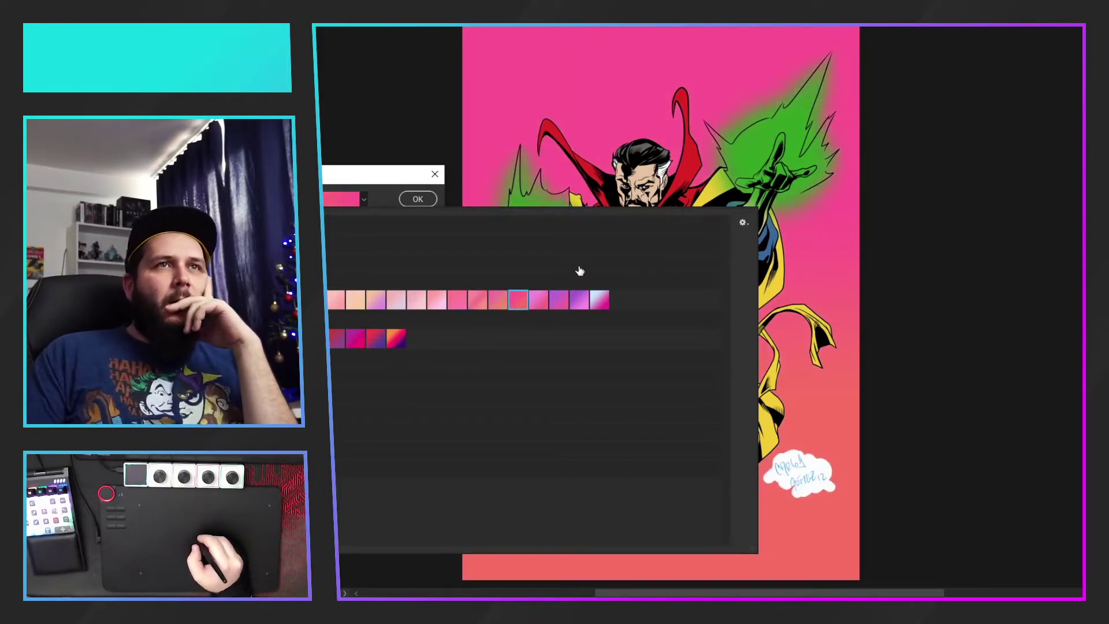
left_click(365, 200)
left_click(365, 201)
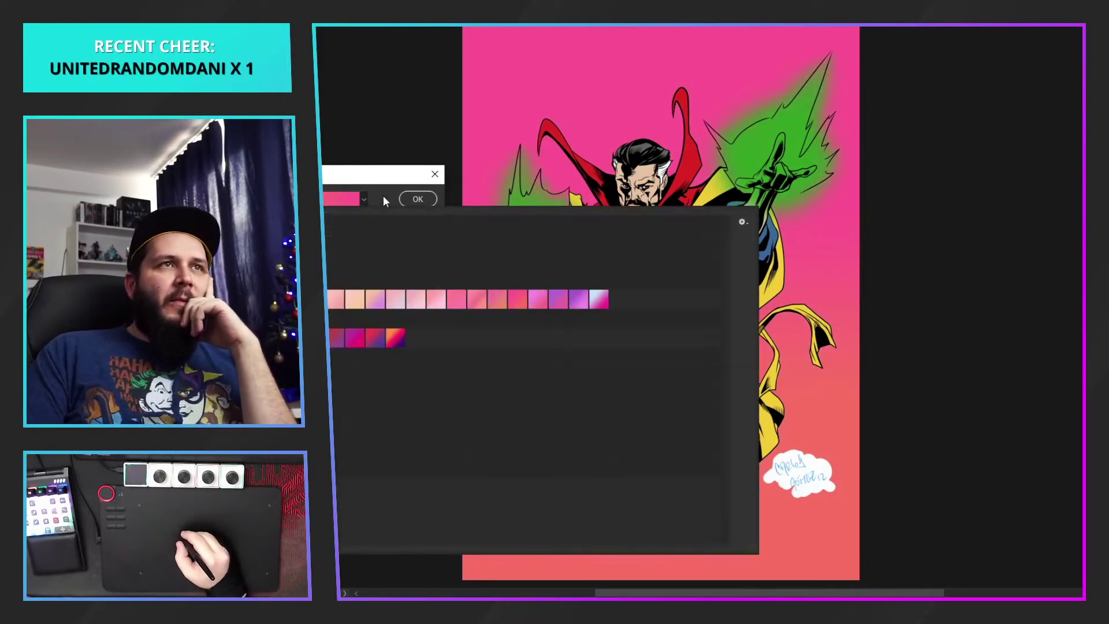
left_click(383, 195)
left_click(291, 282)
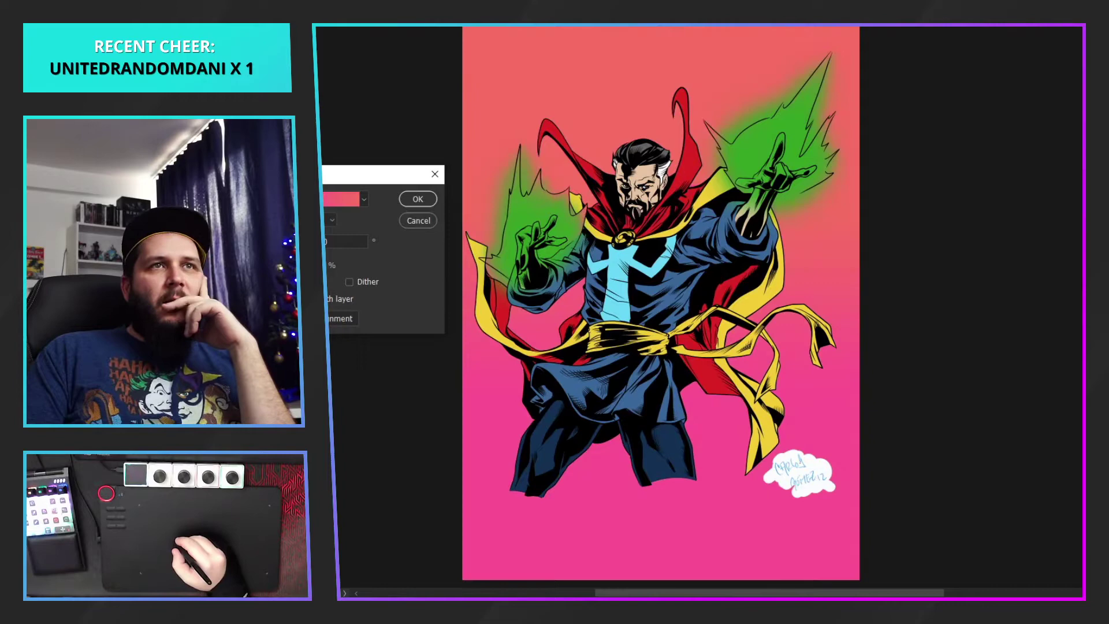
left_click(429, 200)
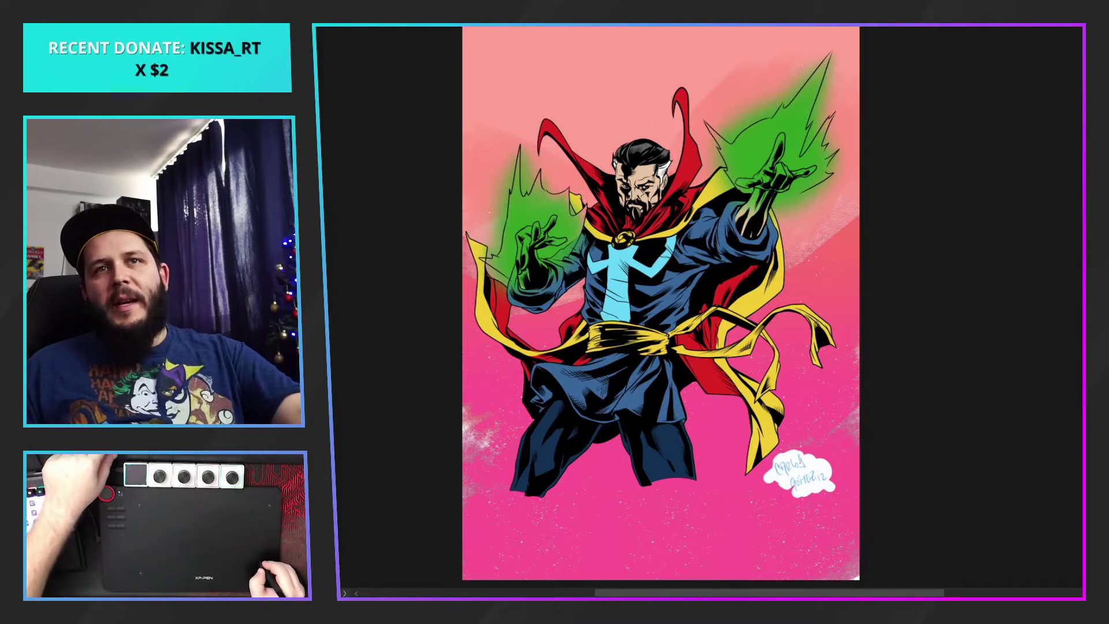
Compare the hot-pink gradient with the textured bands, then set the background's solid colour fill to black (000000)
key("Down")
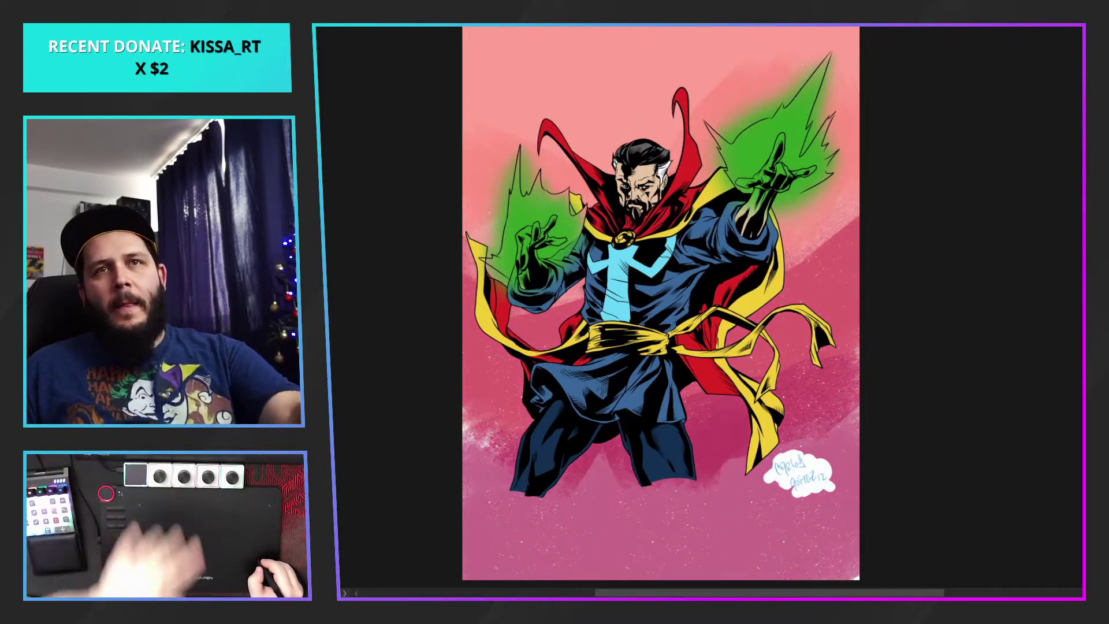
key("Down")
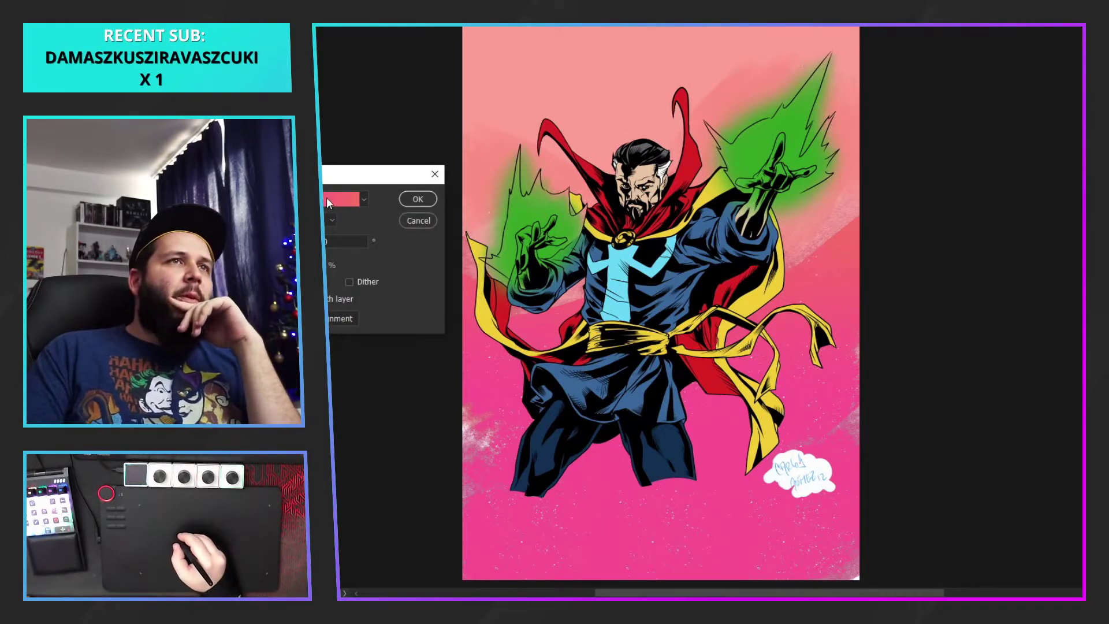
left_click(417, 222)
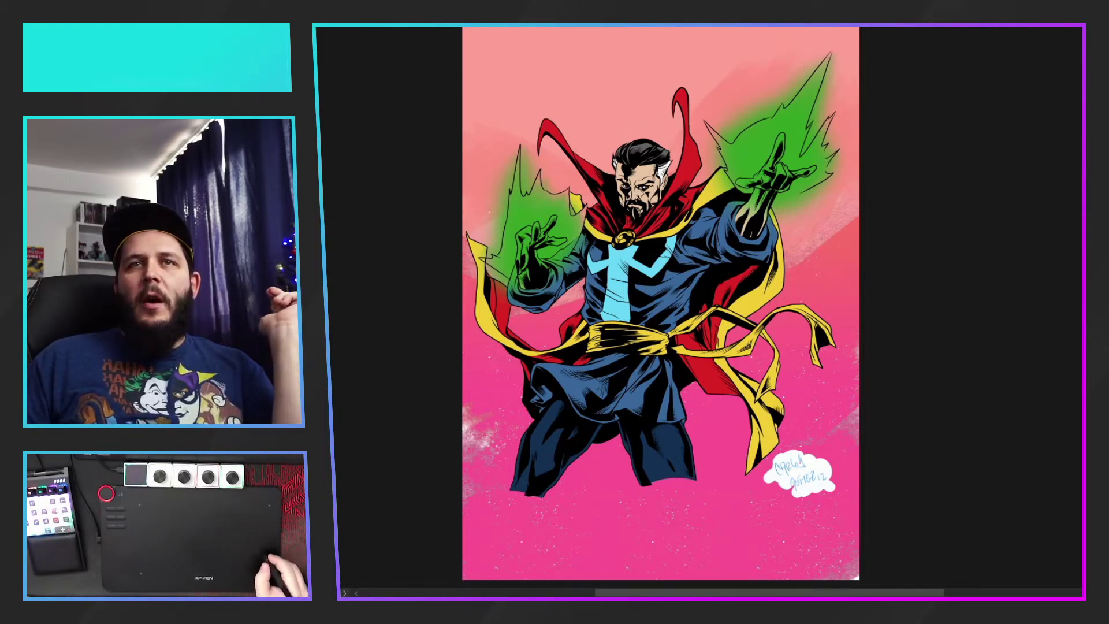
left_click_drag(855, 410, 857, 506)
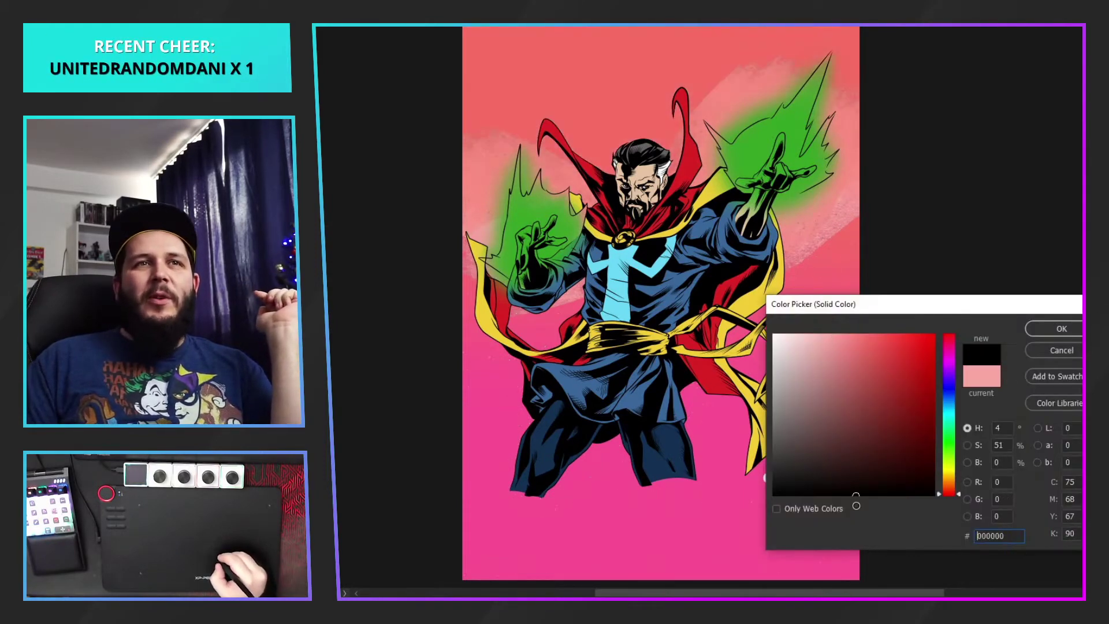
left_click(1059, 329)
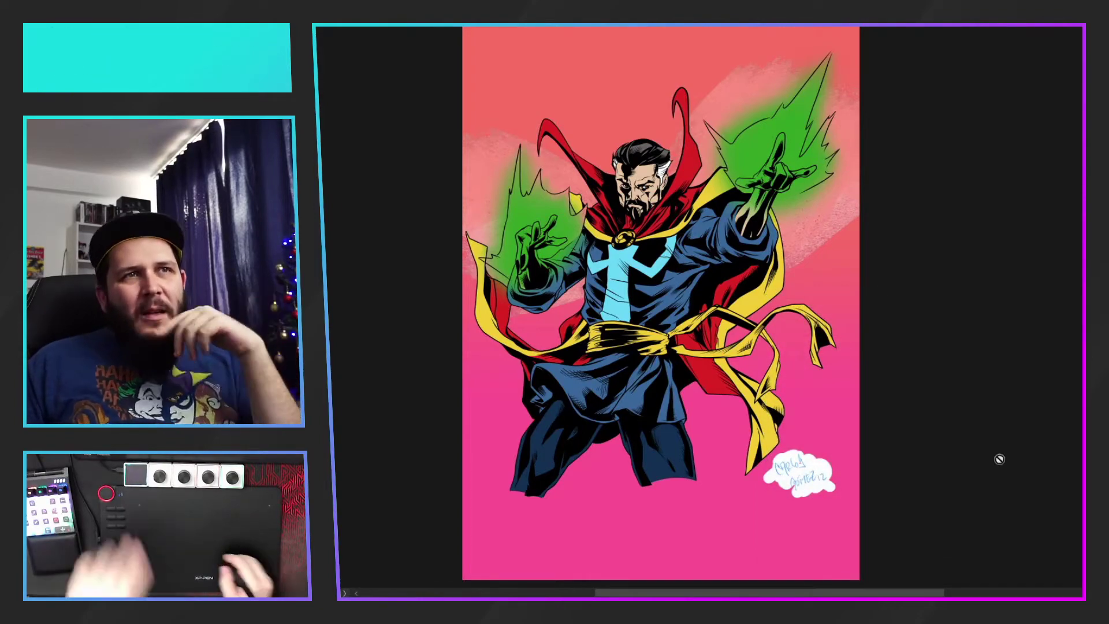
Examine the background around the legs and sash up close, then check the texture across the whole illustration
key("ctrl+plus")
key("ctrl+plus")
key("ctrl+plus")
left_click_drag(781, 549, 810, 367)
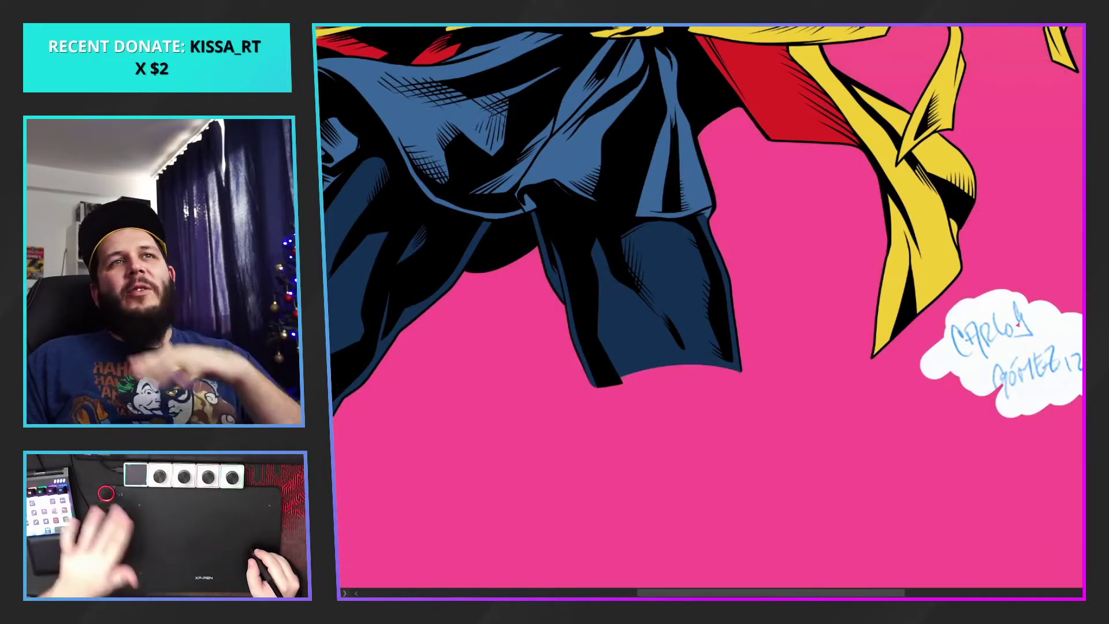
key("ctrl+minus")
key("ctrl+minus")
left_click_drag(945, 231, 976, 410)
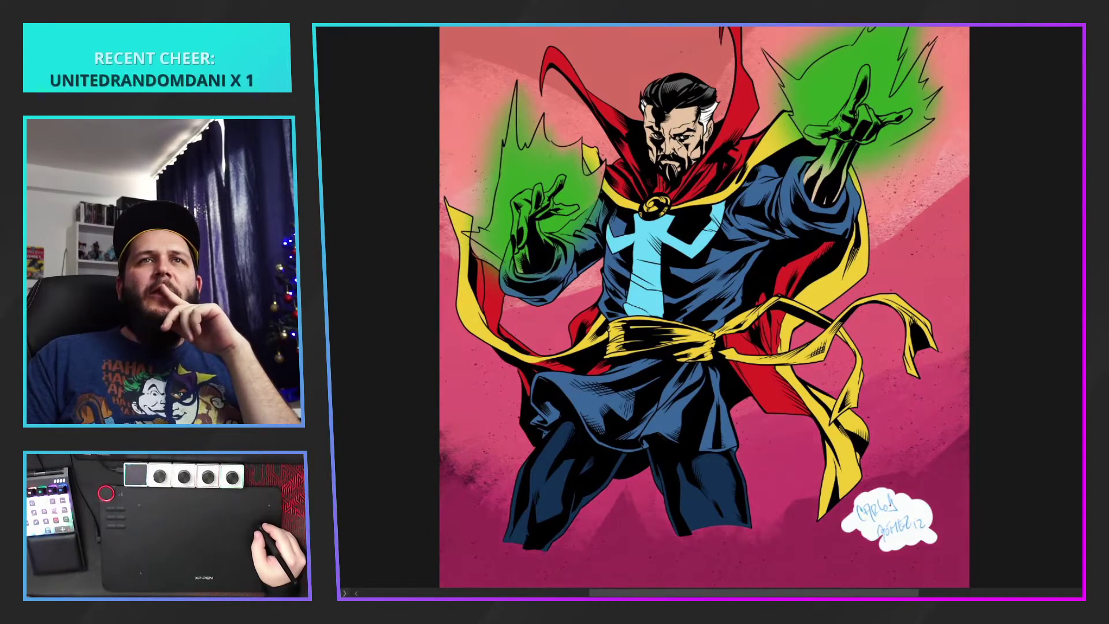
key("ctrl+minus")
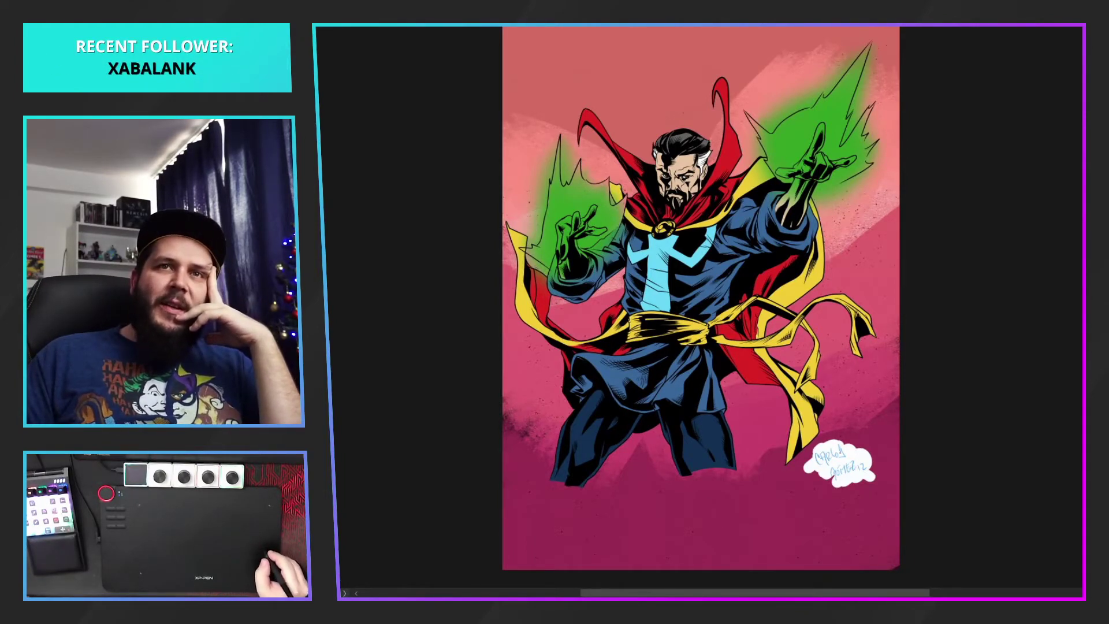
Add an orange solid colour fill (fc930c) over the background and compare the artwork with and without the orange tint
left_click(938, 355)
left_click_drag(950, 461, 950, 472)
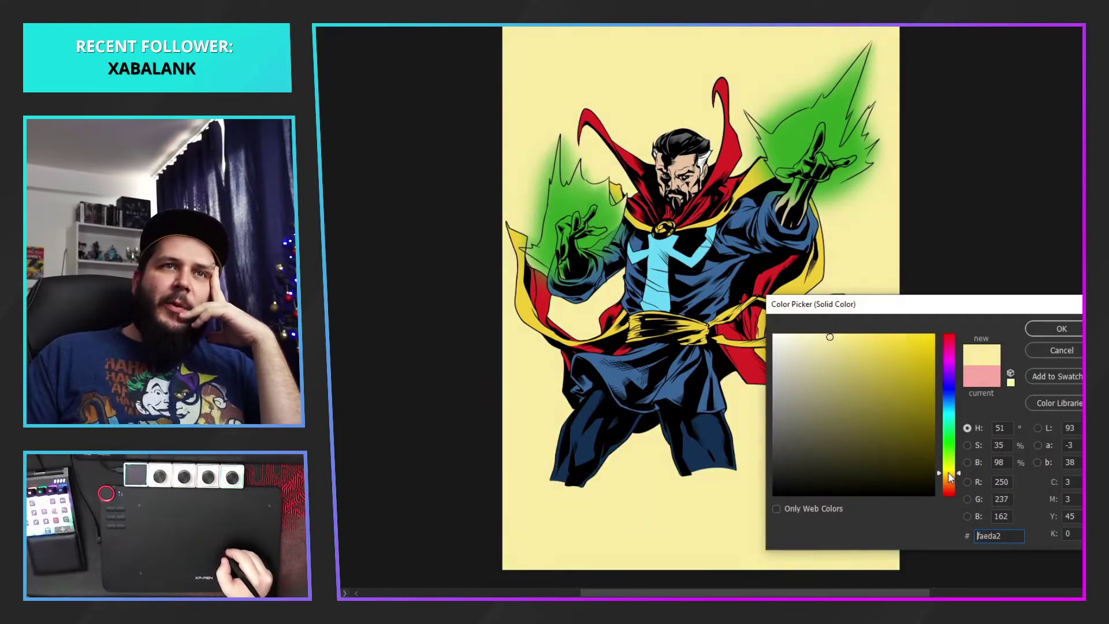
mouse_move(895, 374)
left_mouse_down()
mouse_move(911, 389)
mouse_move(925, 355)
left_mouse_up()
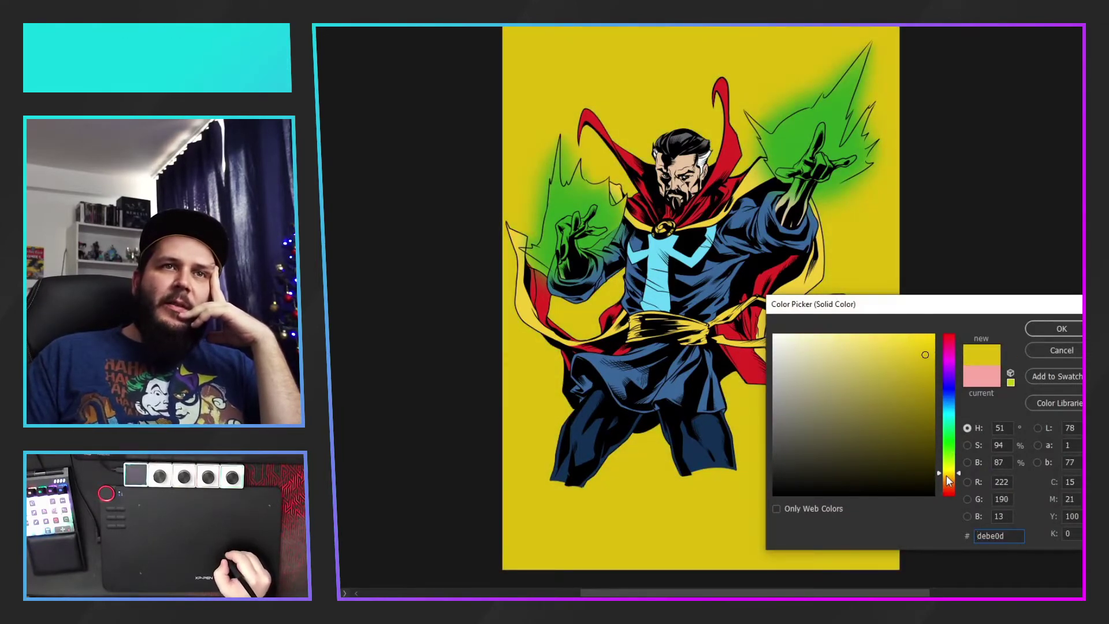
left_click(949, 479)
left_click(927, 336)
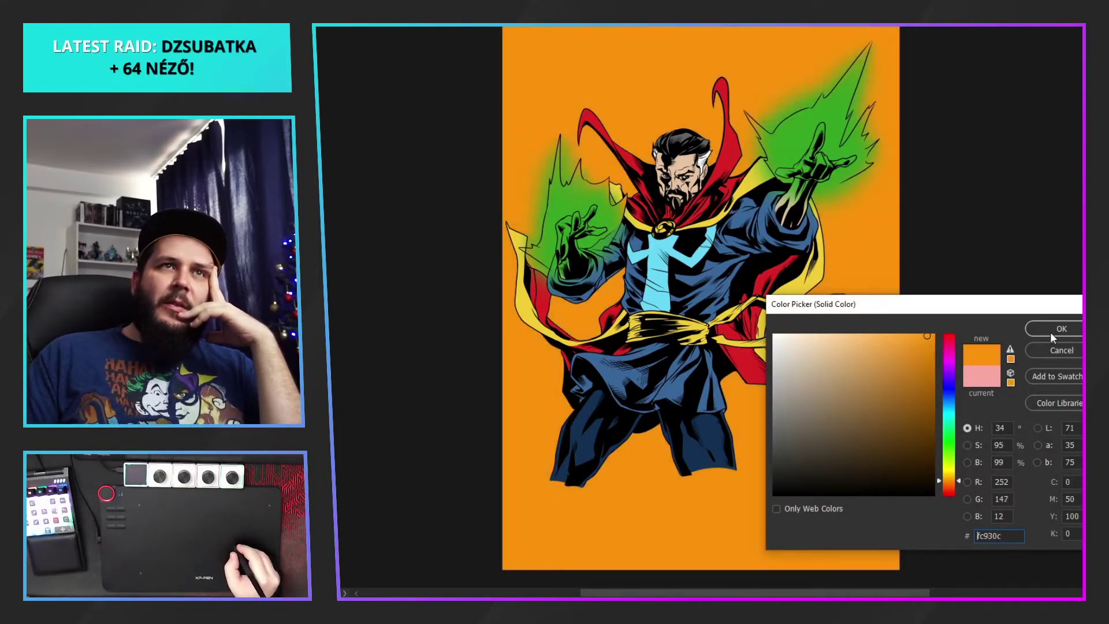
left_click(1062, 328)
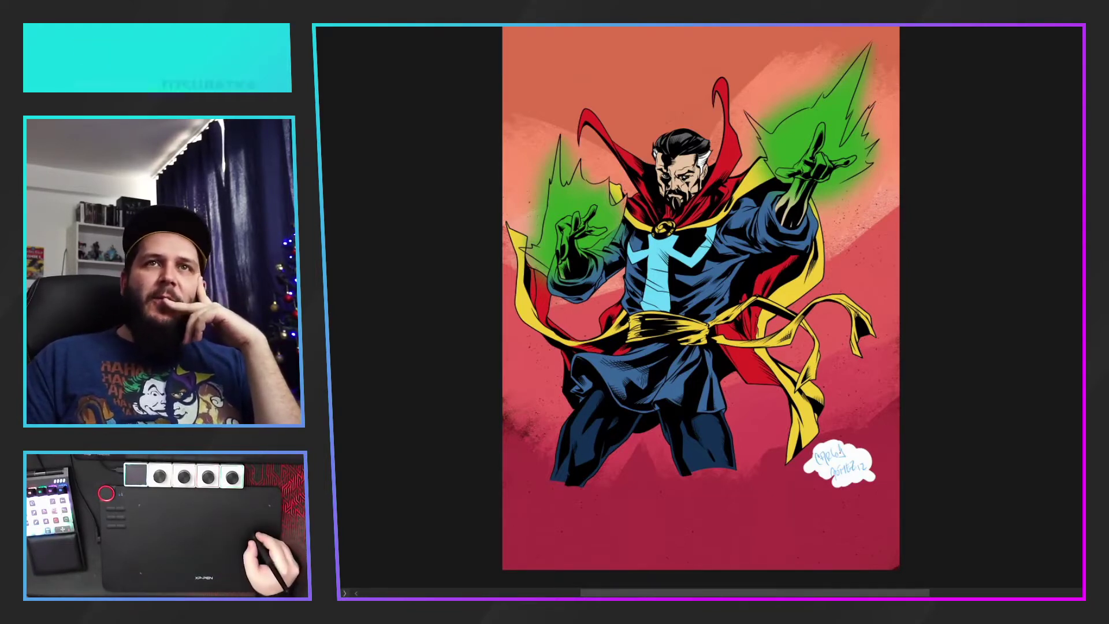
key("ctrl+z")
key("ctrl+y")
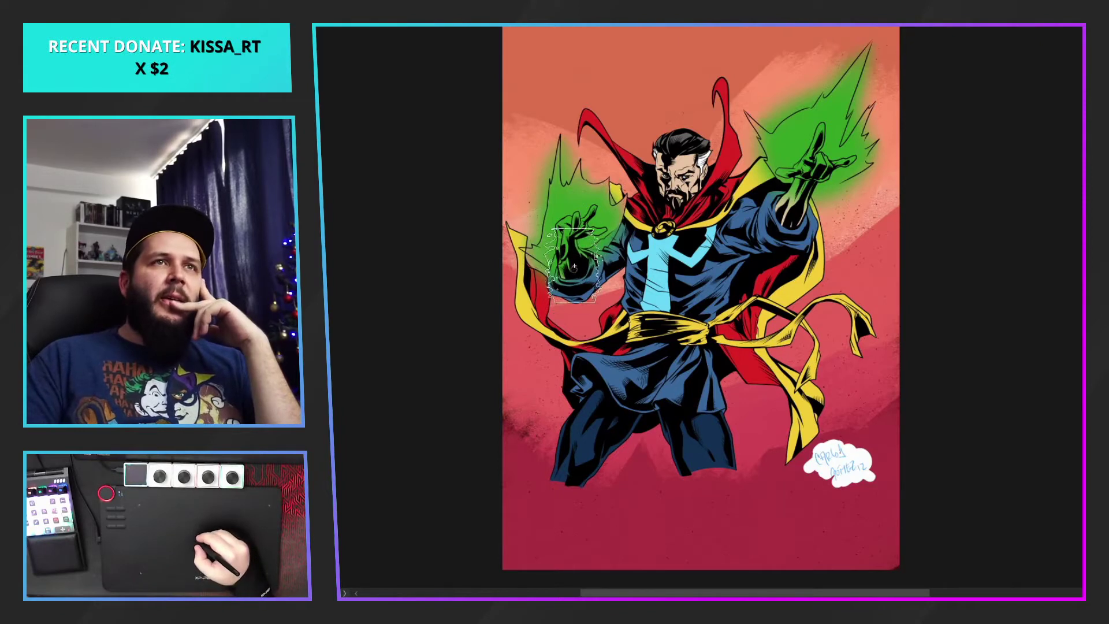
Paint textured white brush strokes over the green glows around both hands
mouse_move(575, 266)
left_mouse_down()
mouse_move(584, 216)
mouse_move(605, 229)
mouse_move(565, 234)
mouse_move(555, 147)
mouse_move(578, 204)
left_mouse_up()
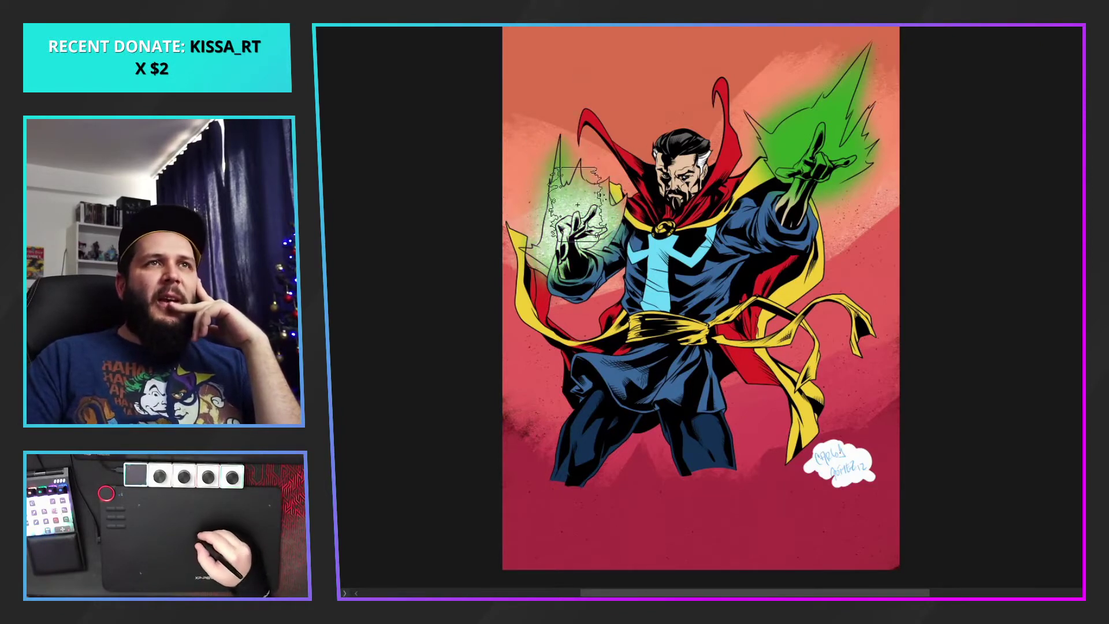
mouse_move(786, 197)
left_mouse_down()
mouse_move(821, 156)
mouse_move(808, 243)
left_mouse_up()
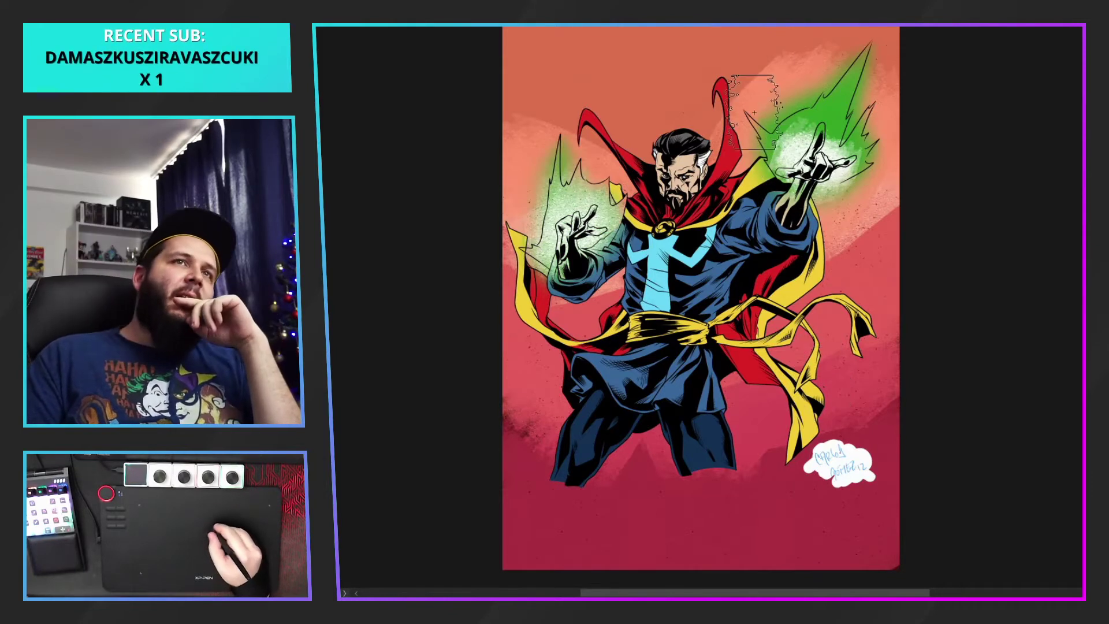
mouse_move(754, 113)
left_mouse_down()
mouse_move(793, 125)
mouse_move(839, 43)
mouse_move(814, 140)
mouse_move(851, 78)
mouse_move(858, 94)
mouse_move(832, 185)
left_mouse_up()
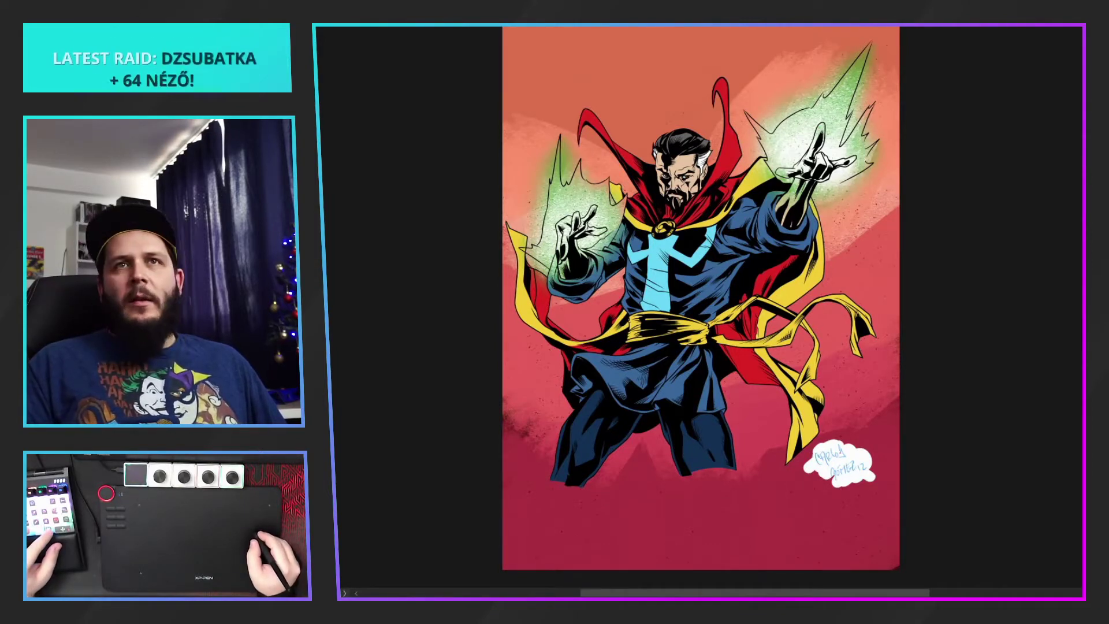
Try a soft green light tint across the face, cape and tunic, then undo it
mouse_move(704, 165)
left_mouse_down()
mouse_move(667, 254)
mouse_move(697, 164)
mouse_move(702, 199)
mouse_move(701, 165)
left_mouse_up()
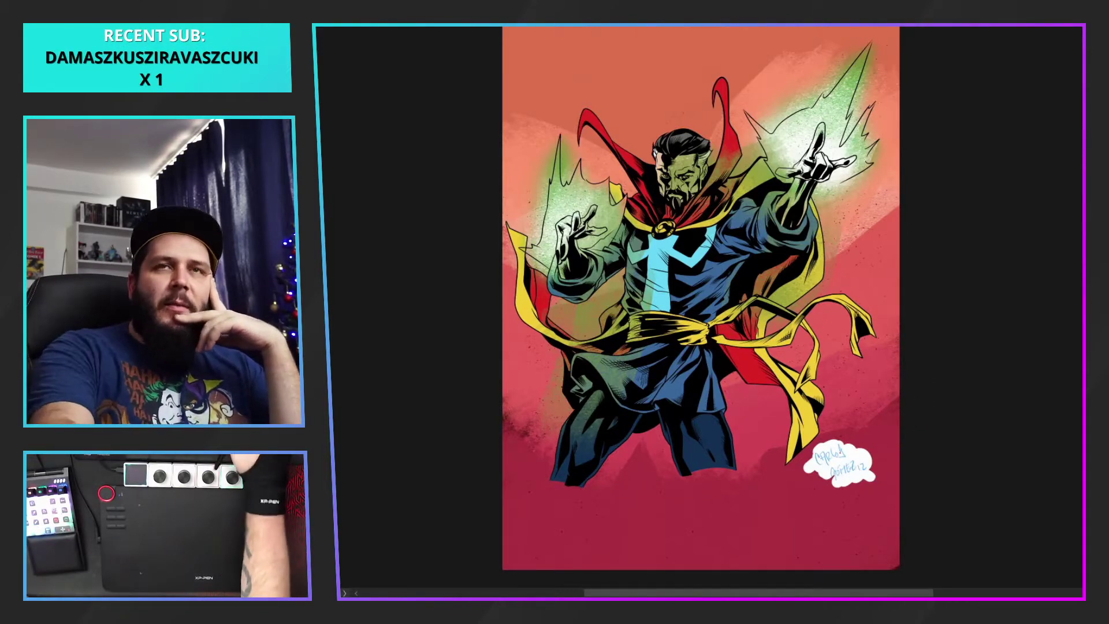
key("ctrl+z")
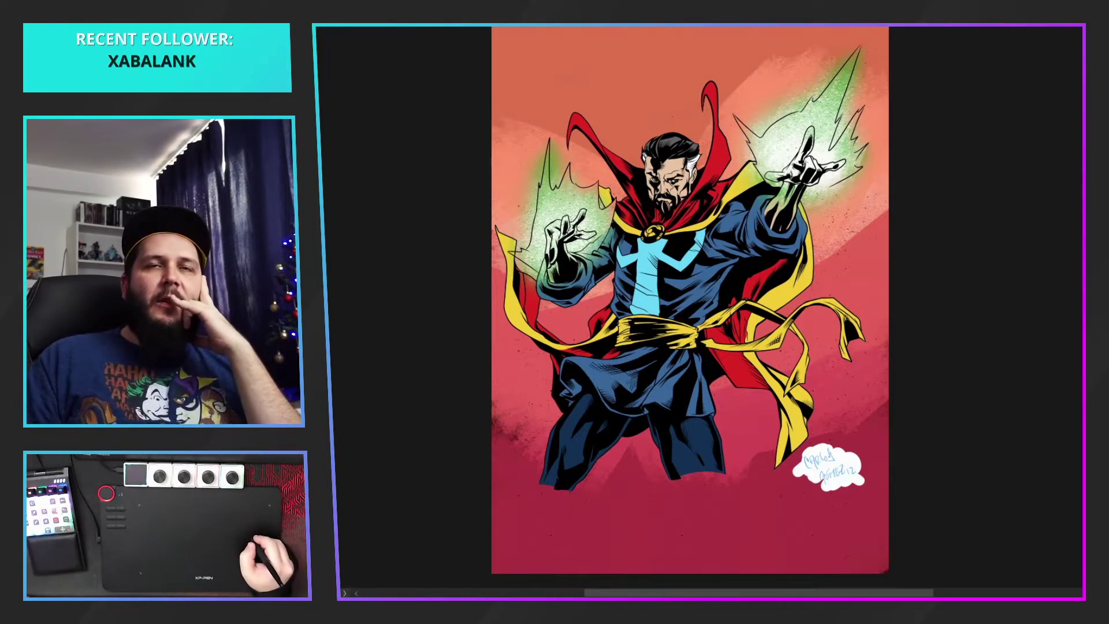
Remove the green glows from both hands and compare the artwork with and without the textured white glow
key("ctrl+z")
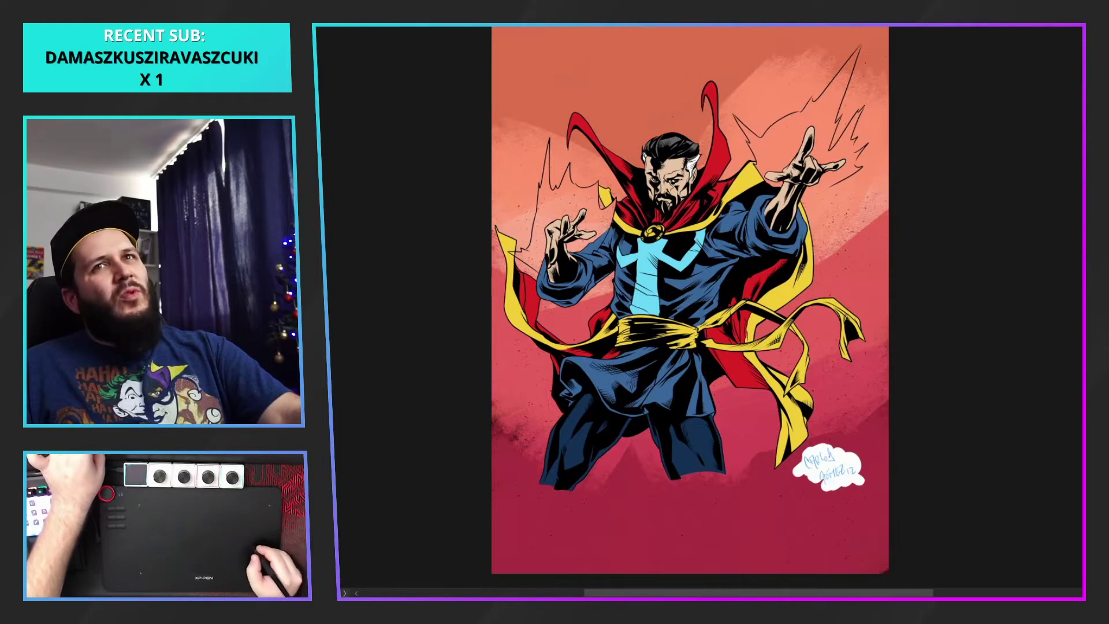
key("Delete")
key("ctrl+y")
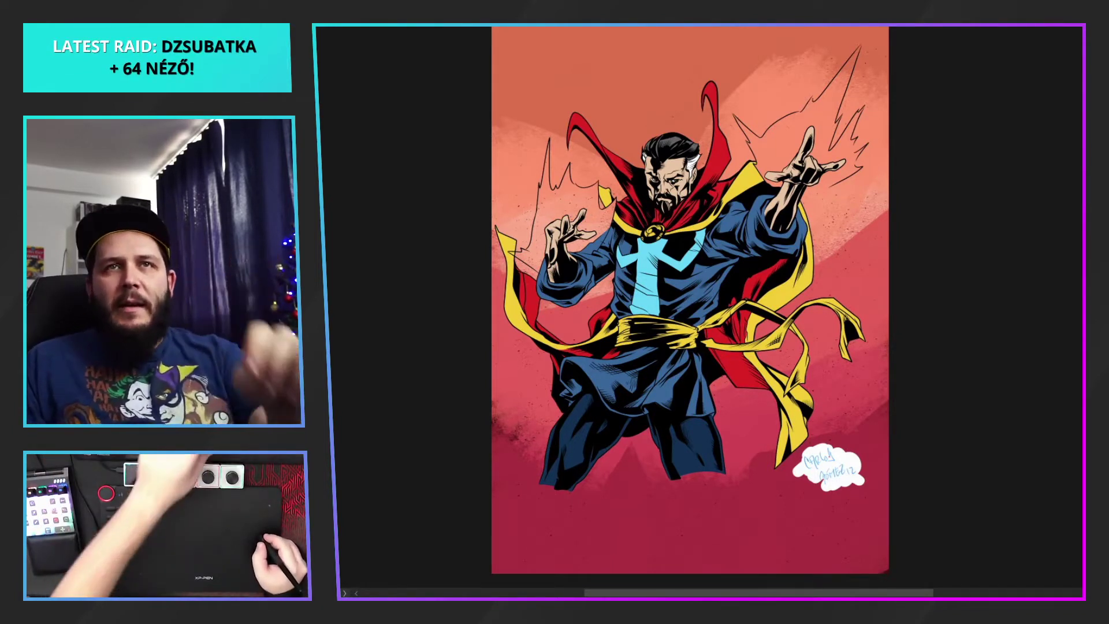
key("ctrl+z")
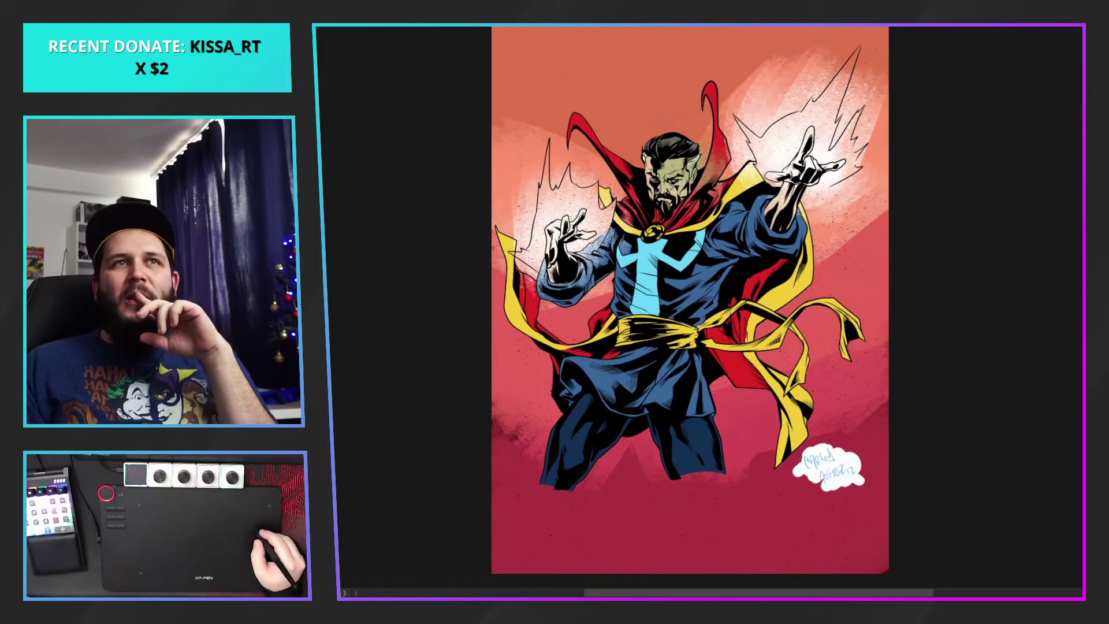
key("ctrl+z")
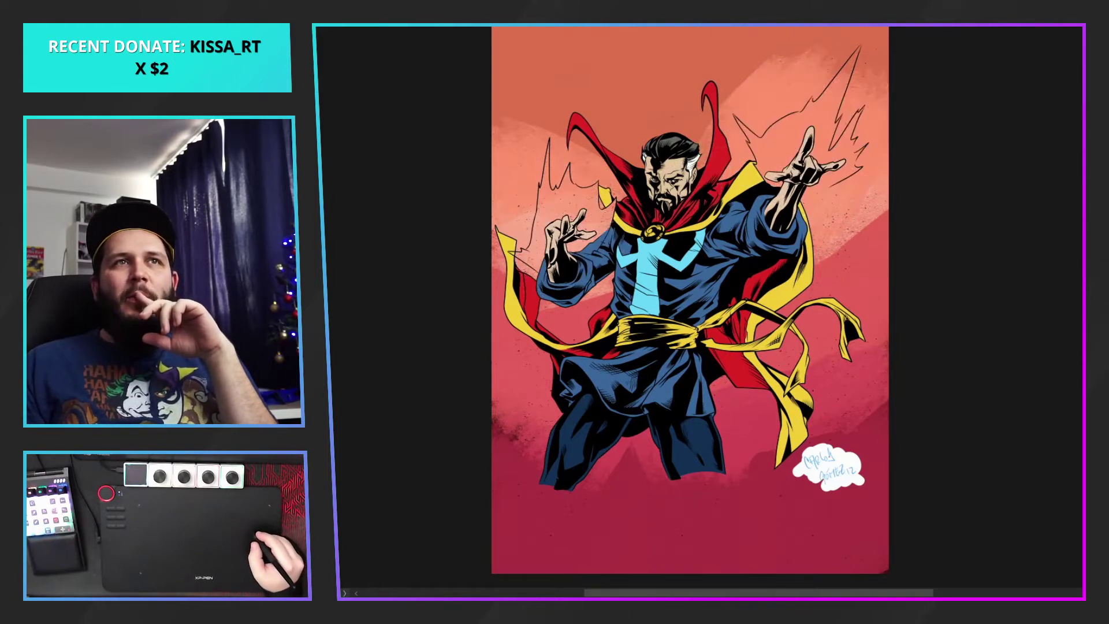
key("ctrl+z")
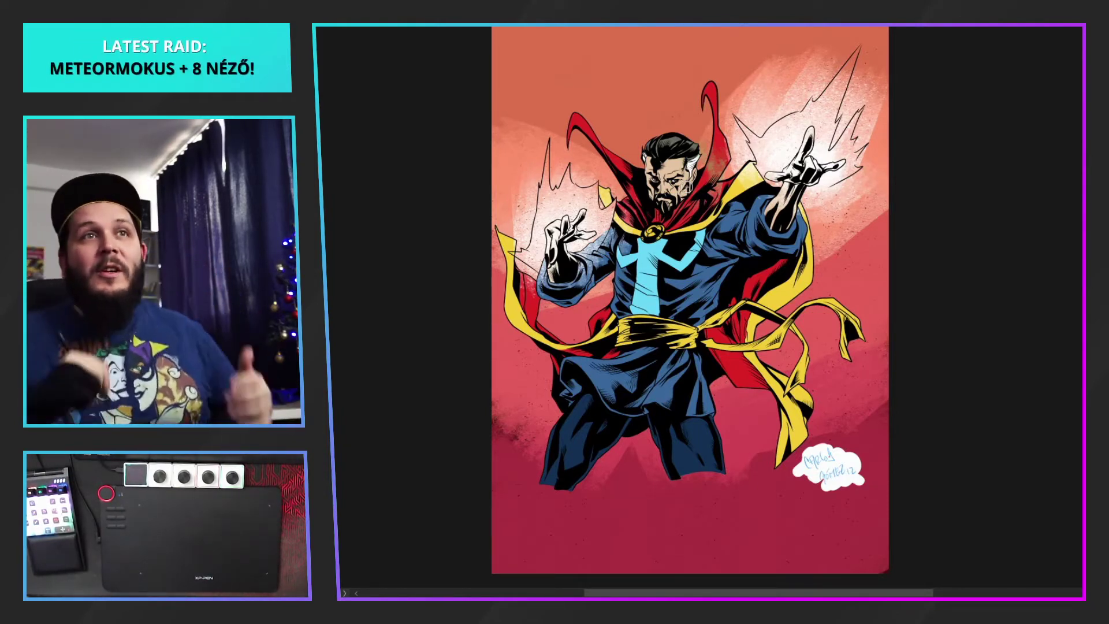
left_click_drag(716, 358, 736, 378)
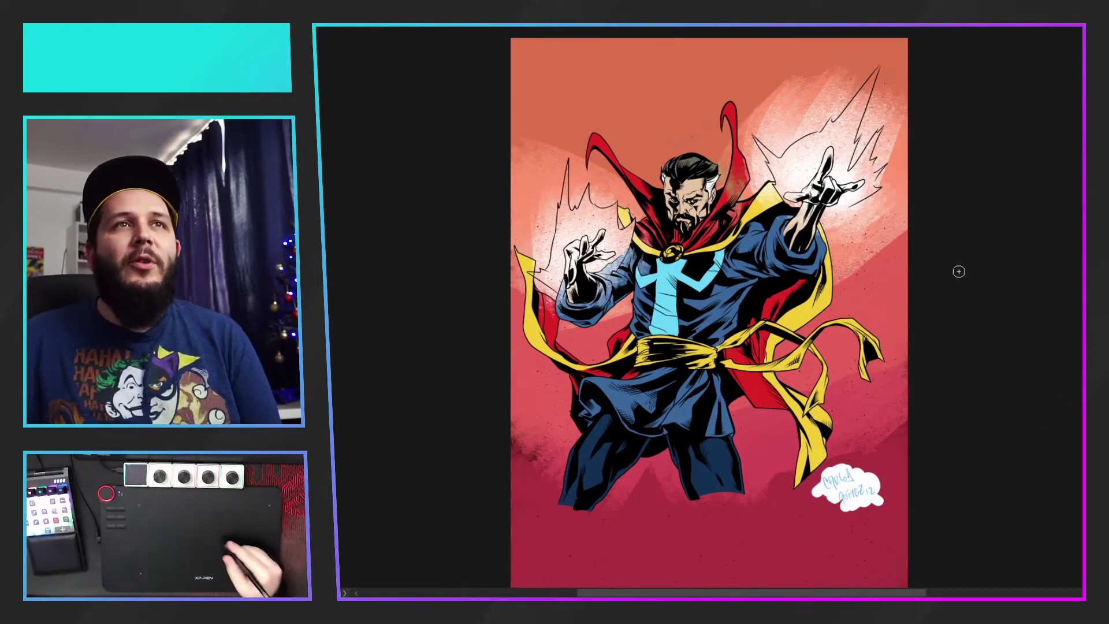
key("]")
key("bracketright")
key("bracketright")
key("bracketright")
key("bracketright")
key("bracketright")
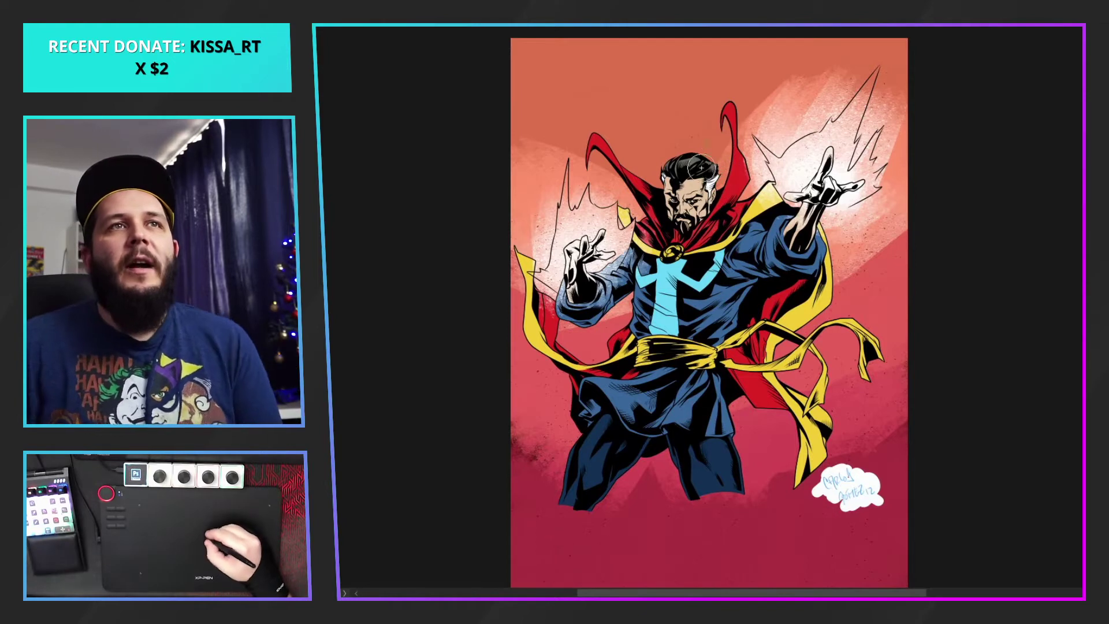
key("bracketright")
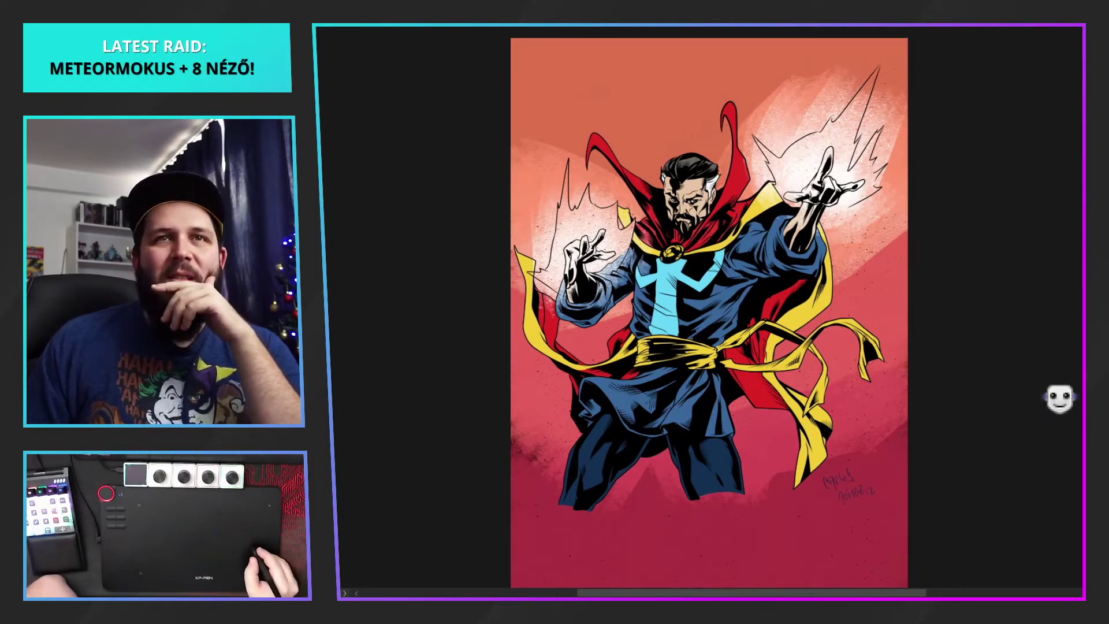
Undo the dark tint on the background's middle band and soften the lower crimson-pink colour transition with textured brush strokes
key("ctrl+z")
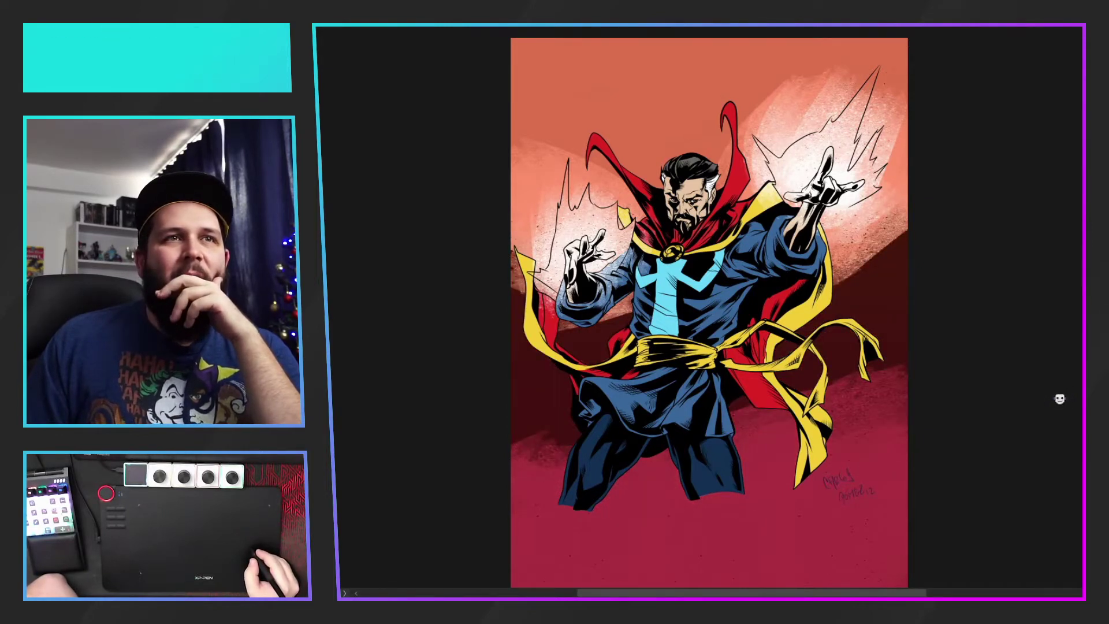
key("ctrl+z")
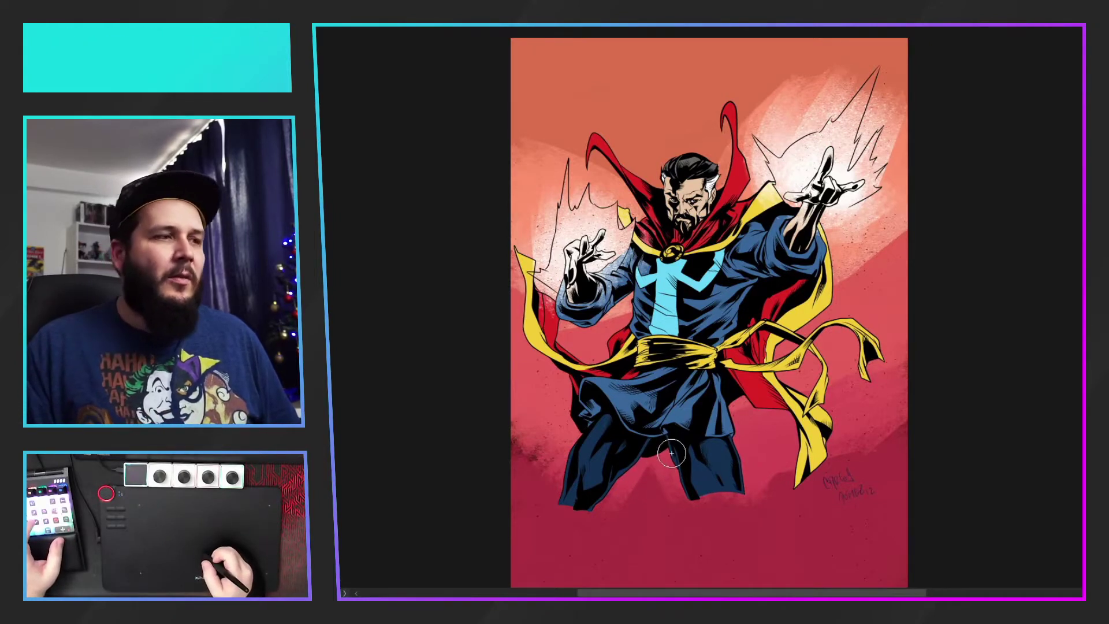
key("b")
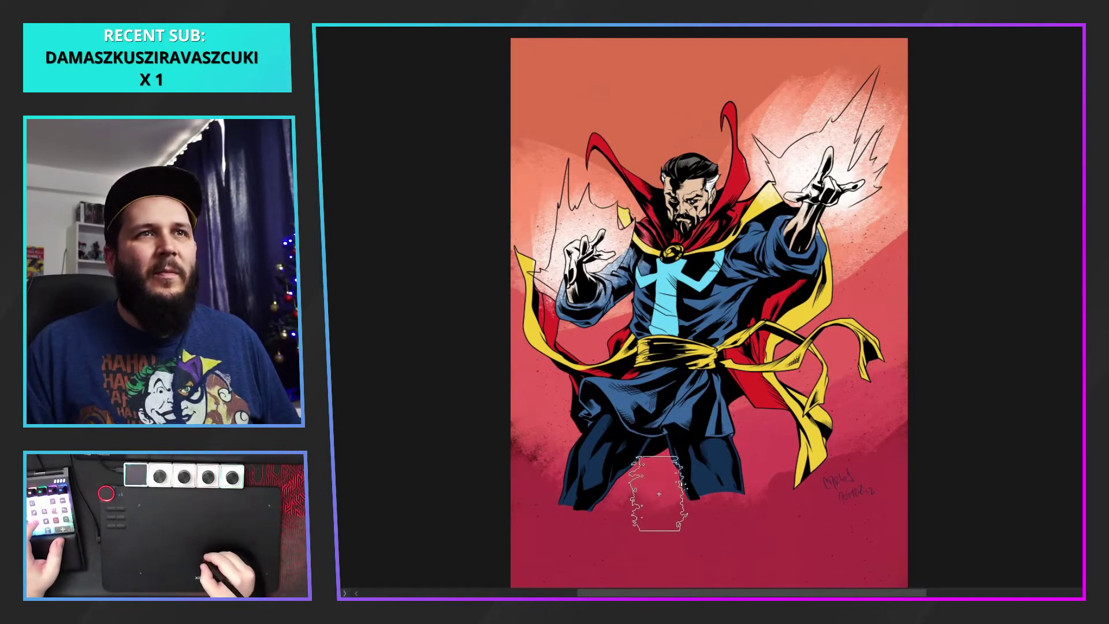
mouse_move(642, 488)
left_mouse_down()
mouse_move(731, 458)
mouse_move(713, 488)
mouse_move(499, 387)
mouse_move(817, 453)
left_mouse_up()
mouse_move(646, 439)
left_mouse_down()
mouse_move(509, 398)
mouse_move(514, 358)
mouse_move(612, 428)
mouse_move(520, 358)
mouse_move(500, 315)
mouse_move(639, 478)
mouse_move(709, 454)
mouse_move(484, 281)
mouse_move(780, 382)
mouse_move(791, 424)
mouse_move(928, 352)
mouse_move(882, 325)
mouse_move(832, 462)
mouse_move(835, 484)
left_mouse_up()
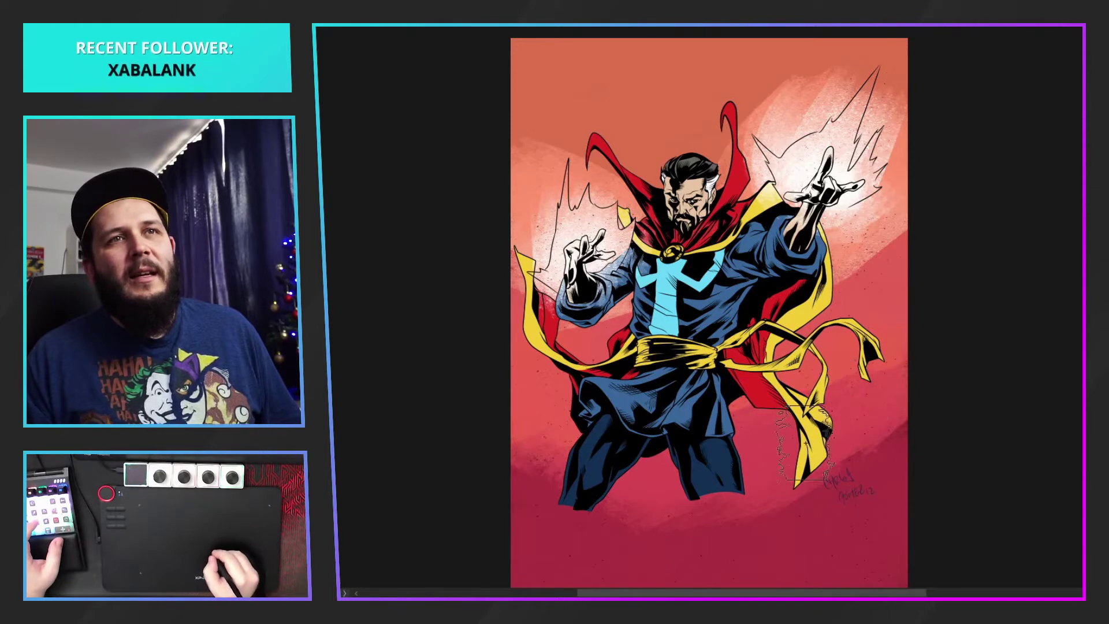
left_click(836, 485)
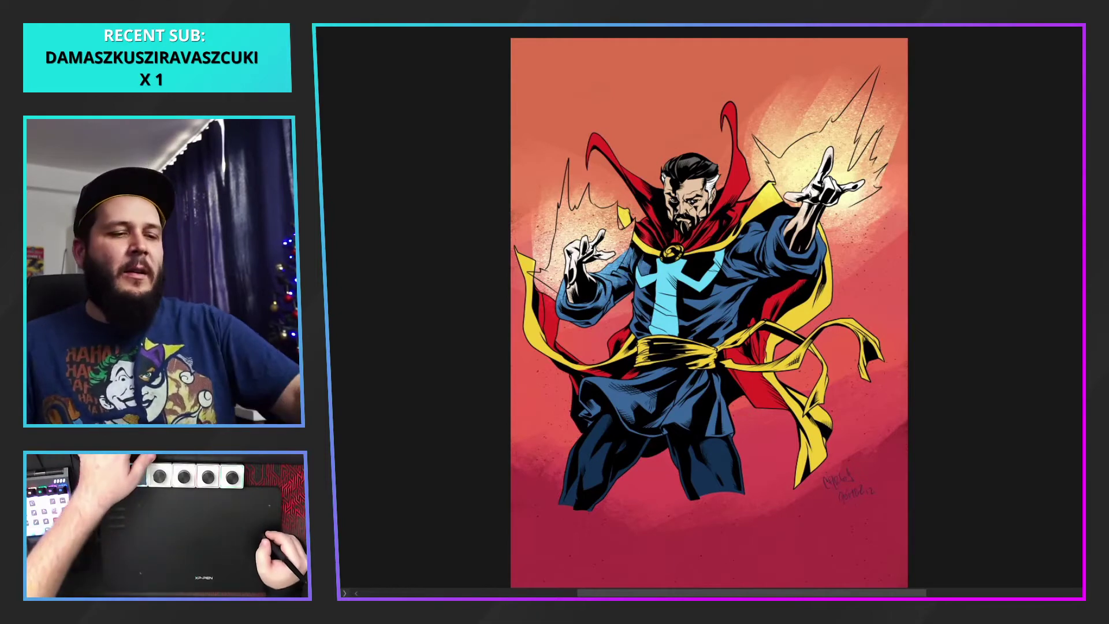
Undo the yellow tint on the hand glows and paint bright green textured strokes around both hands
key("ctrl+z")
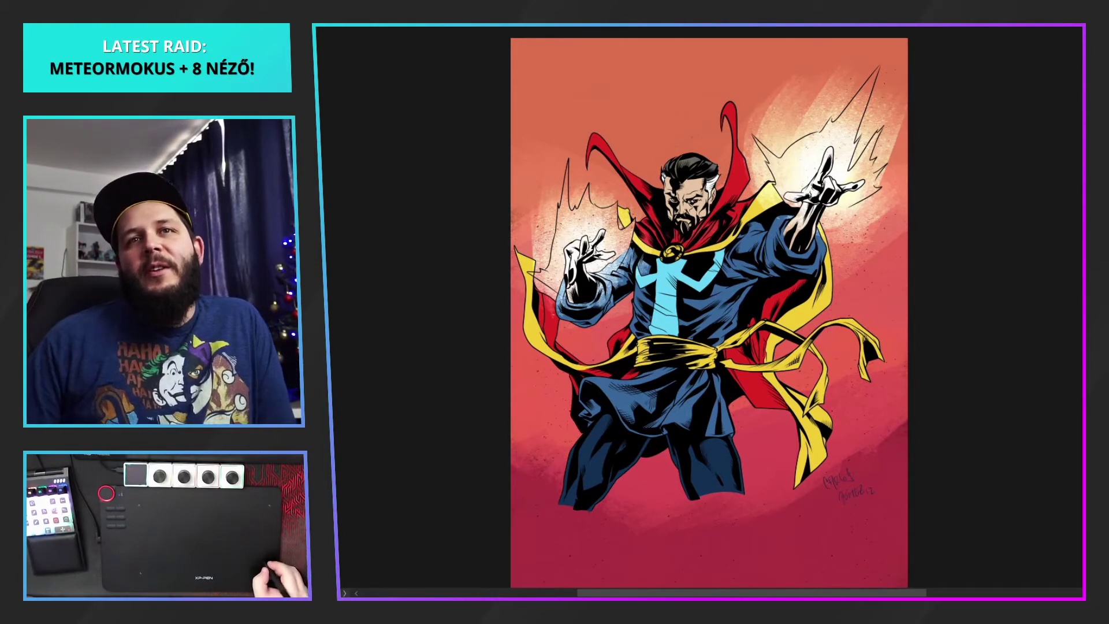
key("Tab")
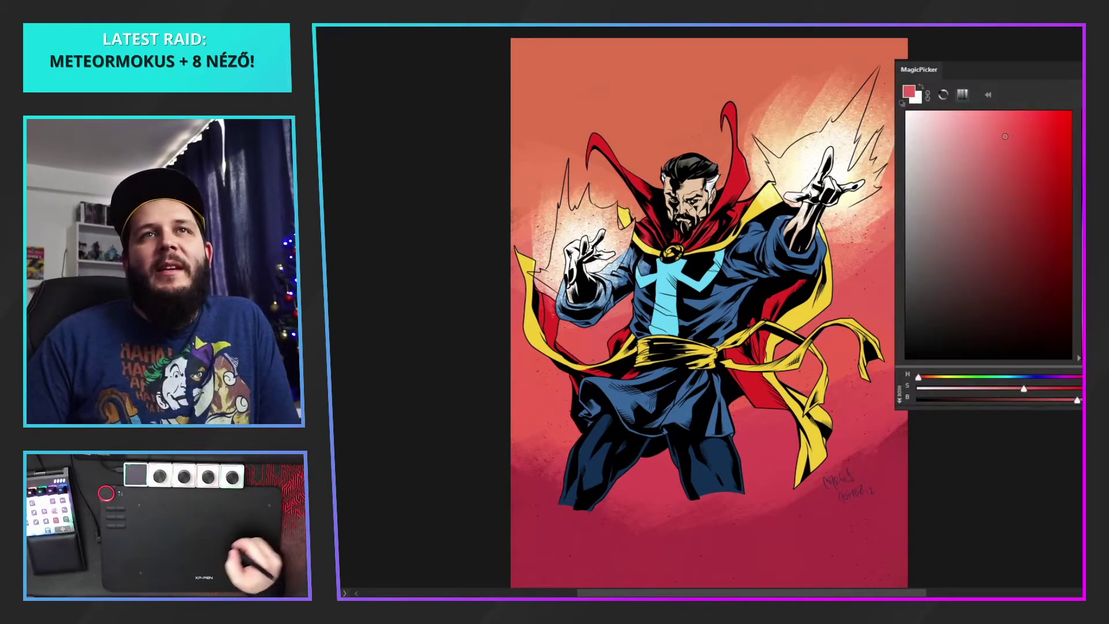
left_click(1084, 280)
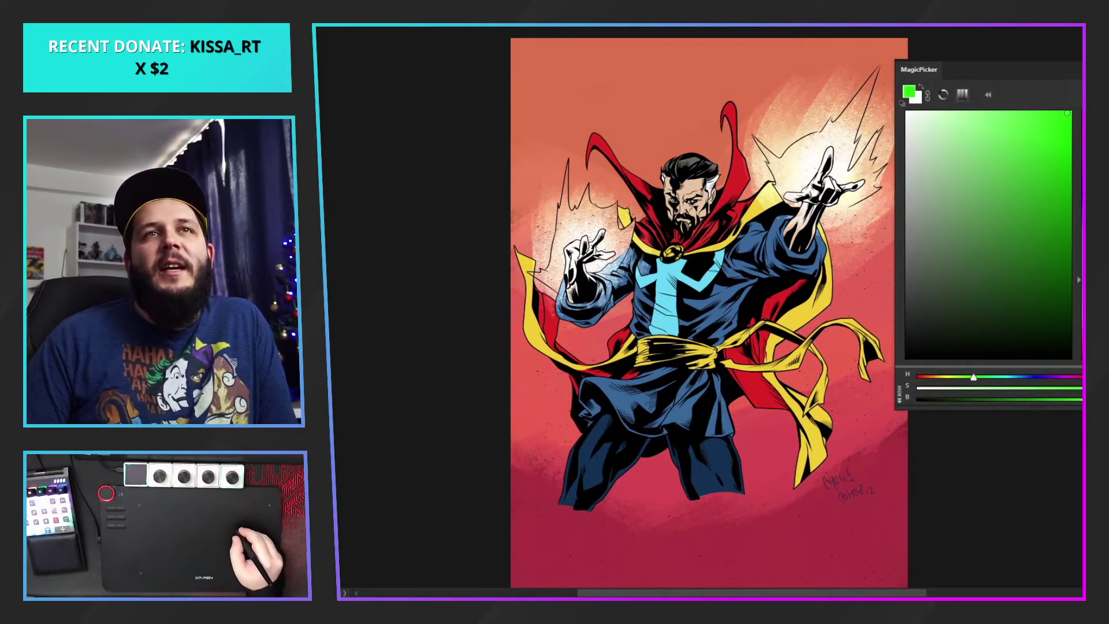
key("F6")
mouse_move(790, 99)
left_mouse_down()
mouse_move(783, 173)
mouse_move(827, 121)
left_mouse_up()
left_click_drag(906, 87, 854, 197)
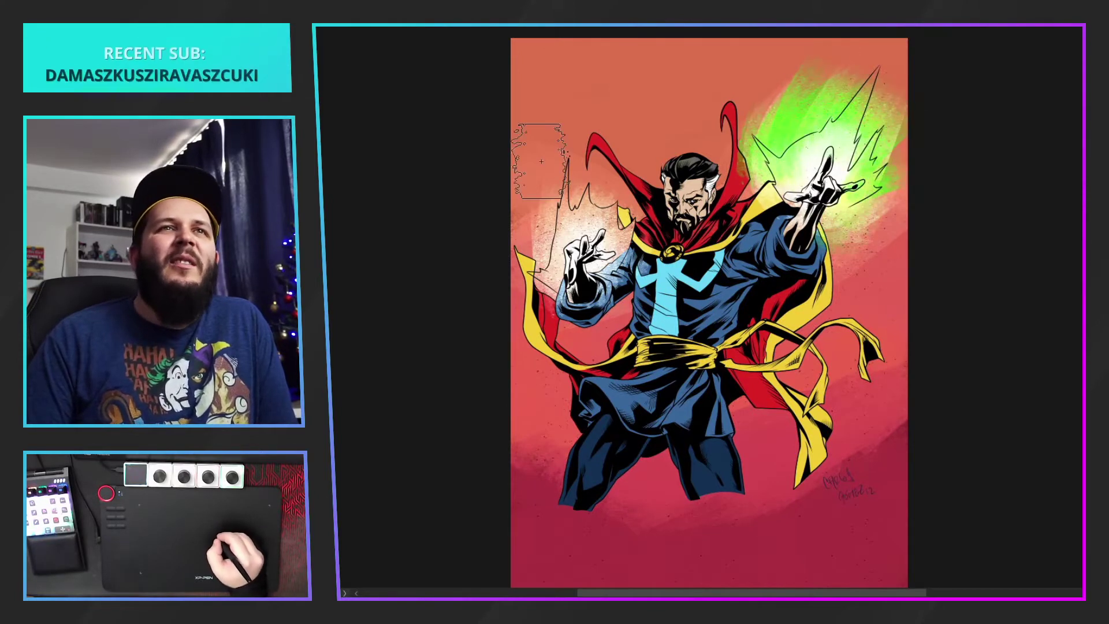
mouse_move(601, 222)
left_mouse_down()
mouse_move(621, 196)
mouse_move(572, 168)
mouse_move(546, 260)
mouse_move(515, 243)
mouse_move(566, 252)
left_mouse_up()
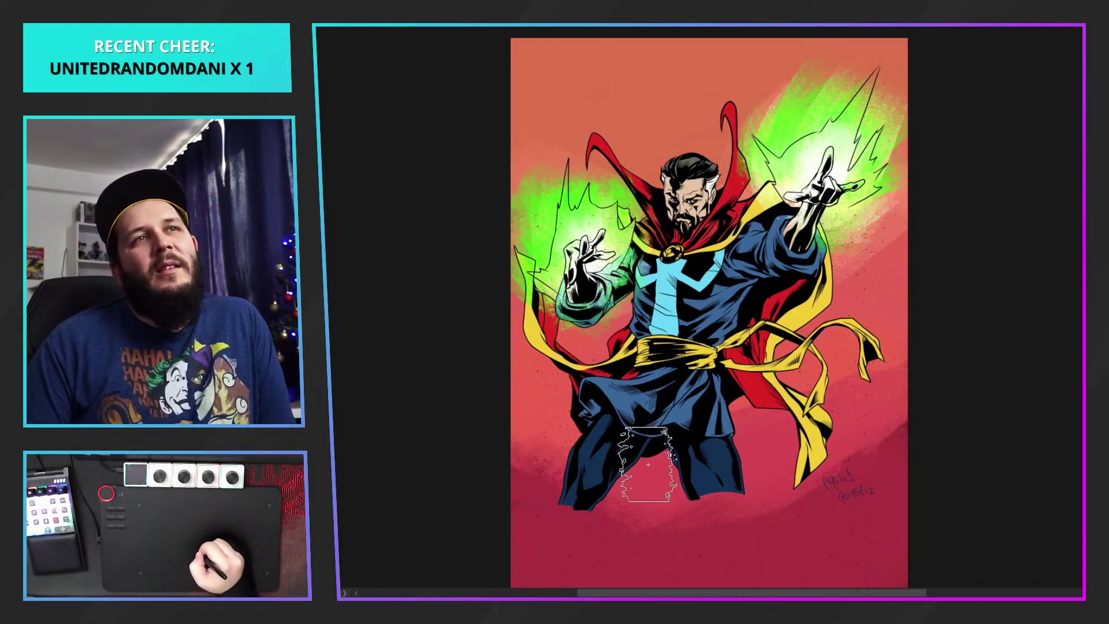
mouse_move(784, 155)
left_mouse_down()
mouse_move(777, 176)
mouse_move(840, 222)
mouse_move(871, 186)
left_mouse_up()
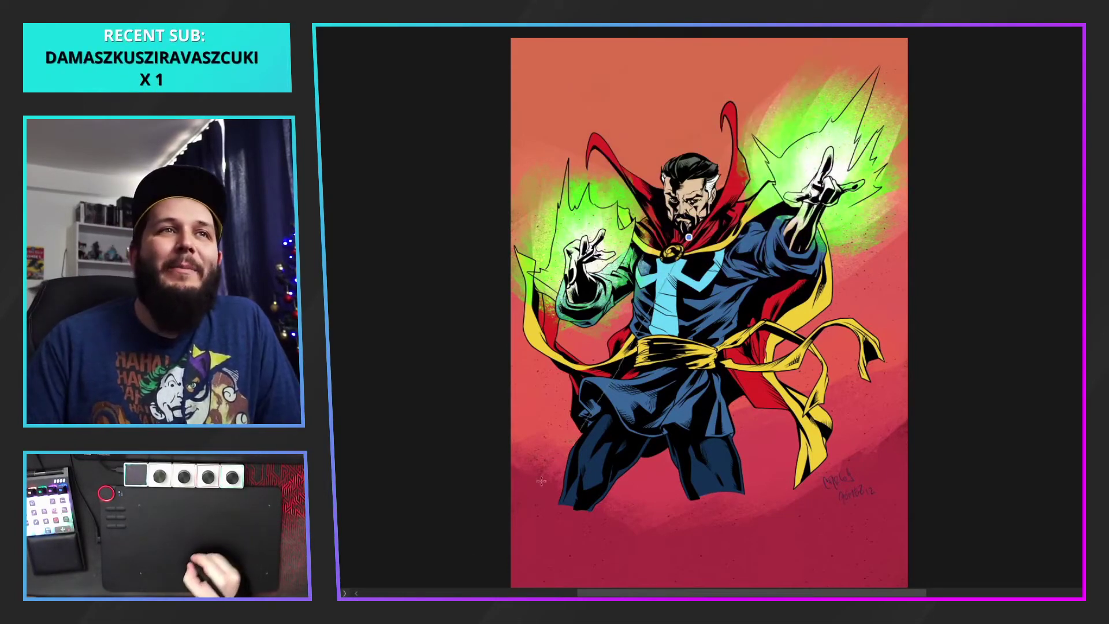
Extend the dark edge shading over the figure while leaving the green hand glows bright
scroll(469, 568, "down", 3)
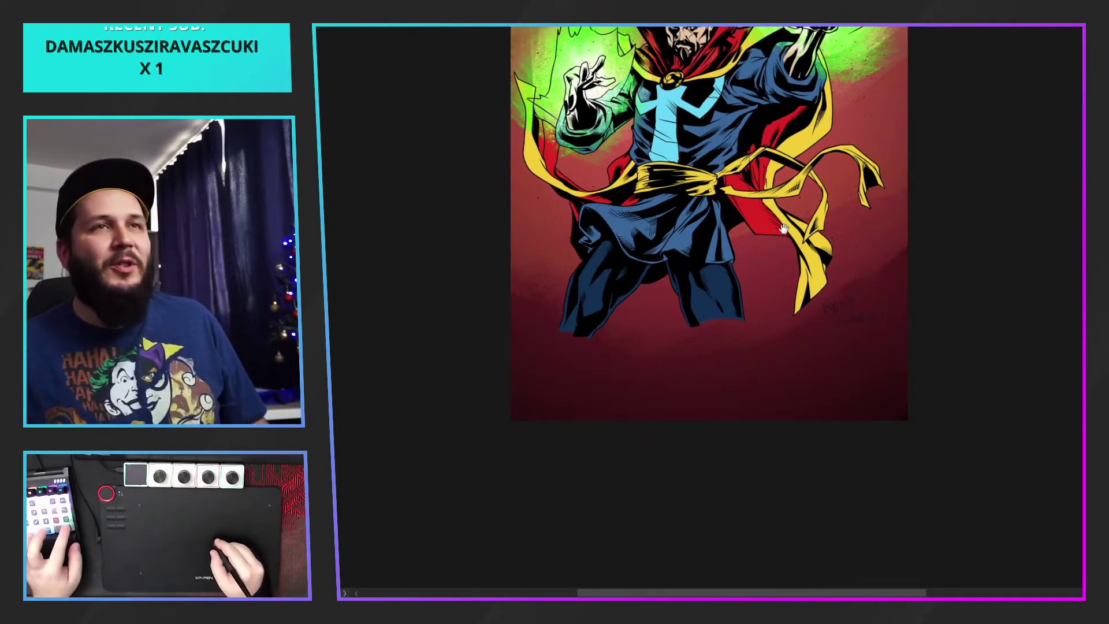
key("ctrl+0")
left_click_drag(902, 239, 895, 270)
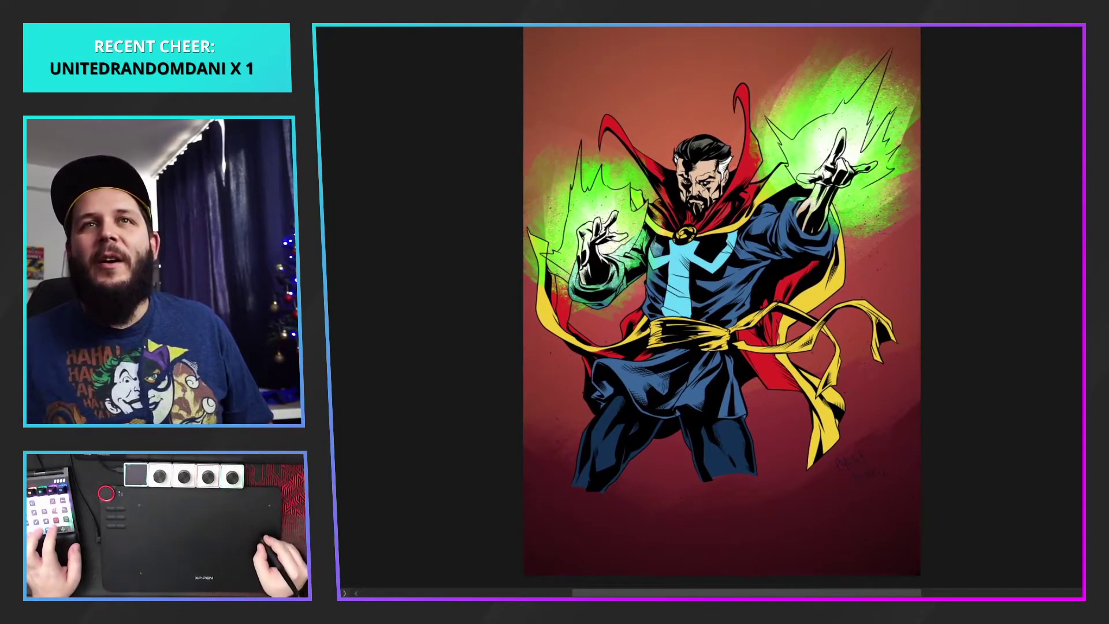
key("ctrl+z")
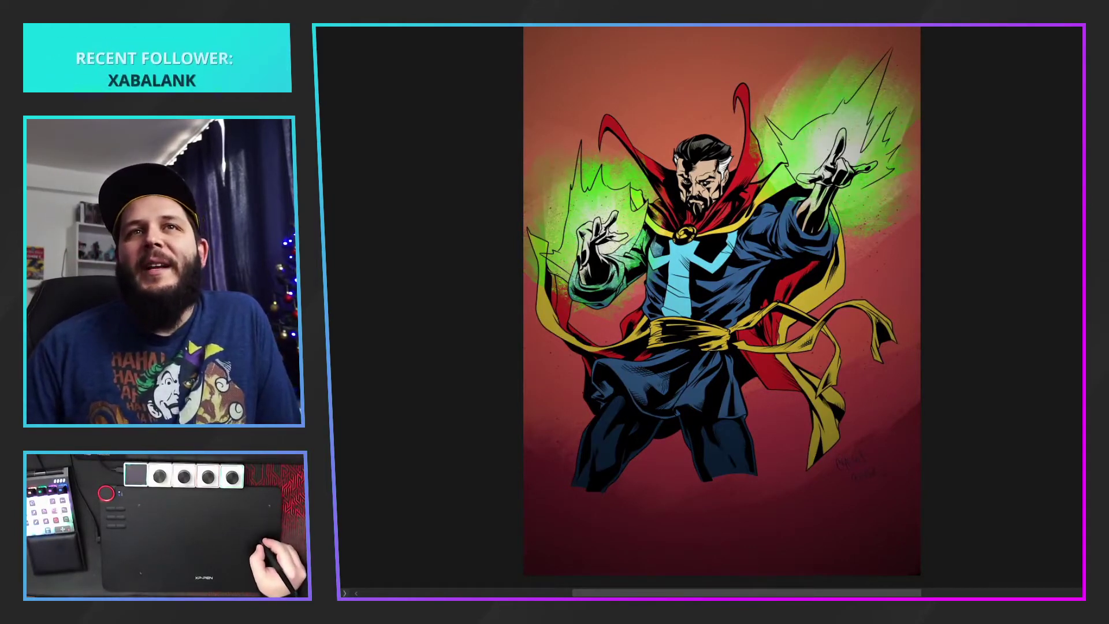
key("ctrl+shift+z")
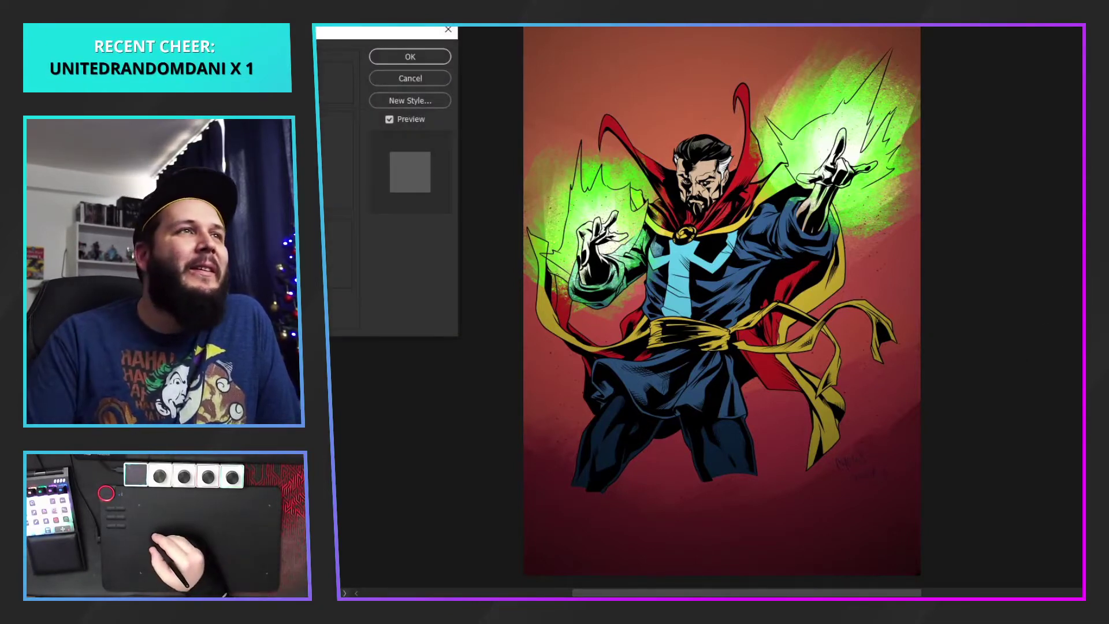
Give the dark shading a colour overlay in dark brown (292210)
left_click(332, 86)
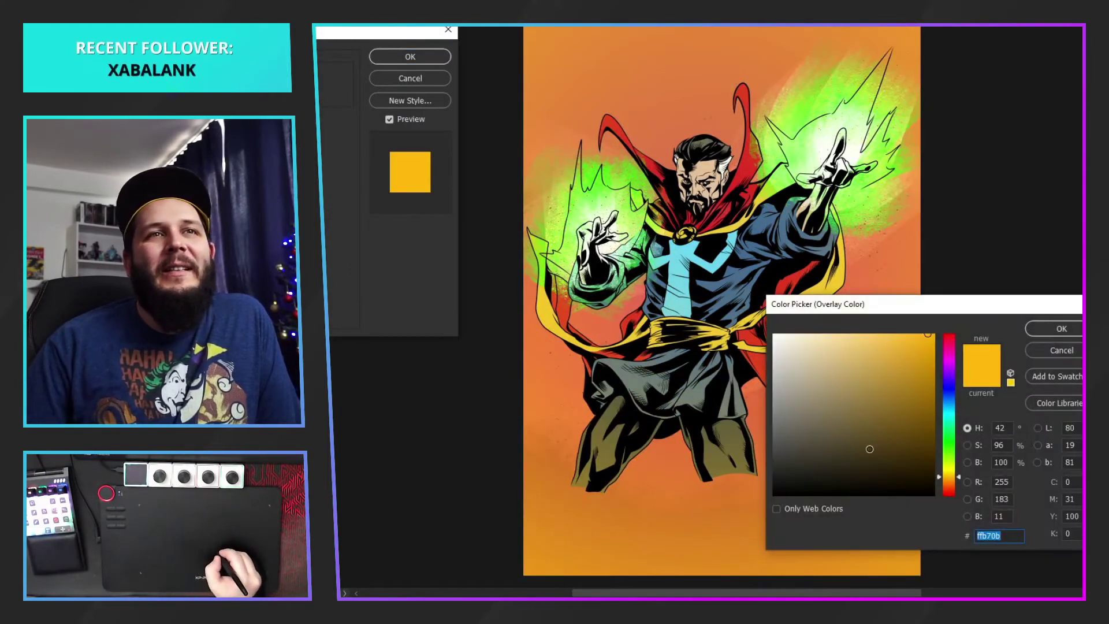
left_click(870, 472)
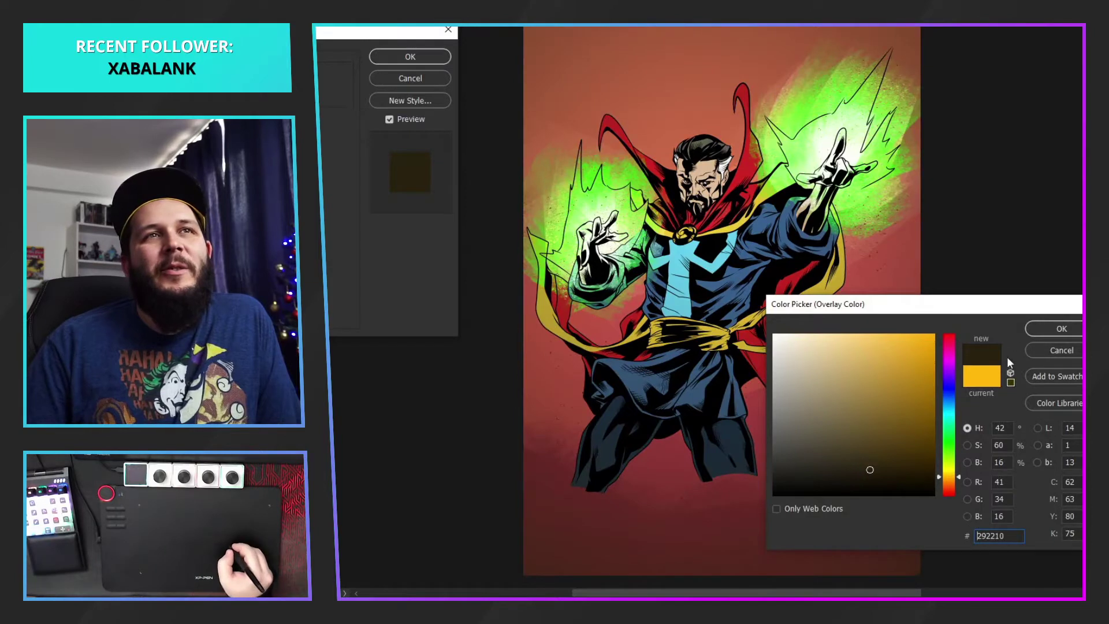
left_click(1059, 329)
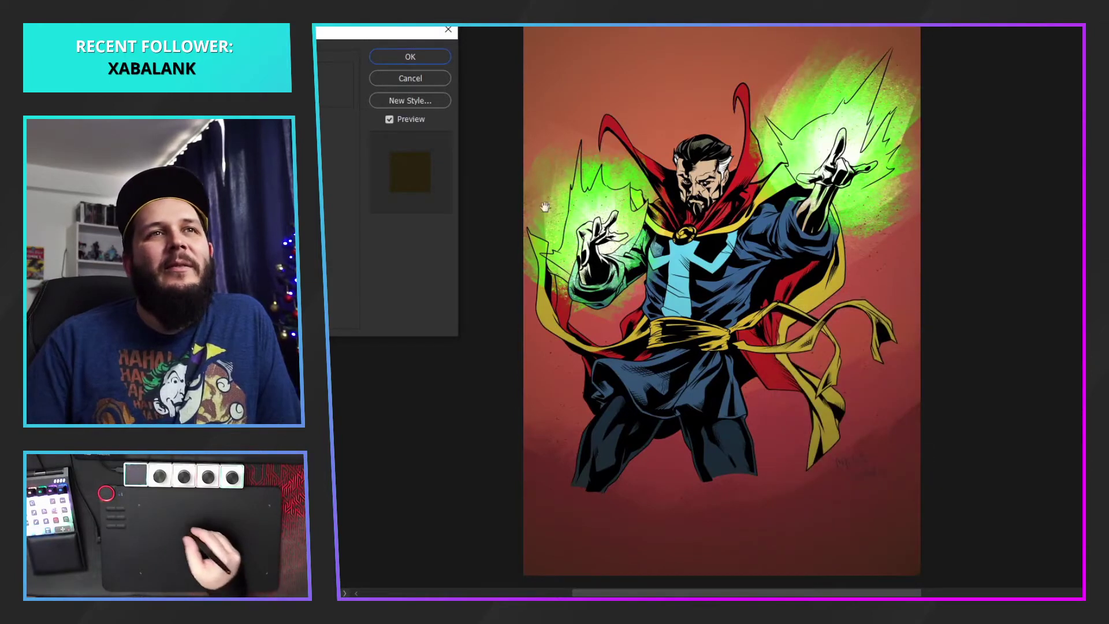
left_click(394, 54)
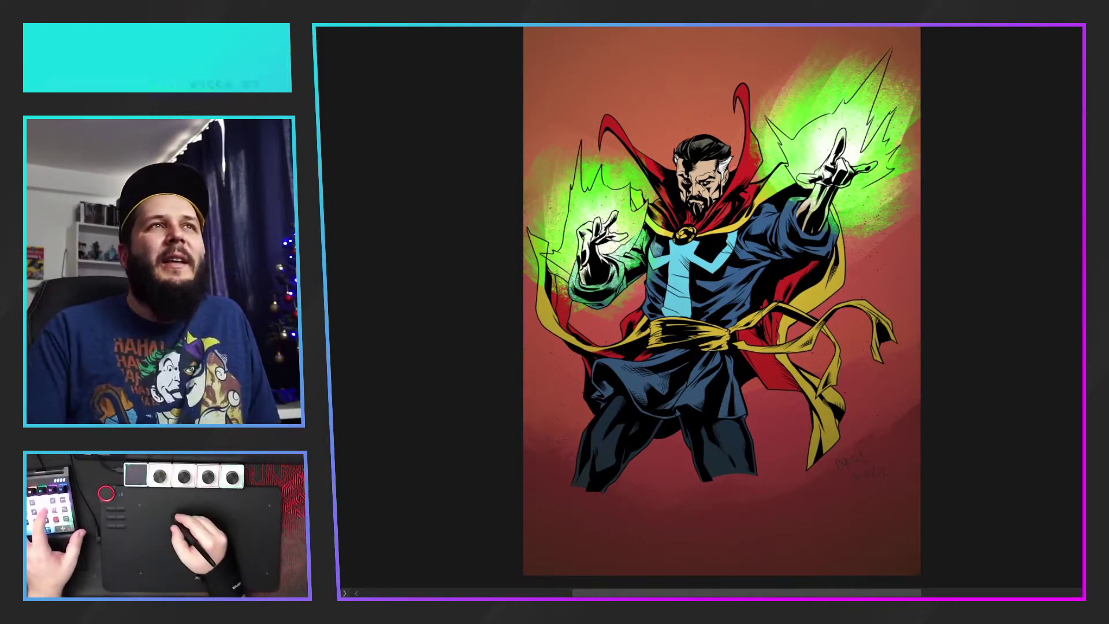
Darken the lower part of the illustration with black gradients fading upward from the bottom edge and both lower corners
left_click_drag(669, 490, 672, 84)
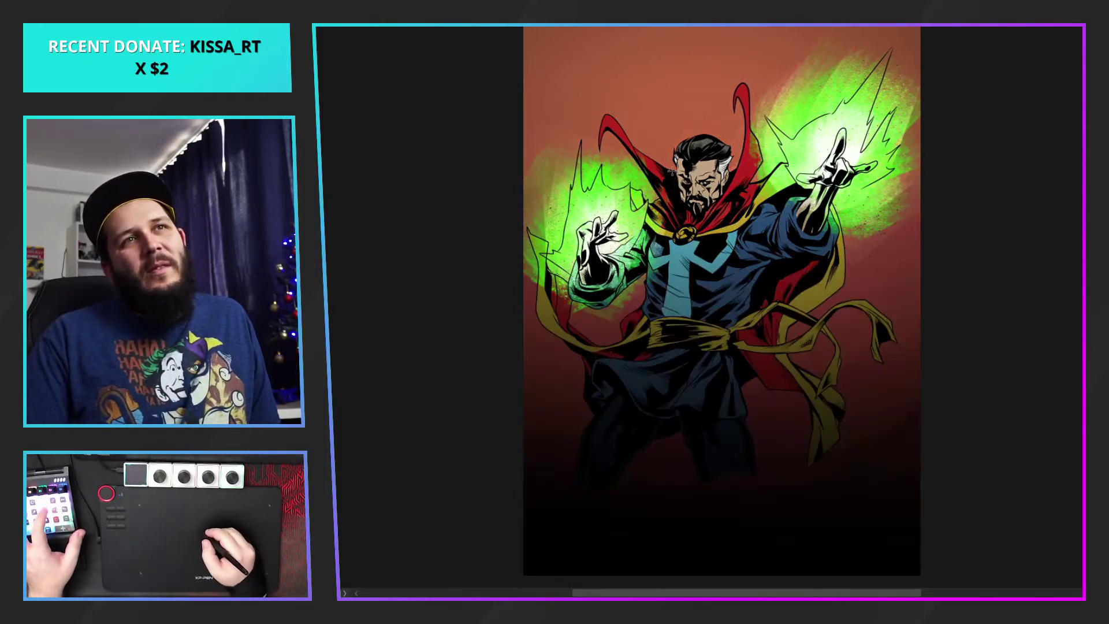
key("ctrl+z")
left_click_drag(559, 499, 668, 156)
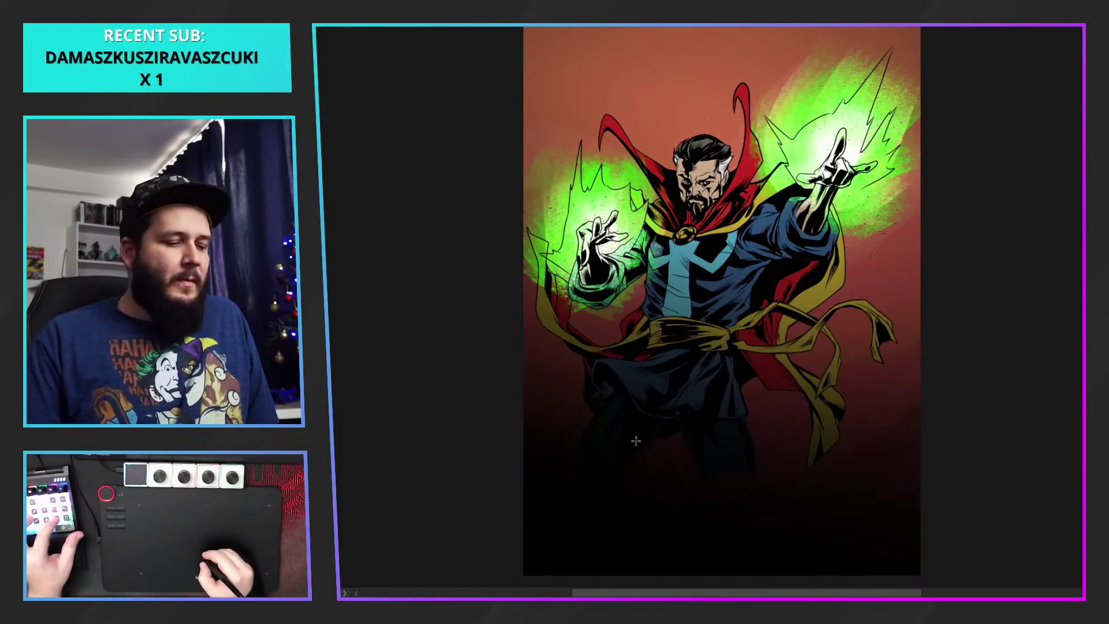
key("ctrl+z")
left_click_drag(550, 545, 622, 356)
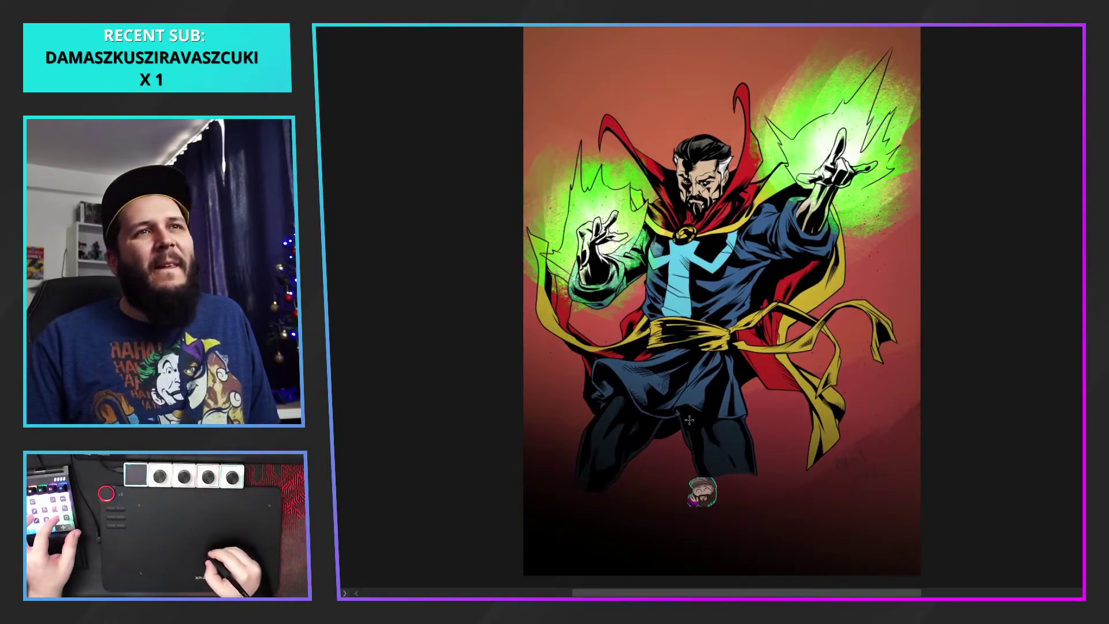
left_click_drag(827, 557, 752, 289)
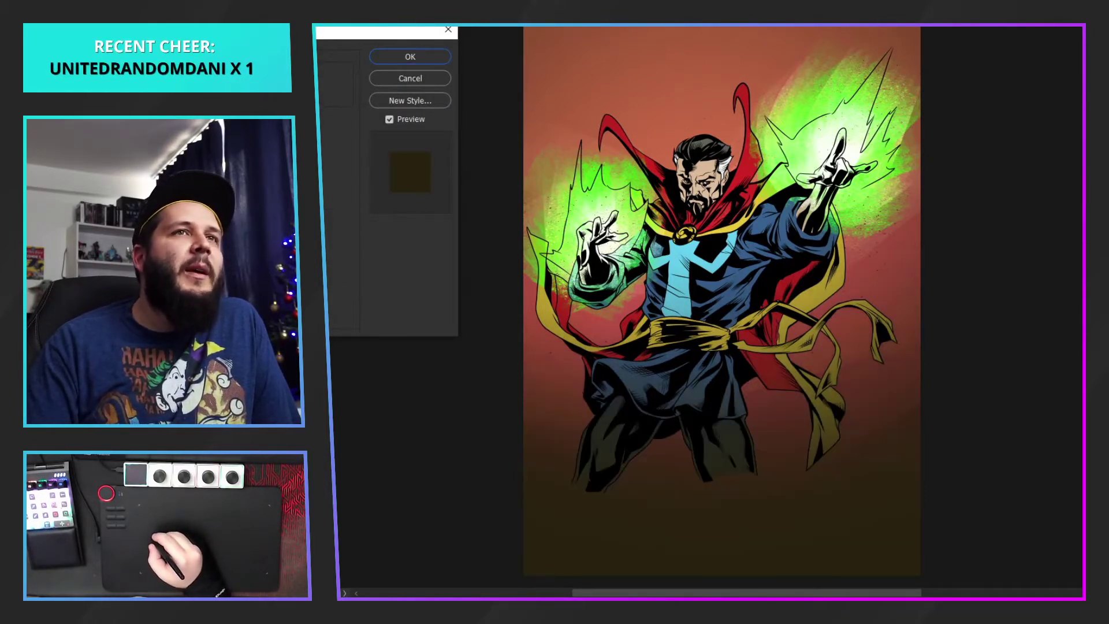
left_click(214, 75)
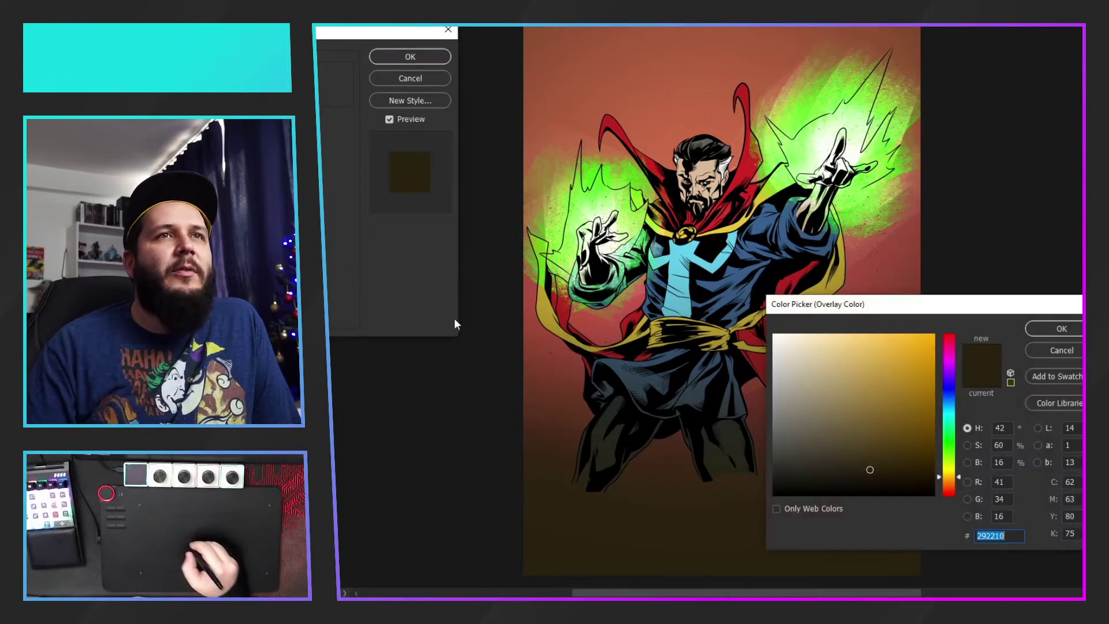
left_click(874, 481)
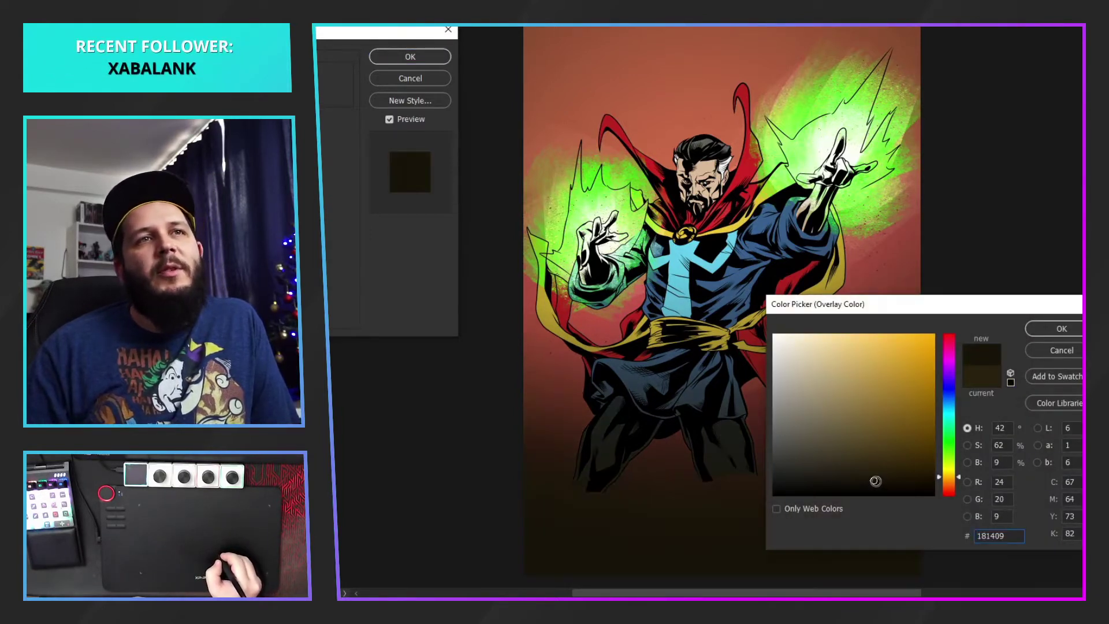
left_click_drag(876, 481, 875, 487)
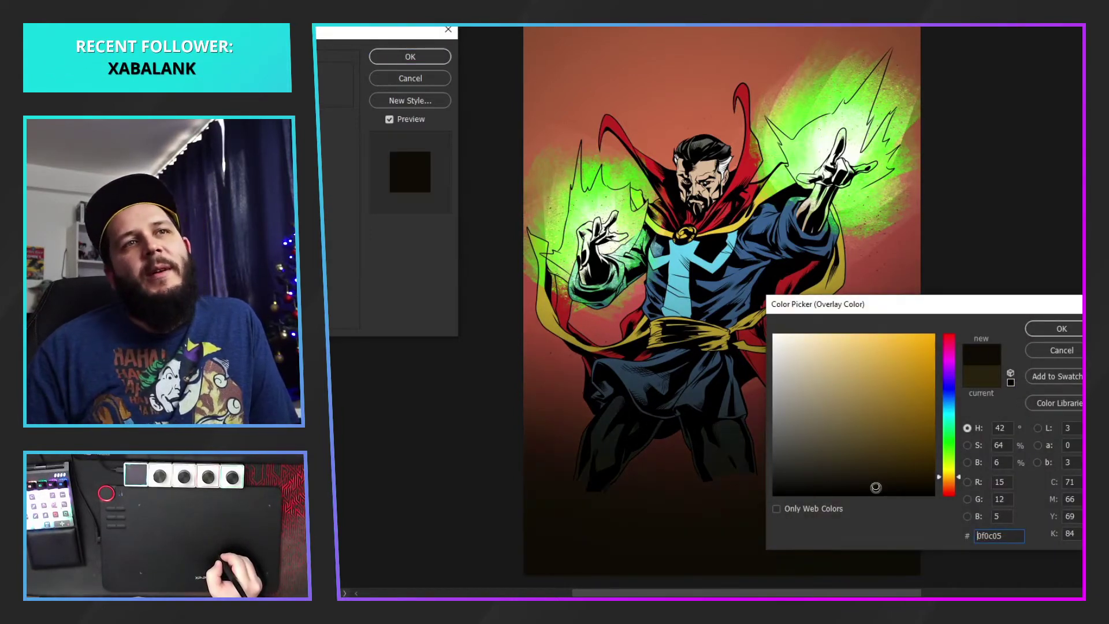
left_click(1077, 351)
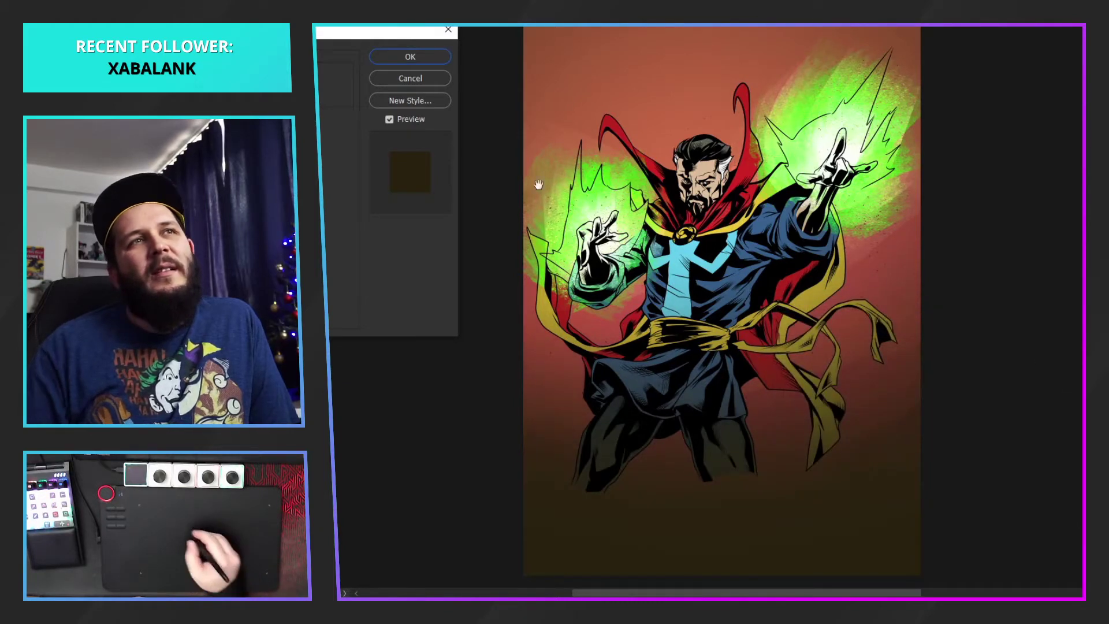
left_click(413, 79)
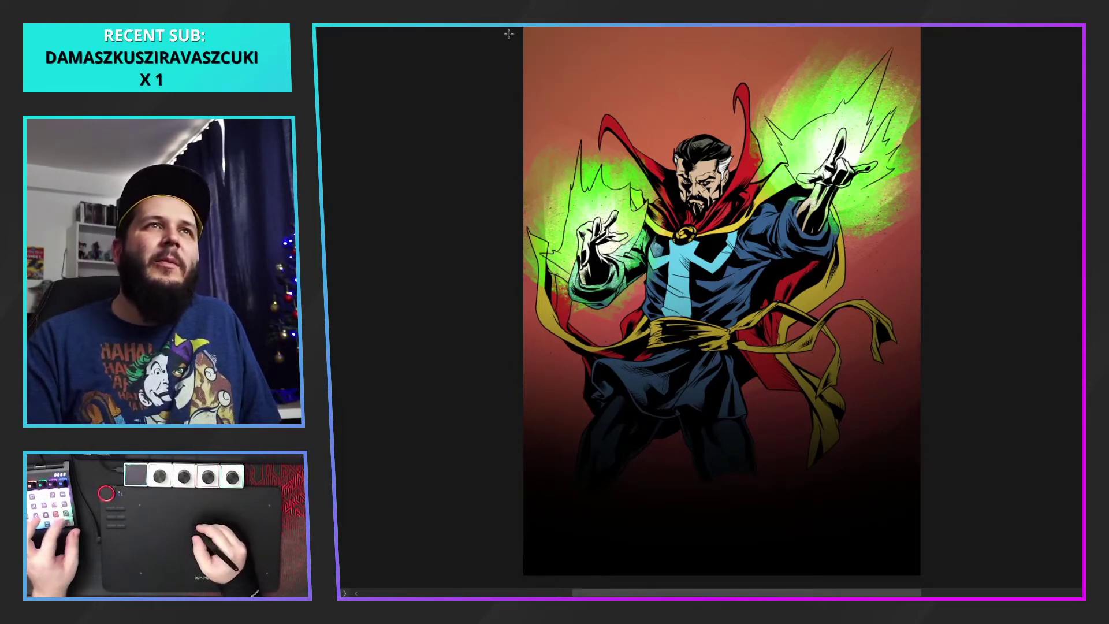
Darken the upper background of the illustration with black gradients fading inward from the top edge and upper corners
left_click_drag(508, 34, 553, 85)
left_click_drag(551, 88, 589, 209)
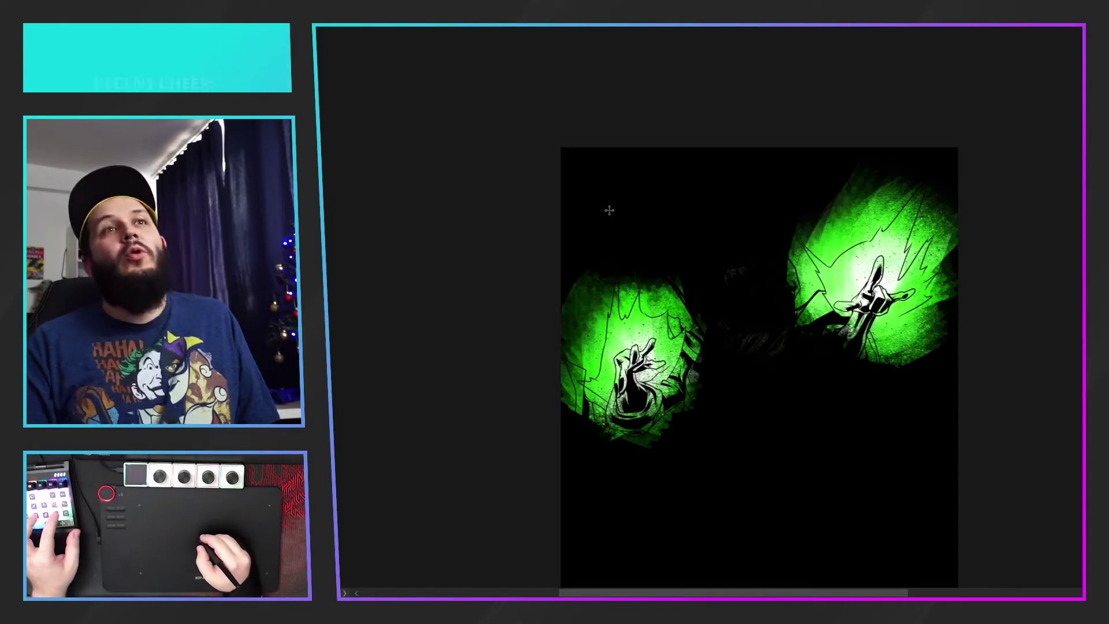
key("ctrl+Tab")
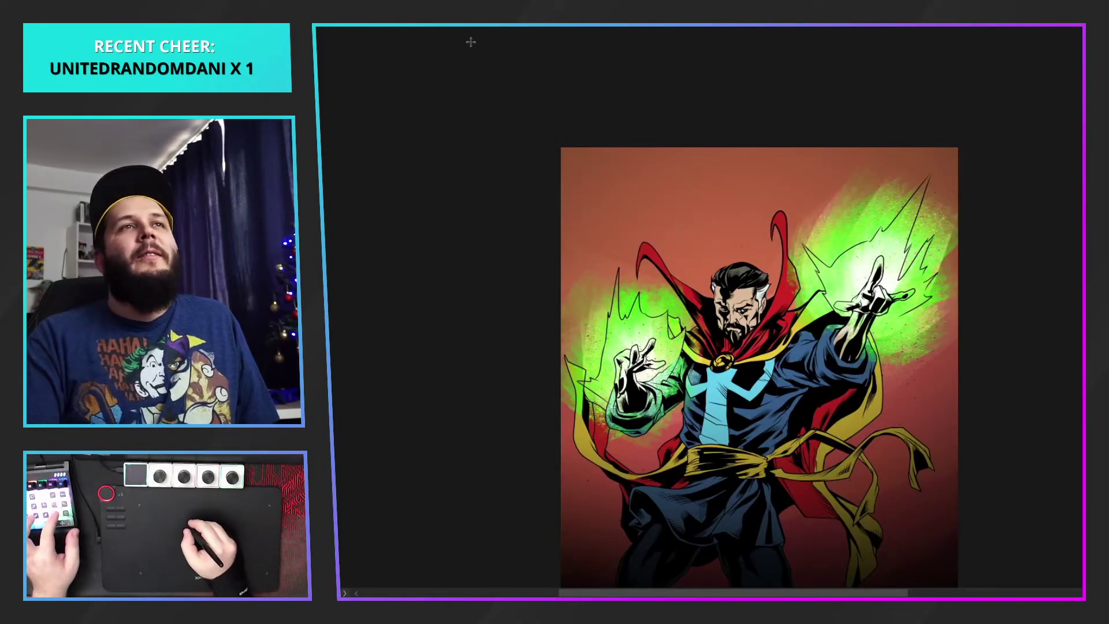
left_click_drag(432, 26, 620, 244)
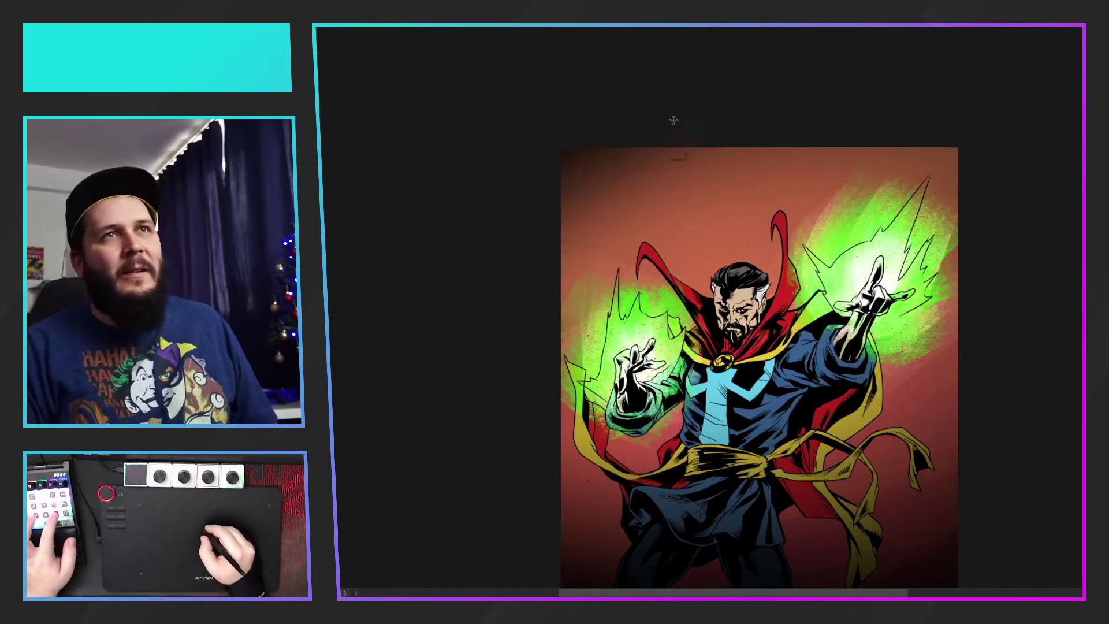
left_click_drag(661, 33, 676, 143)
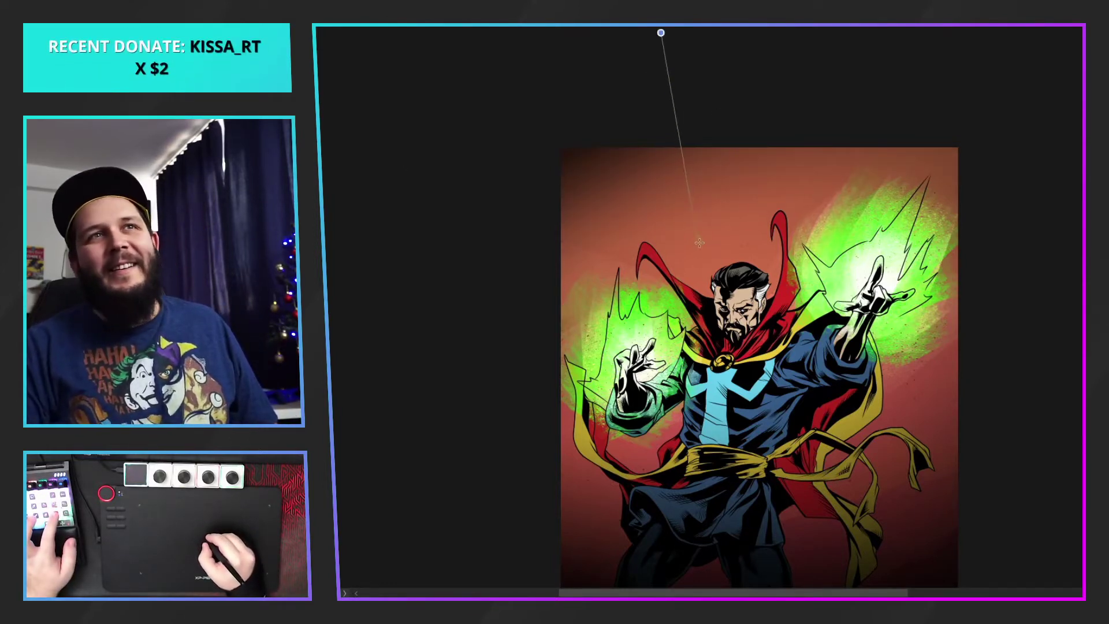
left_click_drag(702, 224, 701, 253)
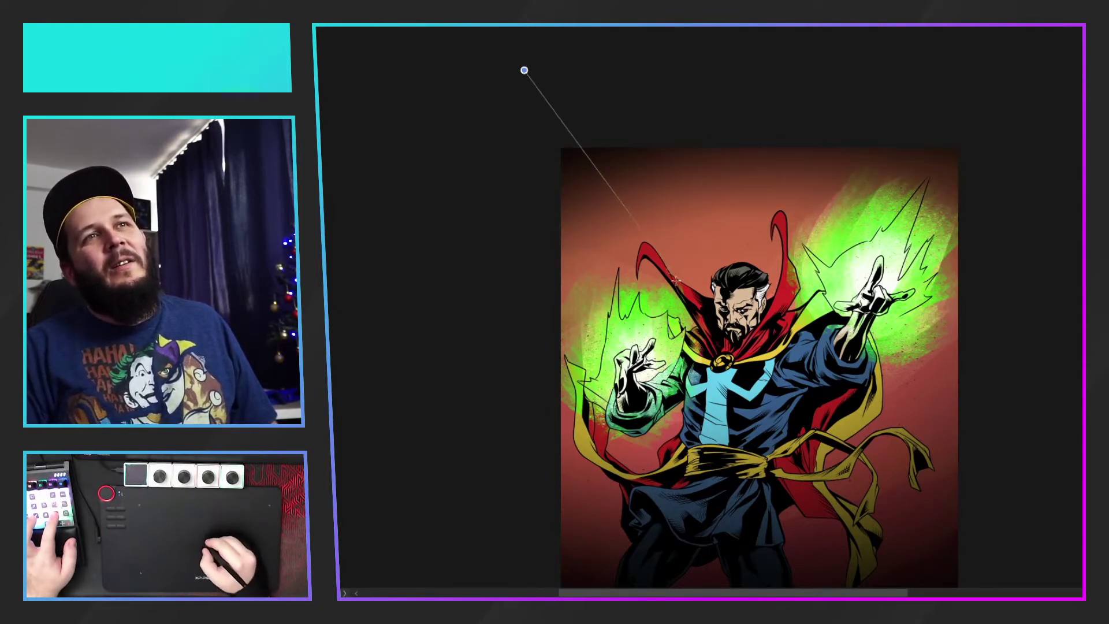
key("ctrl+minus")
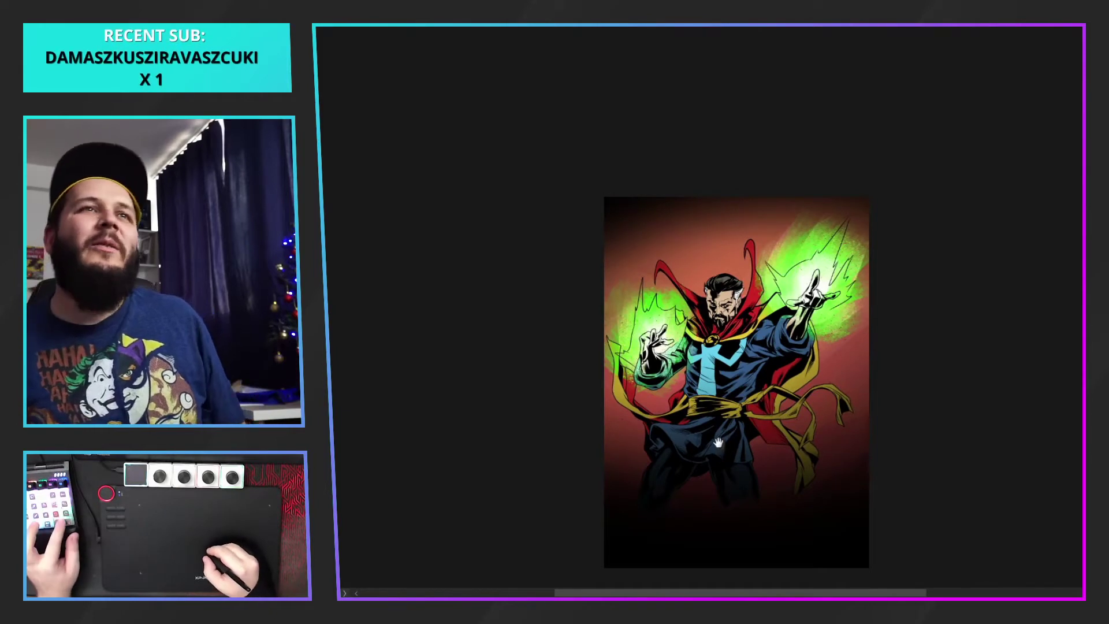
left_click_drag(762, 443, 718, 378)
Compare the illustration with and without the dark edge shading, and soften the shading's strength
key("ctrl+z")
key("ctrl+z")
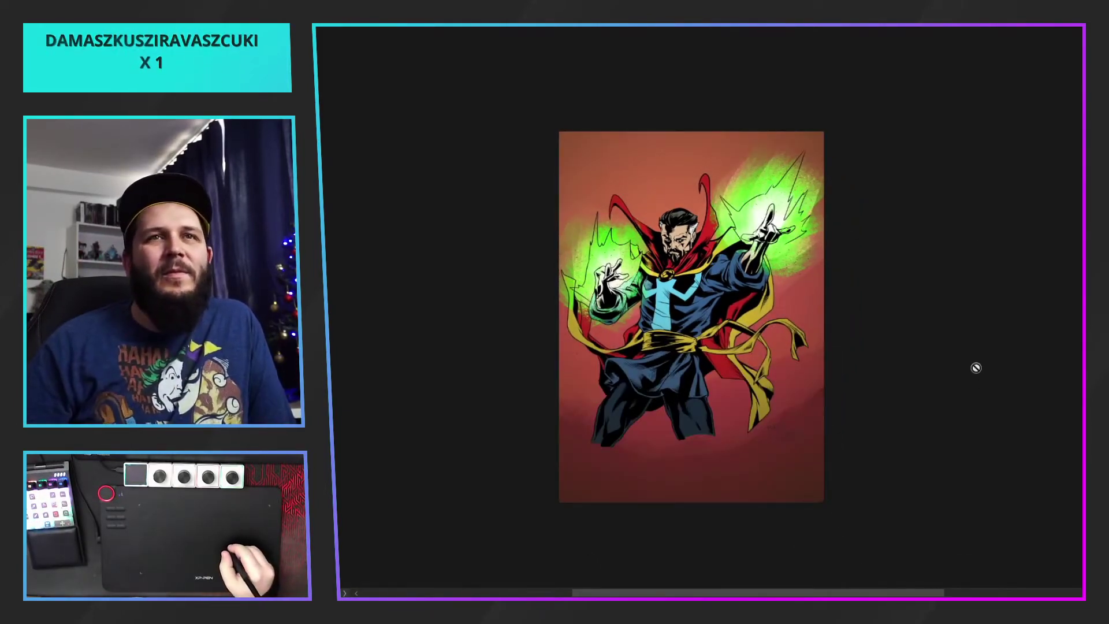
key("ctrl+shift+z")
key("ctrl+shift+z")
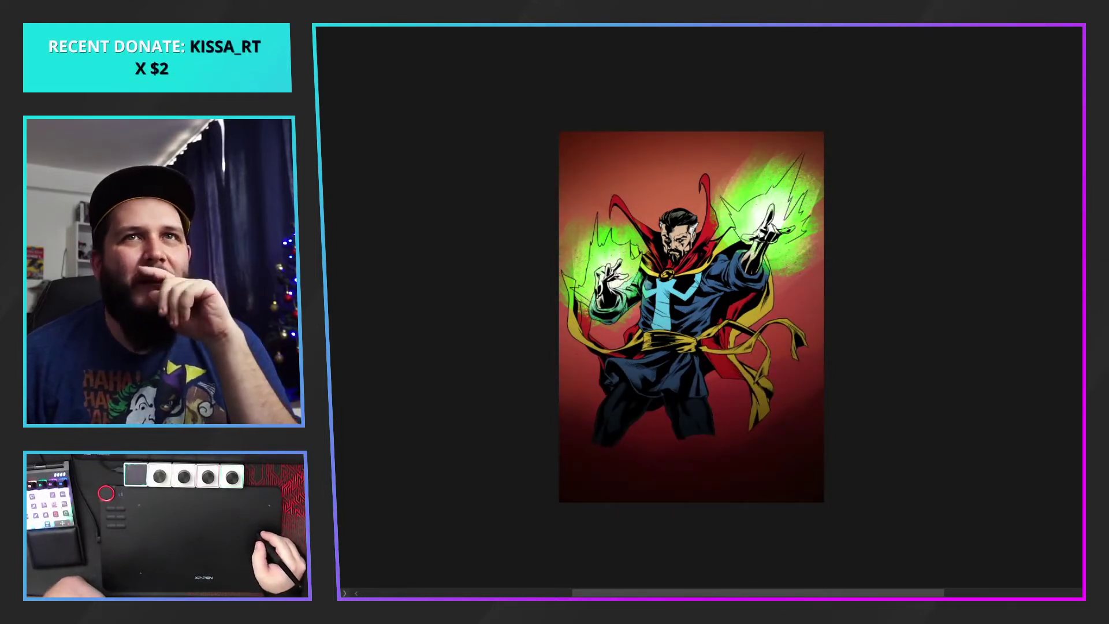
key("ctrl+z")
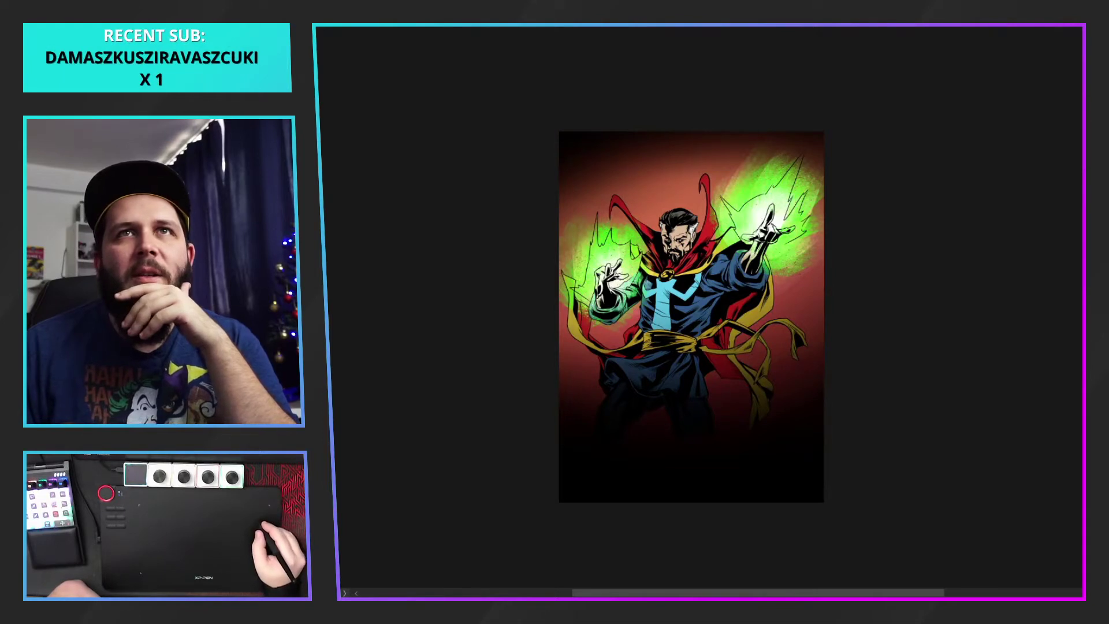
key("ctrl+z")
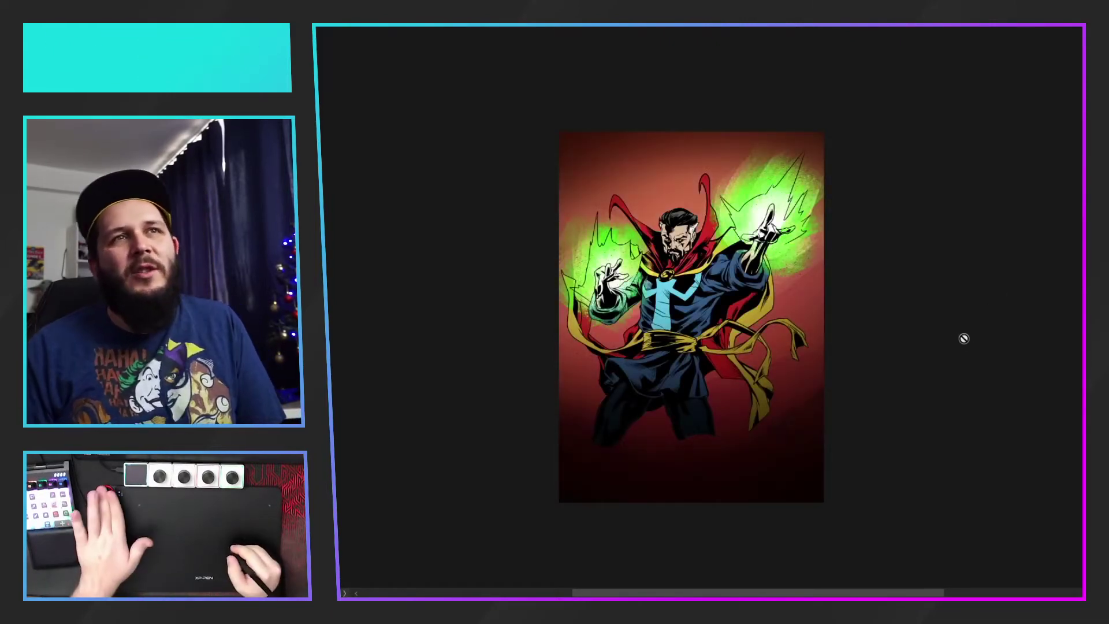
Check the illustration's light and dark values in greyscale and return it to full colour
key("ctrl+plus")
key("ctrl+plus")
key("ctrl+comma")
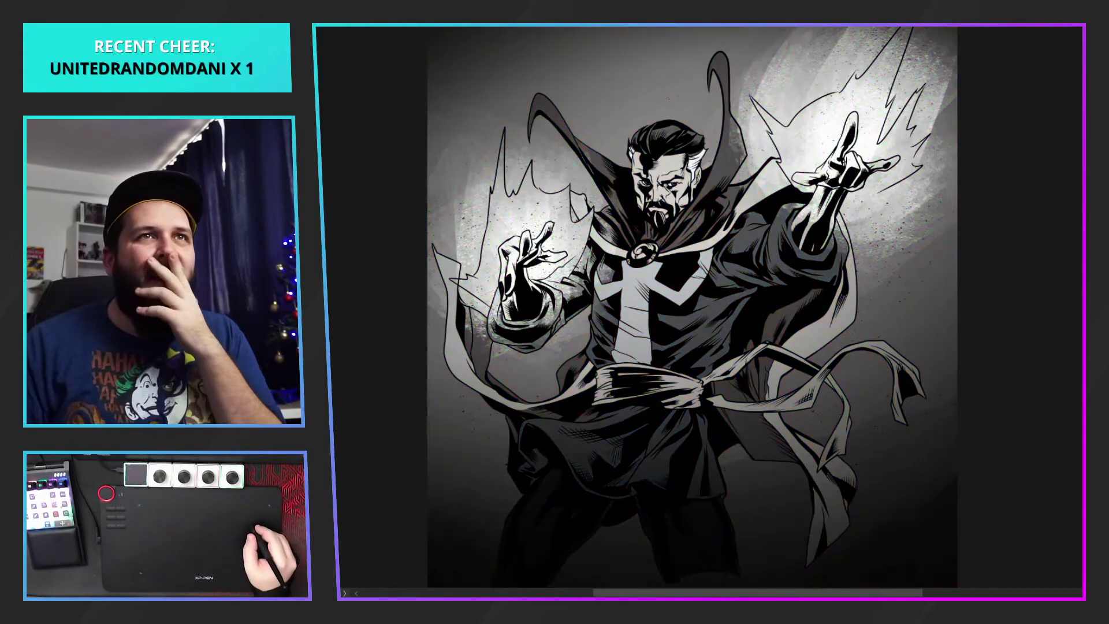
key("ctrl+minus")
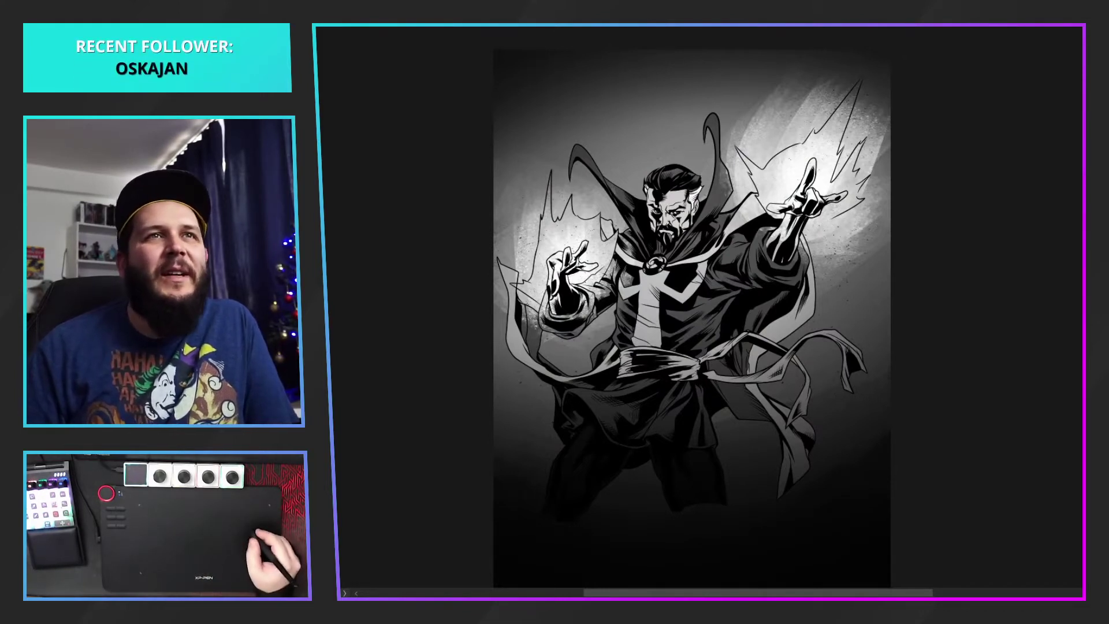
key("ctrl+comma")
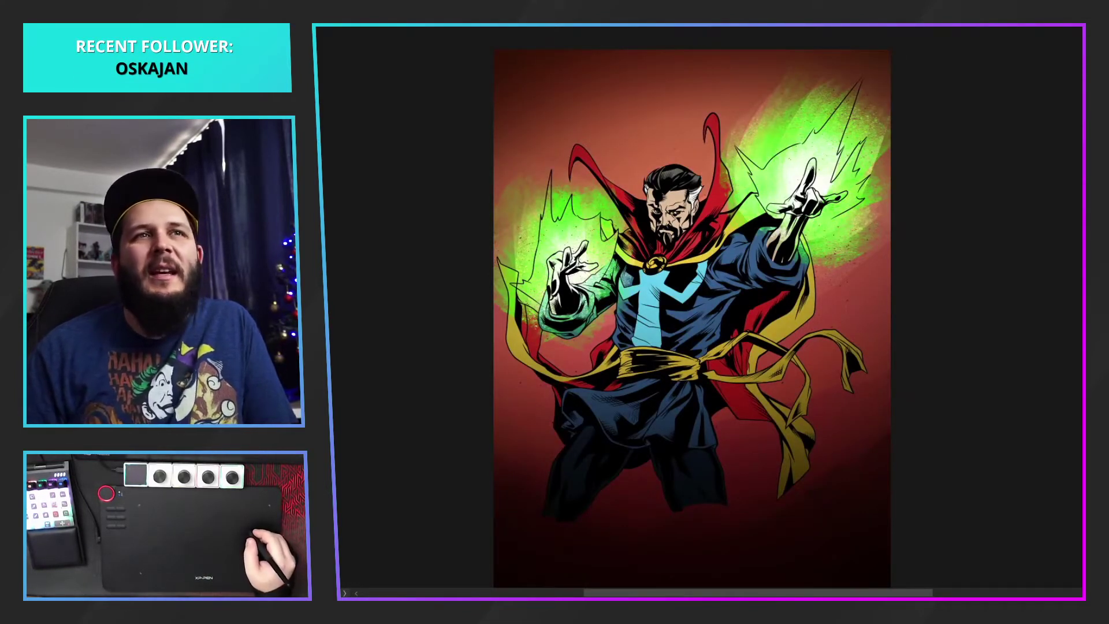
left_click_drag(959, 353, 951, 300)
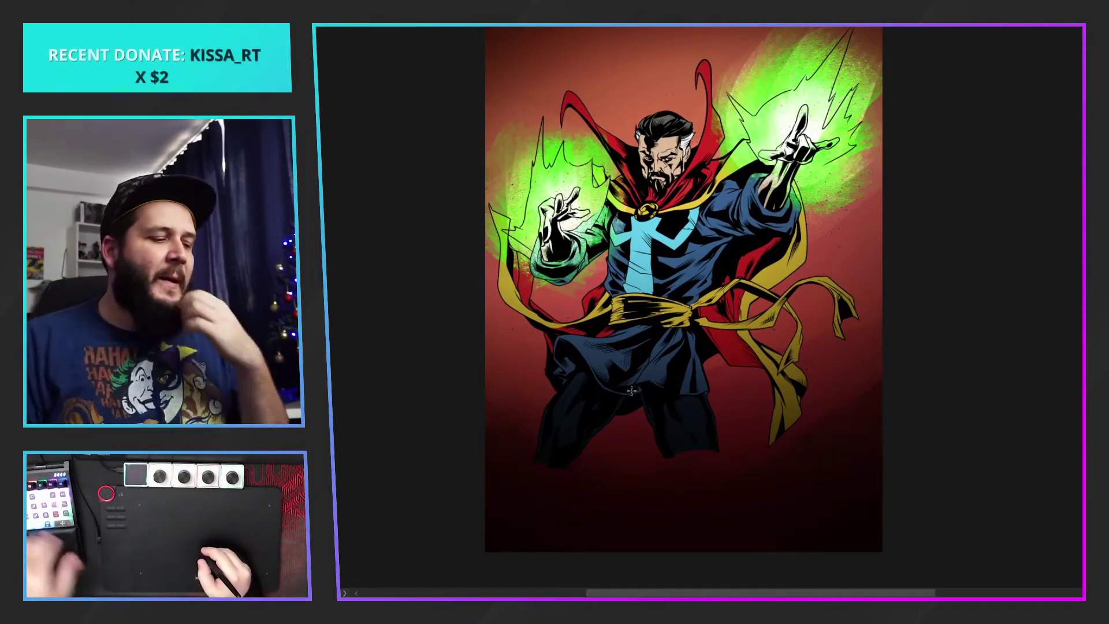
Hide the dark shading, clear the hard black ends of both legs for a soft fade, and show the shading again
key("[")
key("[")
key("[")
key("[")
key("[")
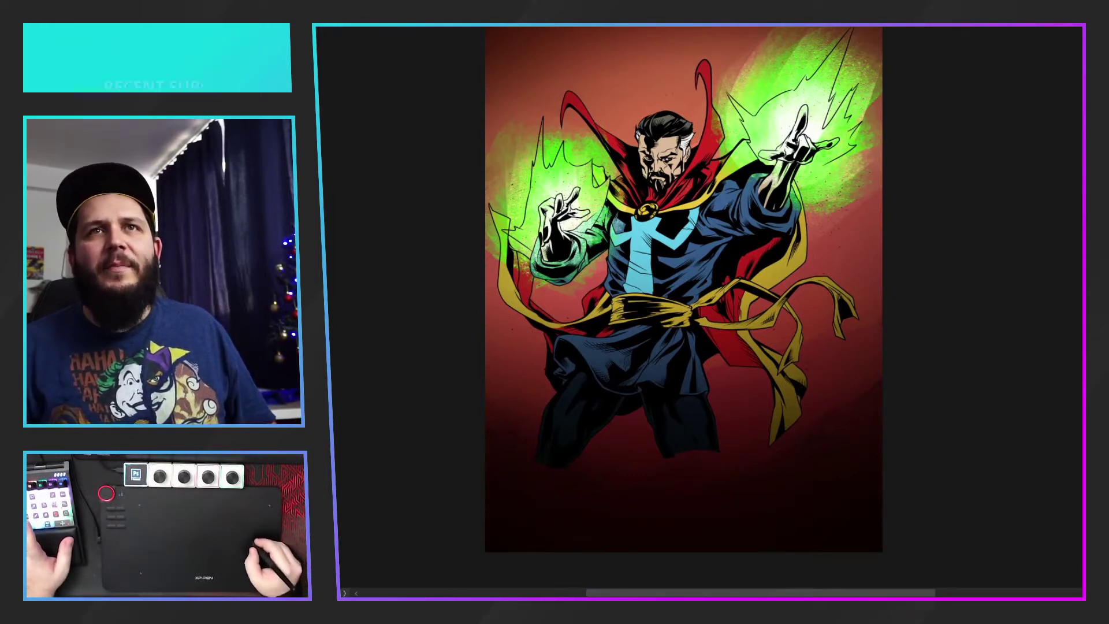
key("ctrl+z")
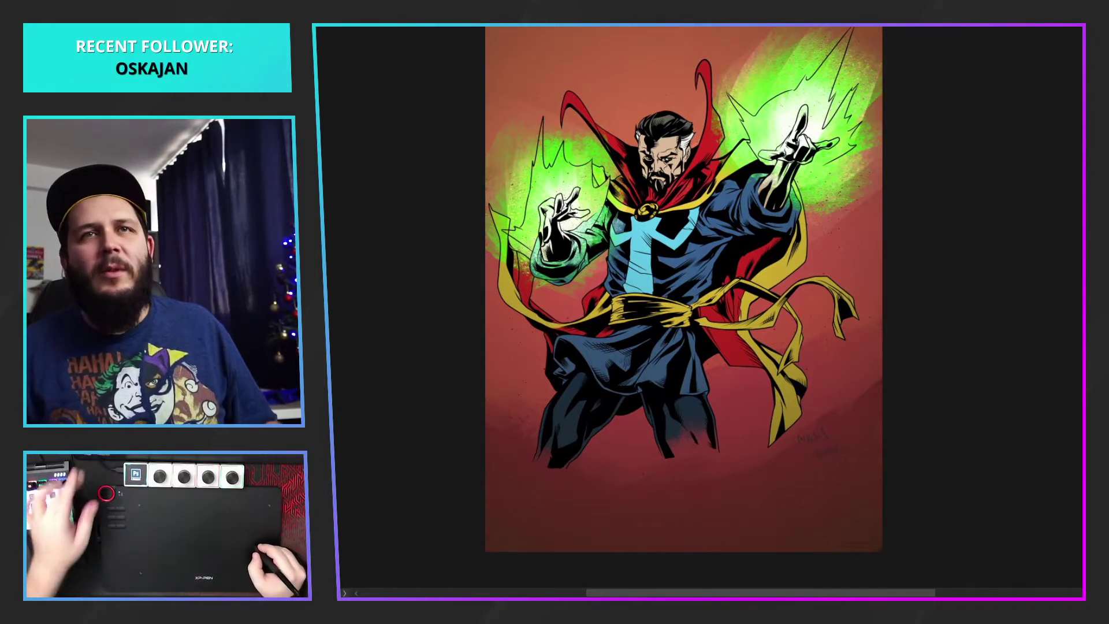
key("ctrl+alt+backslash")
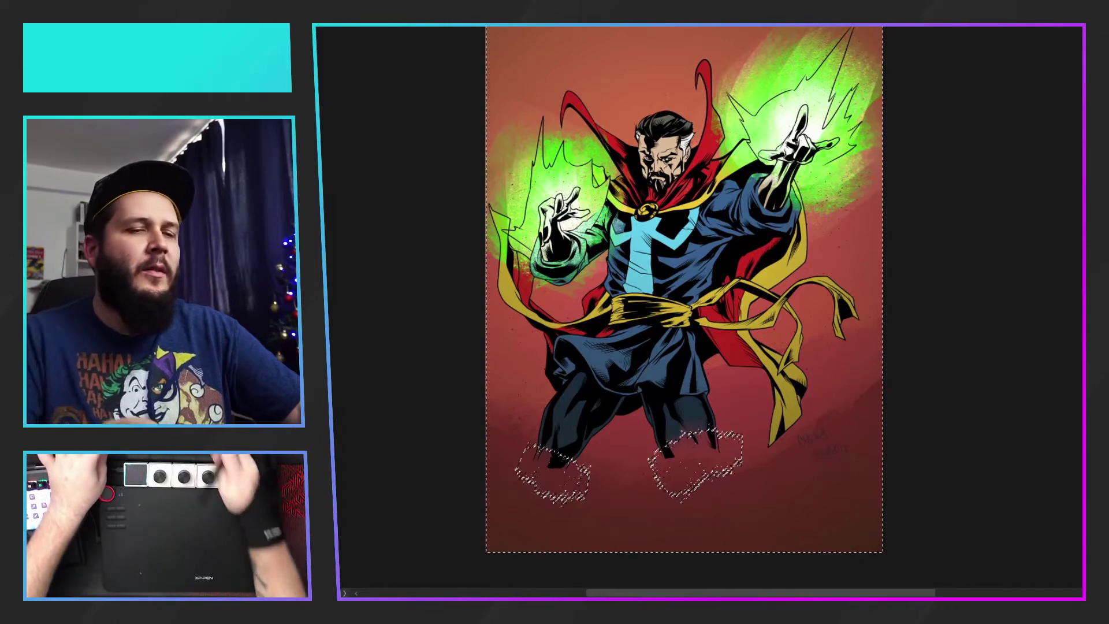
key("Delete")
key("ctrl+d")
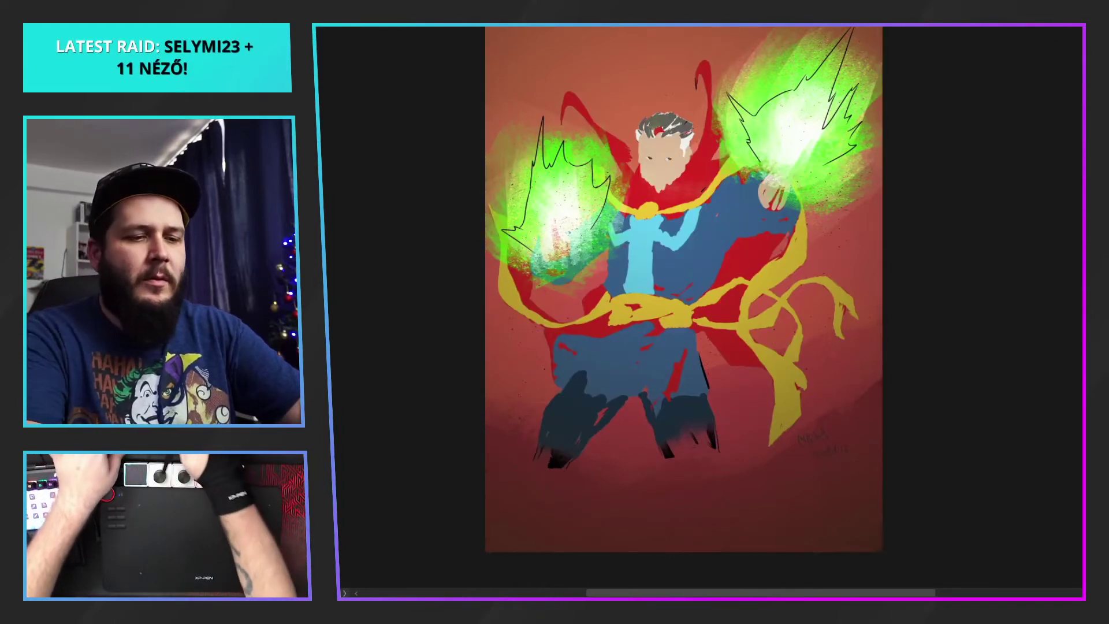
key("ctrl+comma")
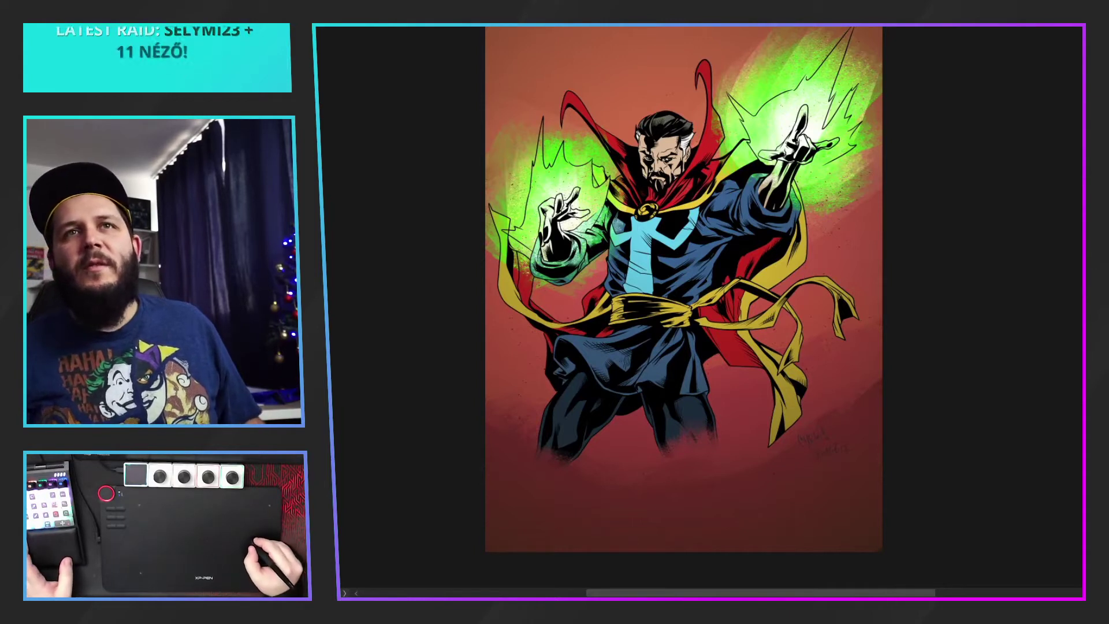
key("ctrl+comma")
key("ctrl+comma")
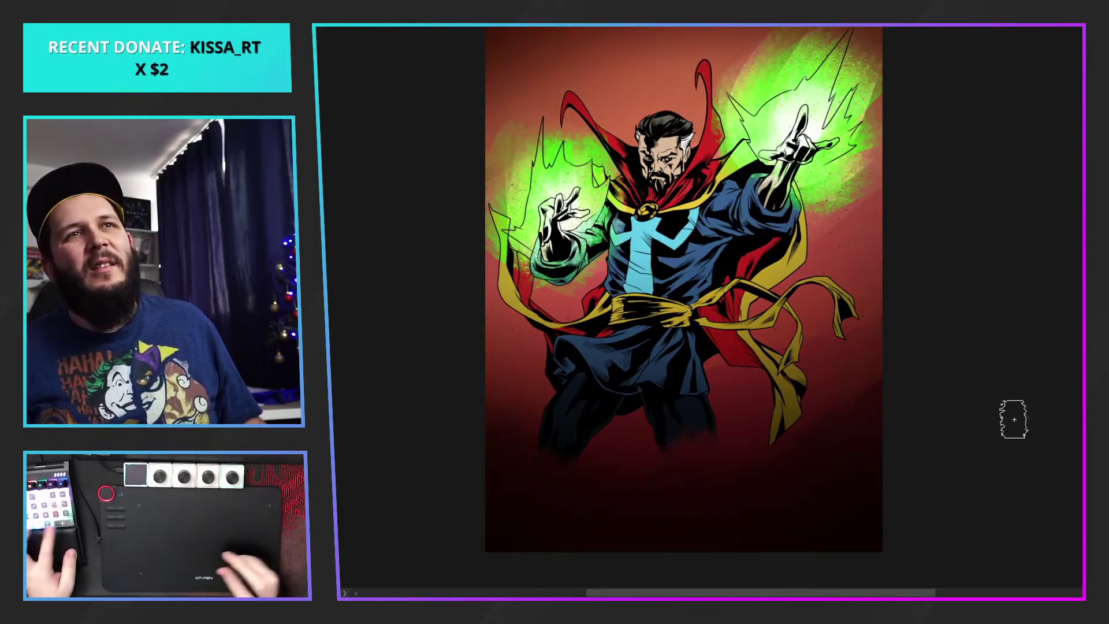
left_click_drag(865, 315, 891, 362)
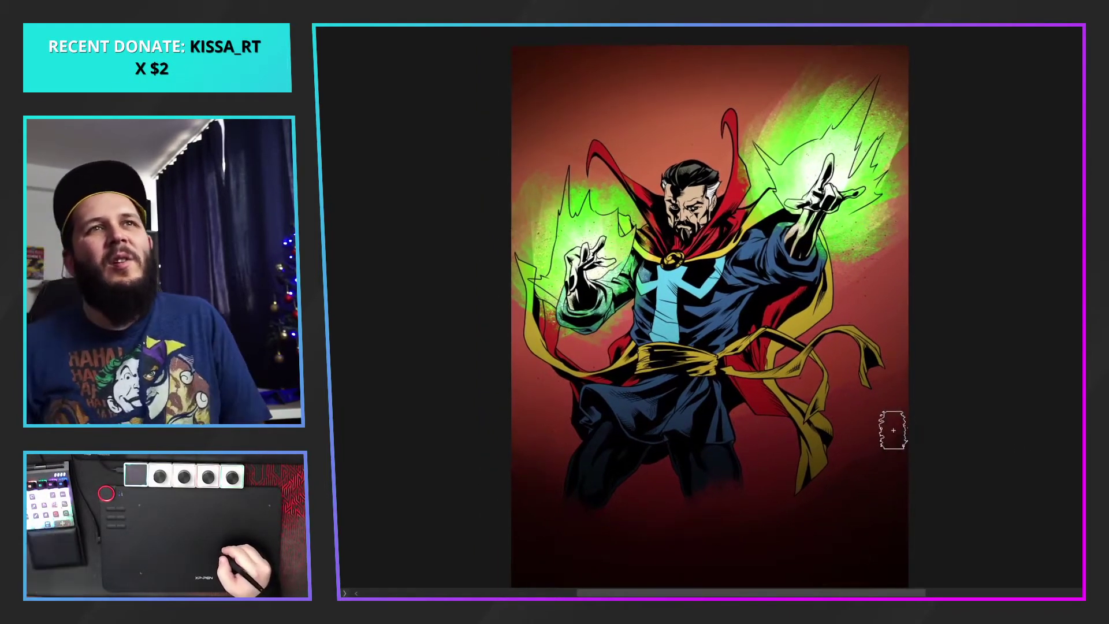
left_click_drag(830, 381, 820, 341)
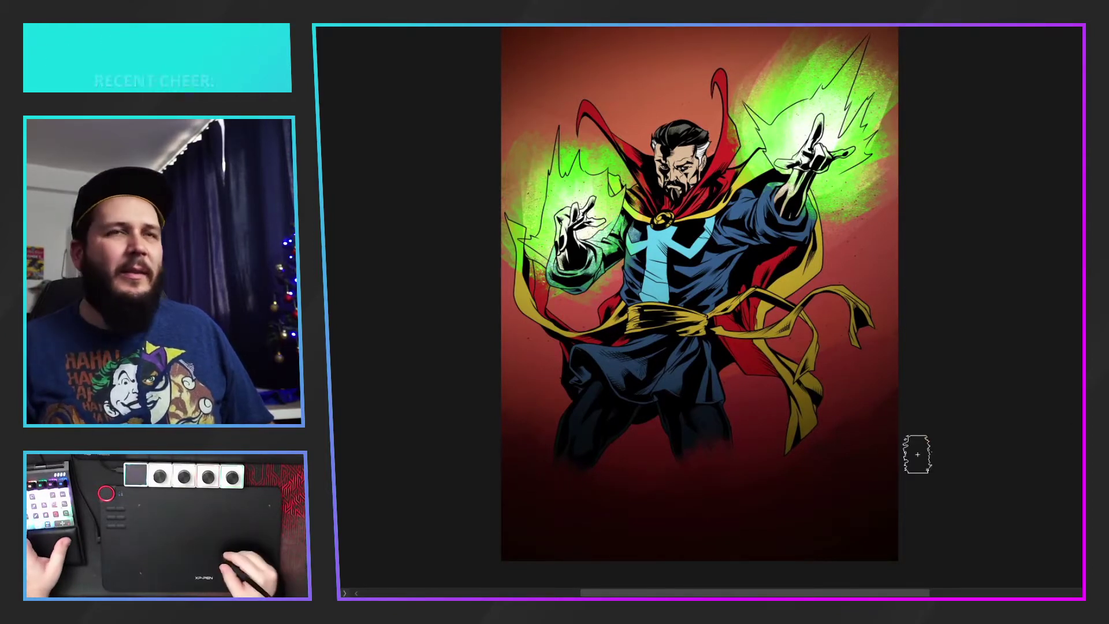
scroll(767, 428, "down", 2)
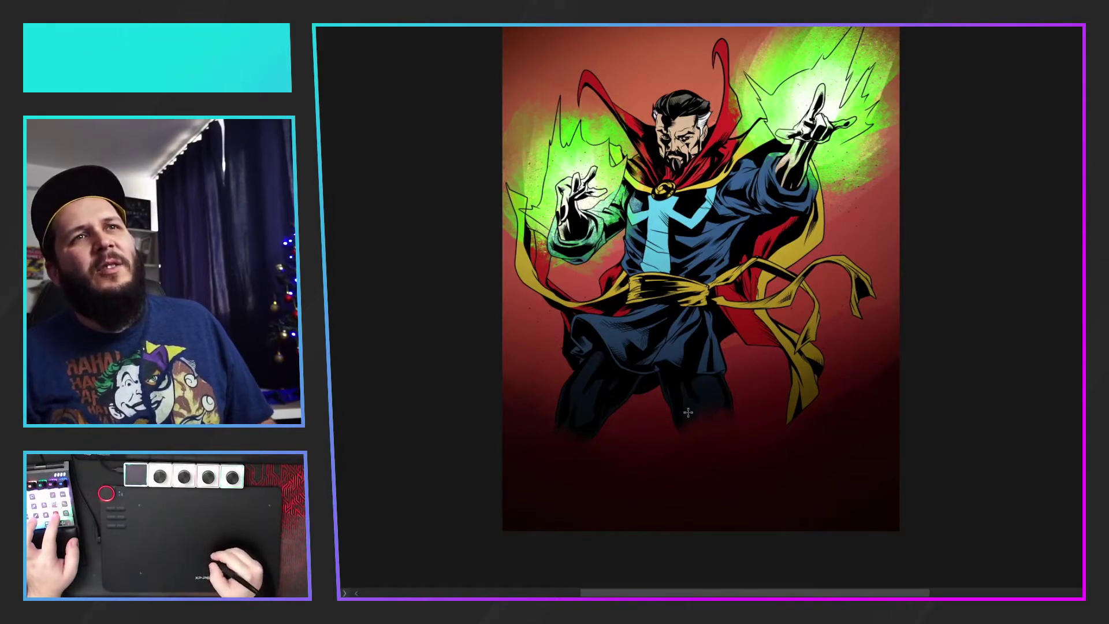
left_click_drag(980, 329, 998, 375)
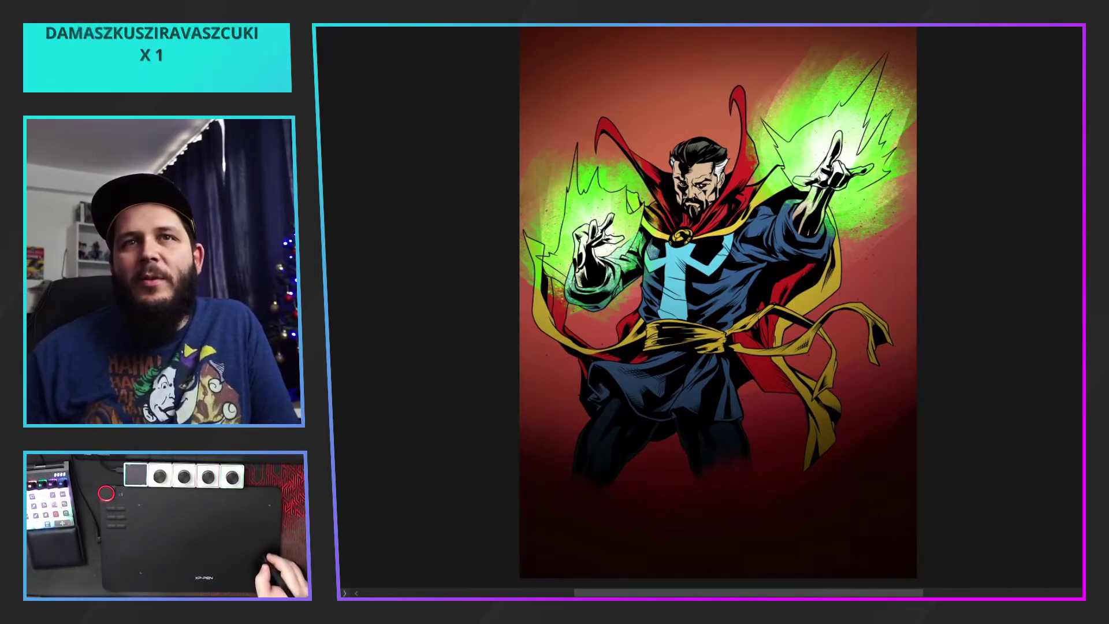
Shift the background from red to golden brown with a Hue/Saturation adjustment, leaving the figure's colours alone
key("ctrl+u")
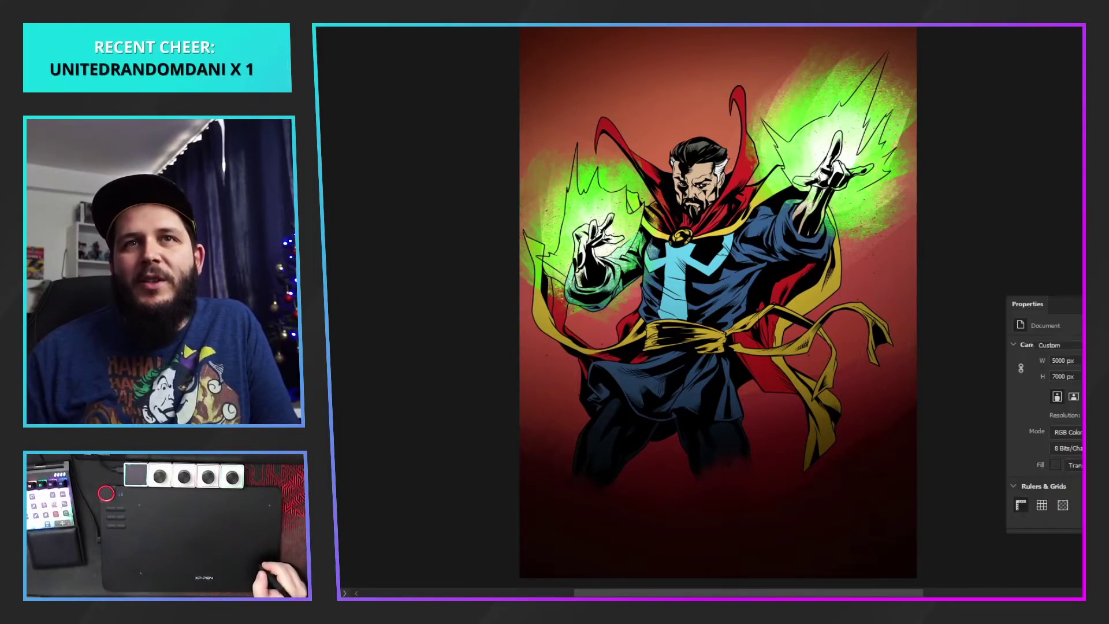
left_click_drag(1084, 393, 1091, 393)
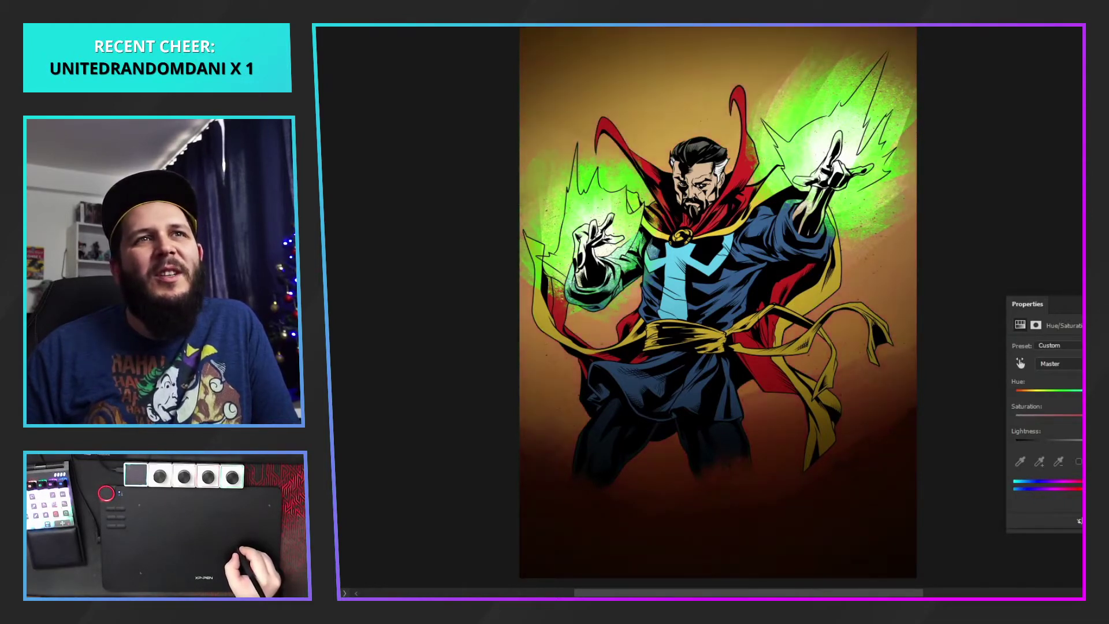
key("Return")
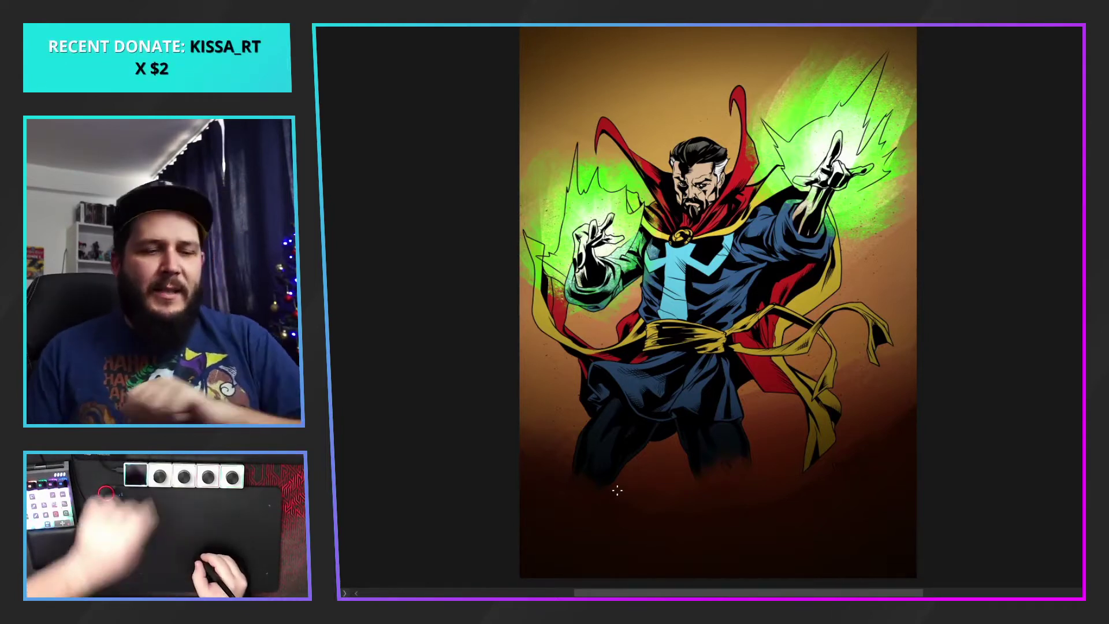
Scatter fine dark specks across the lower background around the legs with a large splatter brush
key("]")
key("]")
key("]")
key("]")
key("]")
key("]")
key("]")
key("]")
key("]")
key("]")
key("]")
key("]")
key("]")
key("]")
key("]")
key("]")
key("]")
key("]")
key("]")
key("]")
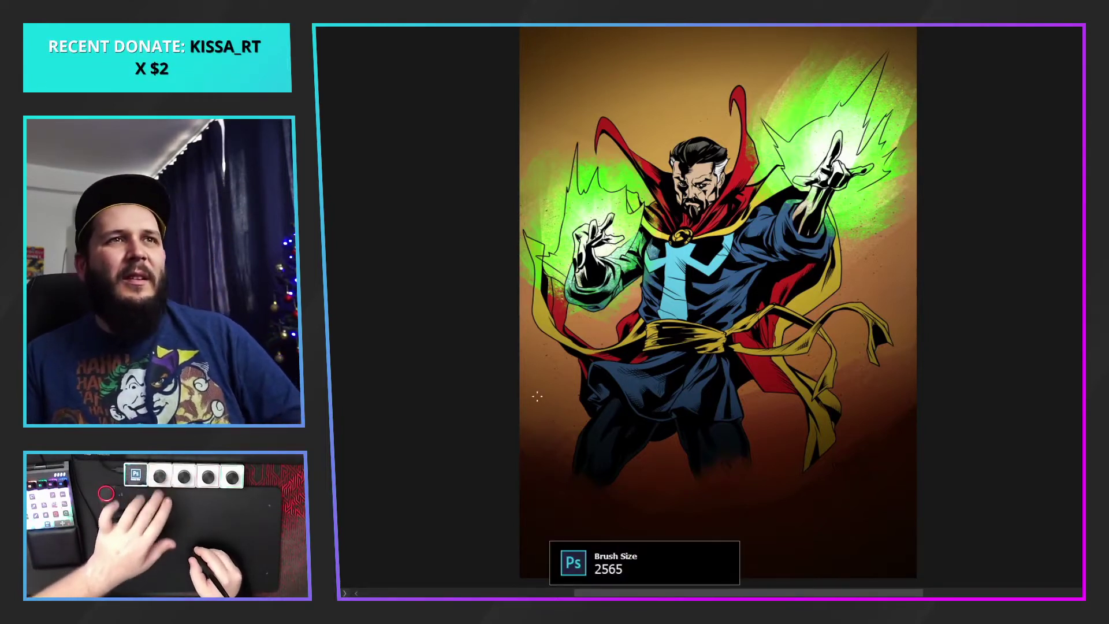
left_click(659, 474)
key("ctrl+z")
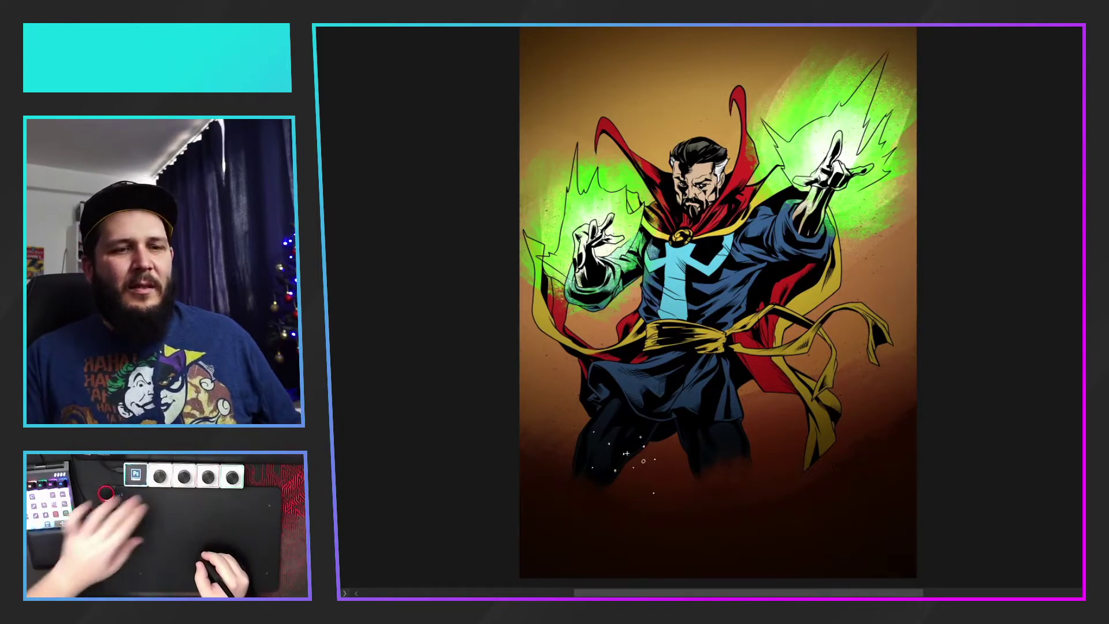
key("bracketleft")
key("bracketleft")
key("bracketleft")
key("bracketleft")
key("bracketleft")
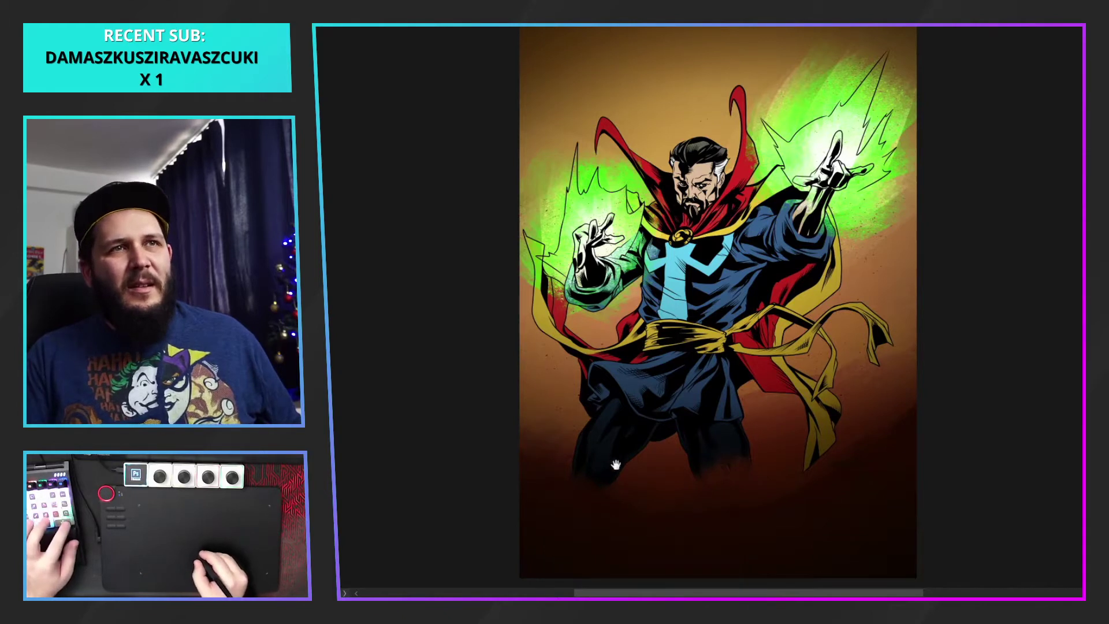
left_click_drag(607, 473, 510, 448)
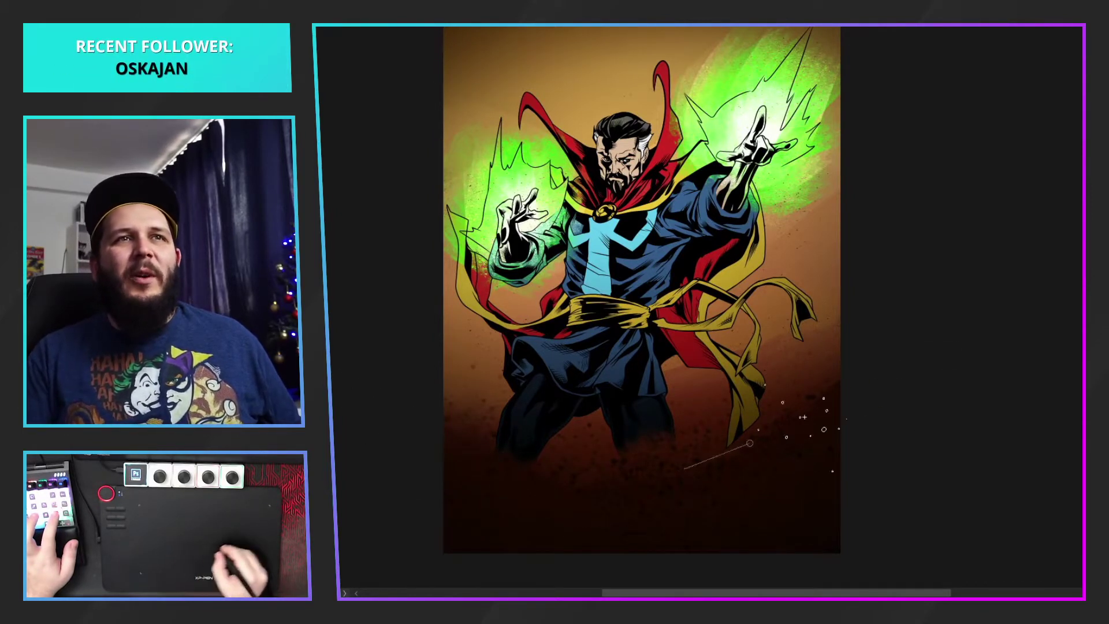
key("8")
key("5")
key("8")
key("3")
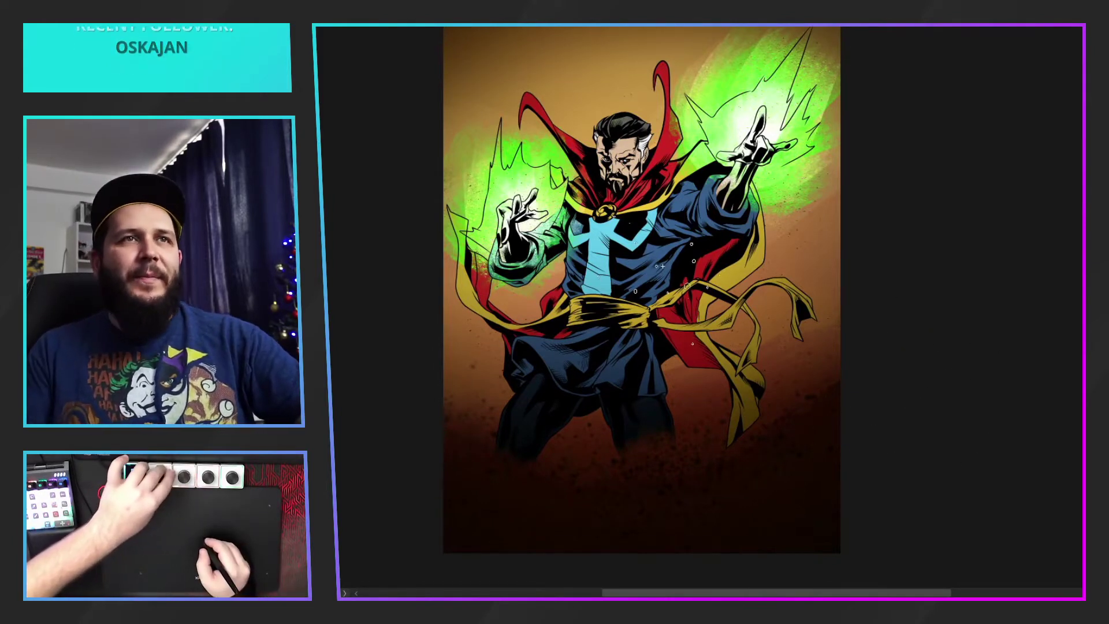
Reduce the splatter brush size to 1693 and scatter dark specks over the upper background around the figure
key("[")
key("[")
key("[")
key("[")
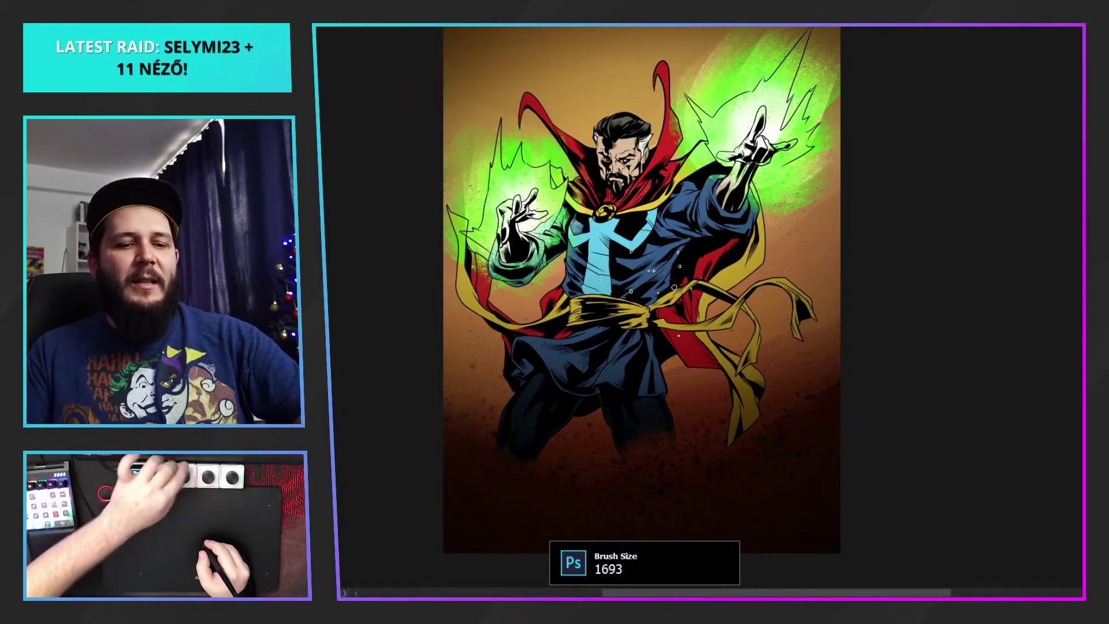
key("8")
key("4")
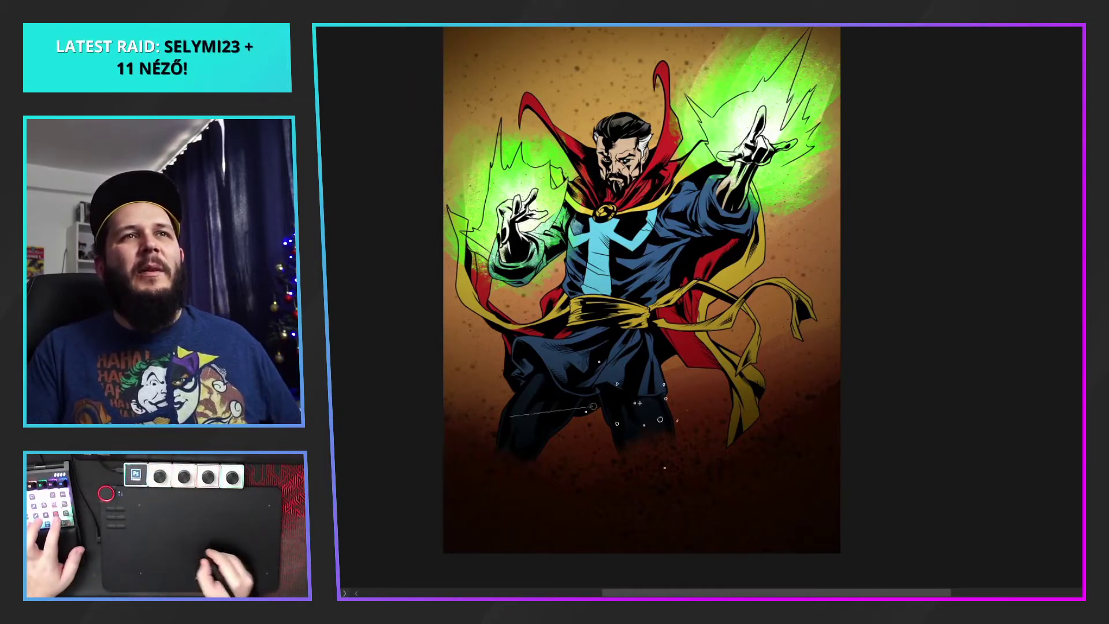
mouse_move(957, 343)
left_mouse_down()
mouse_move(959, 367)
mouse_move(956, 352)
left_mouse_up()
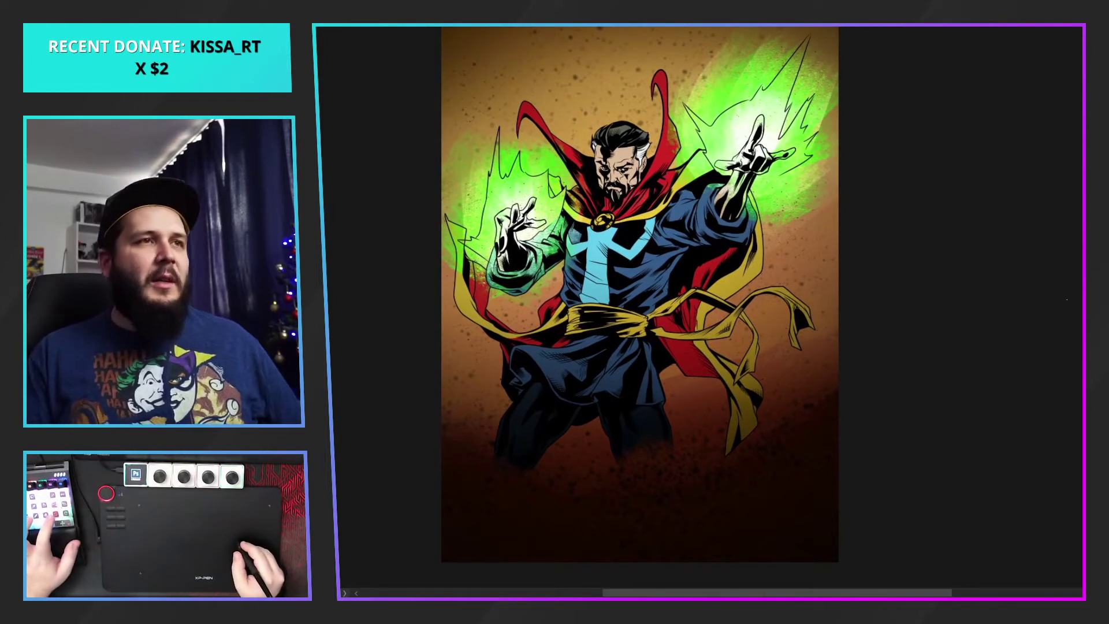
Try scattering dark specks around the belt with the splatter brush at 100% opacity, reducing its size to 1492 and 1344
key("7")
key("2")
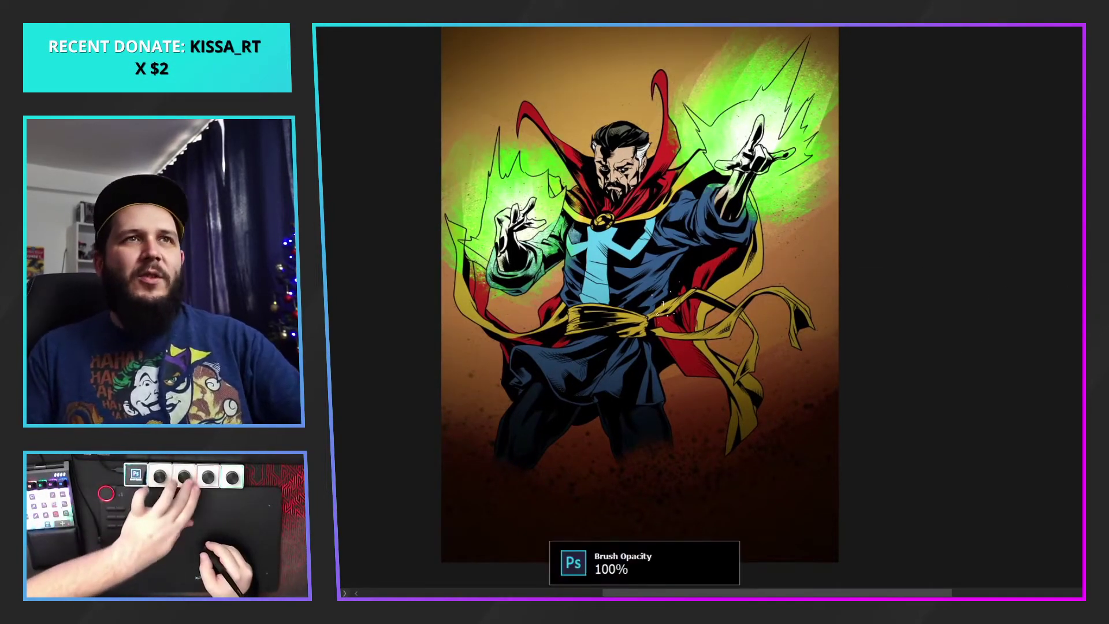
key("bracketleft")
key("bracketleft")
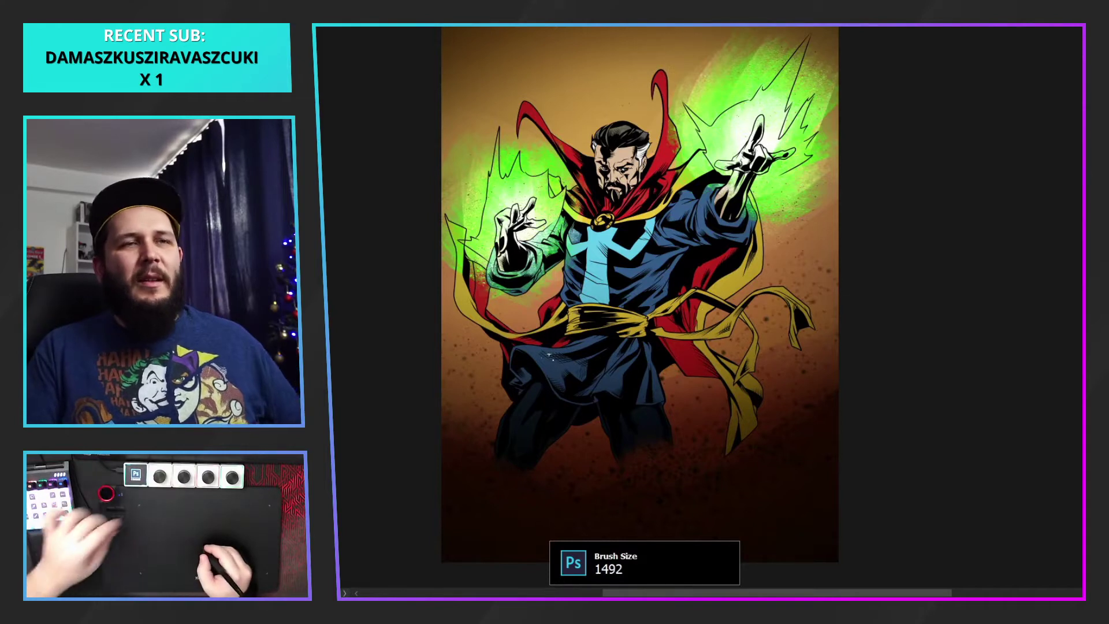
key("bracketleft")
key("bracketleft")
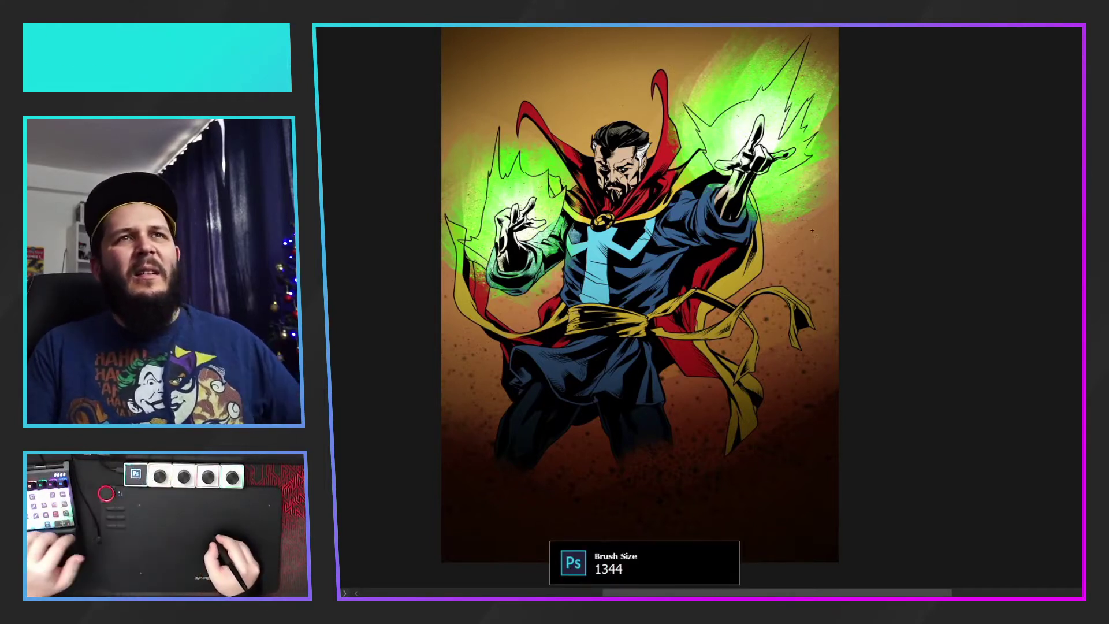
Reduce the splatter brush further and scatter finer dark specks over the background around the figure
key("bracketleft")
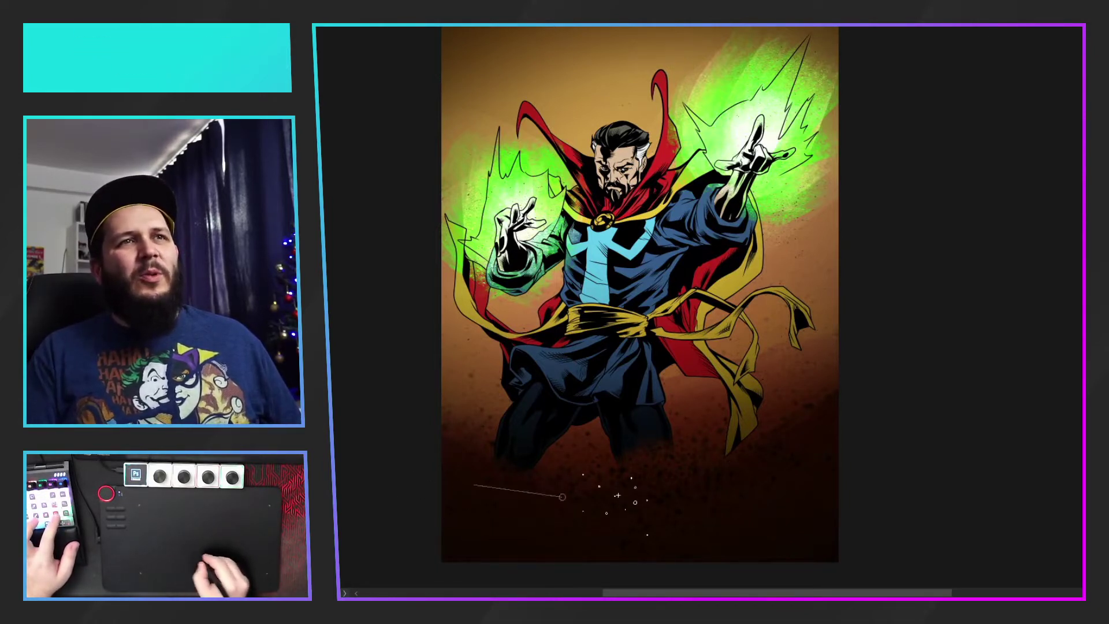
key("bracketleft")
key("bracketleft")
key("bracketleft")
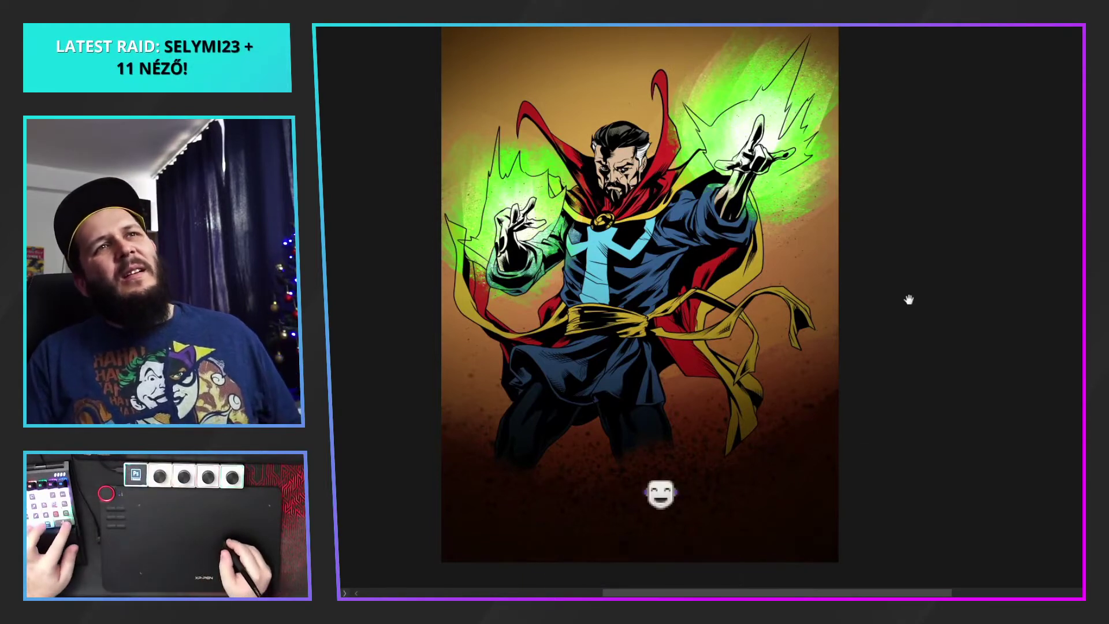
mouse_move(907, 300)
left_mouse_down()
mouse_move(921, 312)
mouse_move(917, 271)
left_mouse_up()
key("ctrl+minus")
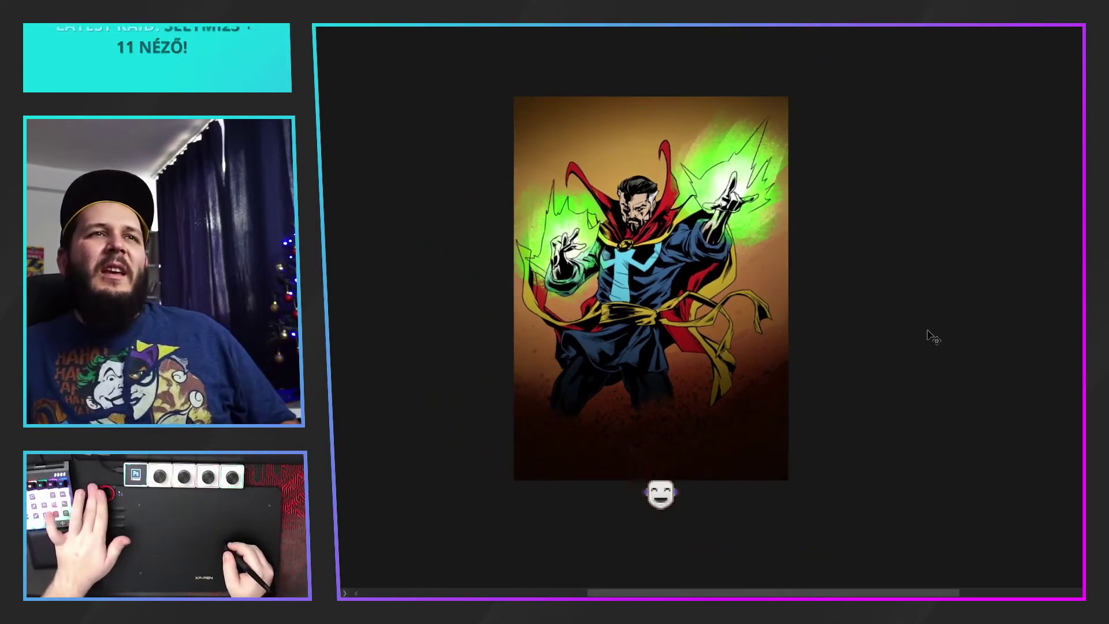
key("ctrl+plus")
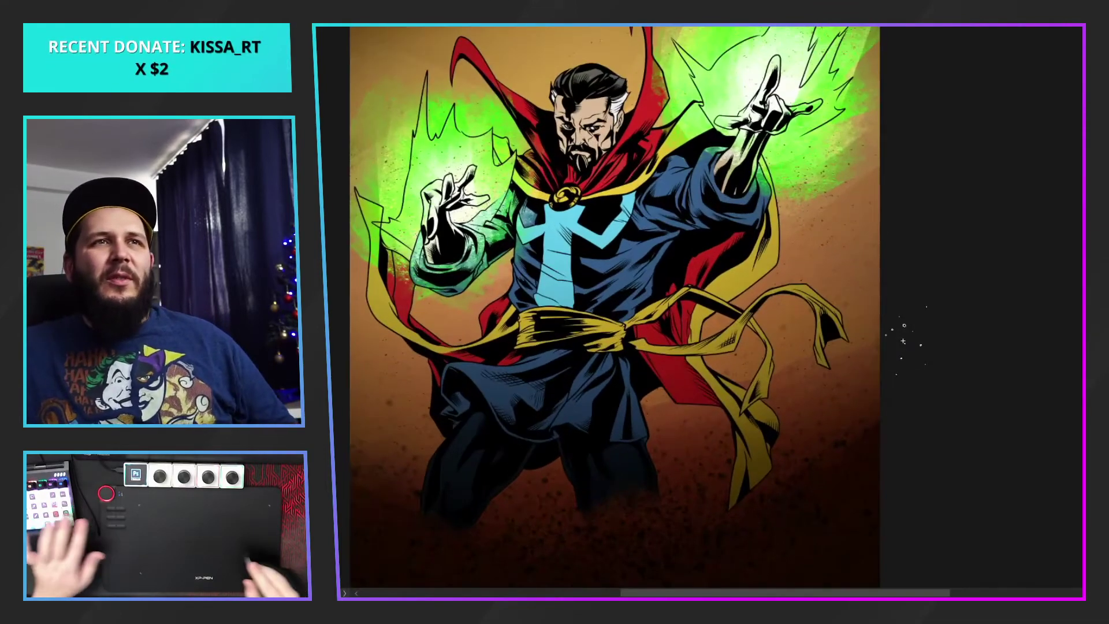
Paint back the faded end of the right-hand leg, try a black shape below it and undo that shape
left_click_drag(853, 471, 860, 369)
left_click_drag(940, 346, 936, 380)
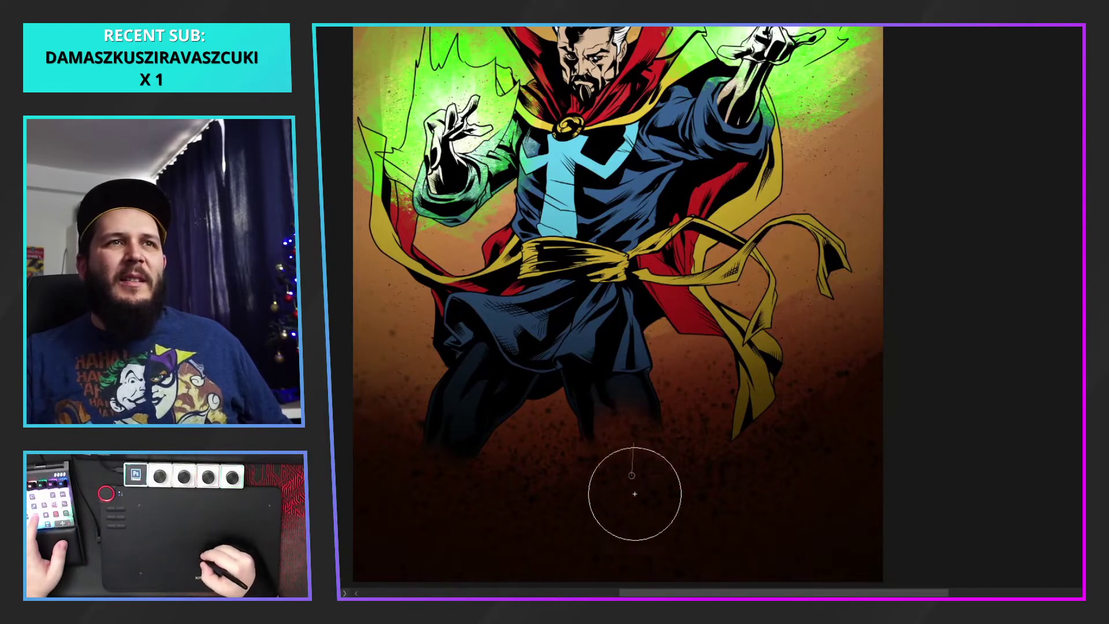
mouse_move(616, 422)
left_mouse_down()
mouse_move(634, 451)
mouse_move(656, 528)
mouse_move(601, 511)
mouse_move(624, 494)
left_mouse_up()
left_click_drag(737, 473, 790, 434)
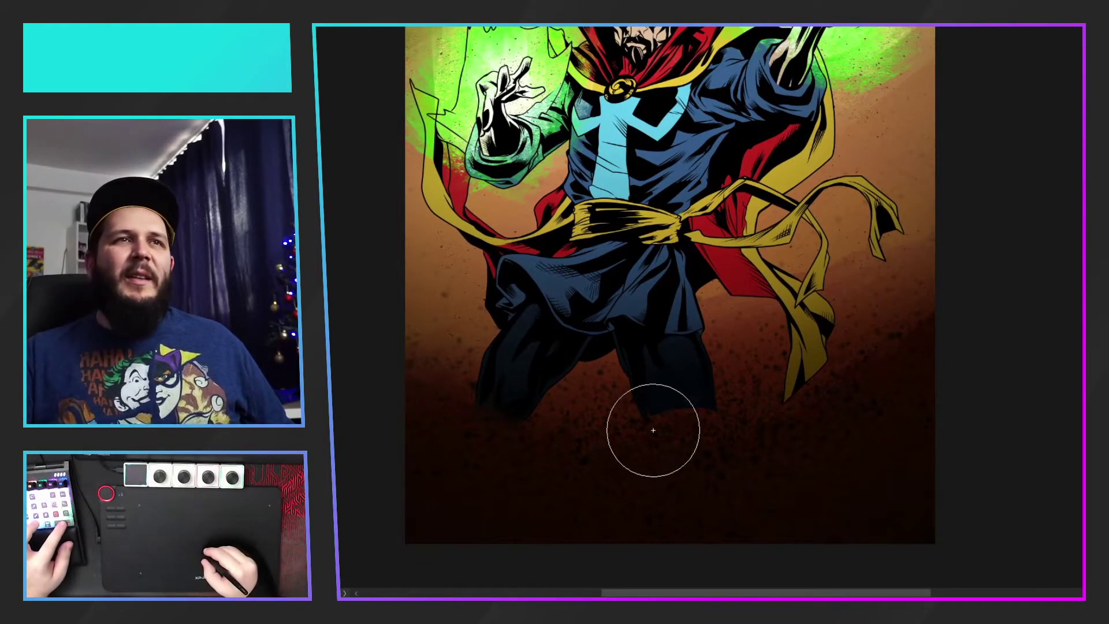
mouse_move(697, 410)
left_mouse_down()
mouse_move(725, 489)
mouse_move(686, 429)
left_mouse_up()
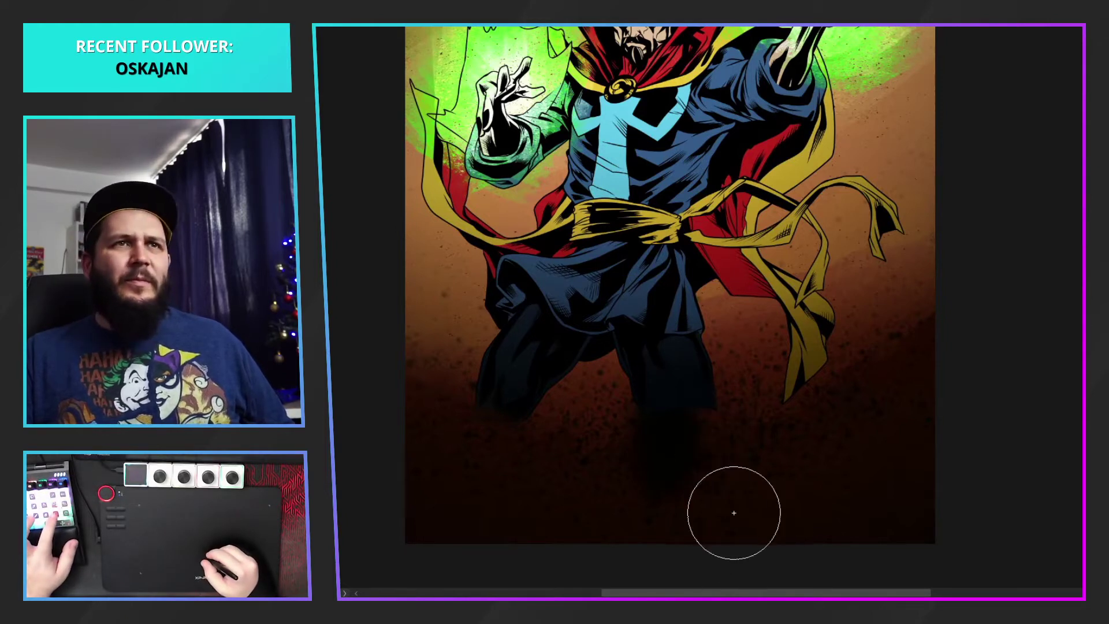
key("ctrl+z")
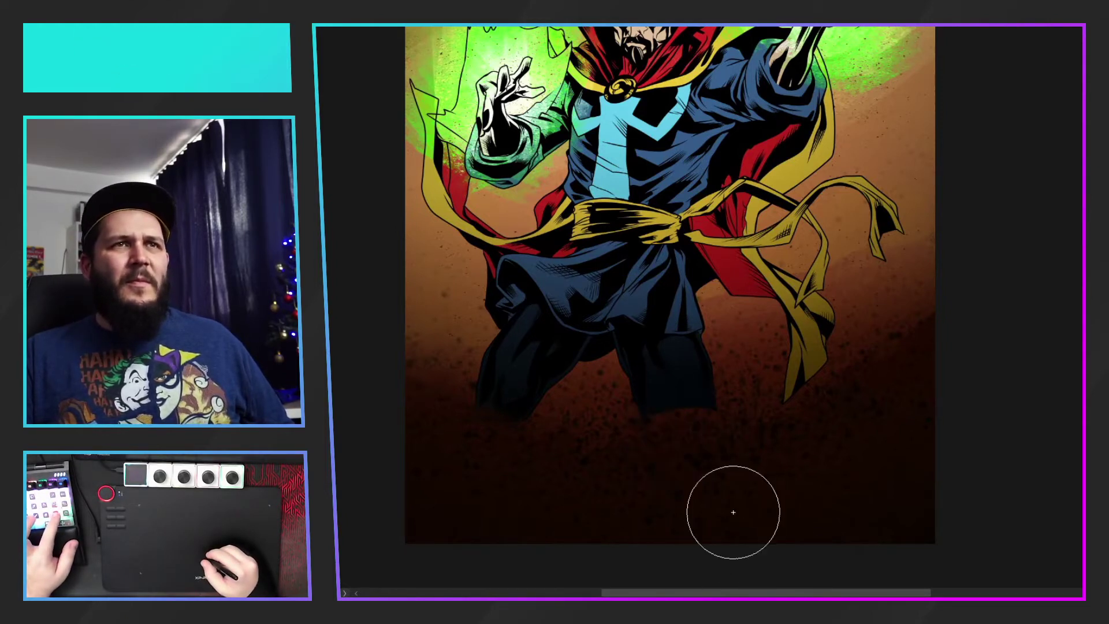
Reduce the brush to size 587 and smaller, and extend both legs in black down to the artwork's lower edge
key("[")
key("[")
key("[")
key("[")
key("[")
key("[")
key("[")
key("[")
key("[")
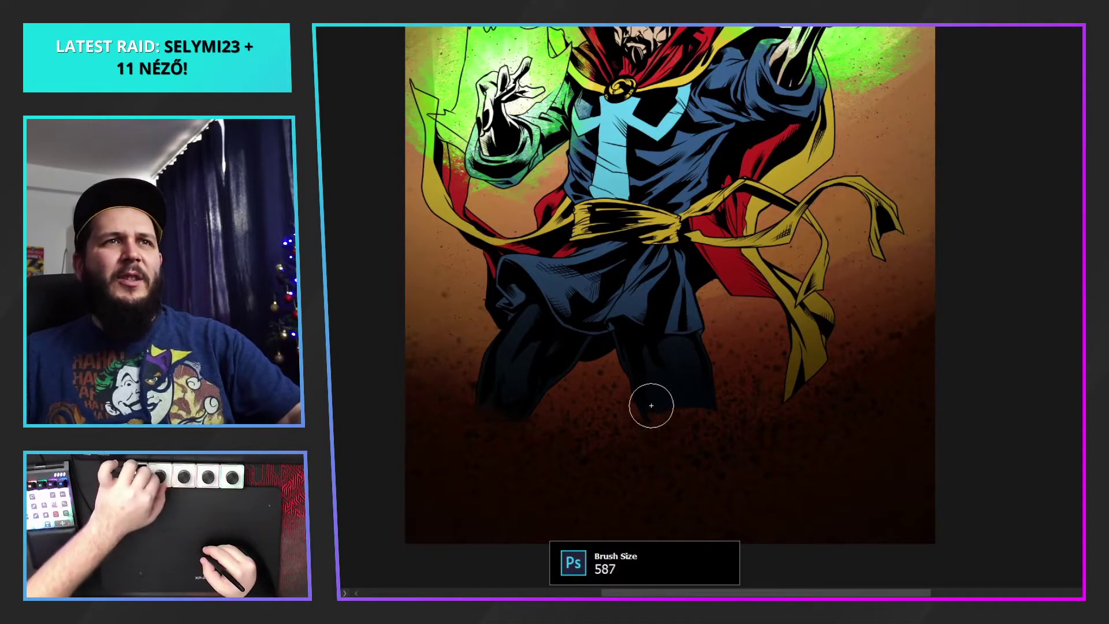
mouse_move(648, 409)
left_mouse_down()
mouse_move(657, 494)
mouse_move(654, 414)
mouse_move(673, 496)
mouse_move(668, 390)
mouse_move(717, 501)
mouse_move(688, 393)
left_mouse_up()
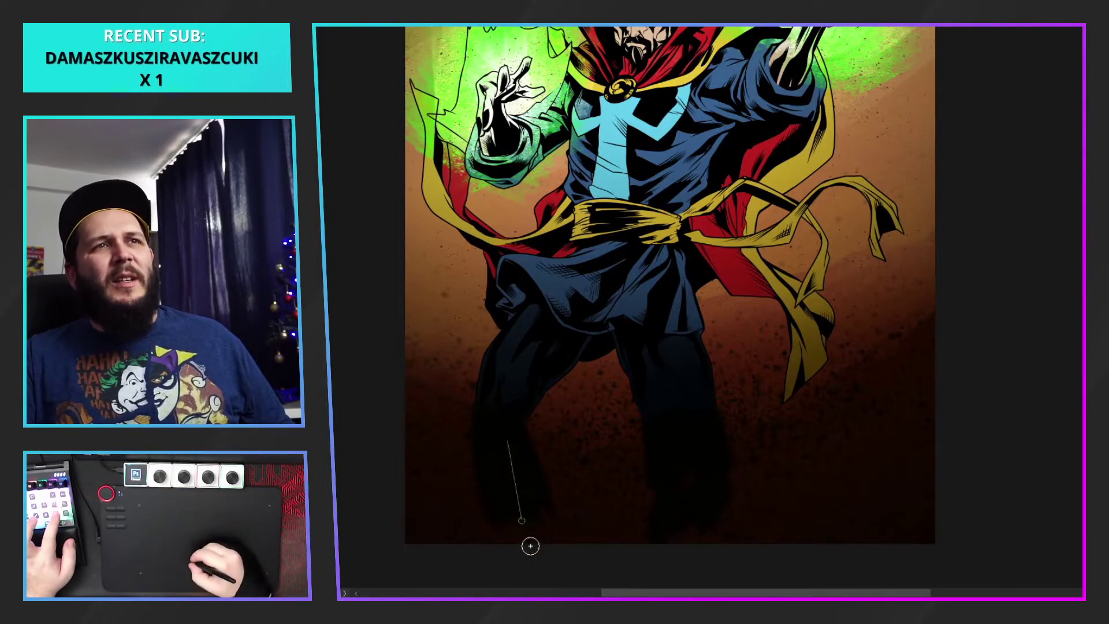
left_click_drag(528, 543, 518, 424)
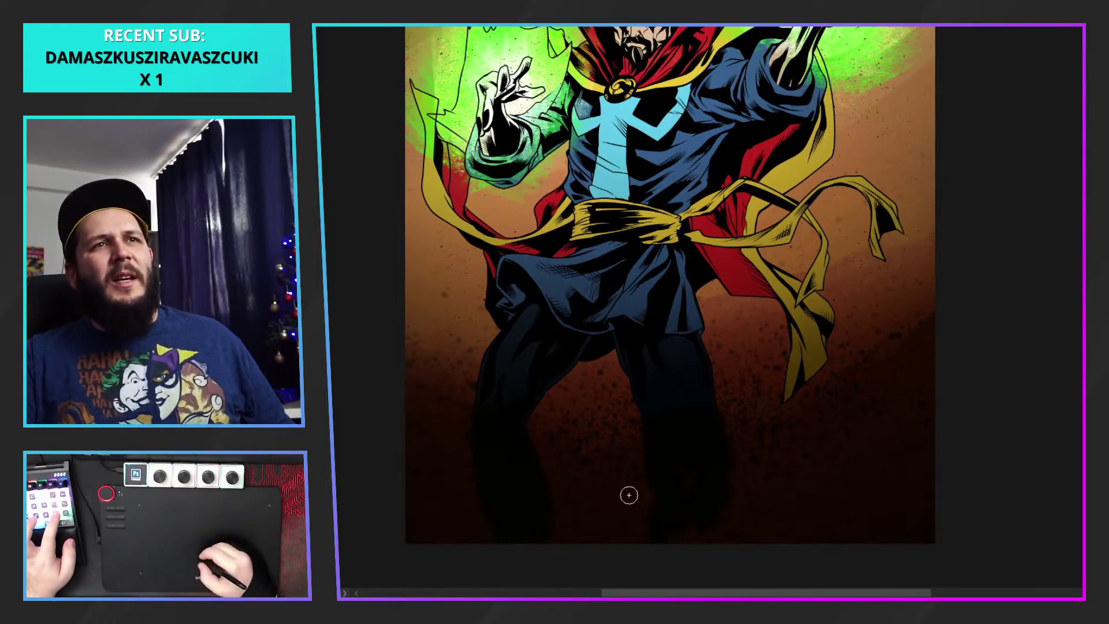
key("ctrl+minus")
key("ctrl+minus")
left_click_drag(884, 268, 885, 322)
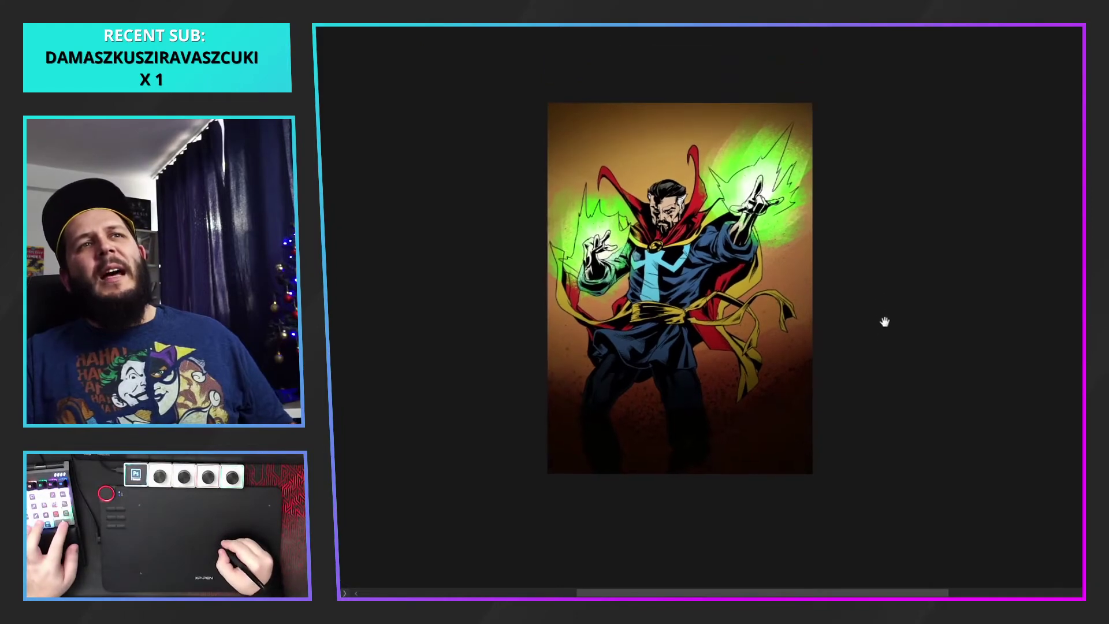
Enlarge the soft brush to 1372 and up to 1574, and fade the black lower legs into the dark background
key("ctrl+plus")
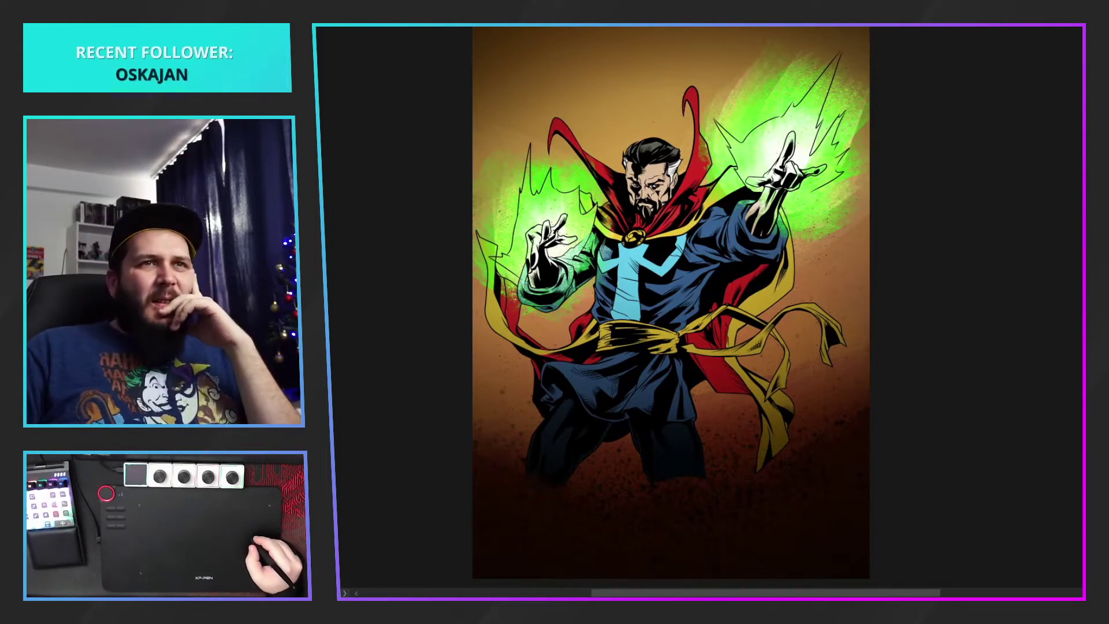
mouse_move(814, 458)
left_mouse_down()
mouse_move(805, 349)
mouse_move(809, 380)
left_mouse_up()
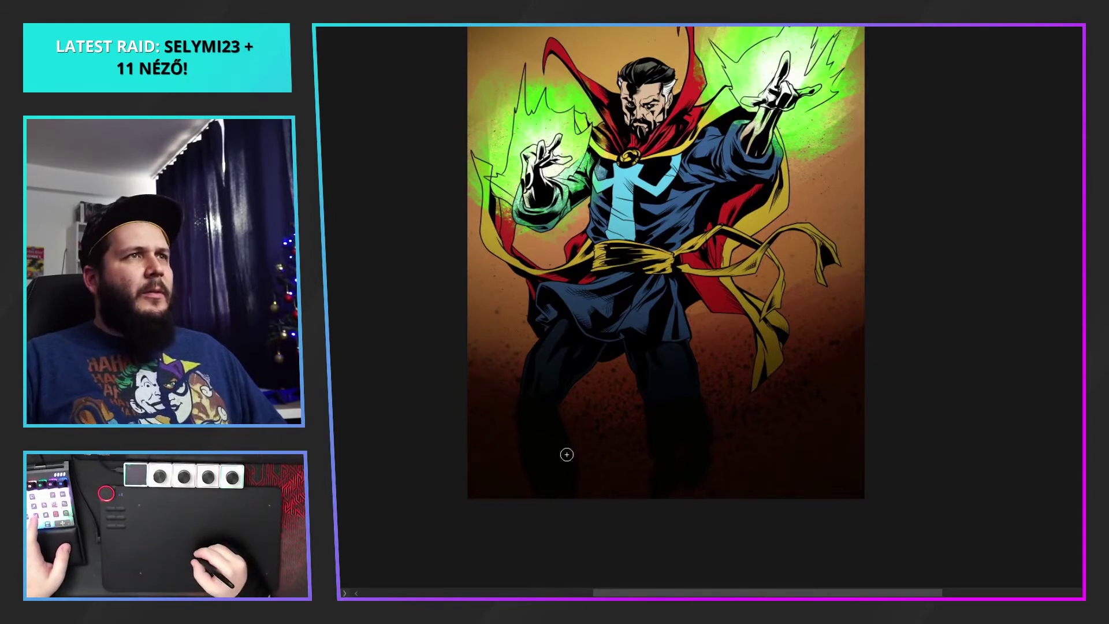
key("bracketright")
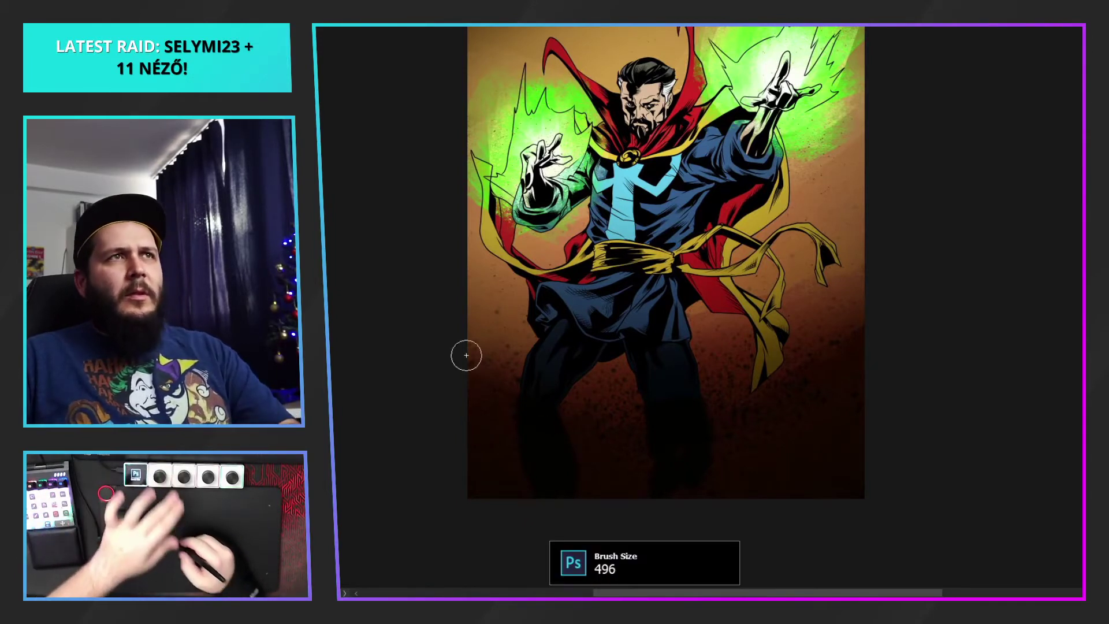
key("bracketright")
key("bracketright")
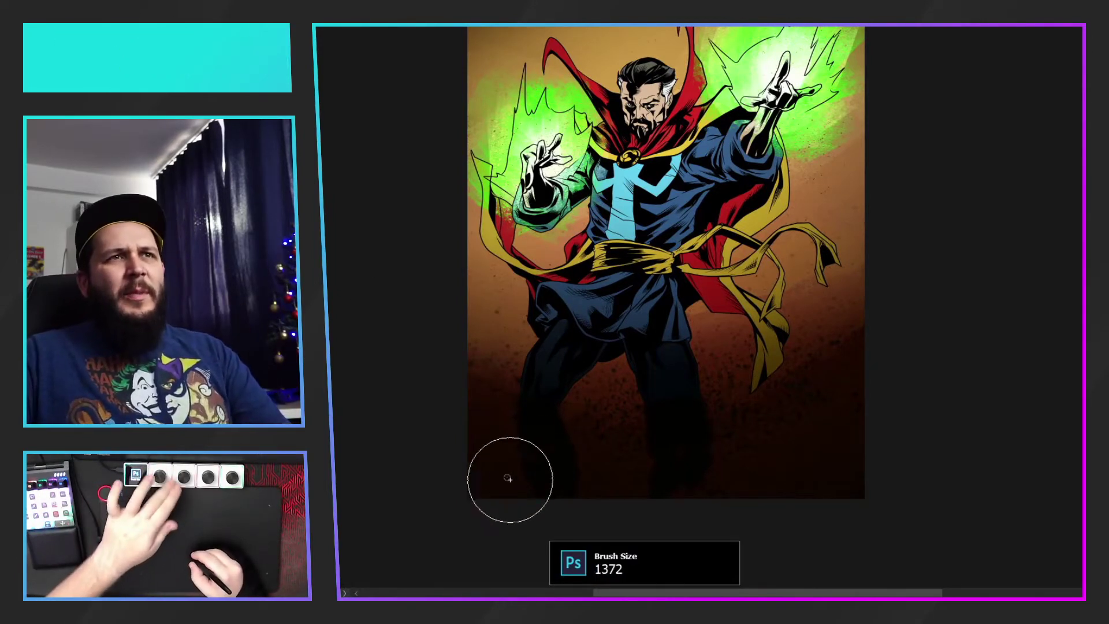
left_click_drag(620, 472, 486, 491)
key("bracketright")
key("bracketright")
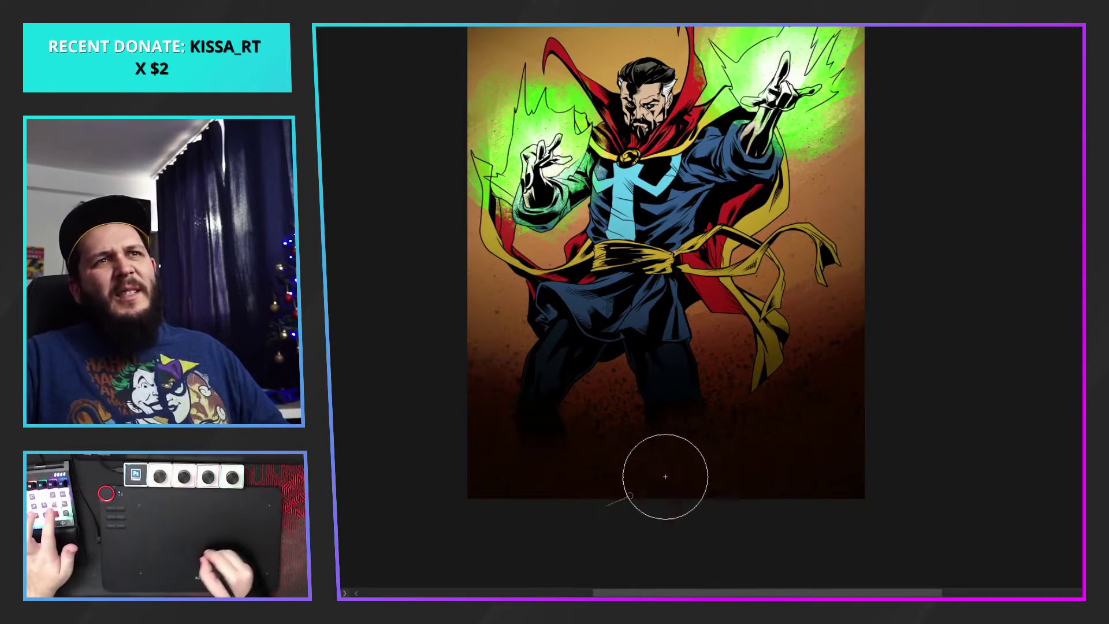
mouse_move(789, 448)
left_mouse_down()
mouse_move(653, 463)
mouse_move(511, 380)
left_mouse_up()
left_click_drag(659, 472, 466, 430)
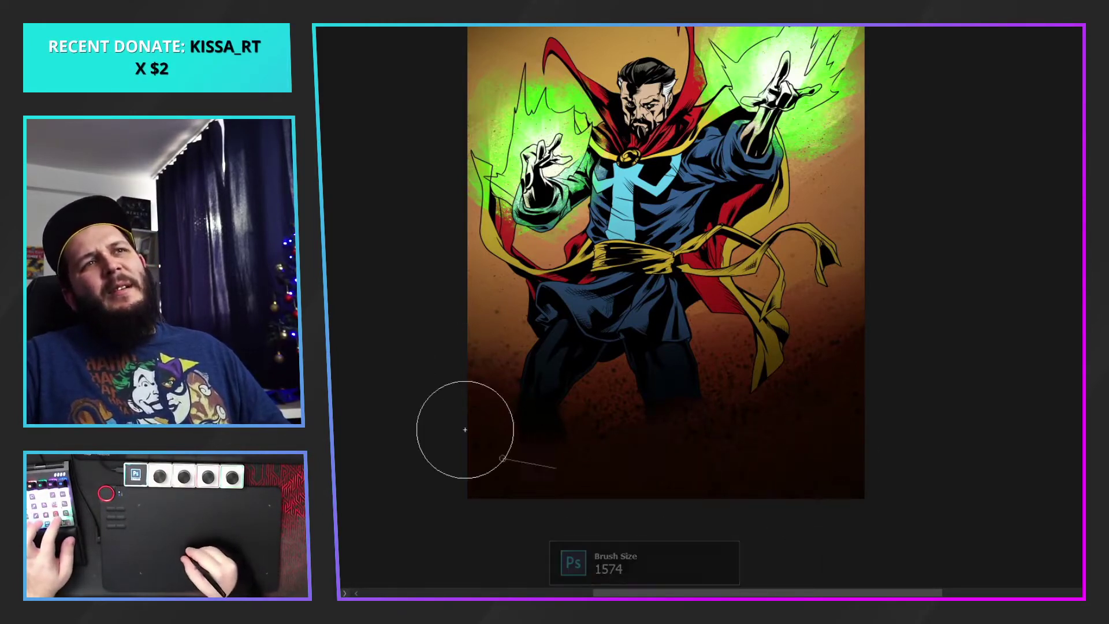
mouse_move(618, 475)
left_mouse_down()
mouse_move(501, 452)
mouse_move(740, 451)
mouse_move(687, 447)
mouse_move(657, 472)
mouse_move(818, 431)
left_mouse_up()
left_click_drag(861, 243, 866, 275)
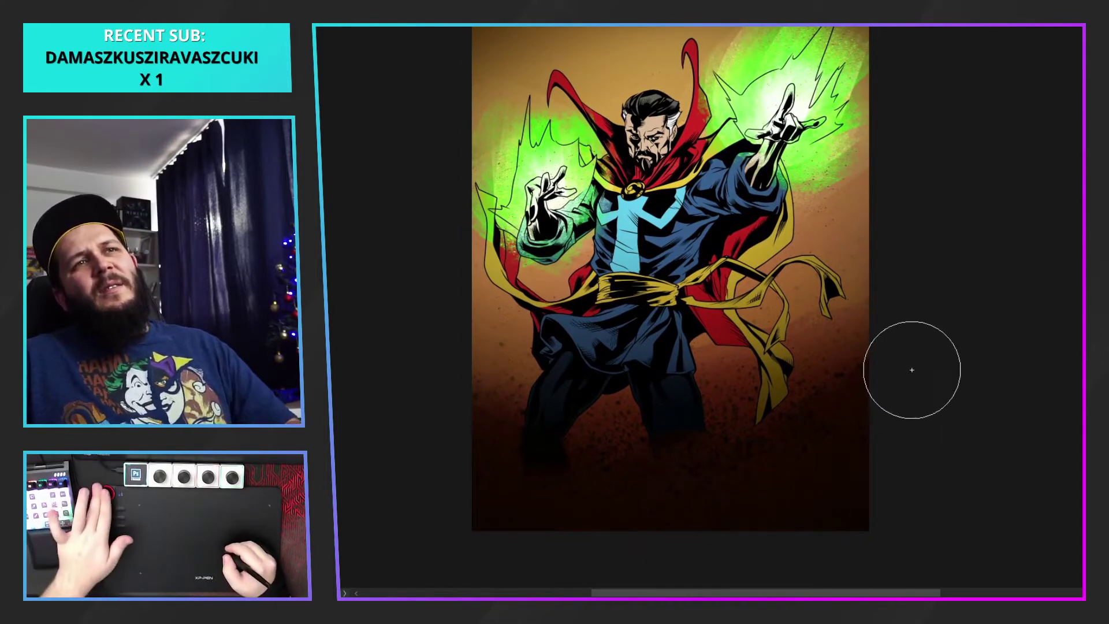
key("ctrl+minus")
key("ctrl+minus")
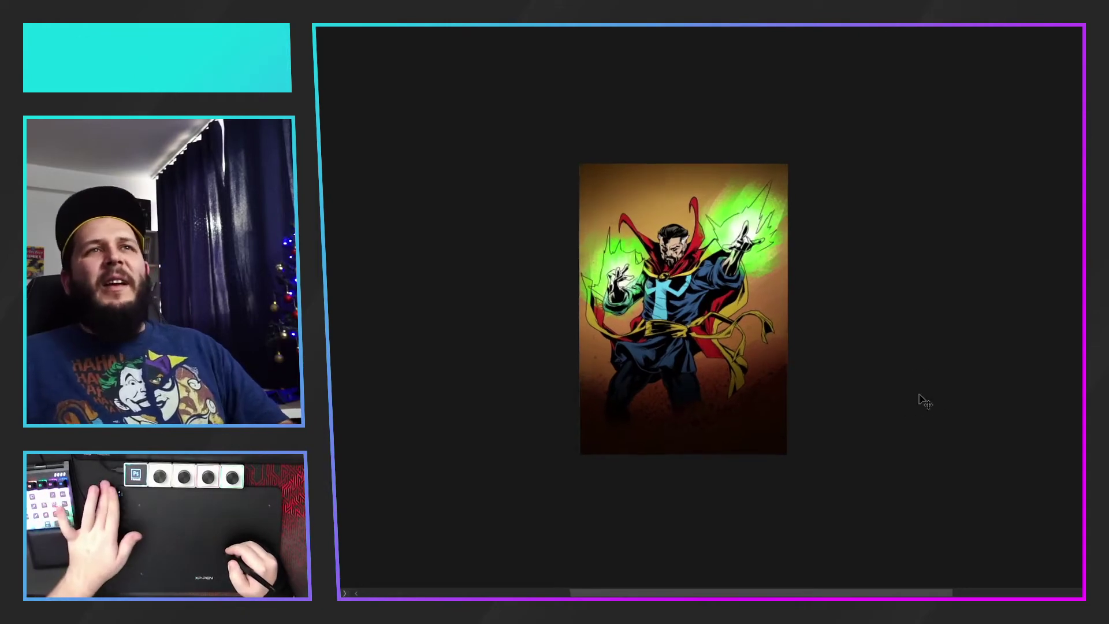
Enlarge the soft brush beyond size 1756 and paint a soft white glow on the background behind the figure
key("ctrl+plus")
key("ctrl+plus")
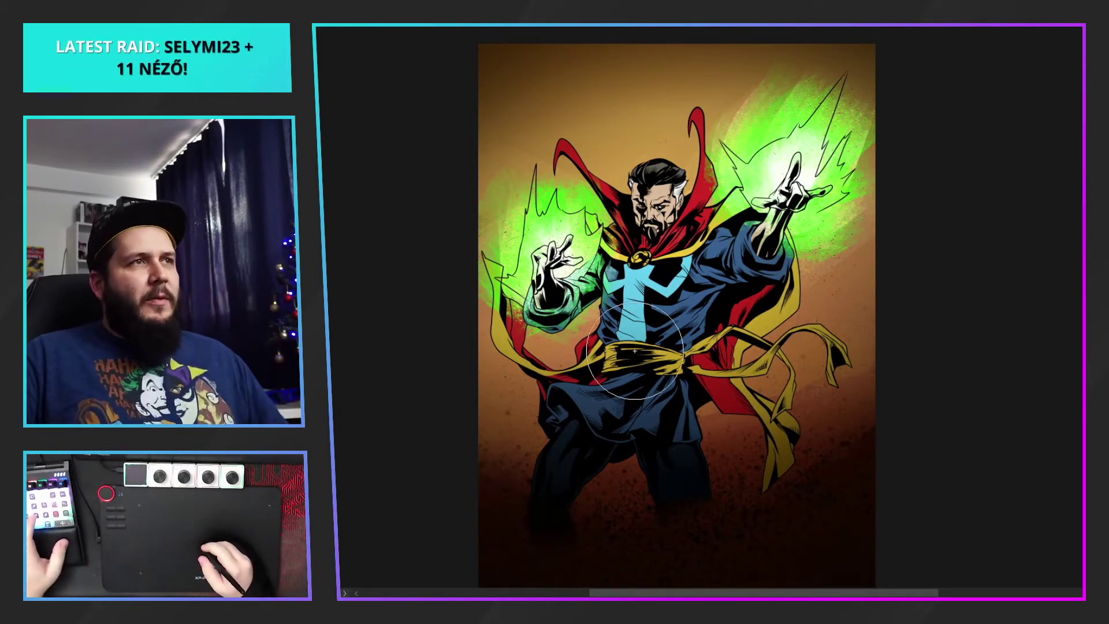
key("bracketright")
key("bracketright")
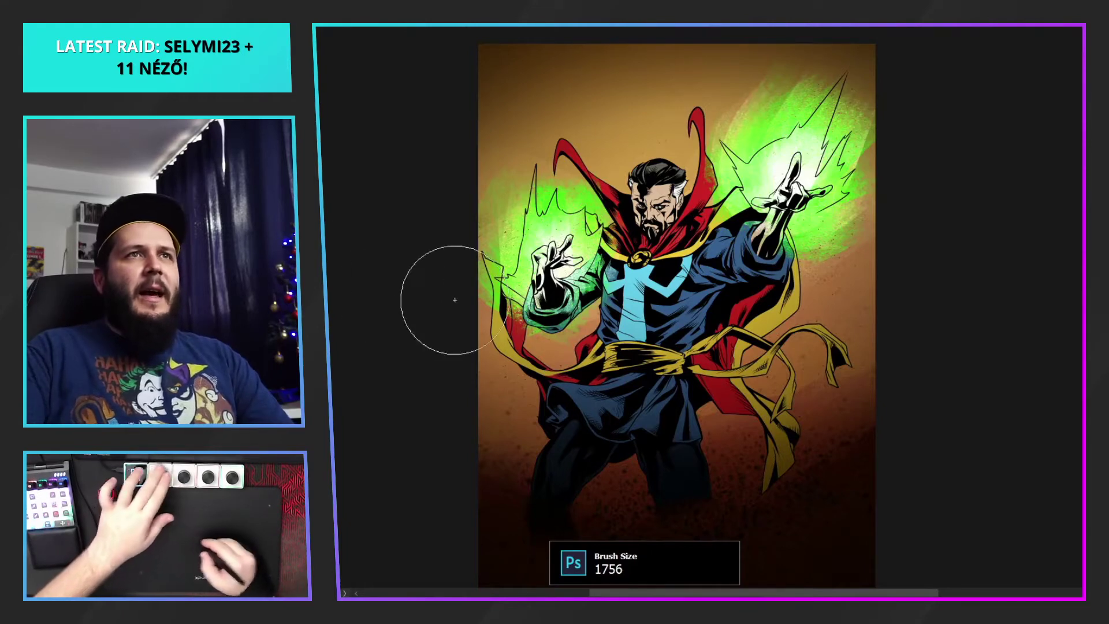
key("bracketright")
key("bracketright")
key("bracketright")
key("bracketright")
key("bracketright")
key("bracketright")
key("bracketright")
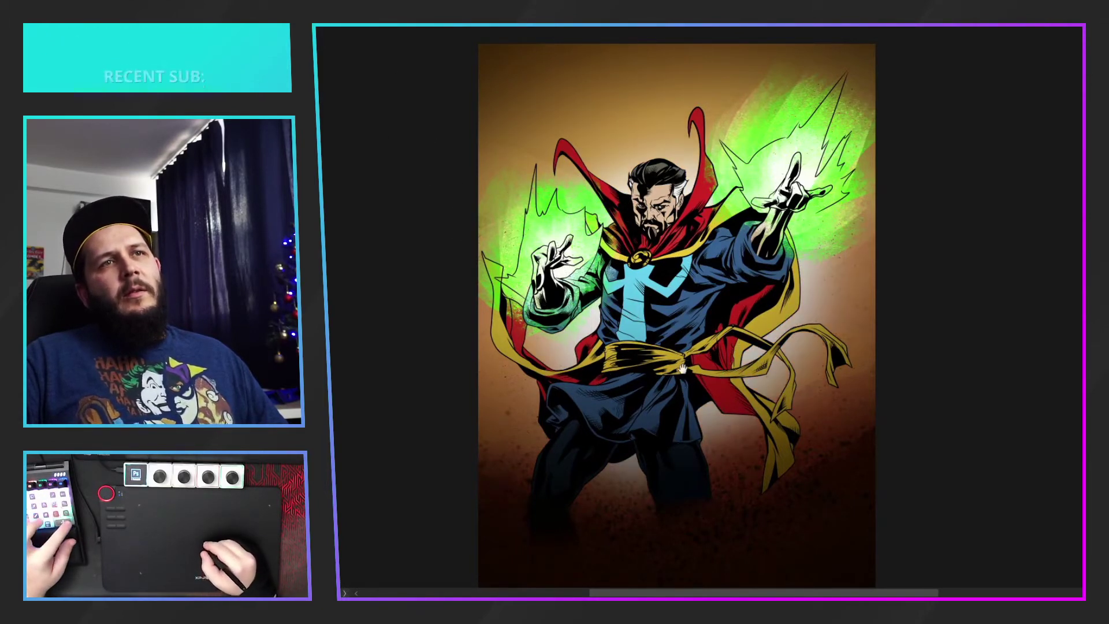
mouse_move(683, 369)
left_mouse_down()
mouse_move(729, 292)
mouse_move(696, 370)
left_mouse_up()
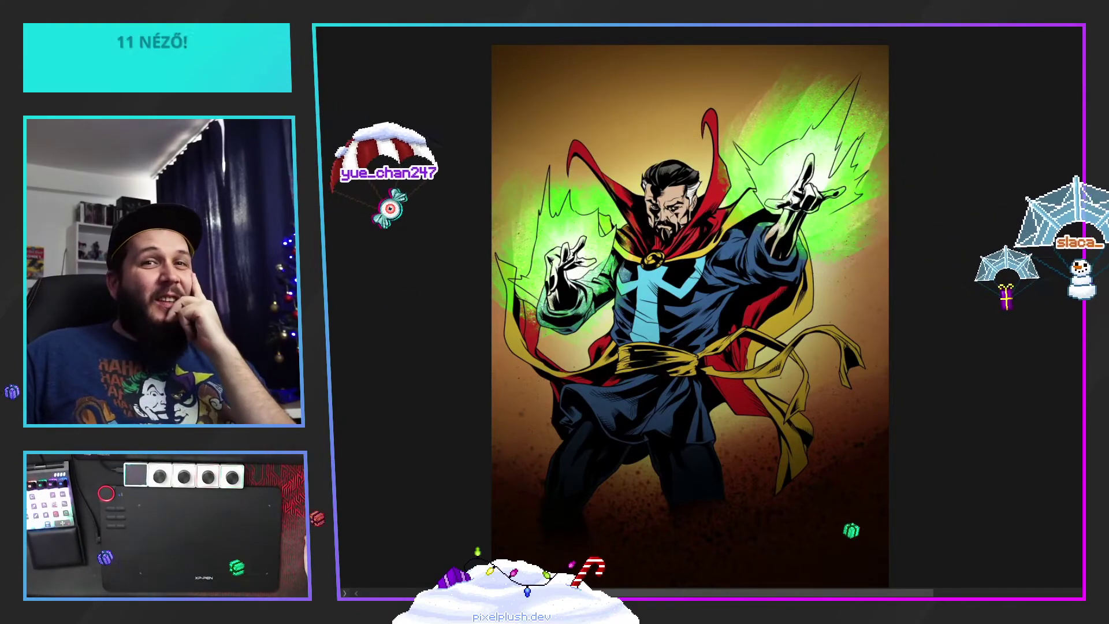
Switch to File Explorer and open the Main_intro_v3_anim video from the Rendered folder of Dzsubi_overlay
key("alt+Tab")
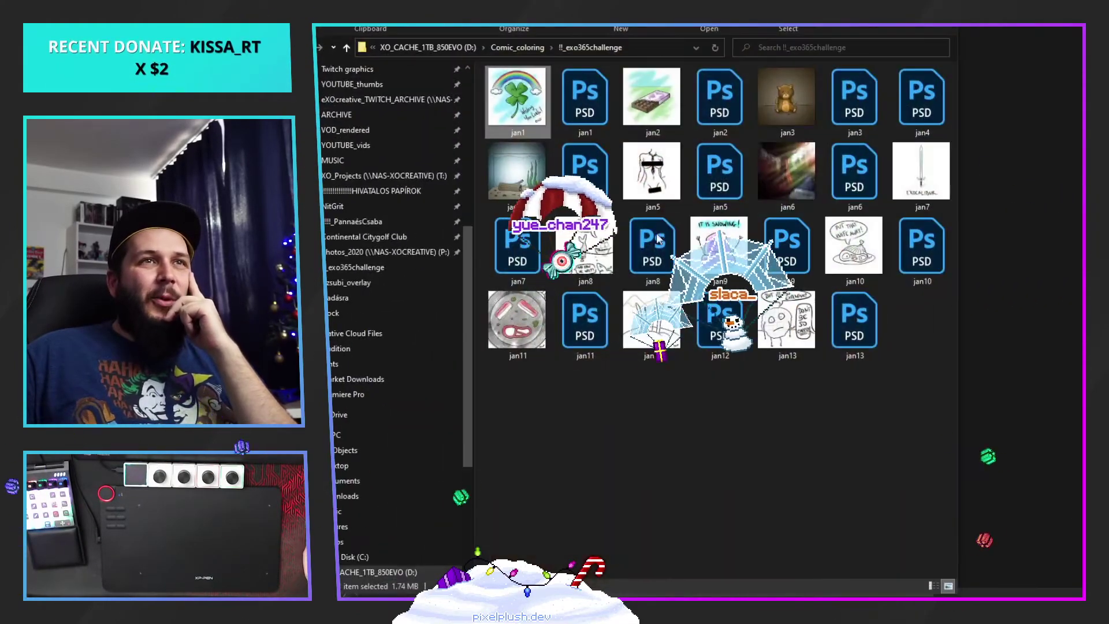
scroll(441, 329, "up", 4)
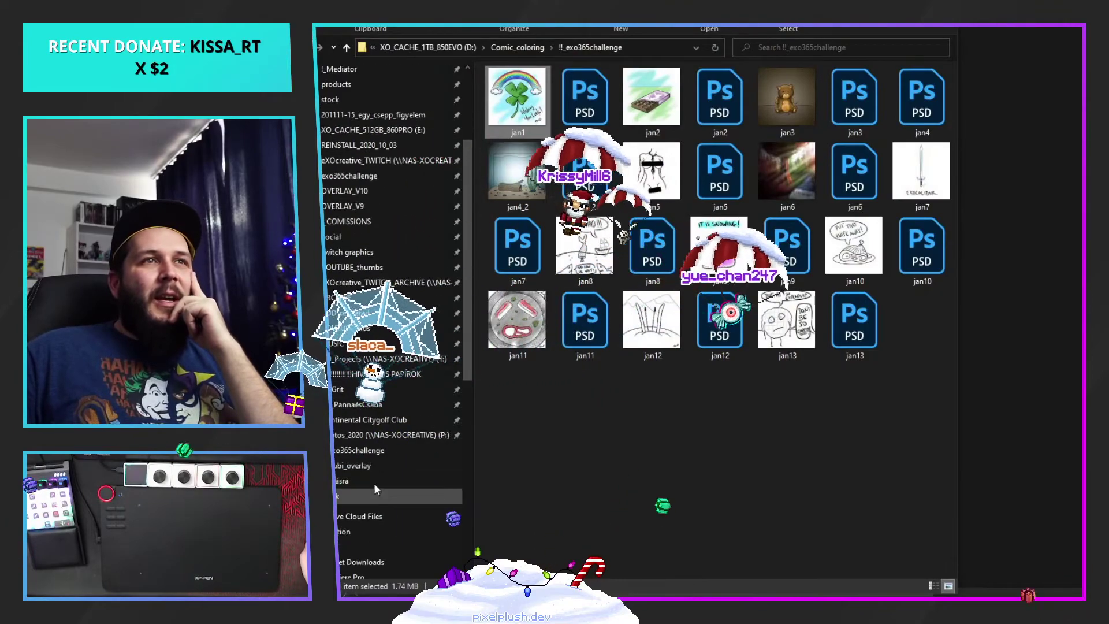
left_click(374, 469)
double_click(553, 128)
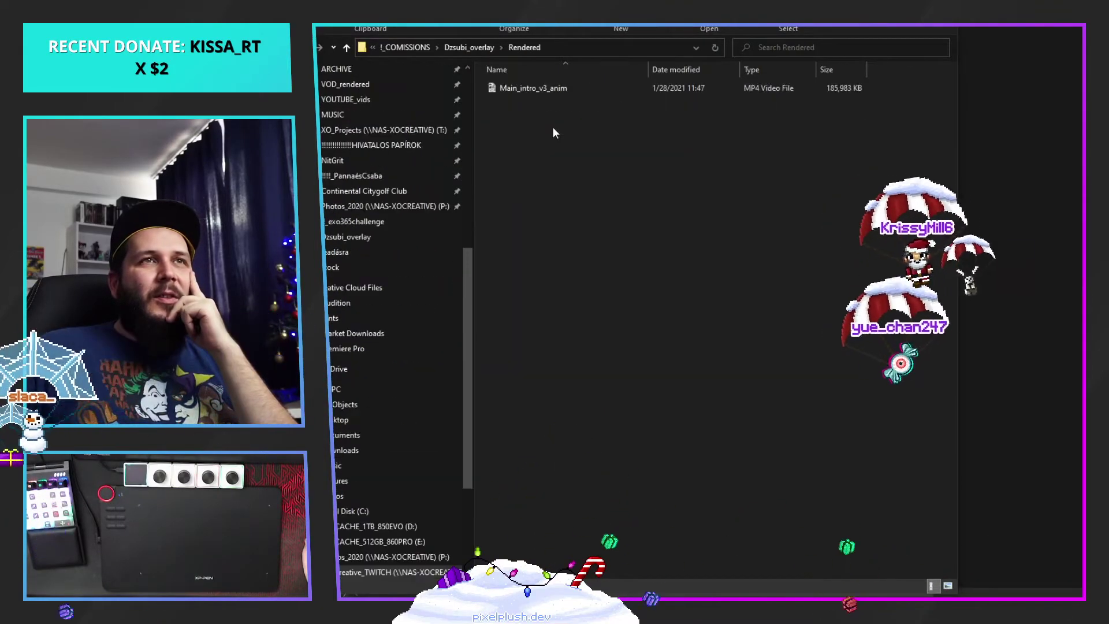
left_click(558, 88)
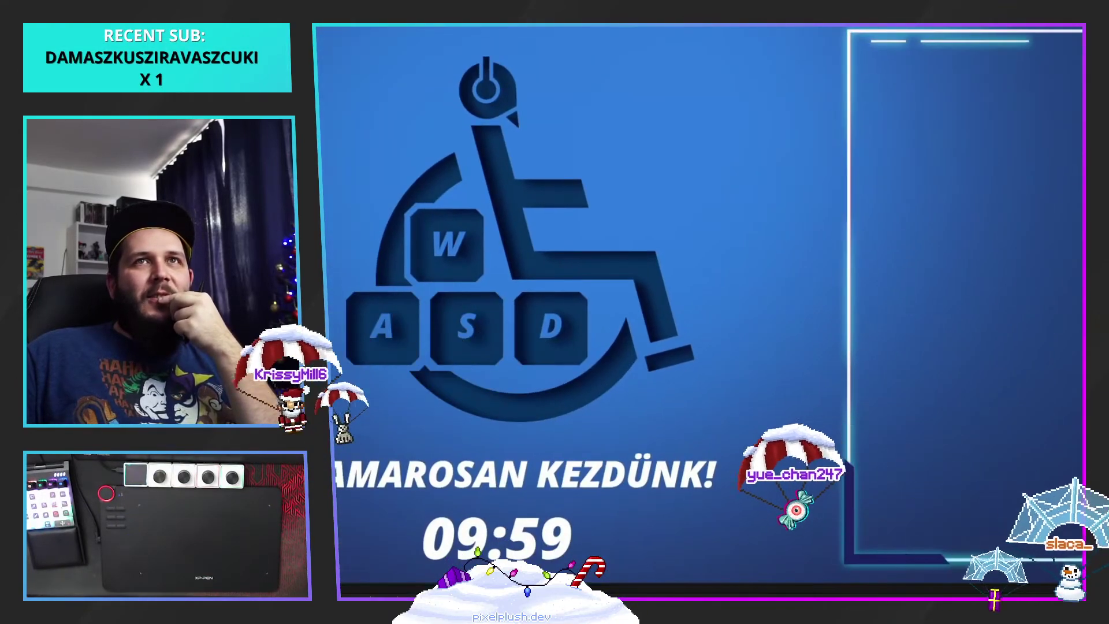
Play the countdown intro in a windowed player, sample it at about 09:50 and nearer the start, and close the player
left_click_drag(867, 12, 870, 41)
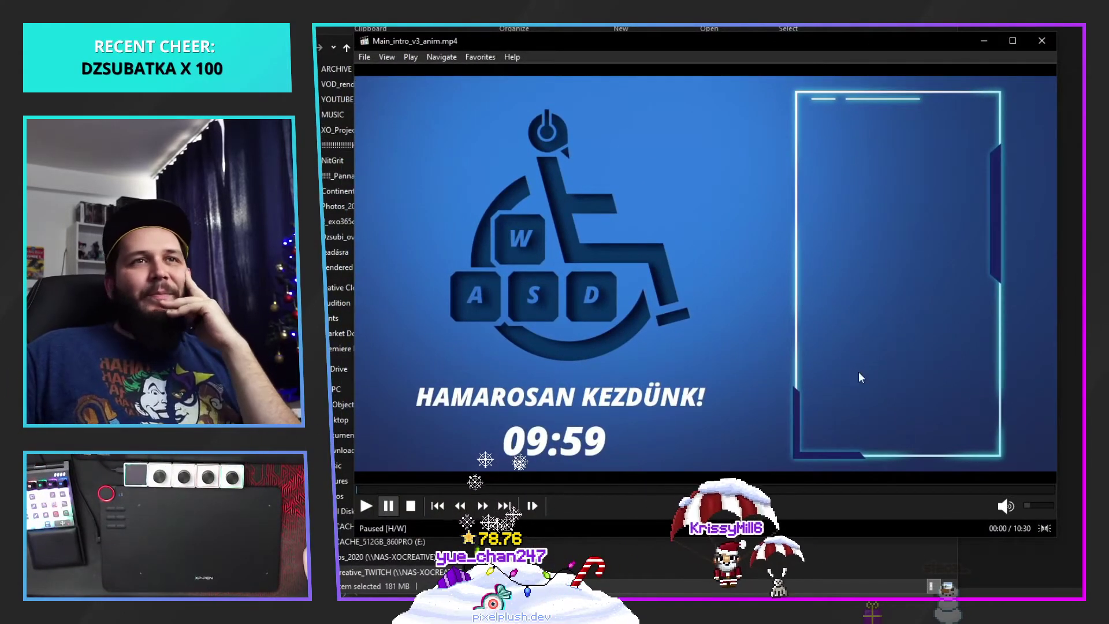
left_click(722, 224)
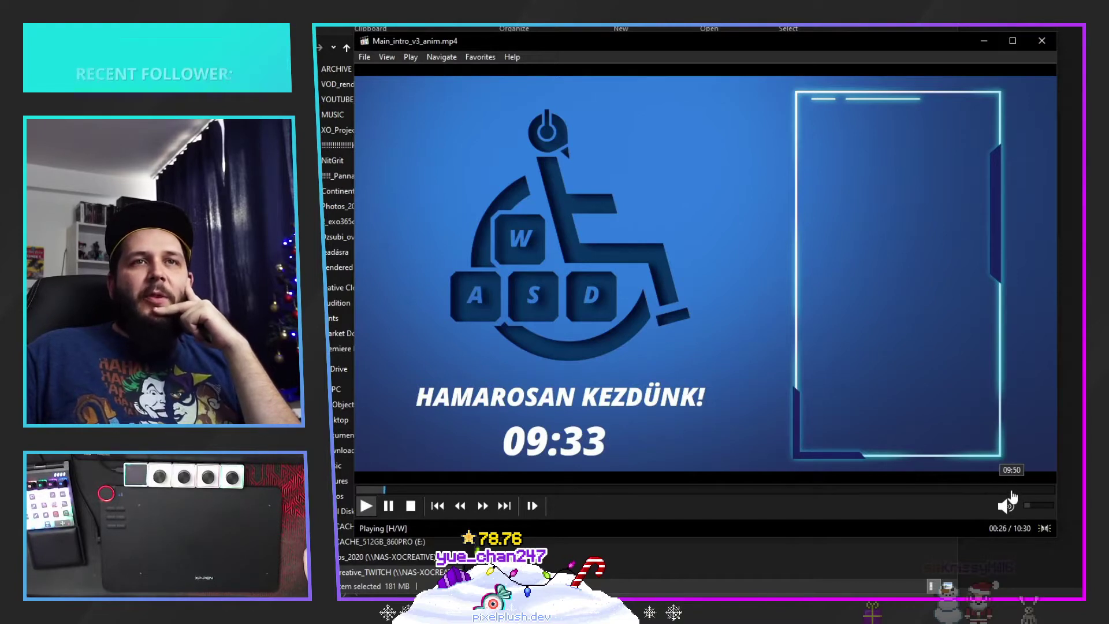
left_click(1012, 491)
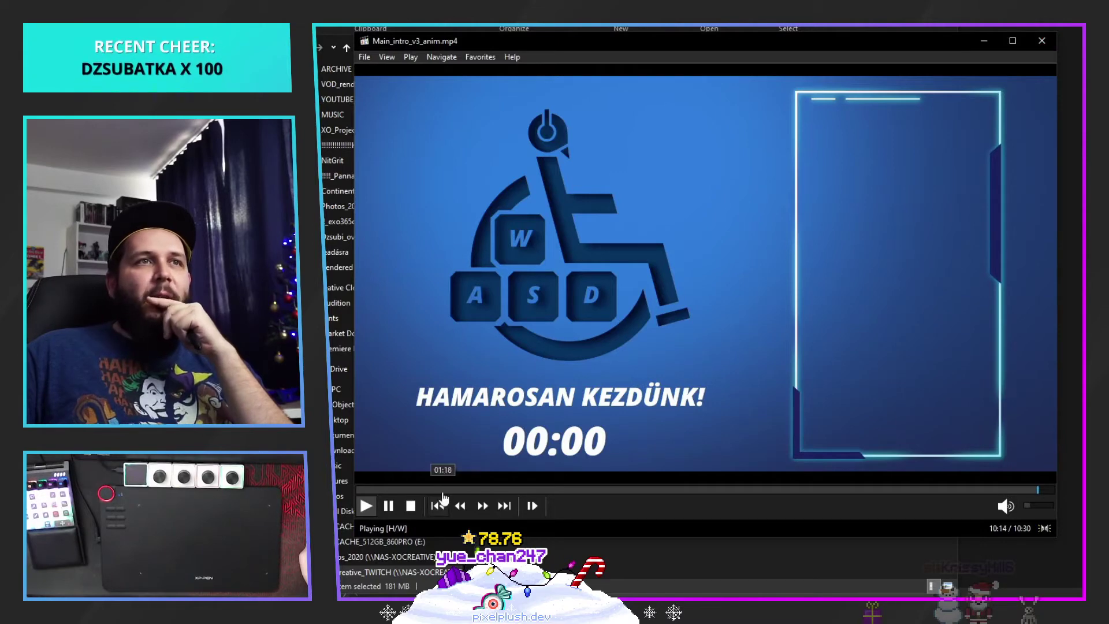
left_click(450, 490)
left_click(1051, 39)
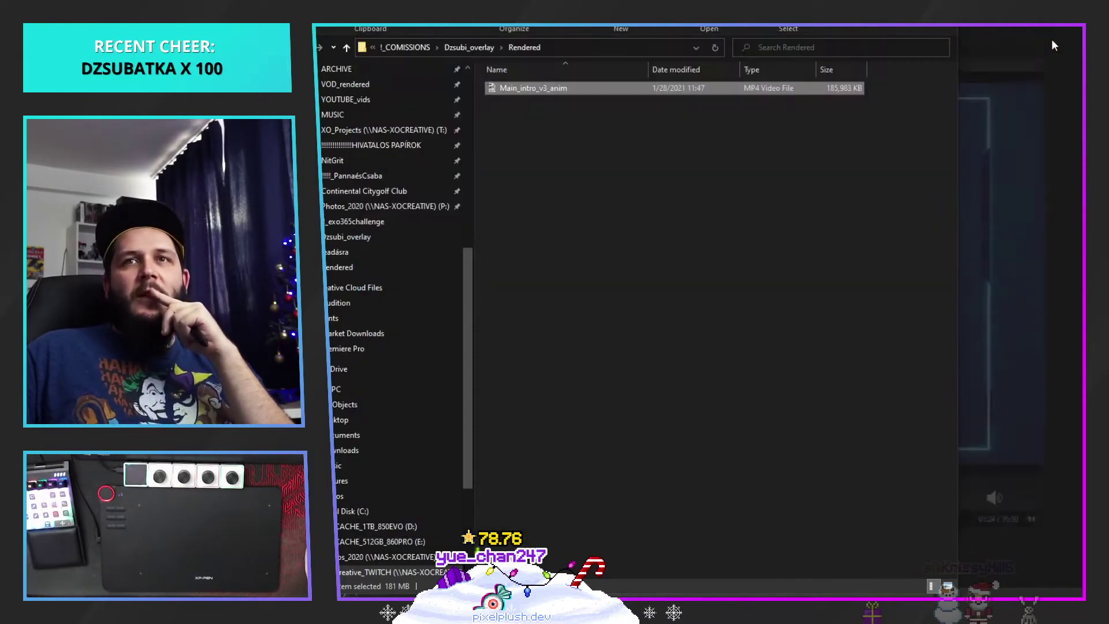
Switch back to Photoshop and reduce the soft brush size through 1970 to 1137
left_click(874, 25)
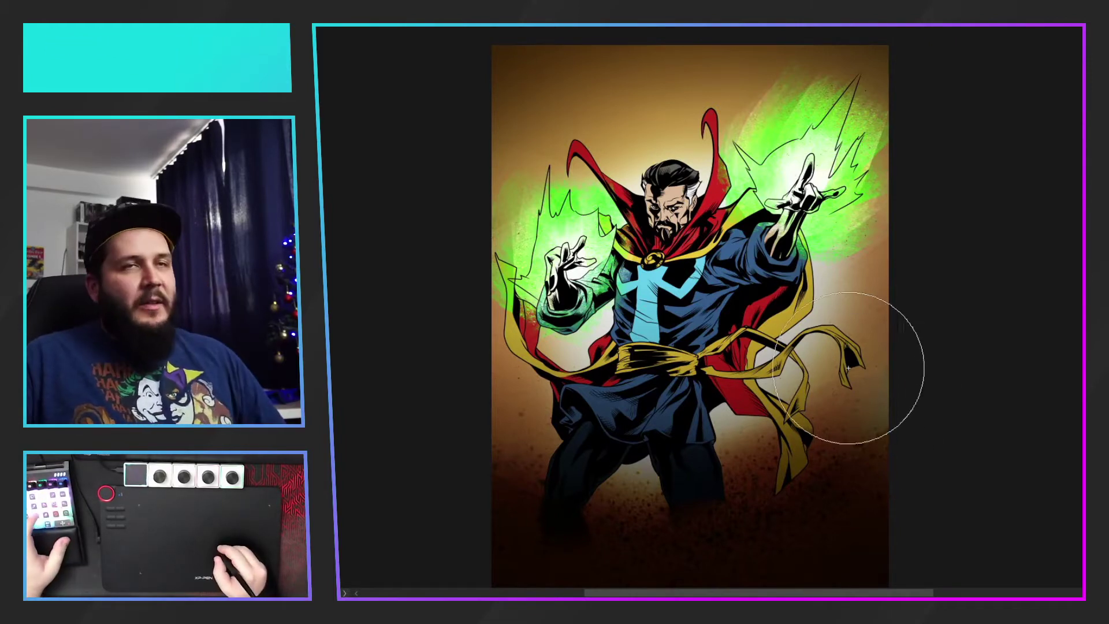
key("bracketleft")
key("bracketleft")
key("bracketleft")
key("bracketleft")
key("bracketleft")
key("bracketleft")
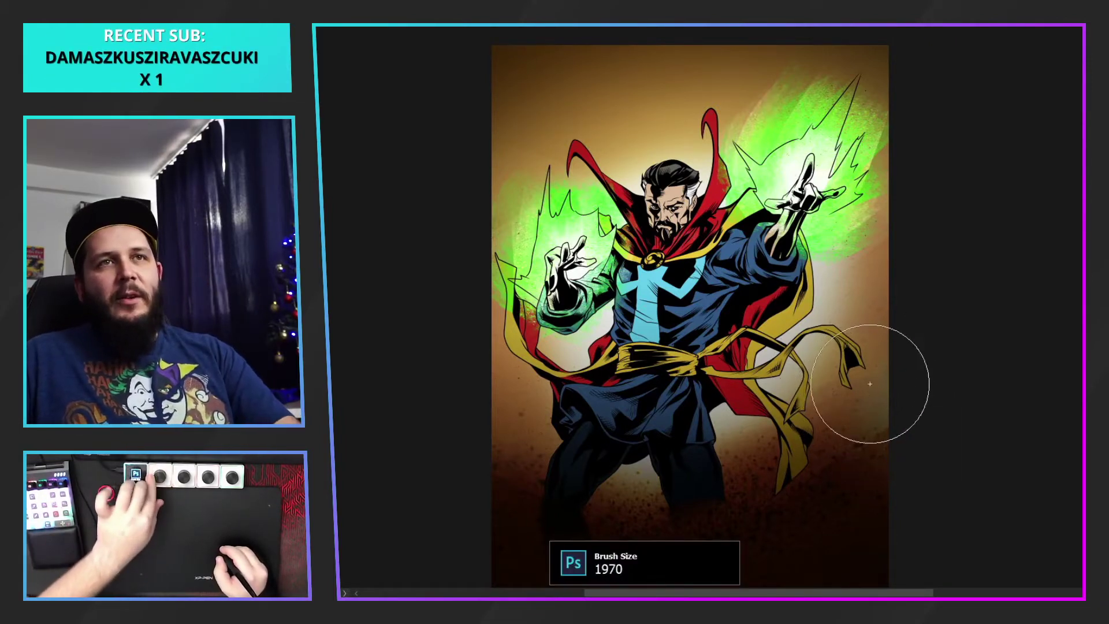
key("bracketleft")
key("bracketleft")
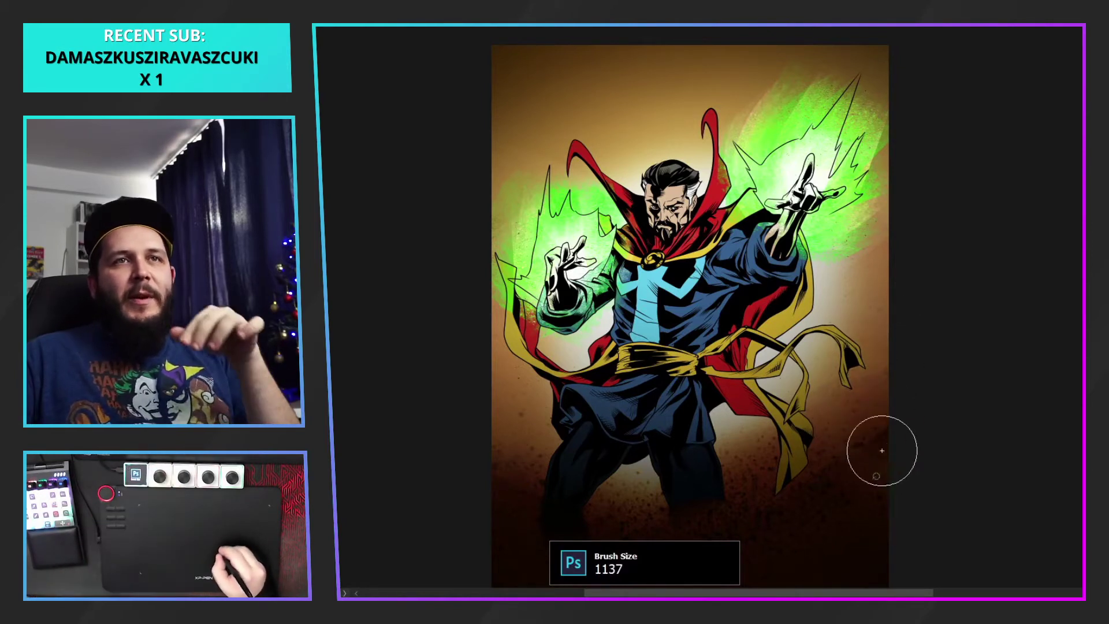
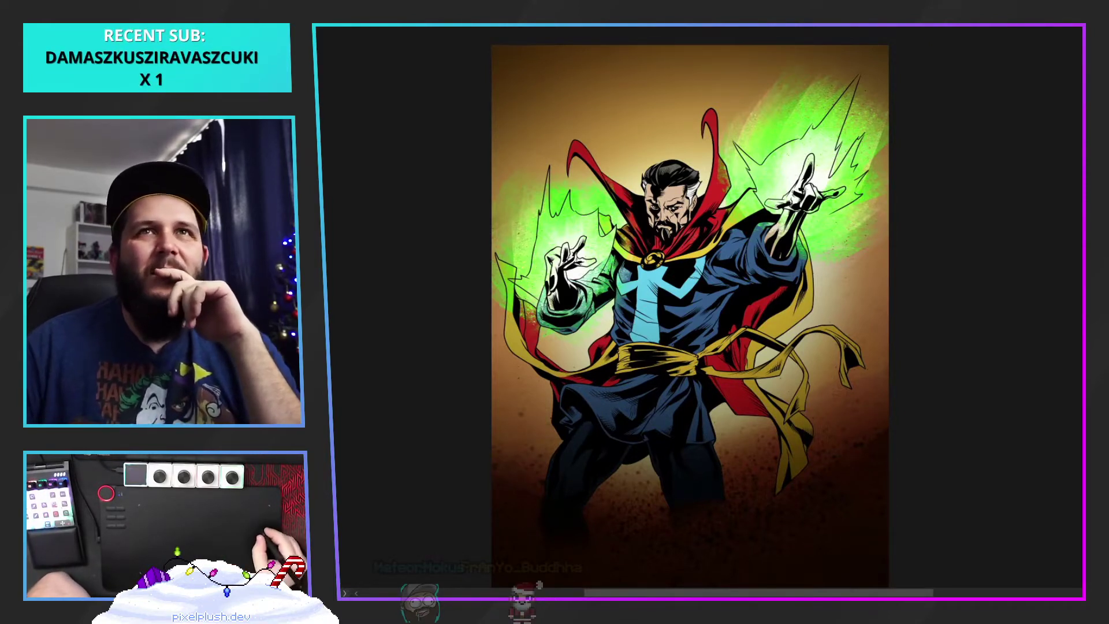
Check the illustration's tonal values in a greyscale proof preview and return to full colour
key("ctrl+y")
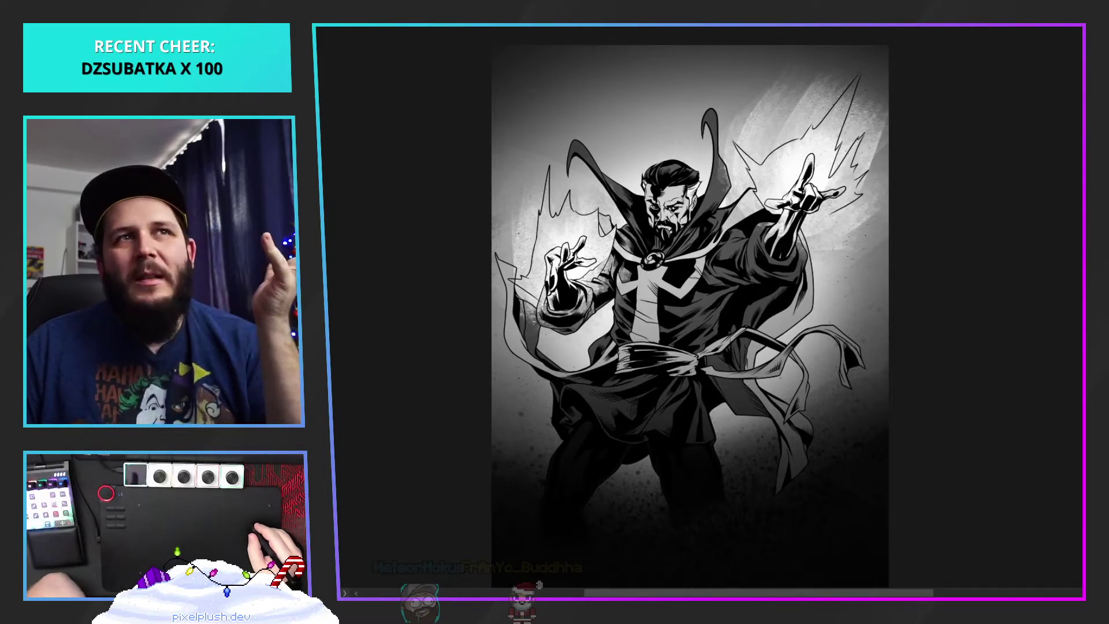
key("ctrl+y")
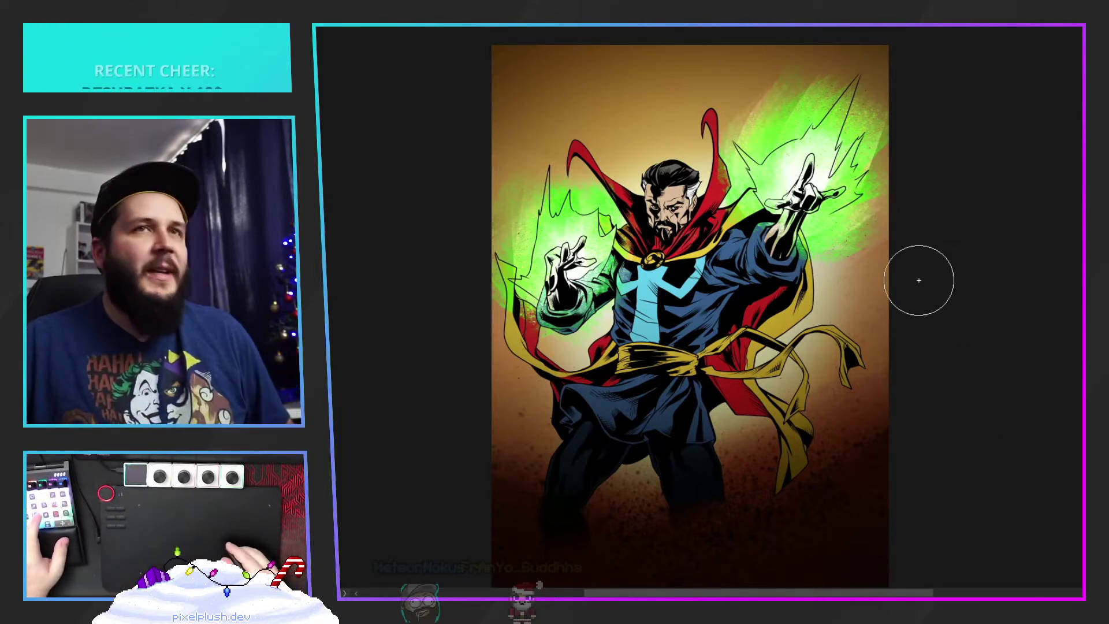
Enlarge the rough-edged texture brush and add subtle textured strokes to the golden-brown background around the figure
left_click_drag(811, 371, 835, 318)
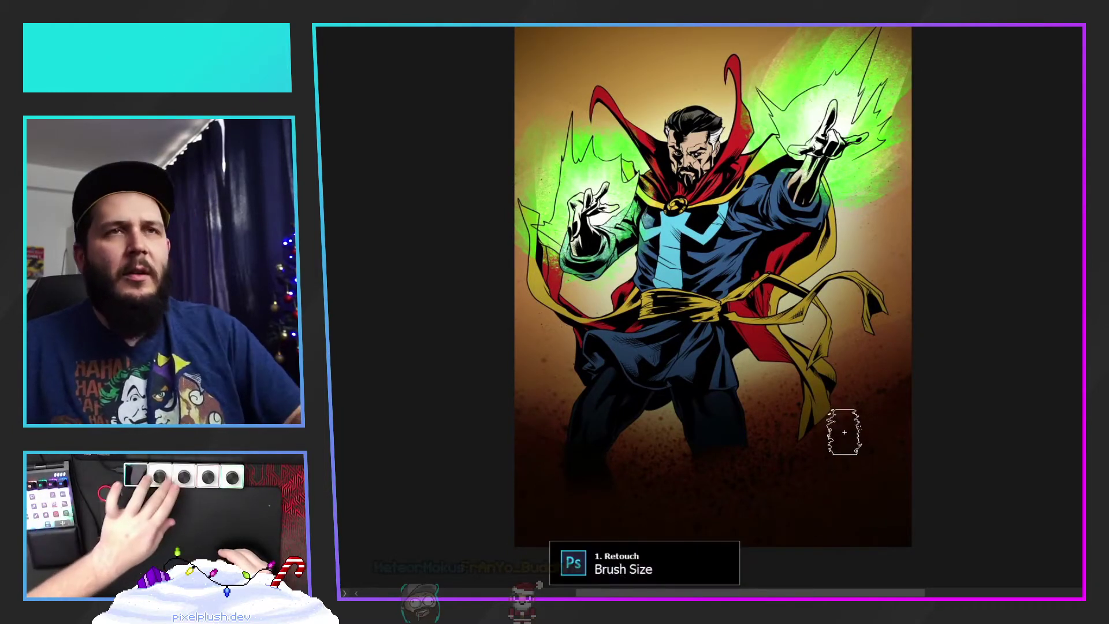
key("bracketright")
key("bracketright")
key("bracketright")
key("bracketright")
key("bracketright")
key("bracketright")
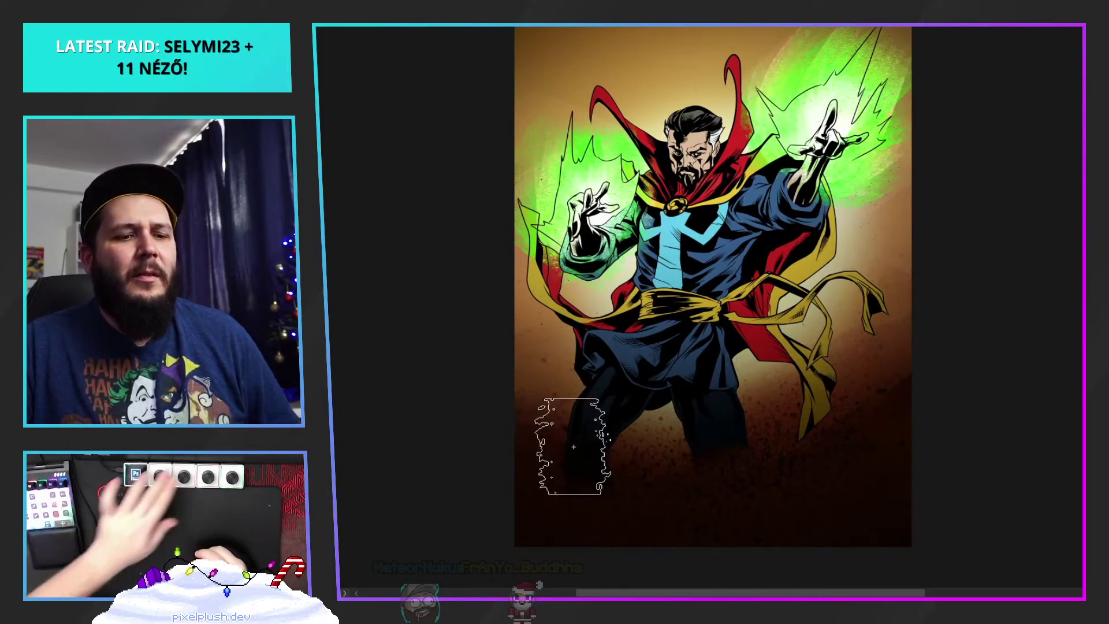
key("0")
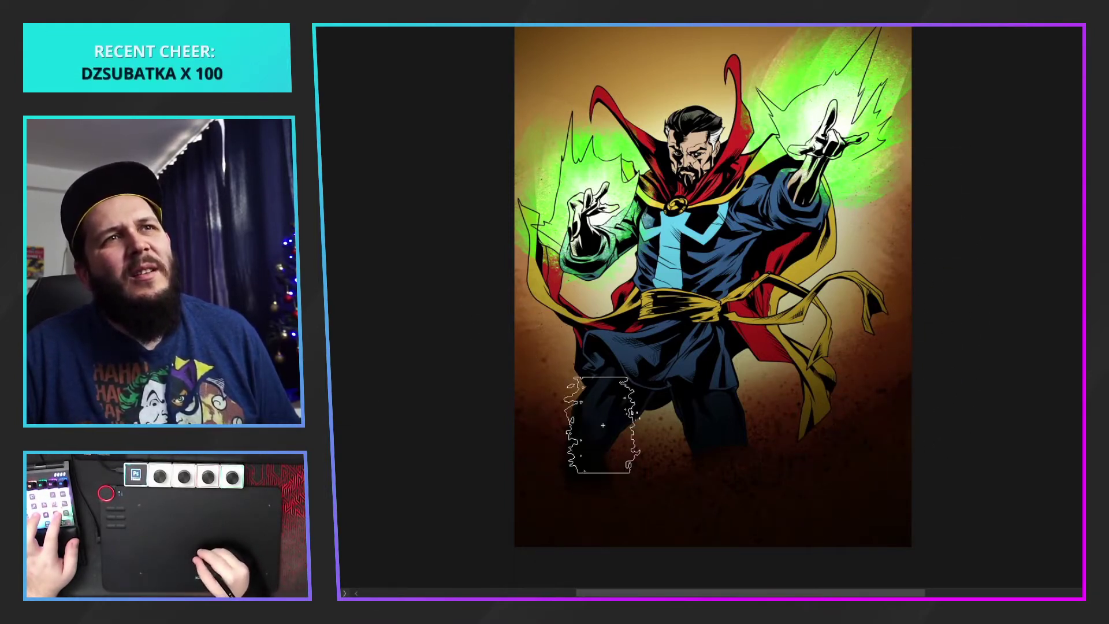
left_click_drag(525, 209, 542, 303)
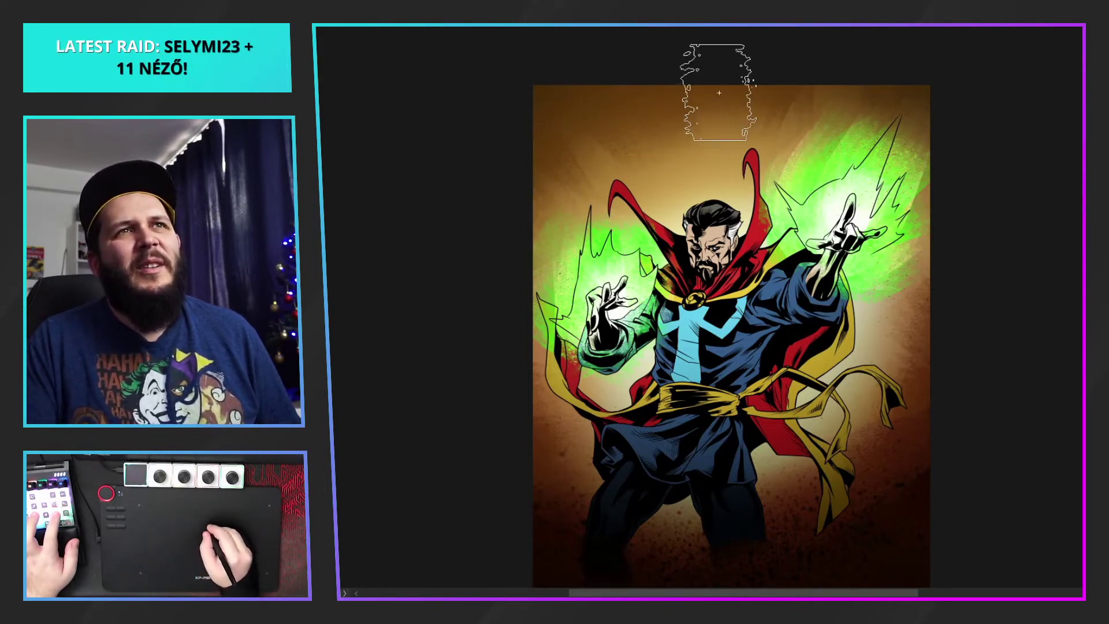
left_click_drag(1035, 300, 1011, 237)
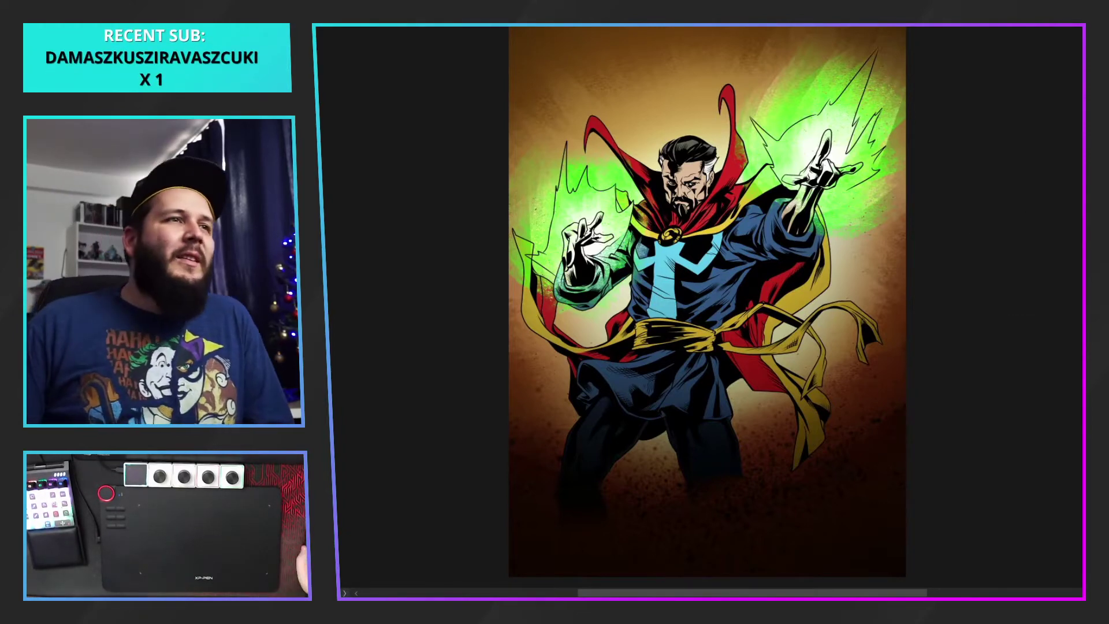
Switch to File Explorer, go up to the Dzsubi_overlay folder, and open lobby_v3_chat in Photoshop to view the whole overlay
key("super+Tab")
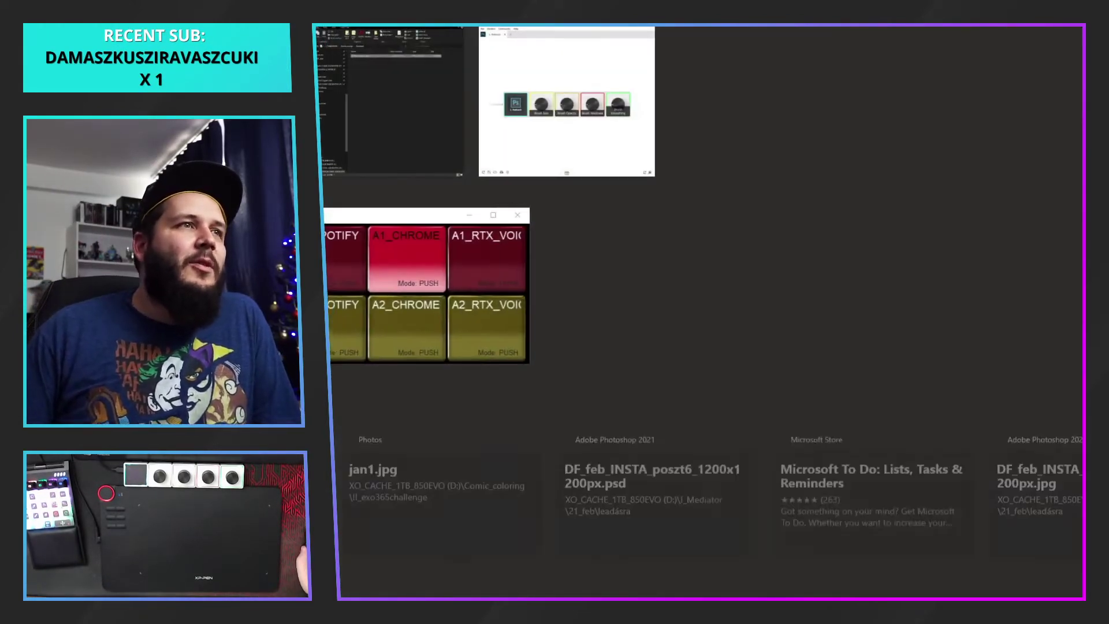
key("super+Tab")
key("alt+Tab")
left_click(550, 165)
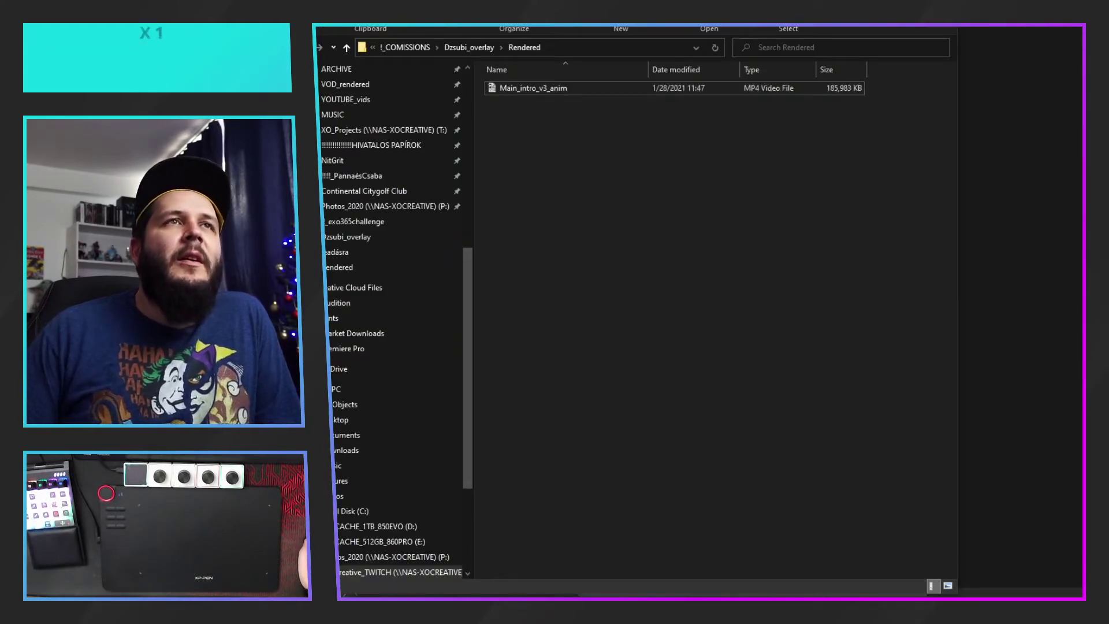
left_click(469, 53)
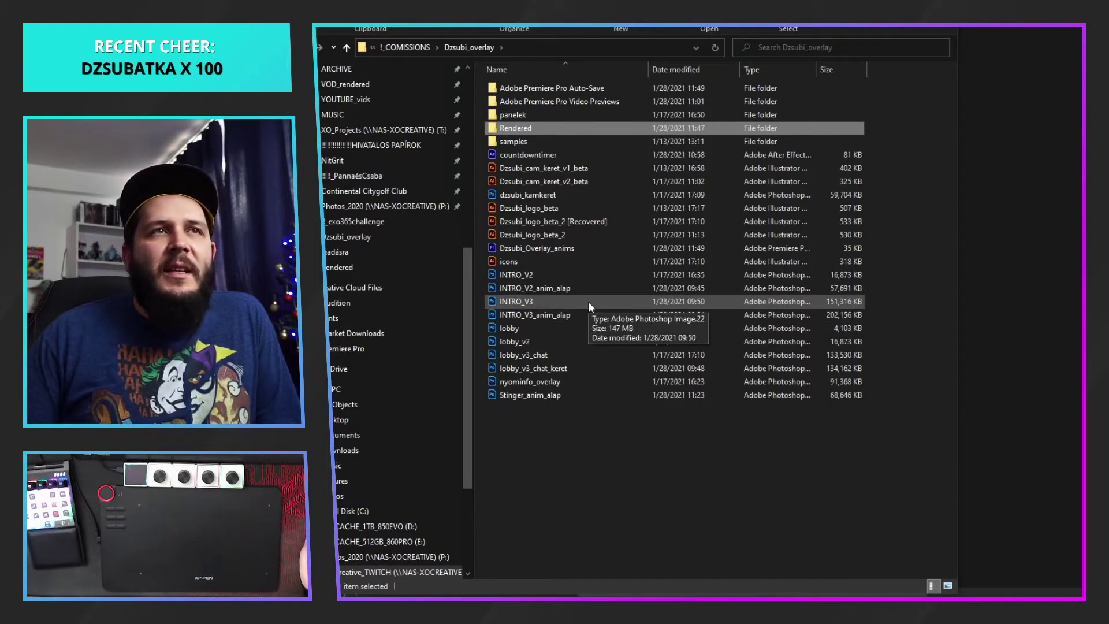
double_click(590, 354)
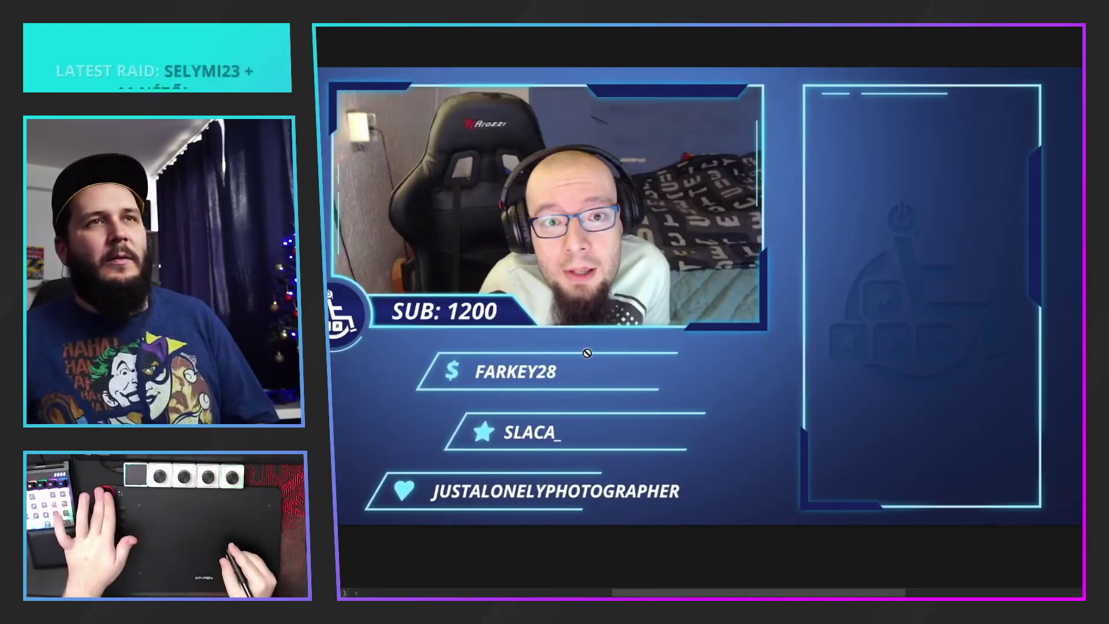
key("ctrl+minus")
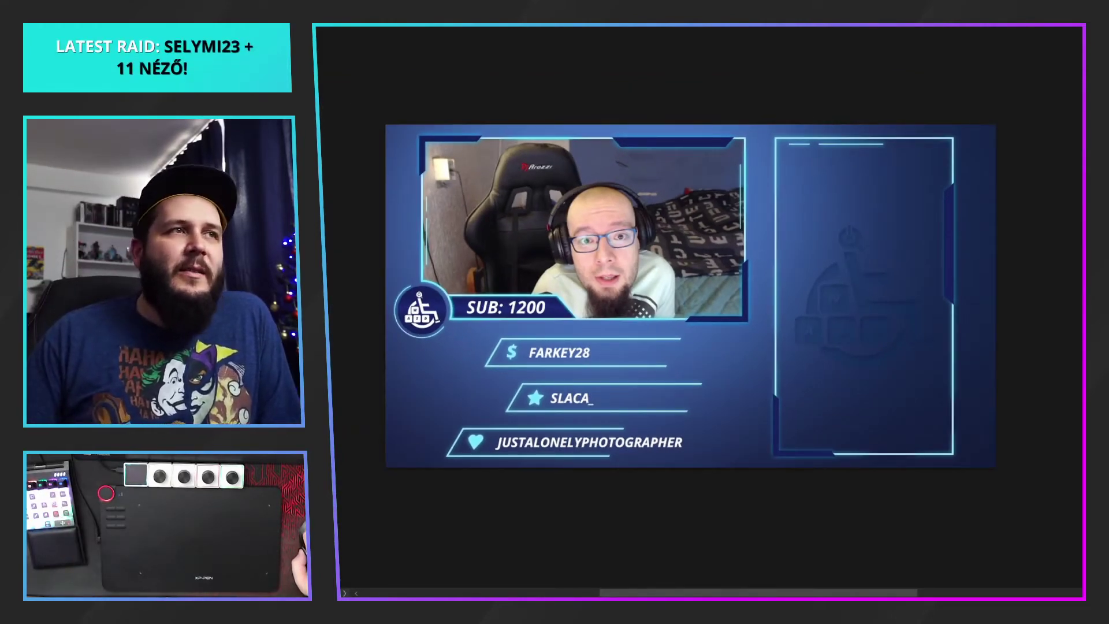
Open nyominfo_overlay for viewing, close it without saving, close the lobby overlay and return to the Dzsubi_overlay folder
key("alt+Tab")
double_click(558, 386)
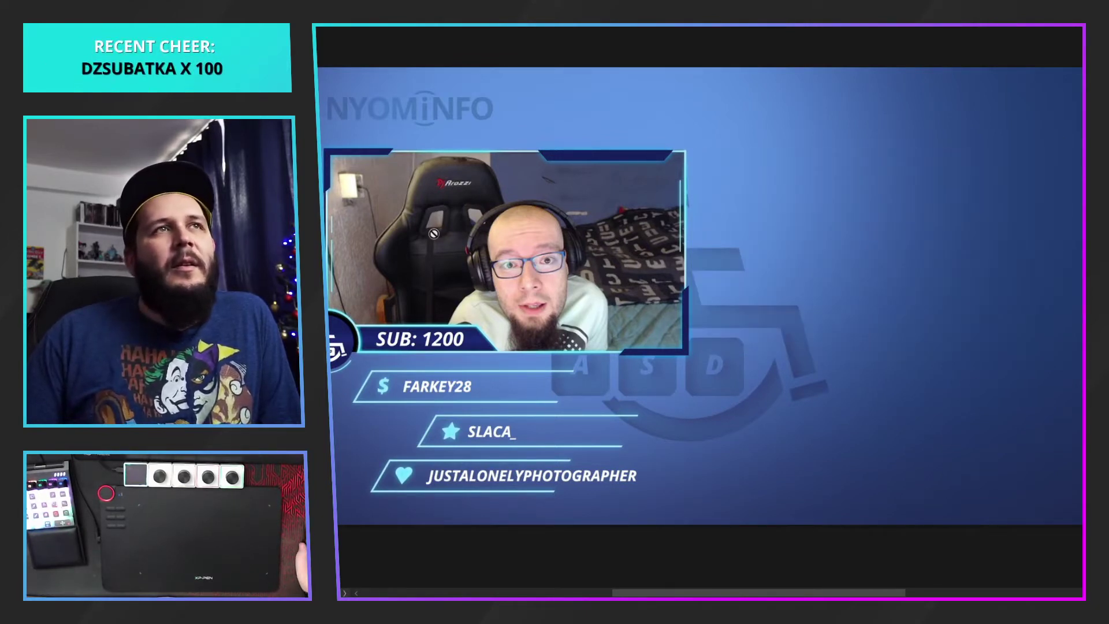
key("ctrl+w")
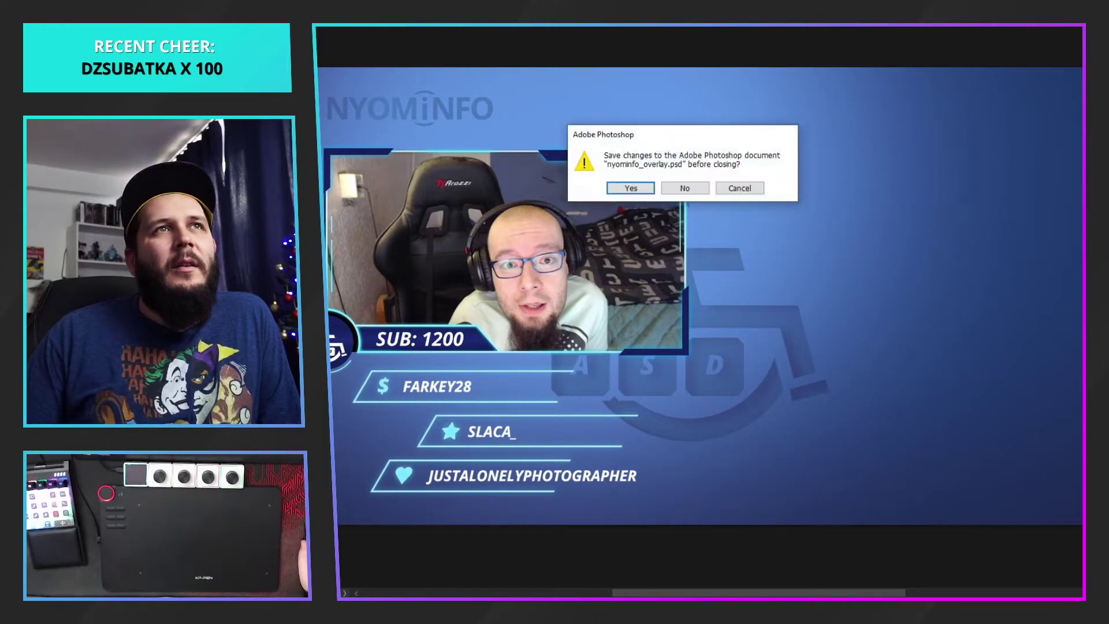
left_click(682, 193)
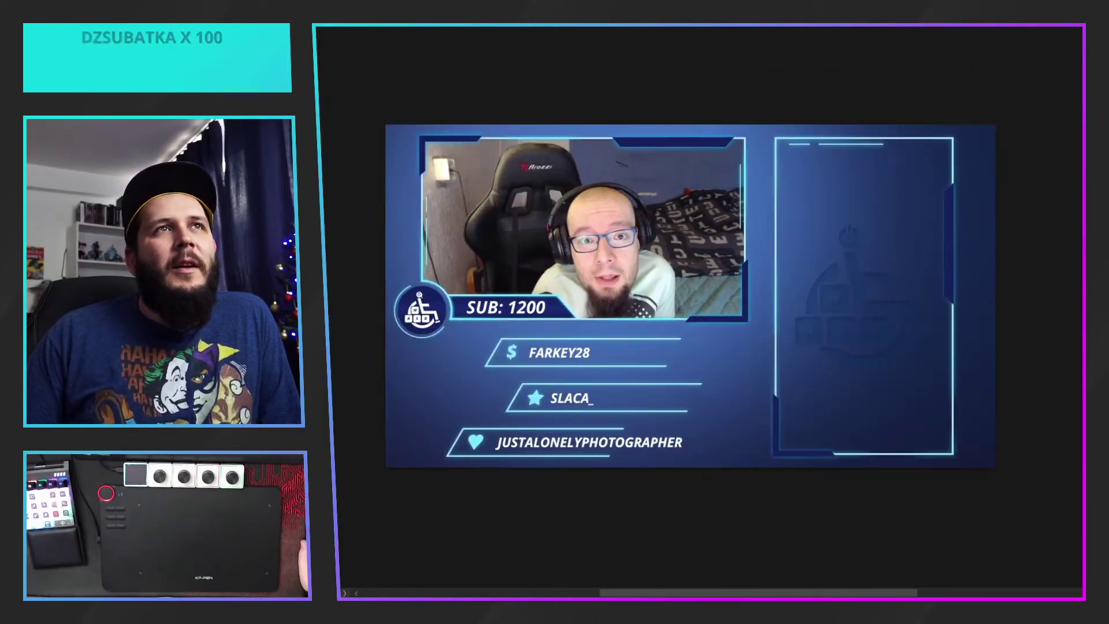
key("ctrl+w")
key("alt+Tab")
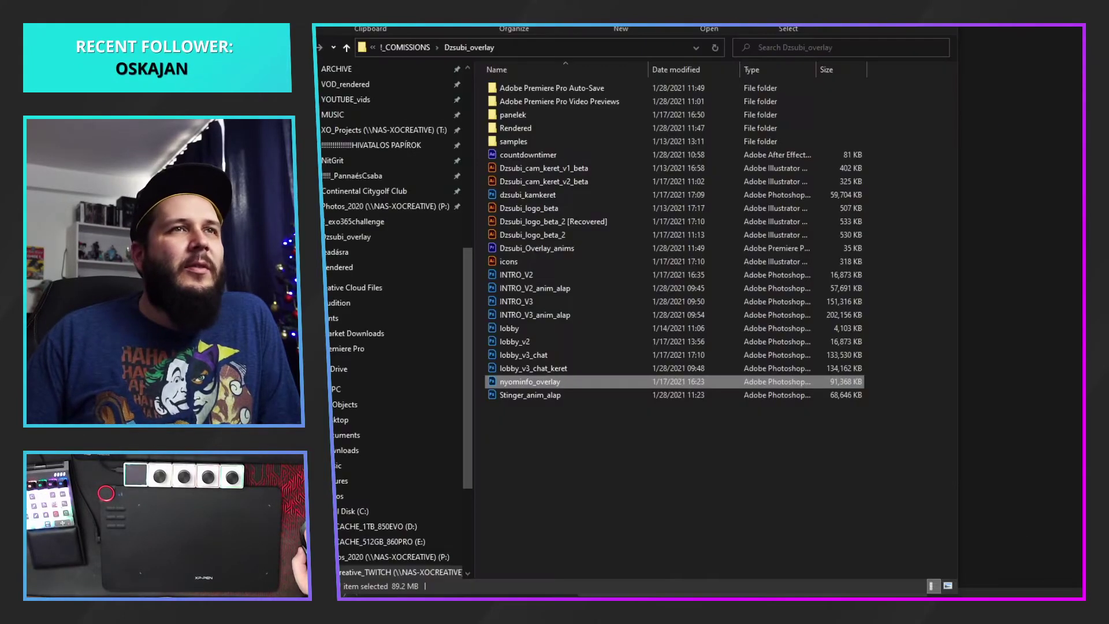
Open dzsubi_twitch_panels_320x120px from the panelek folder, view its DONATE panel, and return to the Doctor Strange illustration
left_click(534, 439)
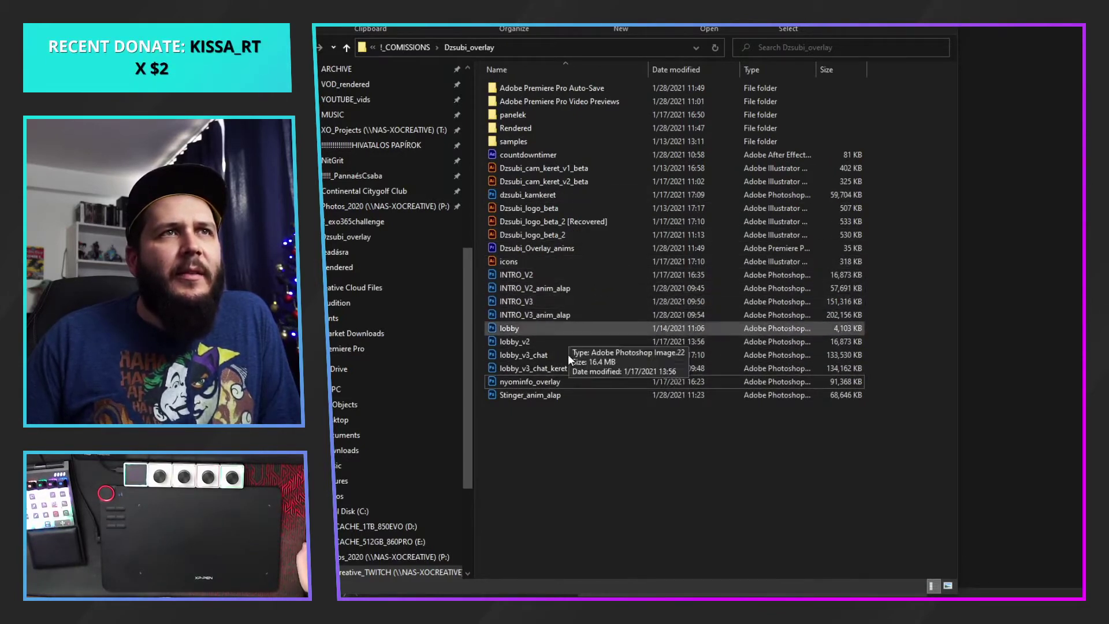
double_click(580, 113)
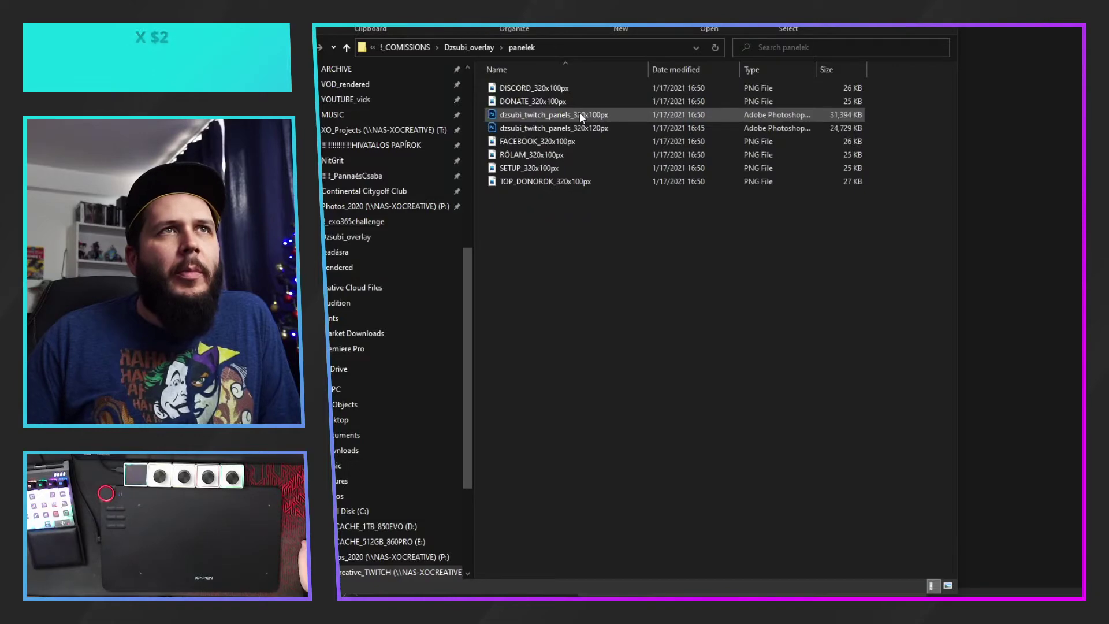
double_click(622, 126)
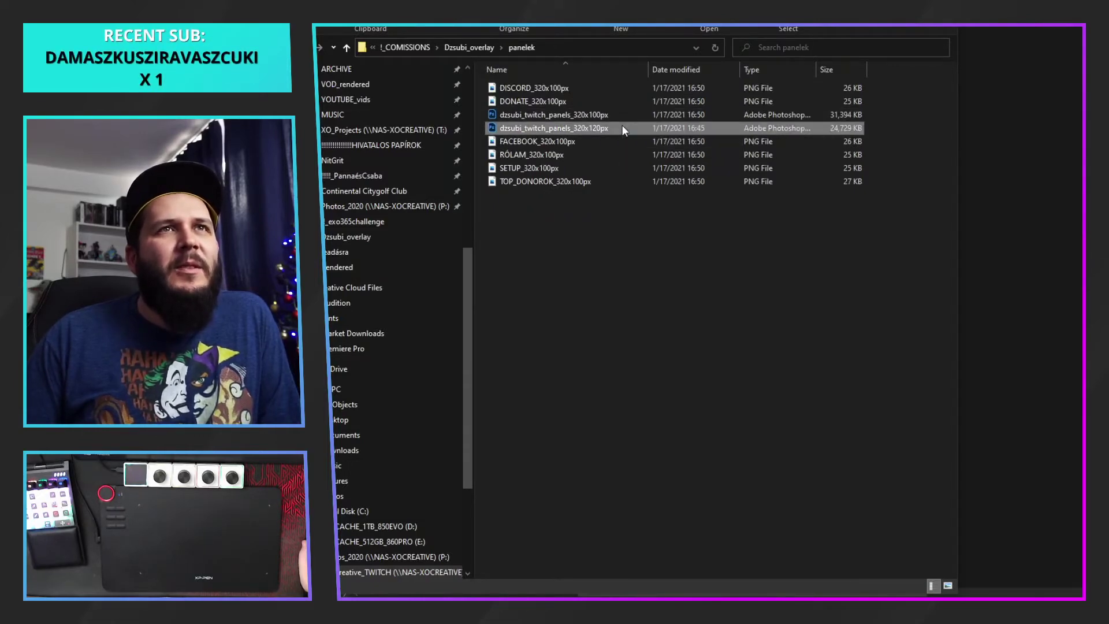
scroll(678, 290, "down", 4)
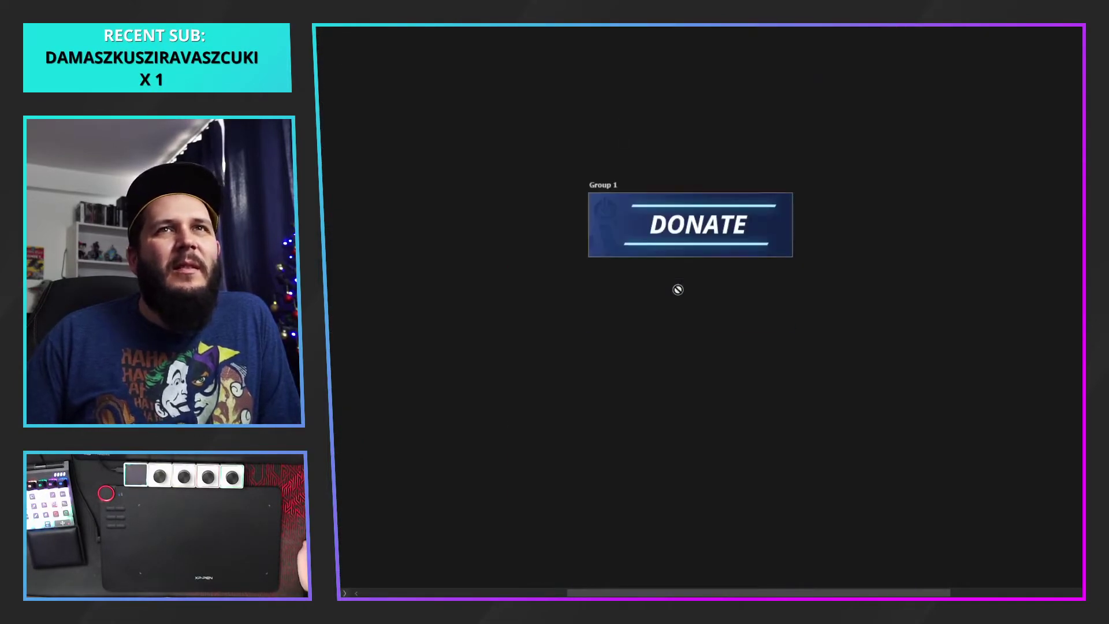
scroll(678, 282, "up", 3)
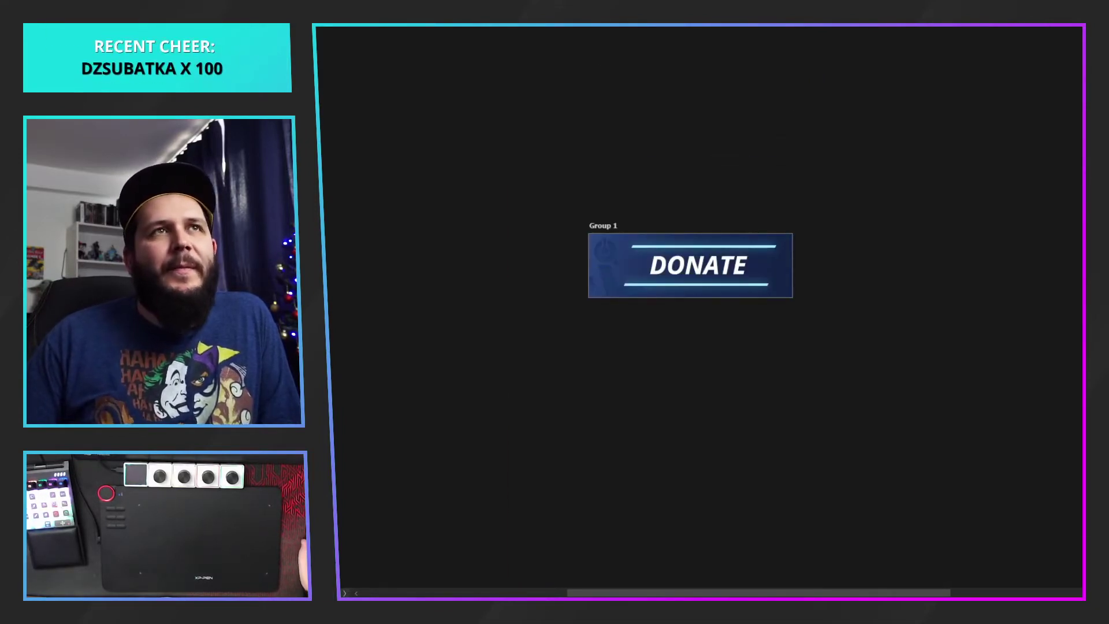
key("ctrl+Tab")
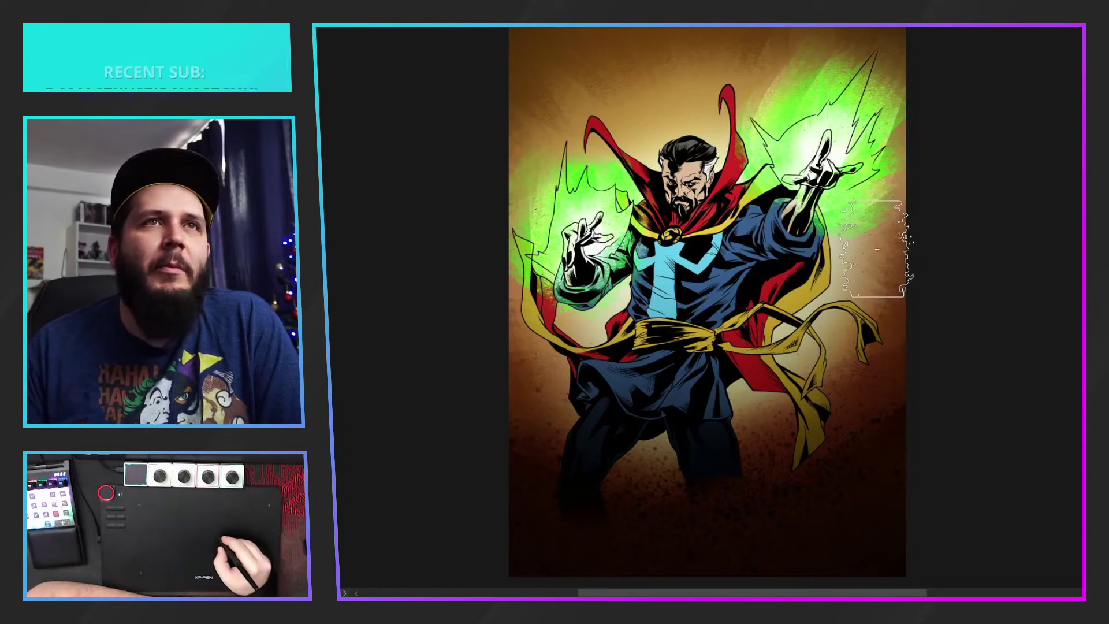
Try painting a bright speckled green and white glow over both hands, comparing the picture with and without it
left_click_drag(861, 234, 882, 229)
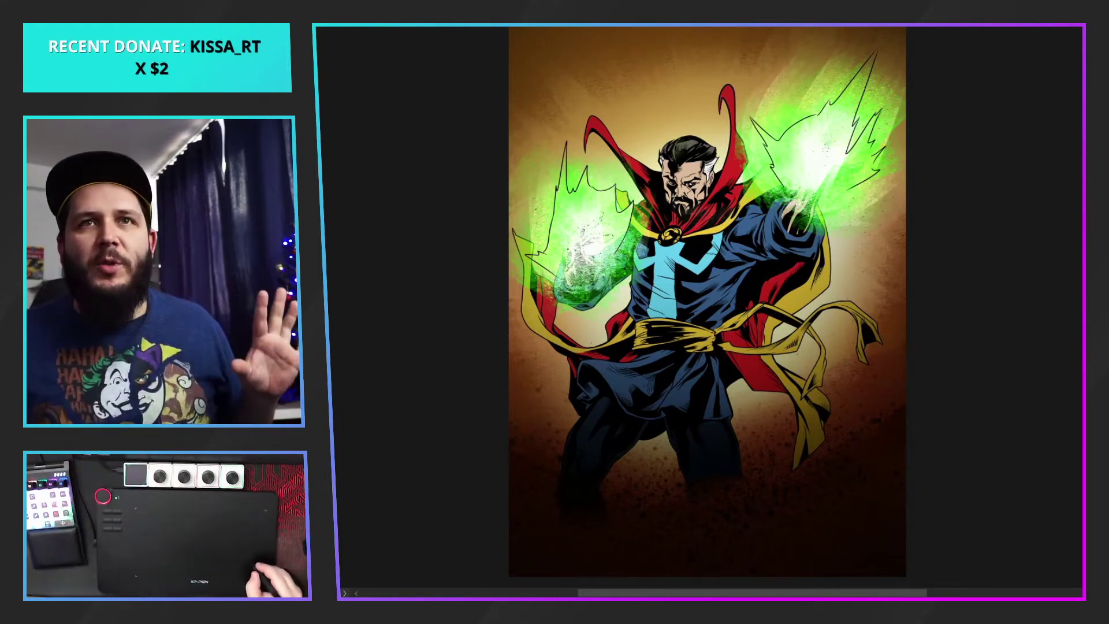
left_click_drag(825, 154, 822, 156)
key("ctrl+z")
key("ctrl+y")
key("ctrl+y")
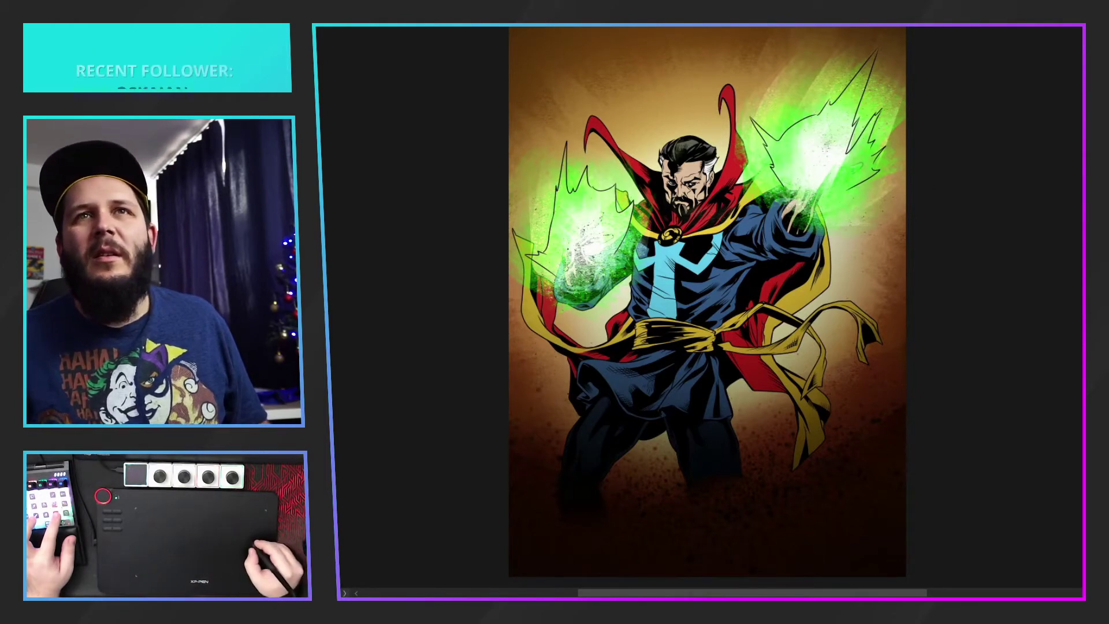
key("ctrl+comma")
key("ctrl+comma")
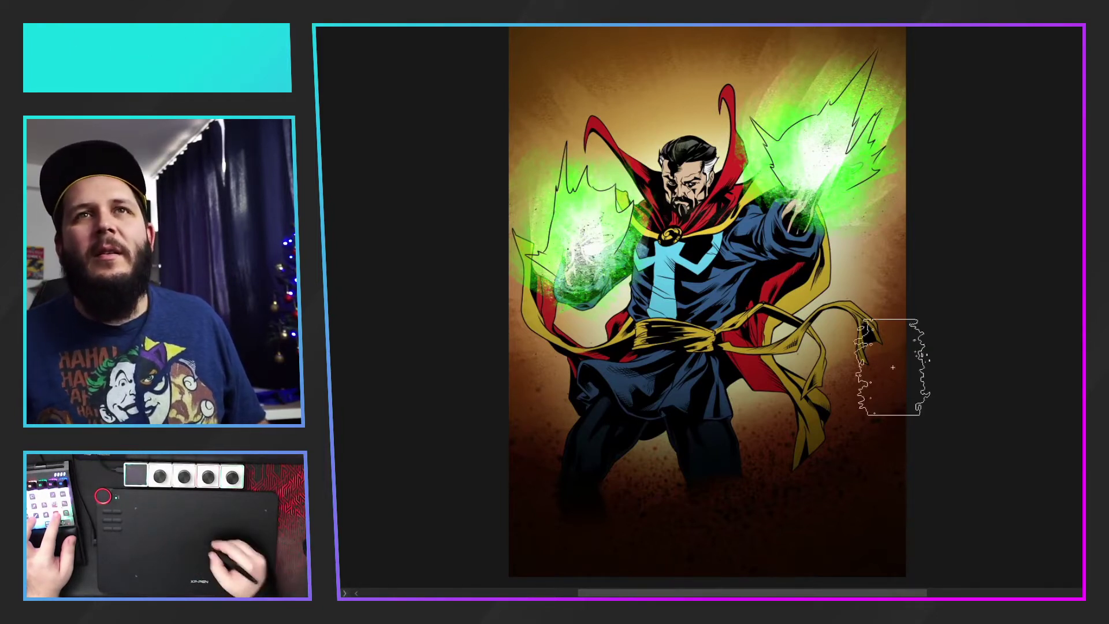
Try a solid green stroke over the raised hand, undo it, cancel the layer style settings and remove the glow covering both hands
mouse_move(811, 160)
left_mouse_down()
mouse_move(819, 183)
mouse_move(799, 171)
mouse_move(838, 119)
left_mouse_up()
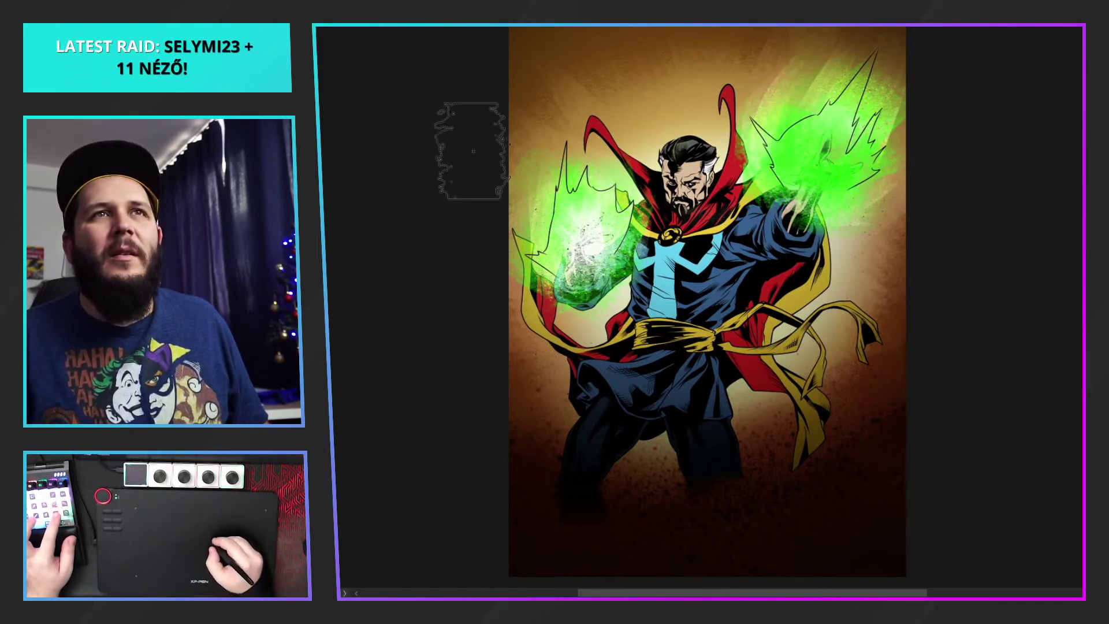
key("ctrl+z")
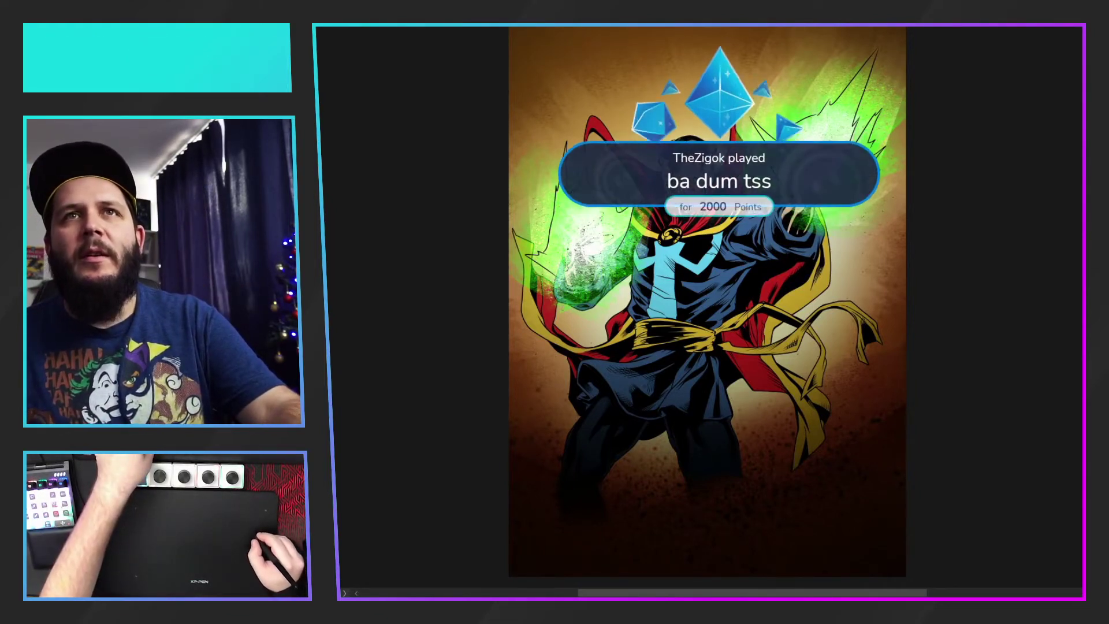
key("ctrl+shift+l")
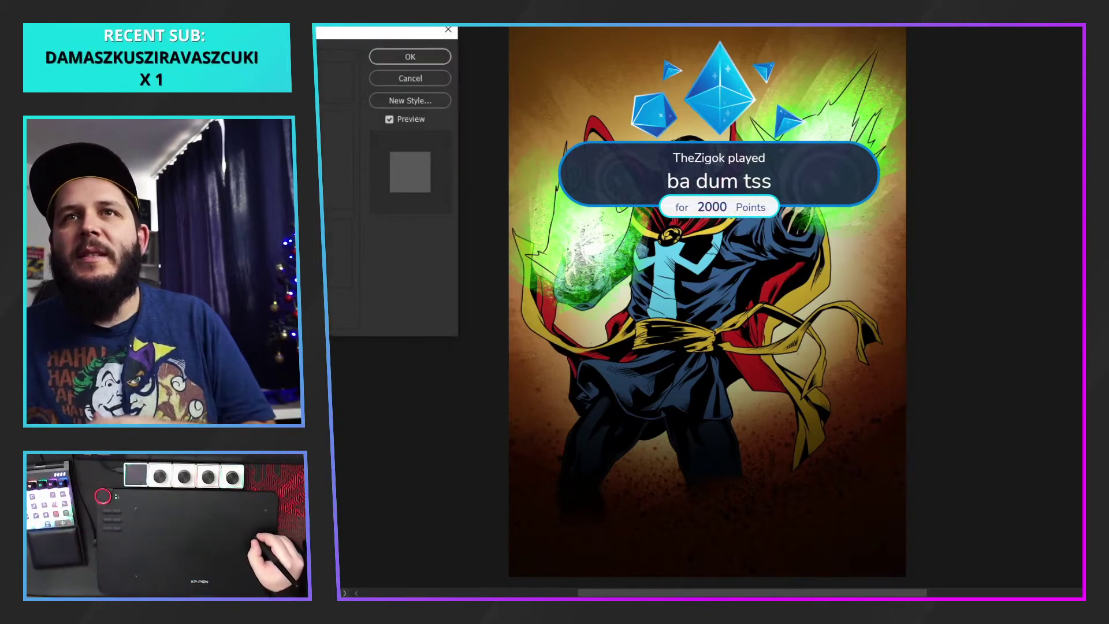
left_click(442, 76)
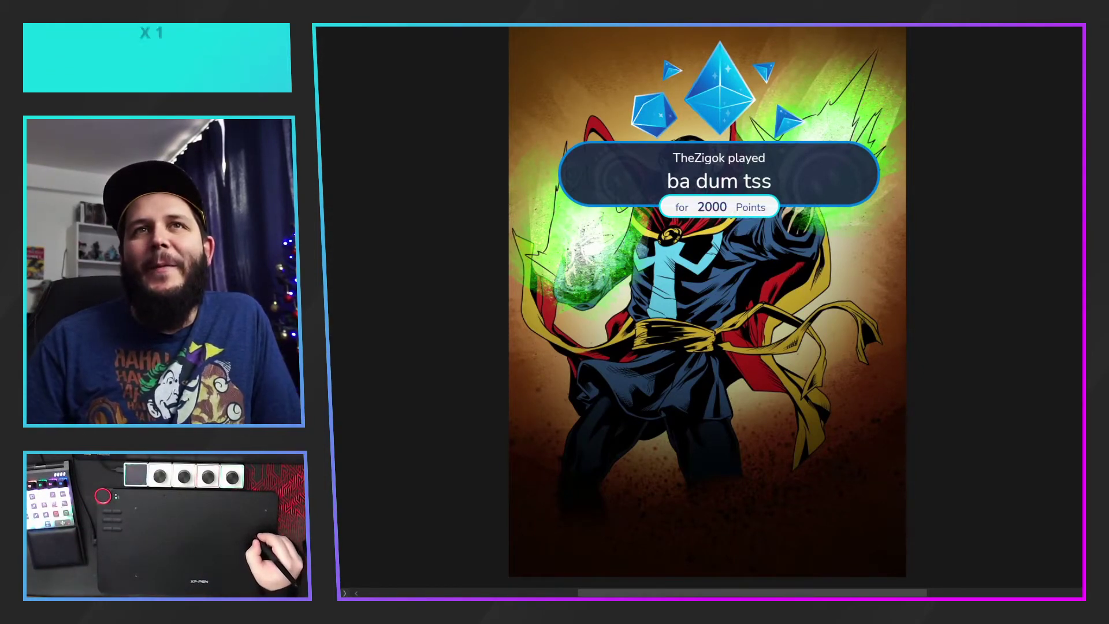
key("ctrl+z")
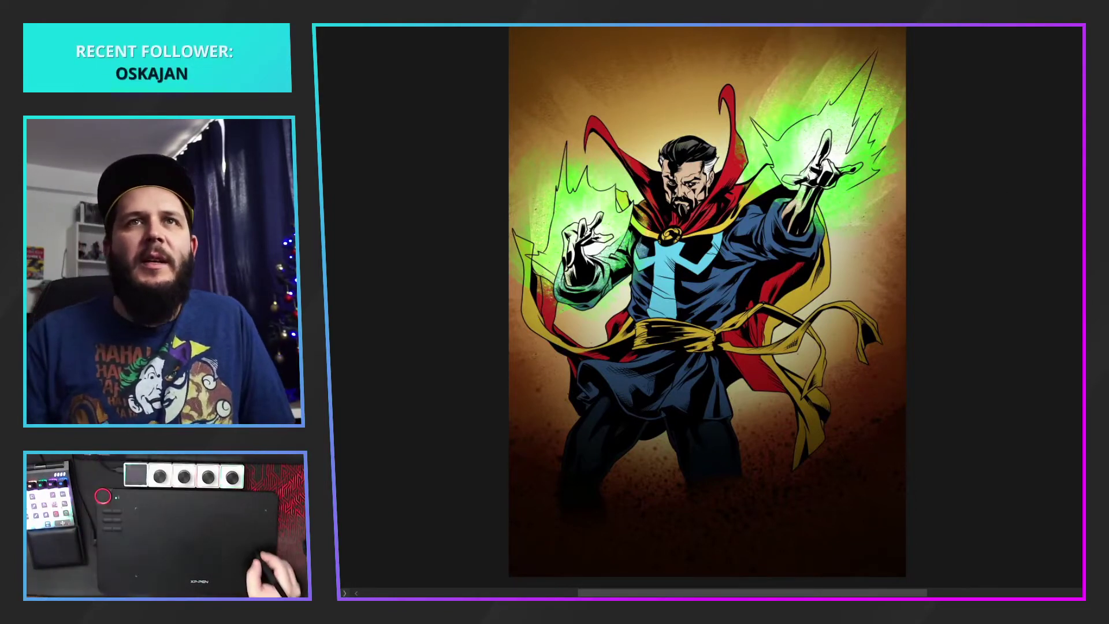
Shrink the brush to about 908 and paint a white glow over the linework of both hands
key("3")
key("4")
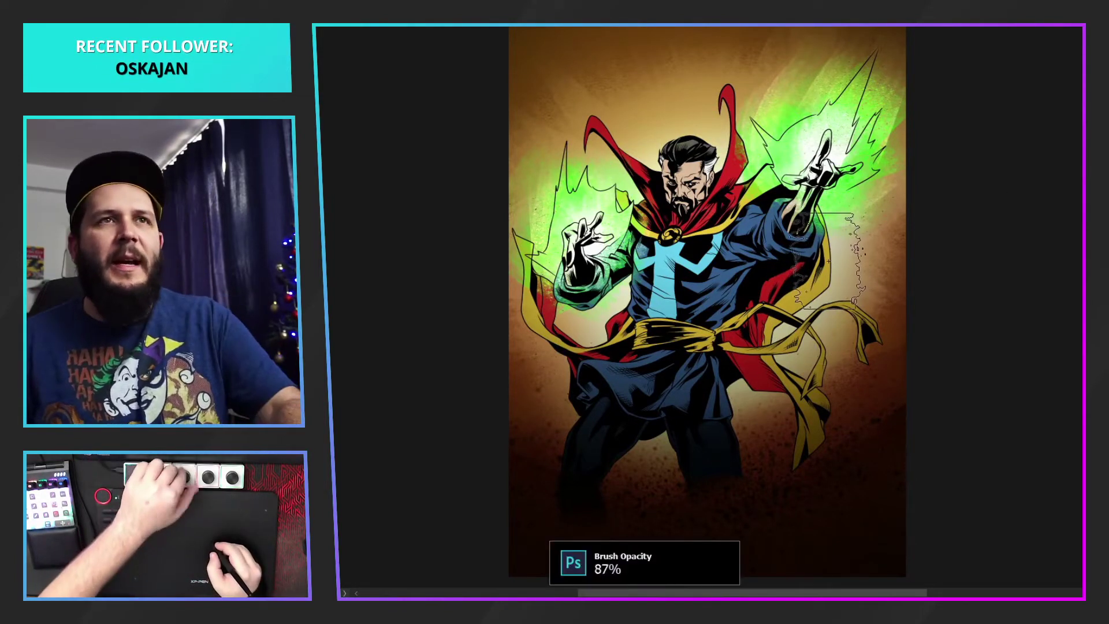
key("bracketleft")
key("bracketleft")
key("bracketleft")
key("bracketleft")
key("bracketleft")
key("bracketleft")
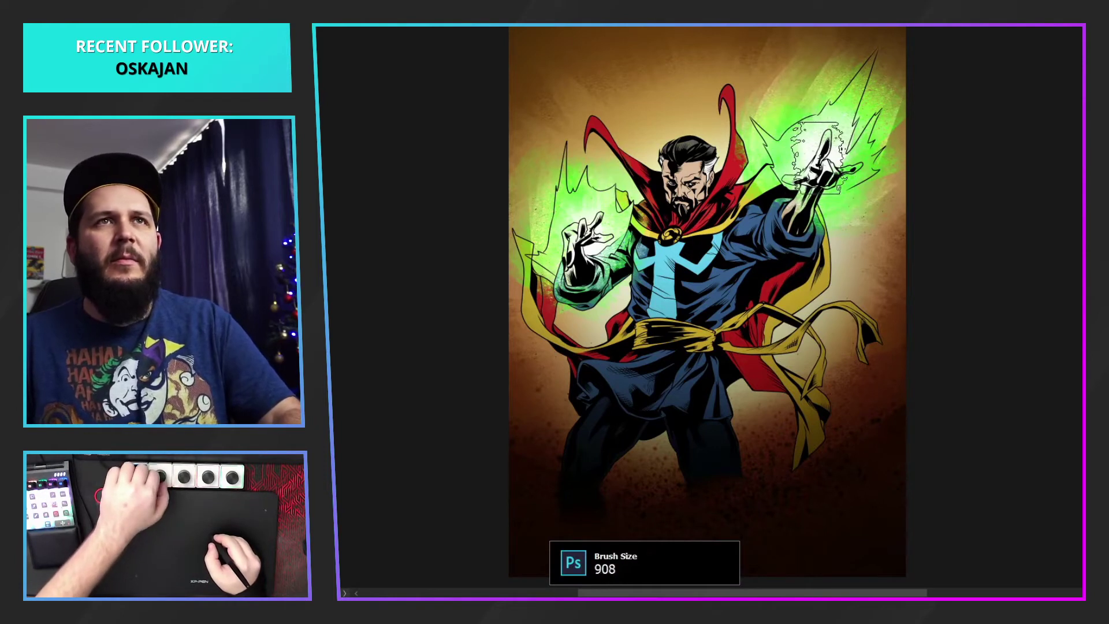
mouse_move(825, 142)
left_mouse_down()
mouse_move(801, 184)
mouse_move(837, 125)
mouse_move(824, 190)
mouse_move(810, 171)
mouse_move(832, 162)
left_mouse_up()
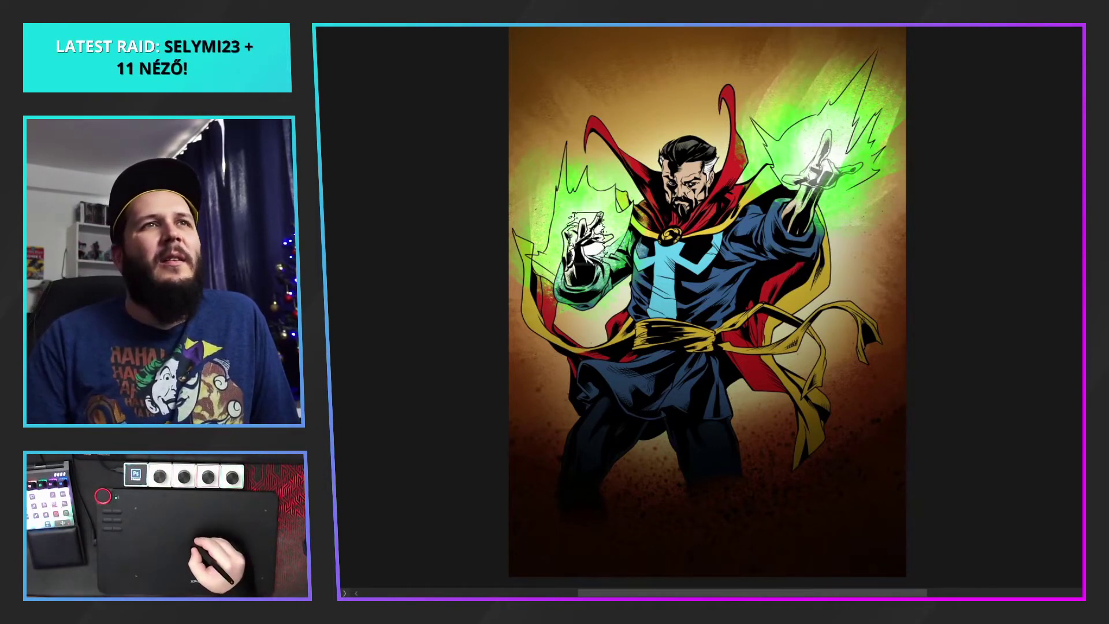
mouse_move(561, 232)
left_mouse_down()
mouse_move(590, 202)
mouse_move(579, 249)
mouse_move(635, 254)
left_mouse_up()
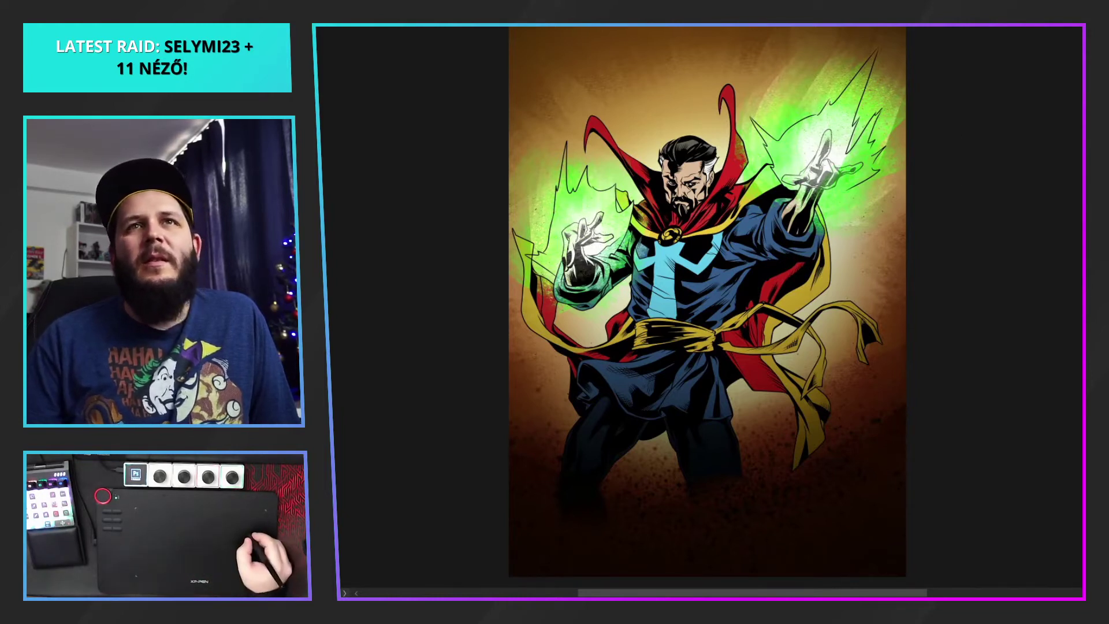
Compare the picture with and without the flame outlines around the hands and give them a dark green (1f6e2a) colour overlay
key("ctrl+comma")
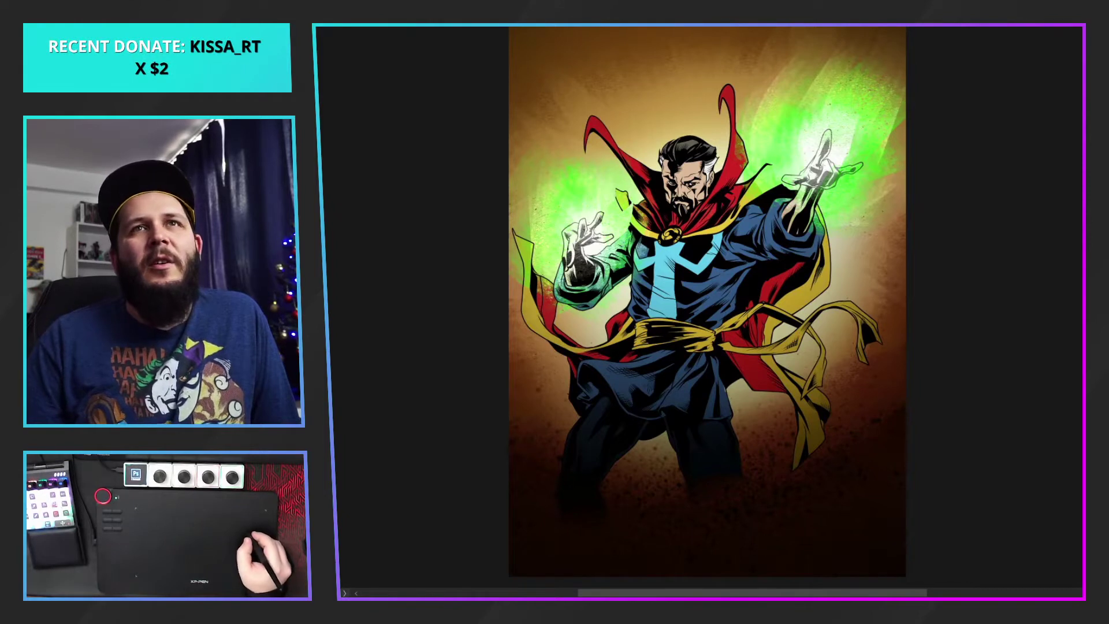
key("ctrl+comma")
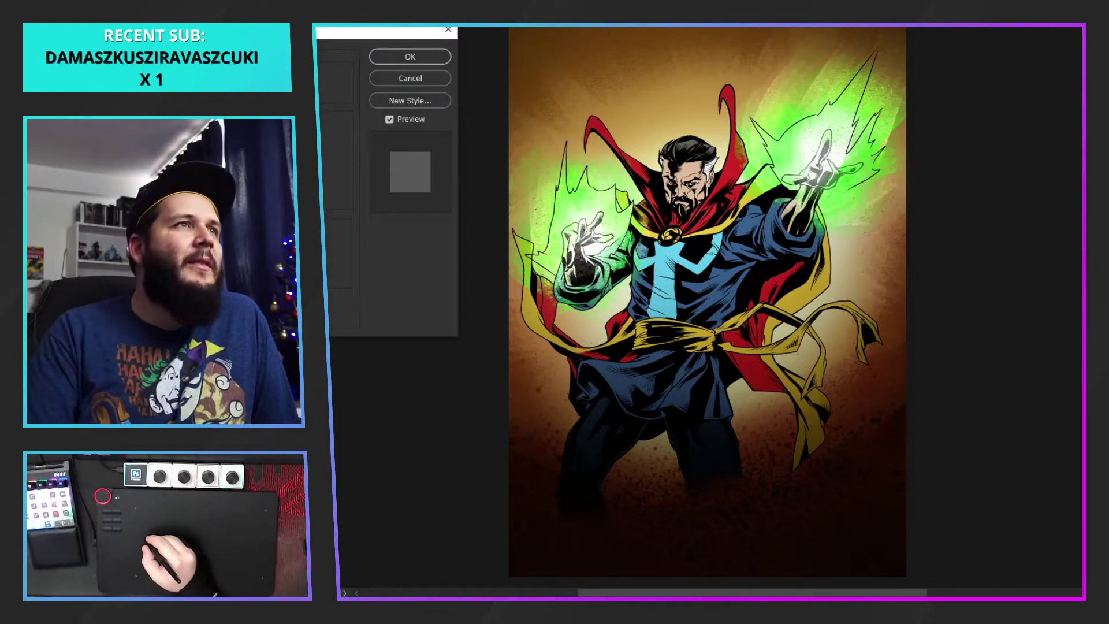
left_click(271, 76)
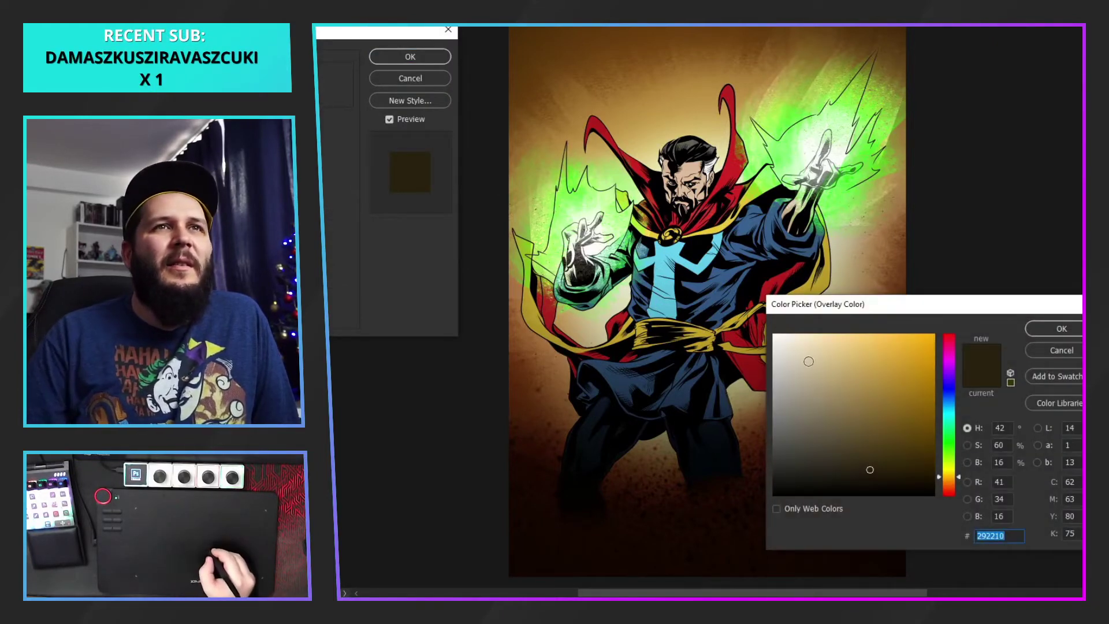
left_click_drag(807, 362, 766, 324)
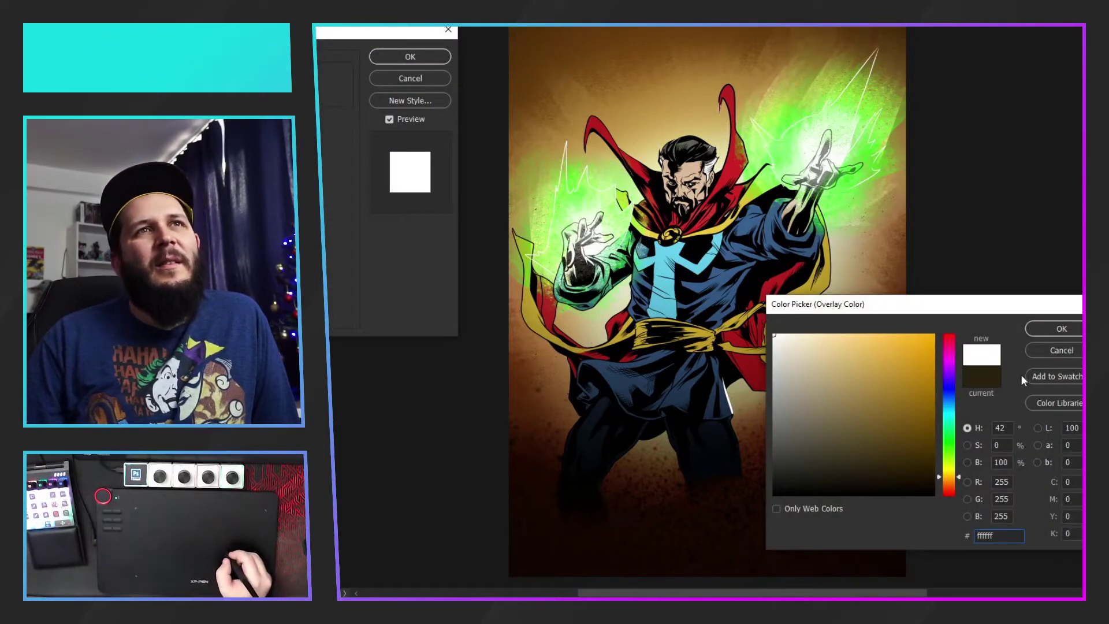
left_click(948, 443)
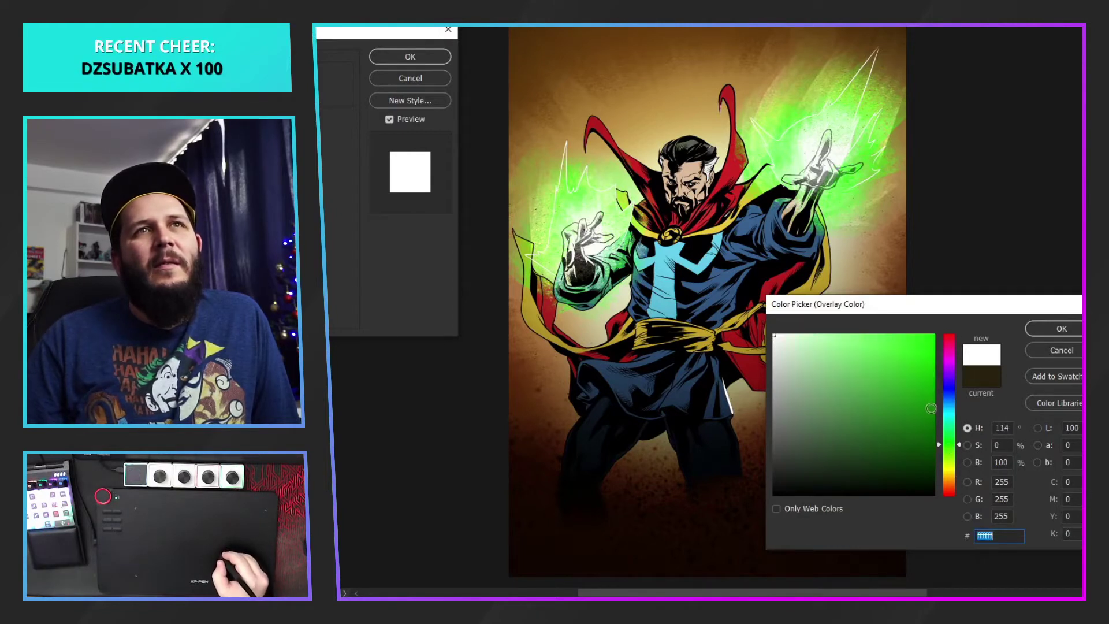
left_click_drag(920, 358, 932, 346)
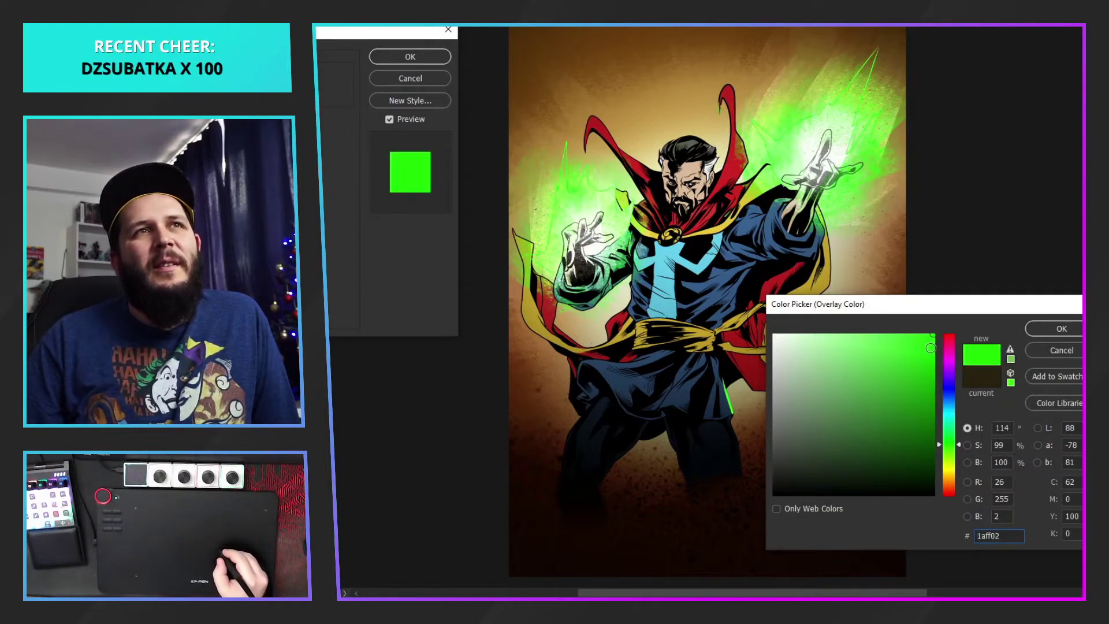
left_click_drag(939, 445, 940, 470)
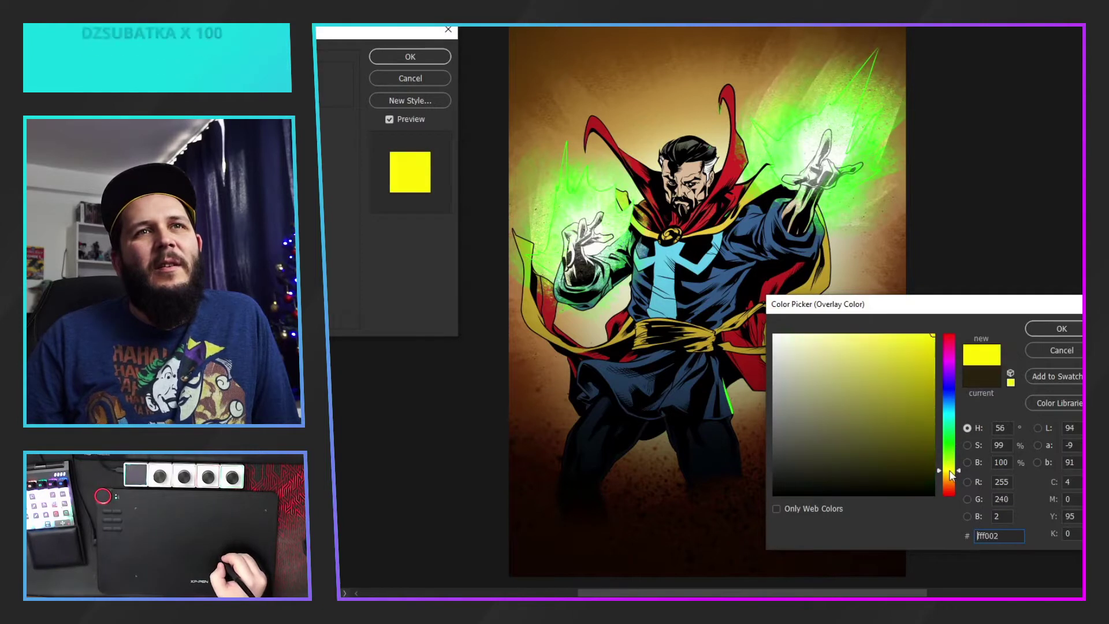
mouse_move(925, 373)
left_mouse_down()
mouse_move(929, 337)
mouse_move(891, 352)
mouse_move(844, 341)
left_mouse_up()
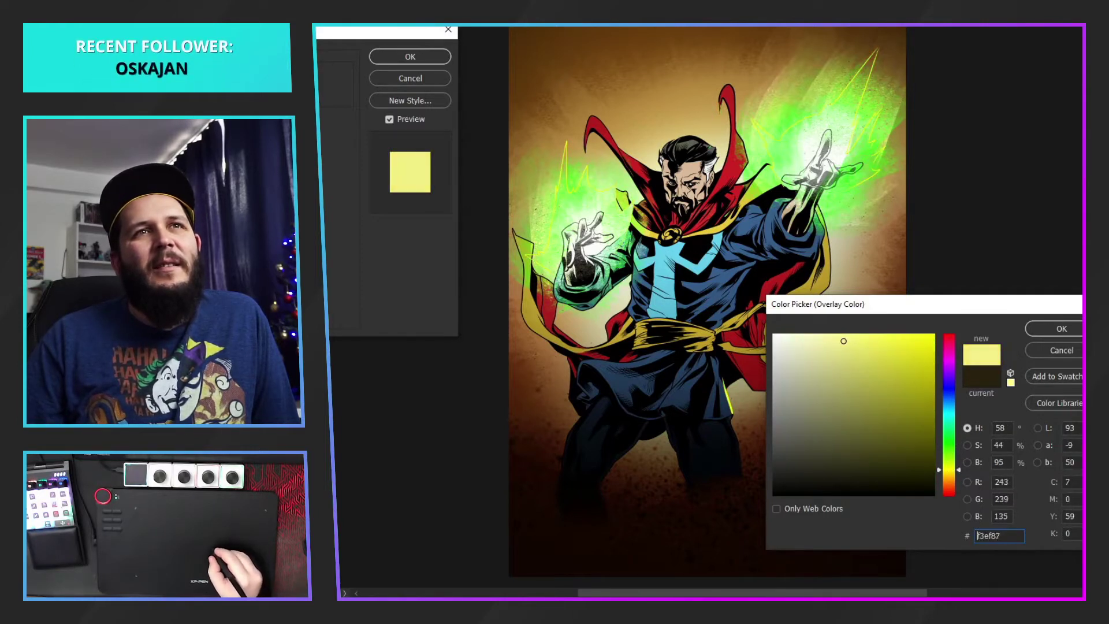
left_click_drag(953, 456, 949, 444)
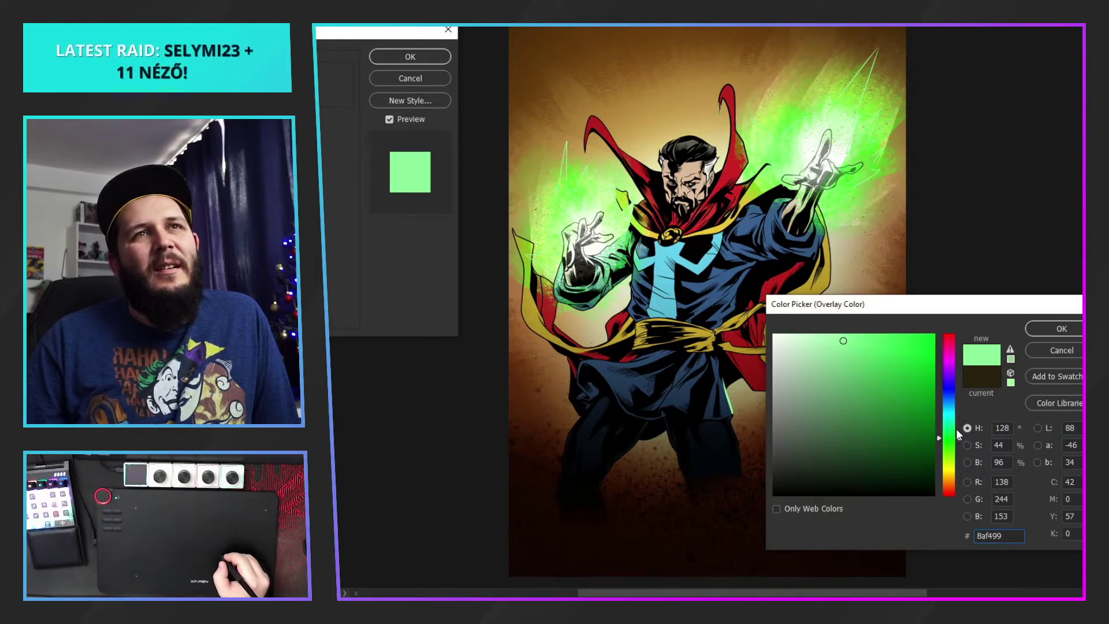
mouse_move(877, 427)
left_mouse_down()
mouse_move(872, 453)
mouse_move(890, 426)
left_mouse_up()
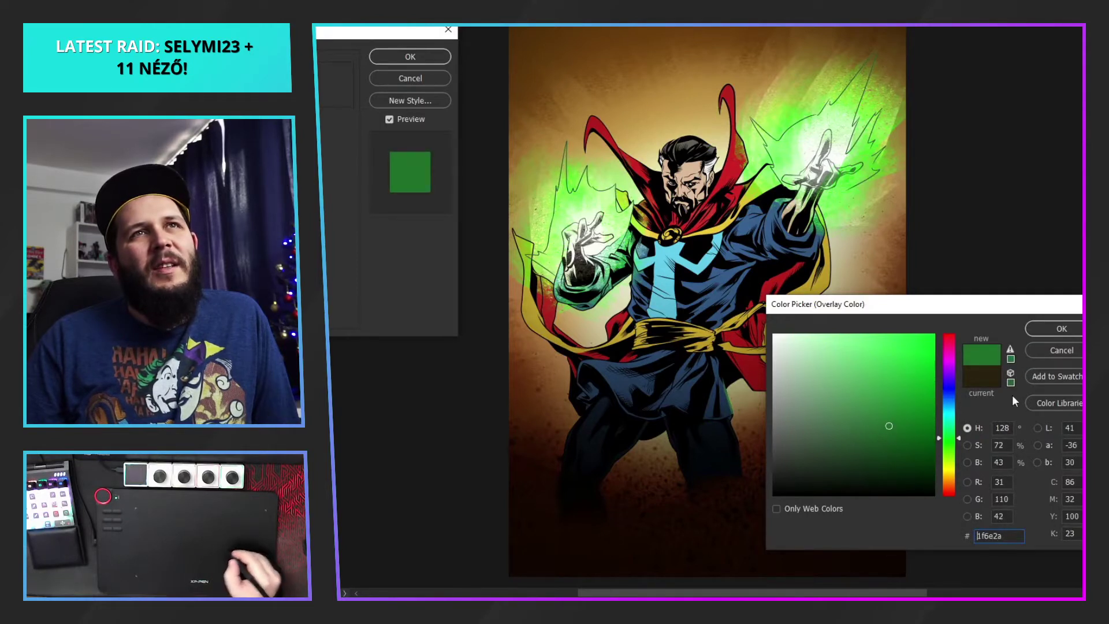
left_click(1062, 328)
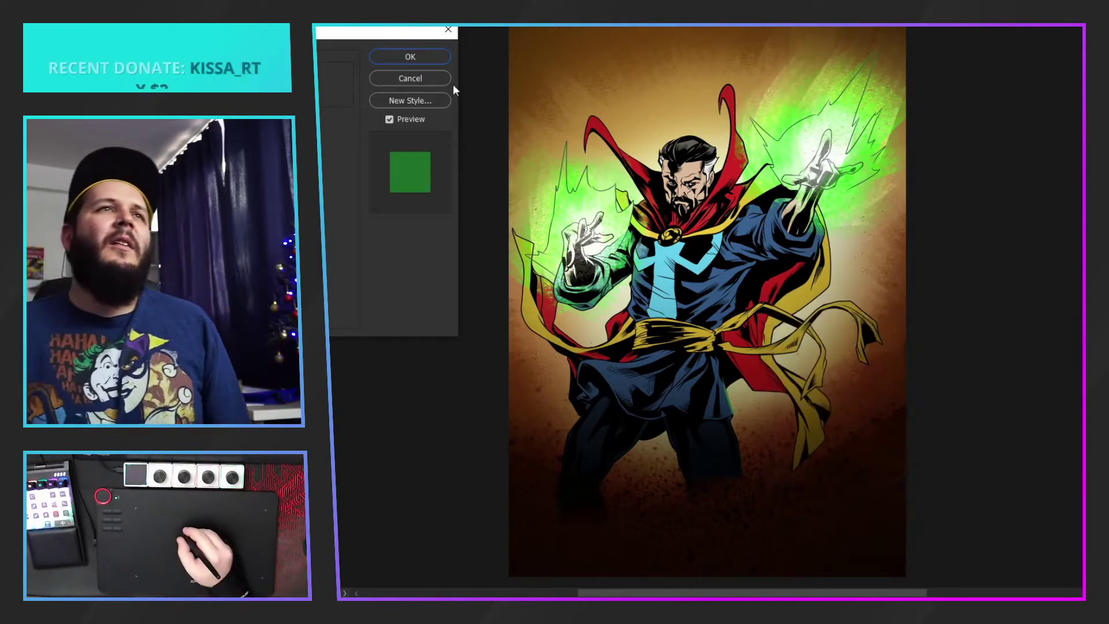
left_click(429, 53)
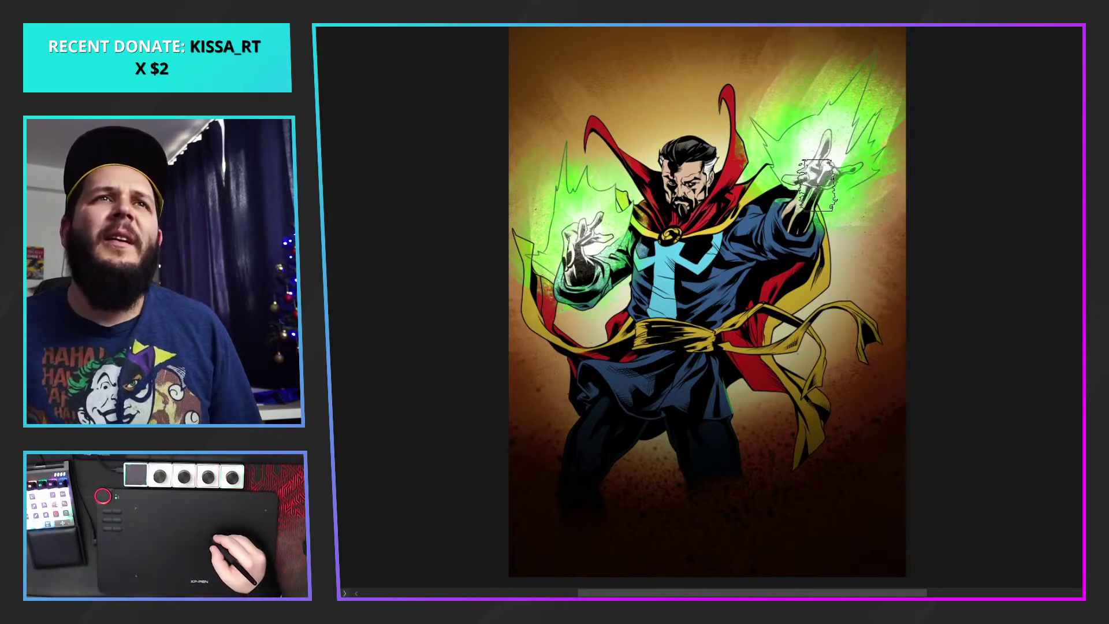
Strengthen the speckled glow over both hands and tint it pale green, checking the painted area up close
left_click_drag(818, 186, 834, 167)
key("ctrl+z")
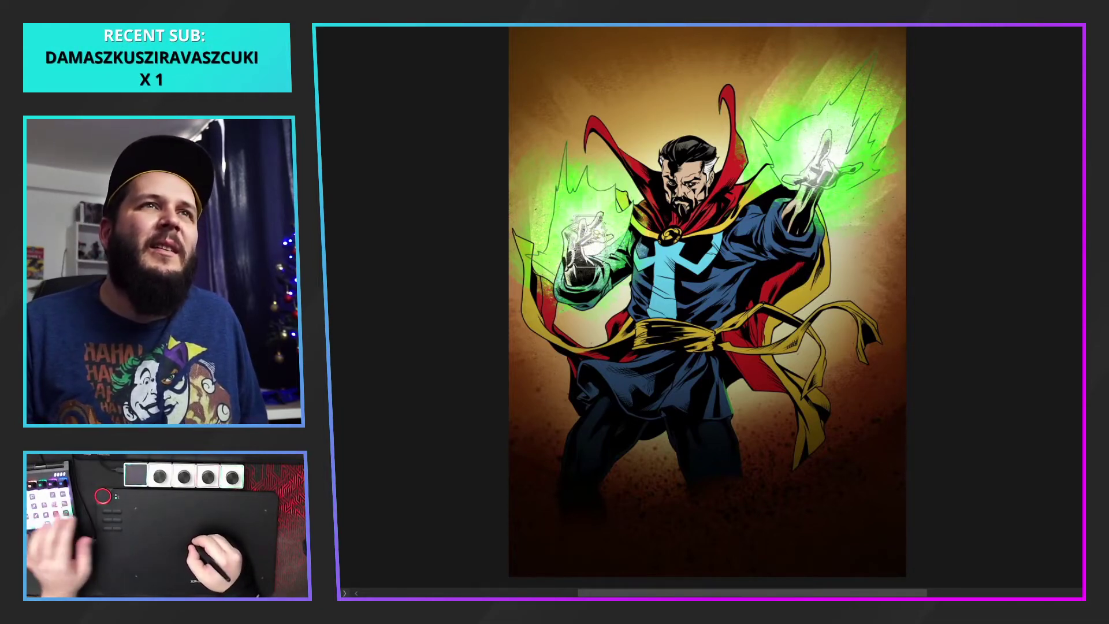
key("ctrl+plus")
key("ctrl+plus")
key("ctrl+plus")
key("ctrl+plus")
key("ctrl+plus")
key("ctrl+plus")
key("ctrl+plus")
key("ctrl+plus")
key("ctrl+plus")
key("ctrl+plus")
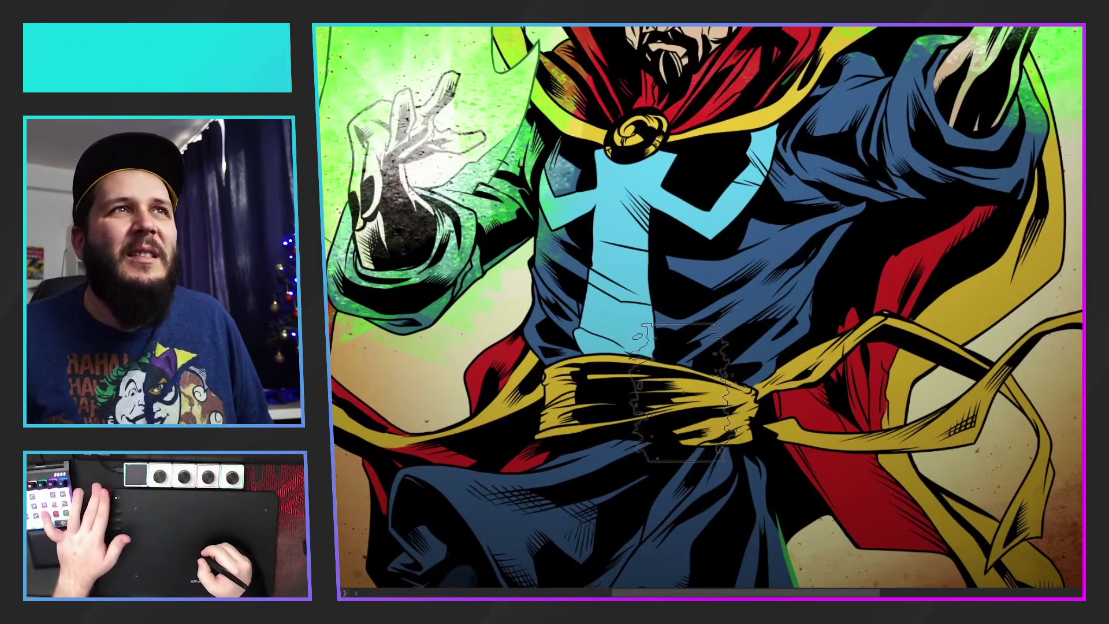
scroll(692, 388, "down", 5)
scroll(689, 383, "down", 2)
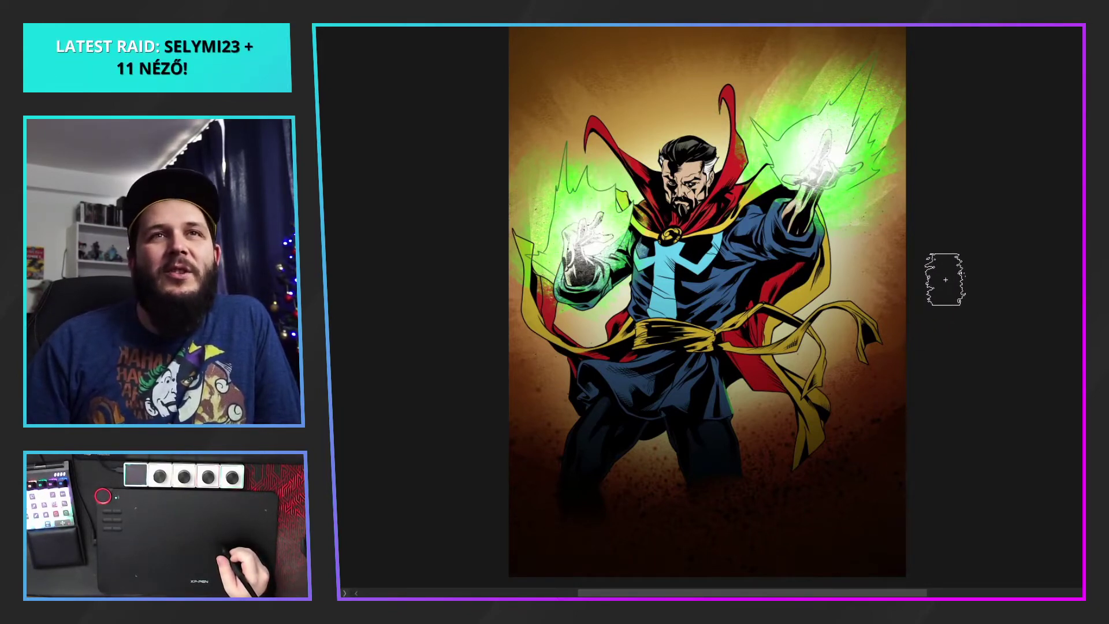
key("F6")
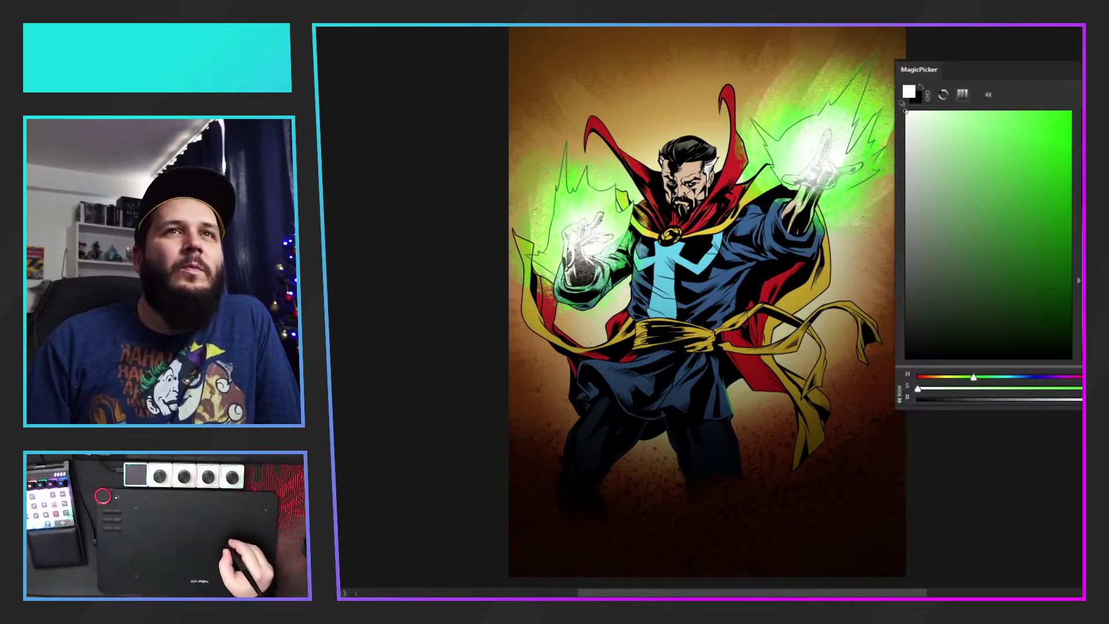
key("F5")
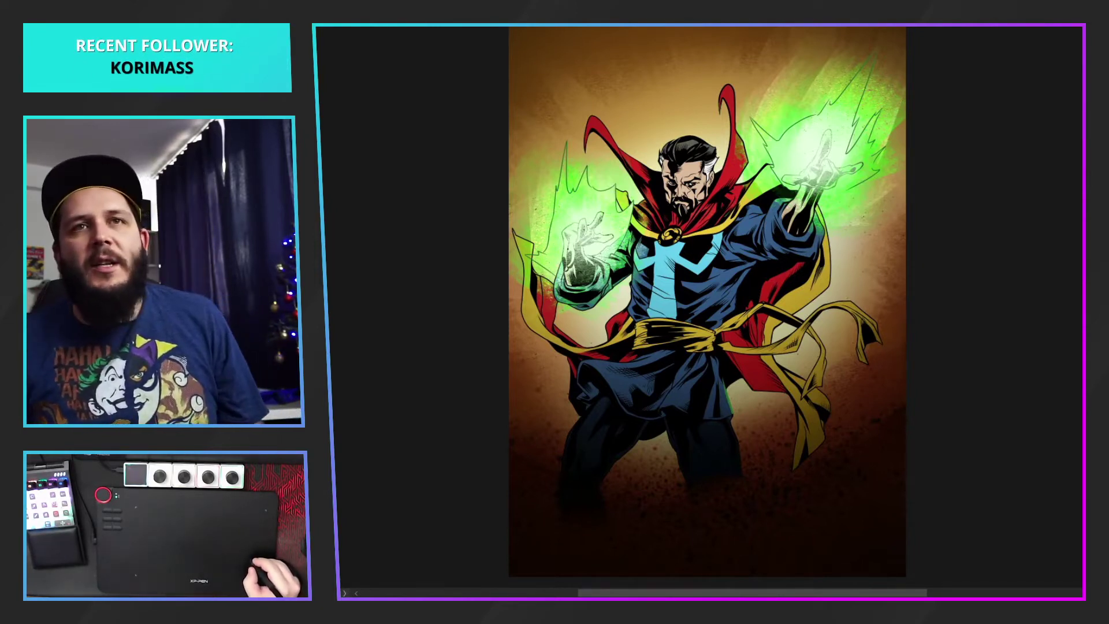
Set the solid colour of the trouser legs to a brighter blue (1d5ba3)
left_click(907, 419)
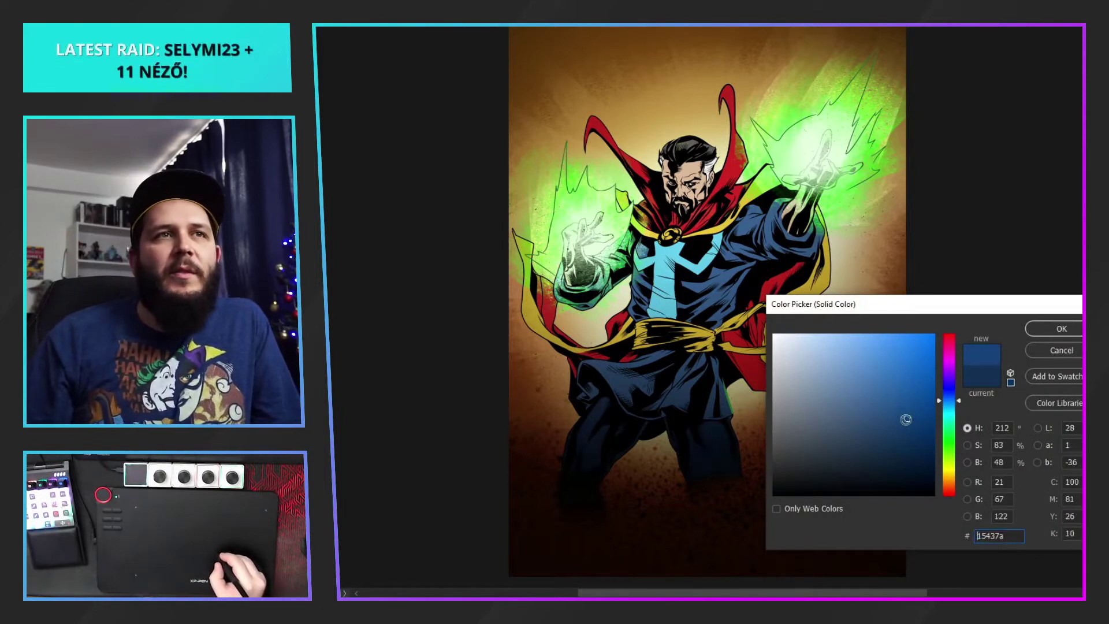
left_click(909, 408)
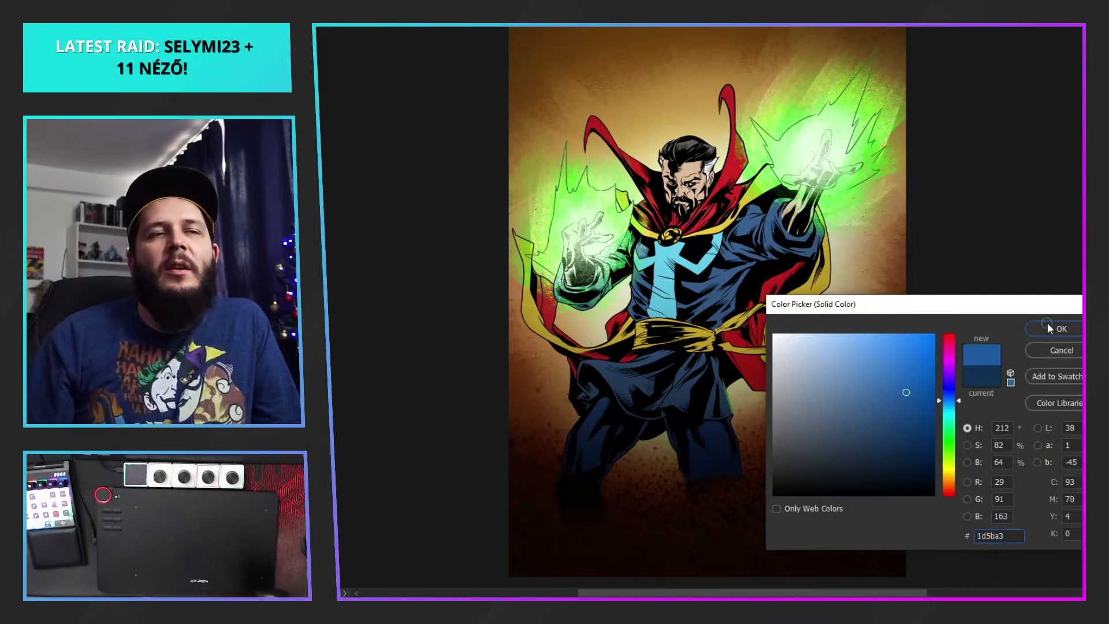
left_click(1048, 324)
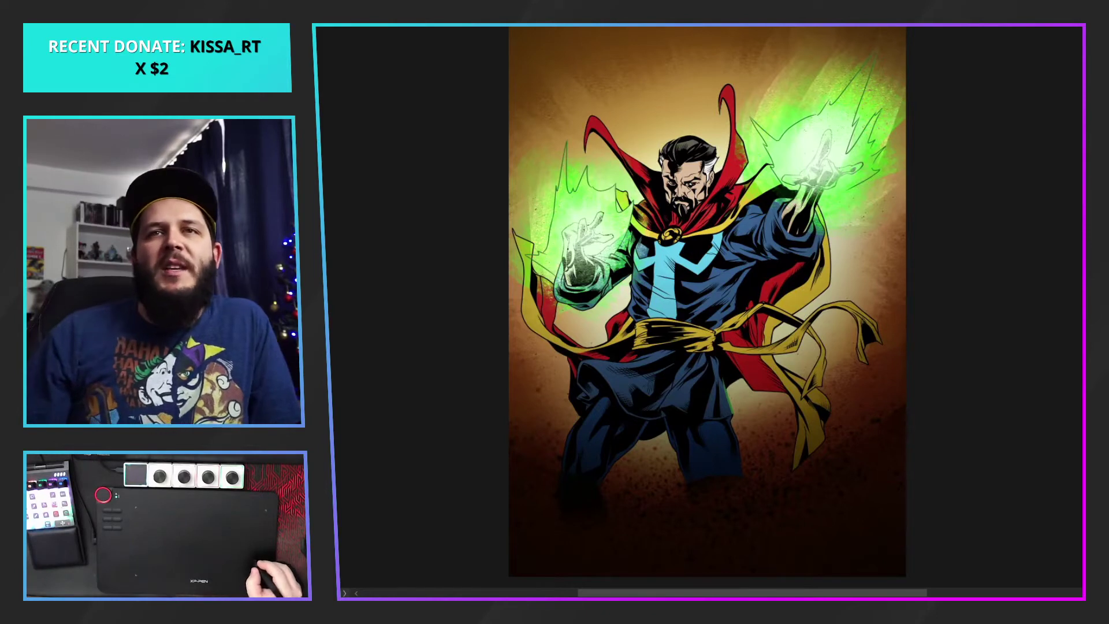
Set the solid colour of the tunic to a light blue (639ee3)
double_click(1084, 491)
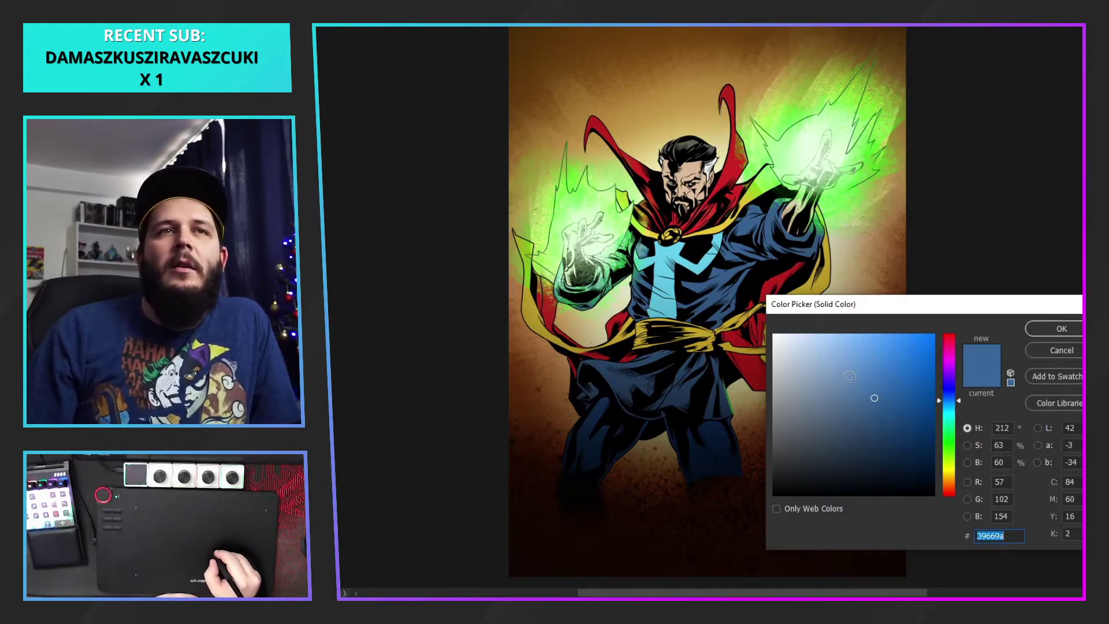
left_click(869, 382)
left_click(864, 359)
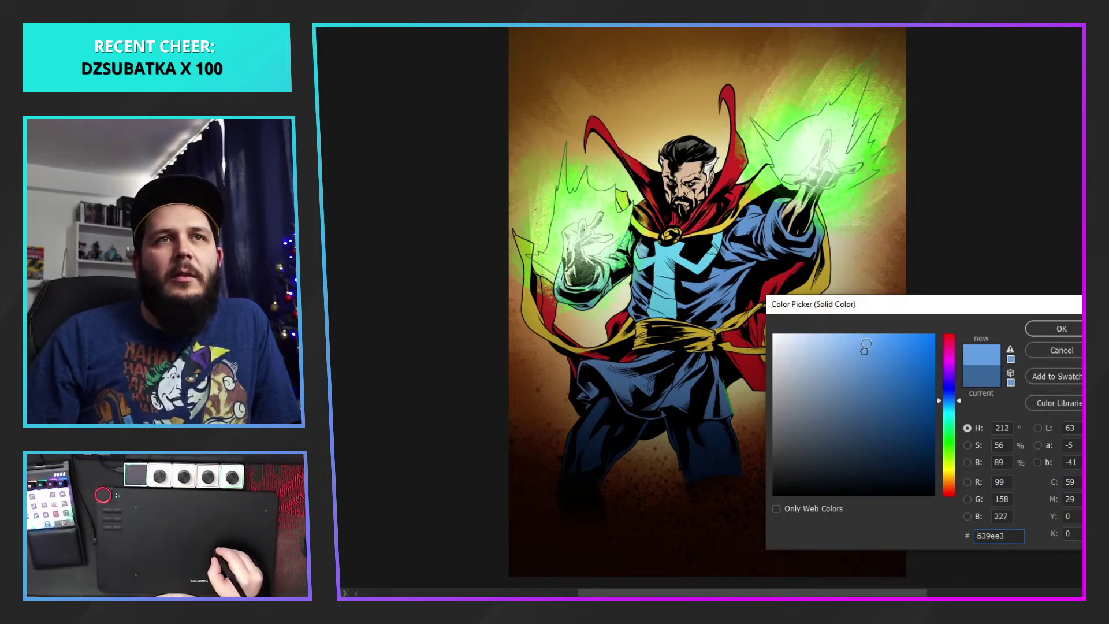
left_click(1062, 330)
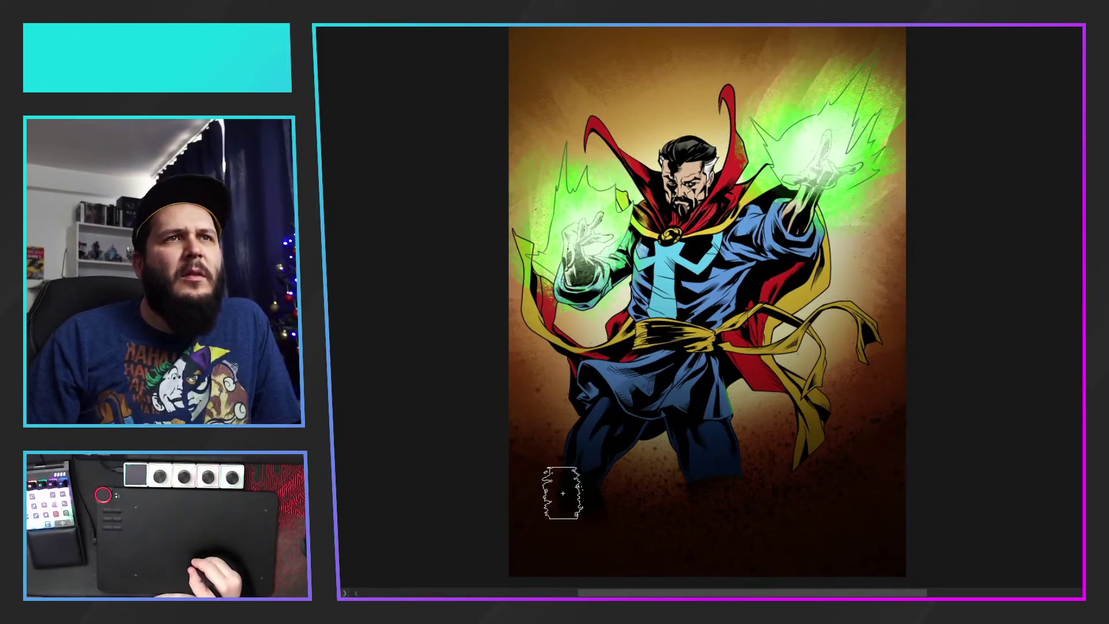
Paint darker textured shading over the tunic's skirt below the yellow sash
key("ctrl+plus")
key("ctrl+plus")
key("ctrl+plus")
key("ctrl+plus")
key("ctrl+plus")
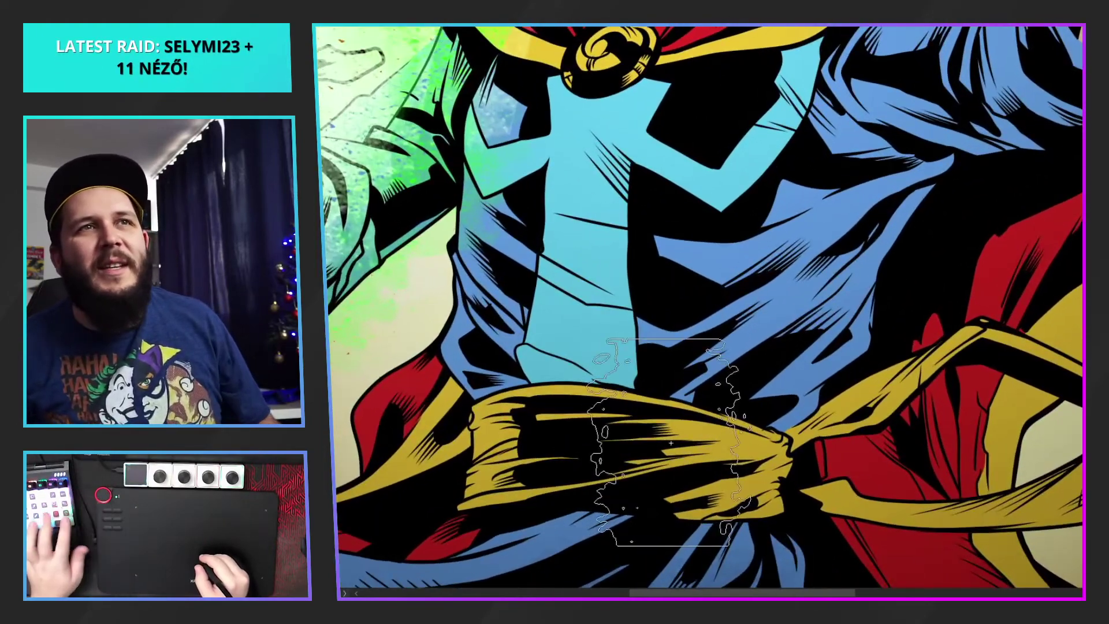
left_click_drag(671, 409, 742, 23)
left_click(703, 473)
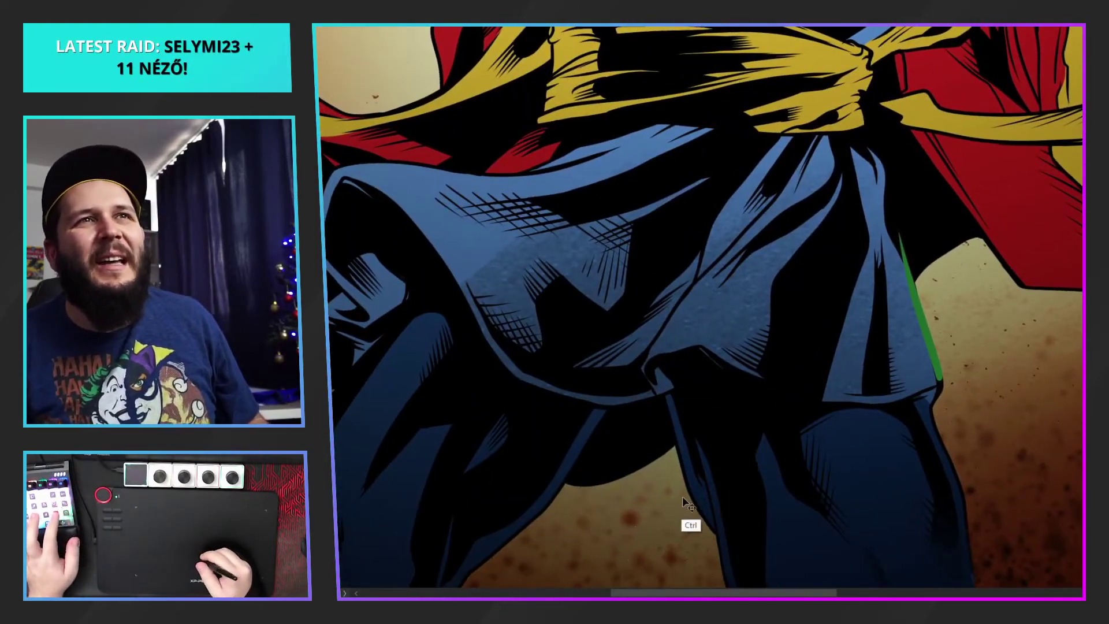
scroll(703, 474, "down", 2)
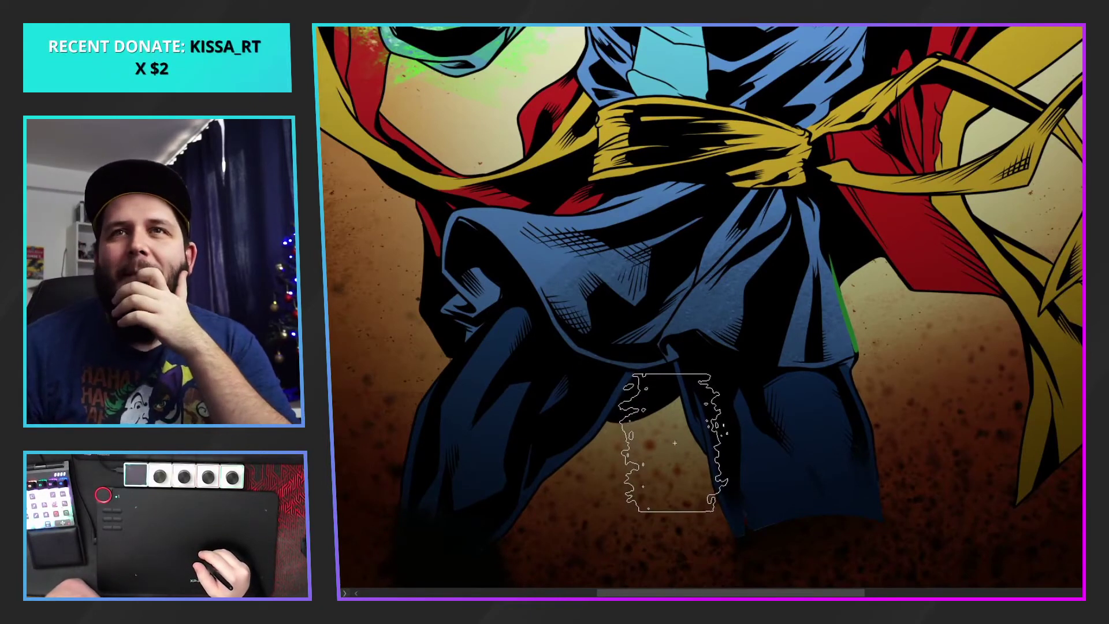
left_click_drag(675, 440, 678, 432)
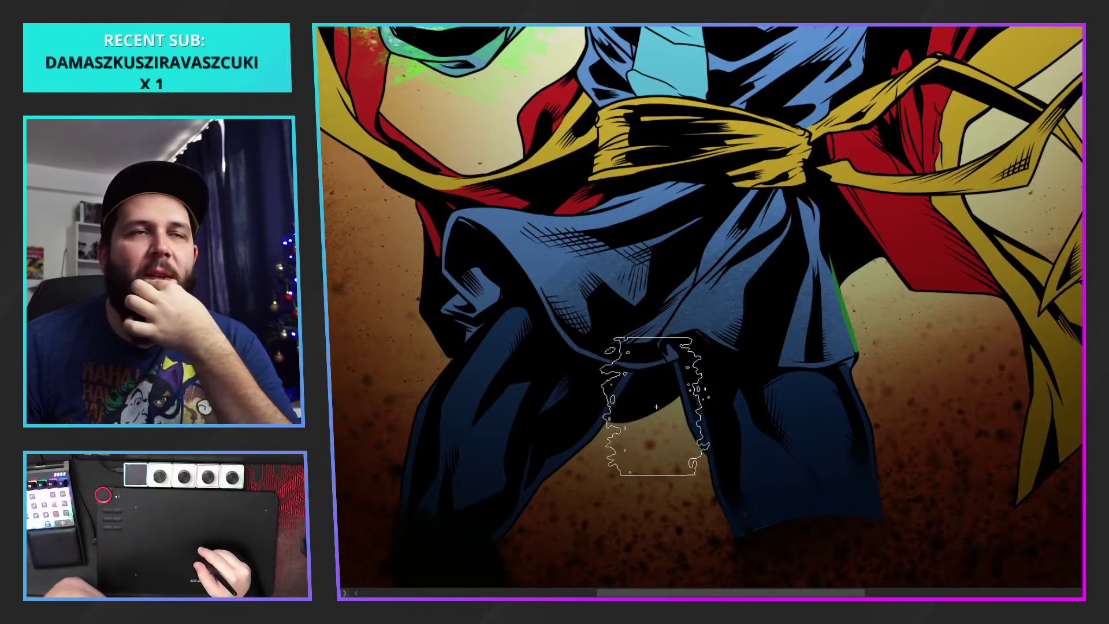
key("l")
left_click_drag(600, 401, 580, 432)
key("b")
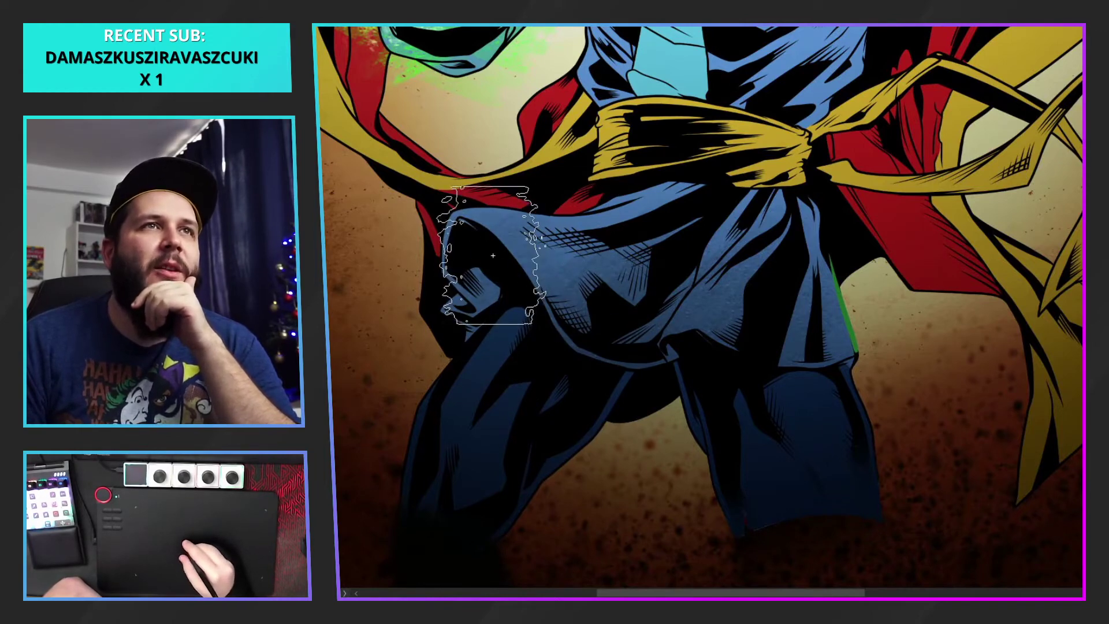
left_click_drag(421, 380, 409, 435)
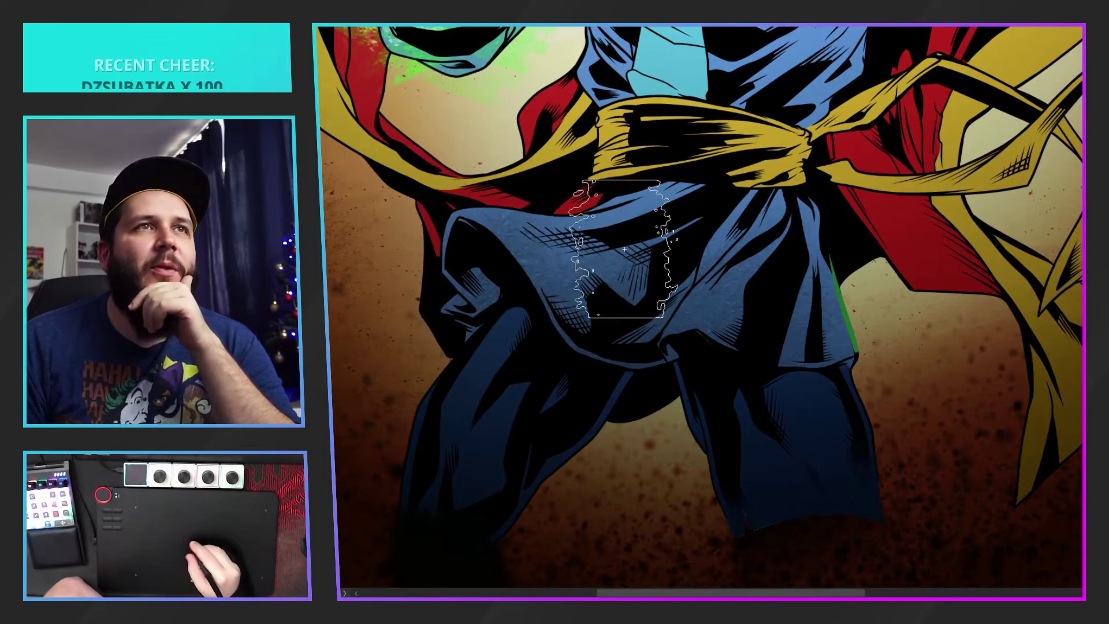
mouse_move(823, 331)
left_mouse_down()
mouse_move(812, 243)
mouse_move(835, 281)
mouse_move(482, 229)
mouse_move(636, 379)
left_mouse_up()
Refine the textured shading on the tunic's skirt below the sash with a smaller brush at 99% opacity
key("bracketleft")
key("bracketleft")
key("bracketleft")
key("bracketleft")
key("bracketleft")
key("bracketleft")
key("bracketleft")
key("bracketleft")
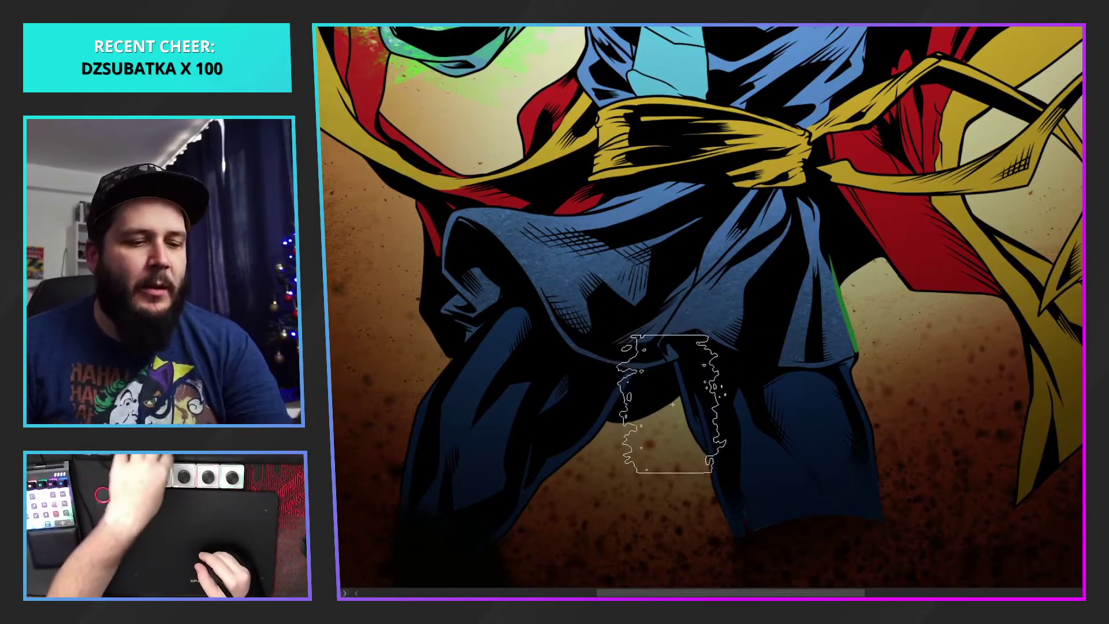
key("bracketright")
key("3")
key("5")
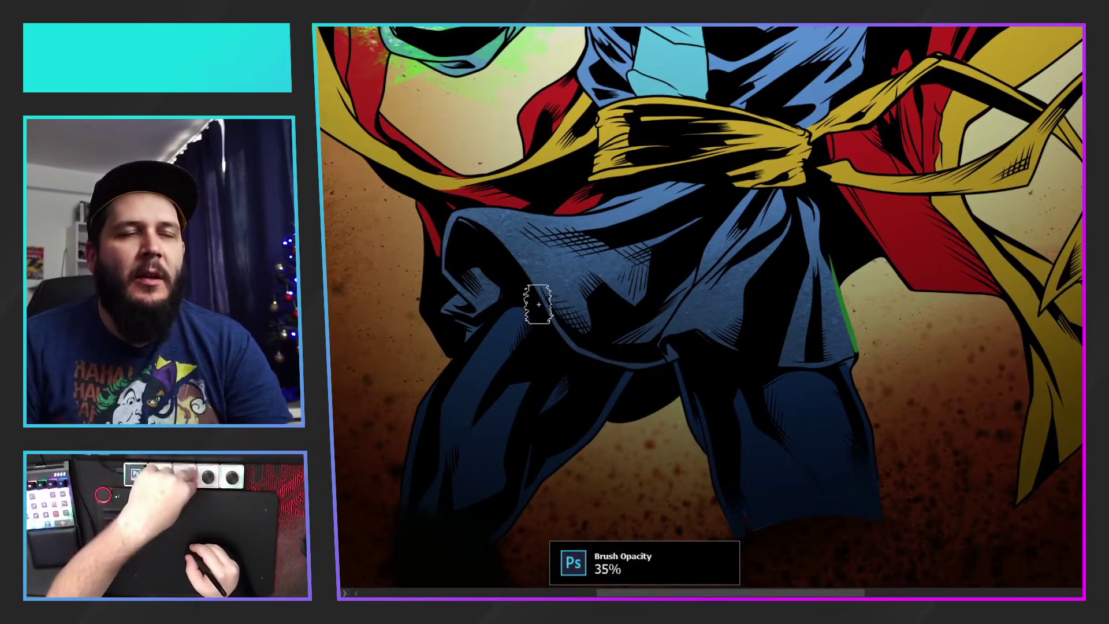
key("0")
key("9")
key("9")
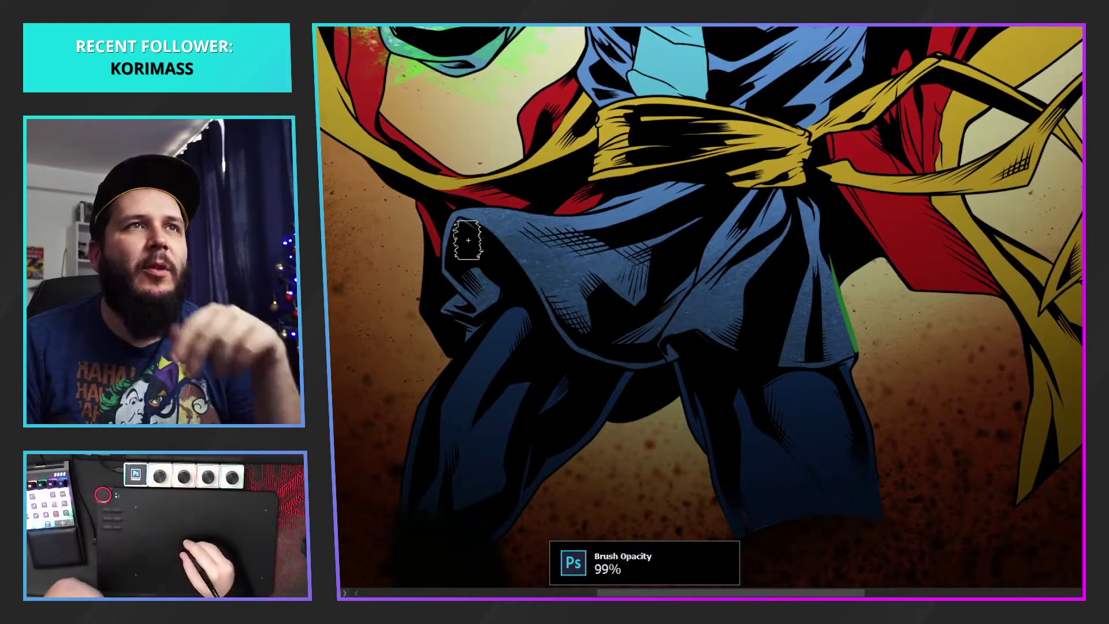
left_click_drag(454, 234, 536, 199)
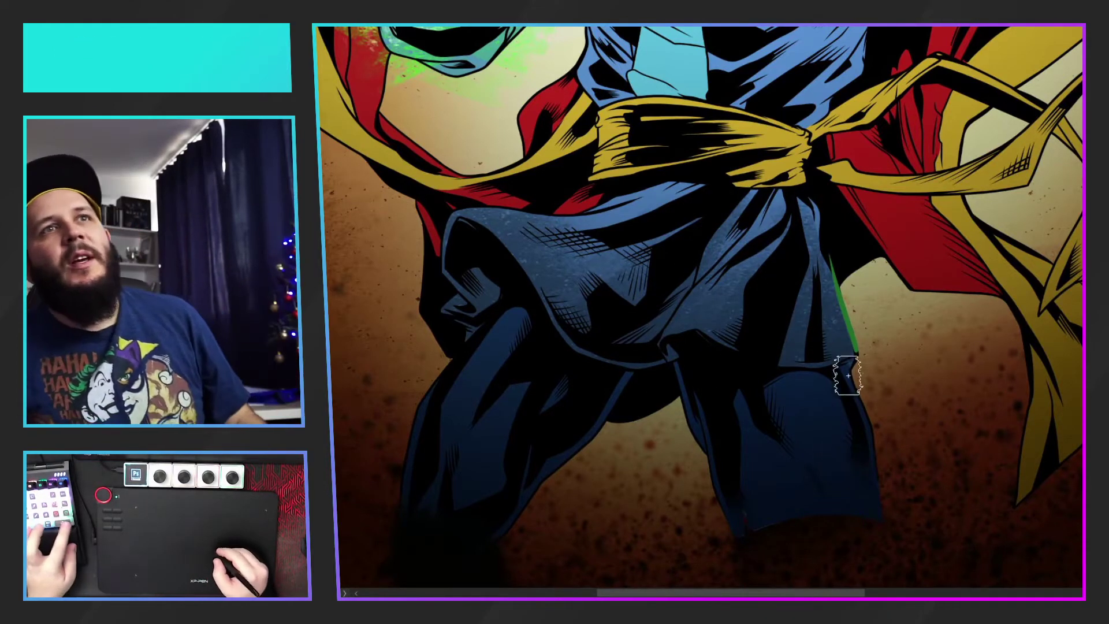
Paint textured shading over the tunic's torso and the sleeve of the raised arm
left_click_drag(854, 320, 812, 440)
left_click_drag(821, 342, 824, 404)
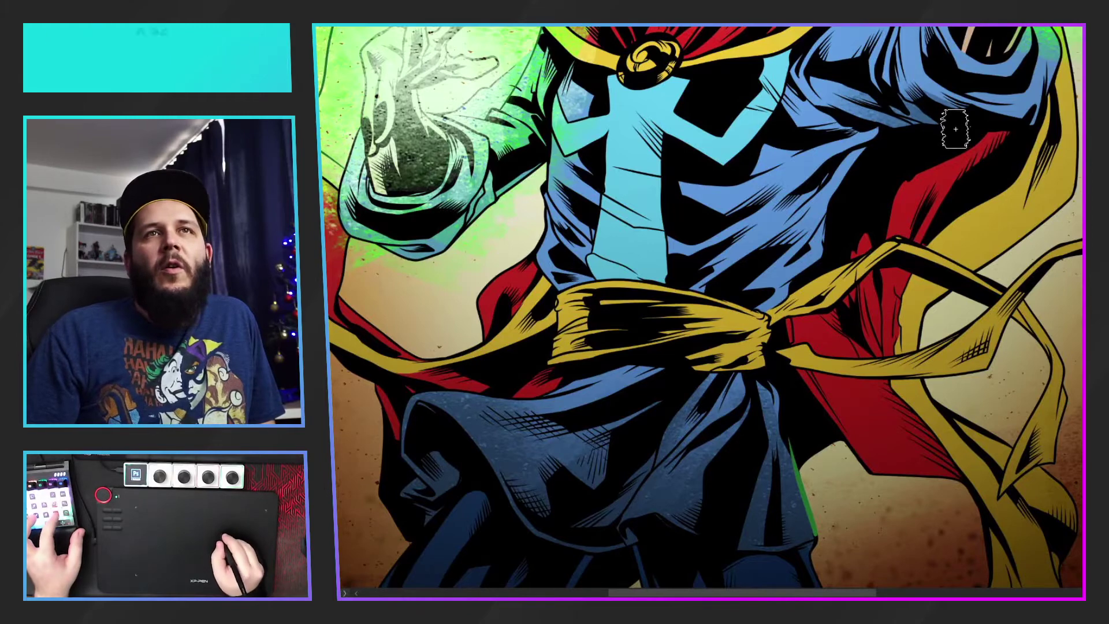
left_click_drag(940, 118, 899, 229)
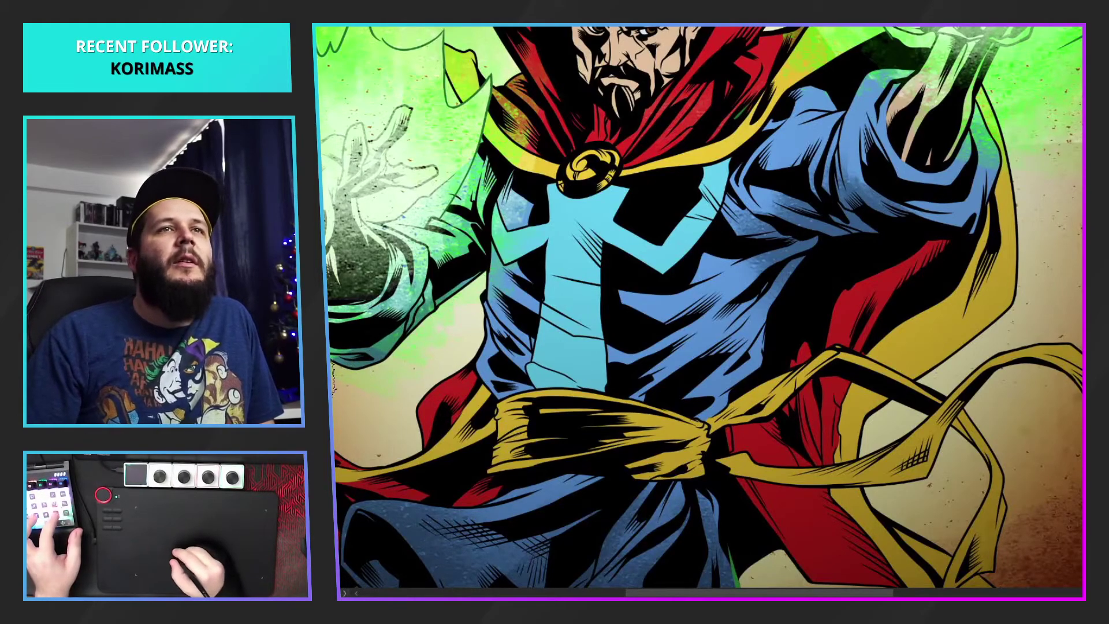
left_click_drag(532, 390, 544, 330)
key("ctrl+plus")
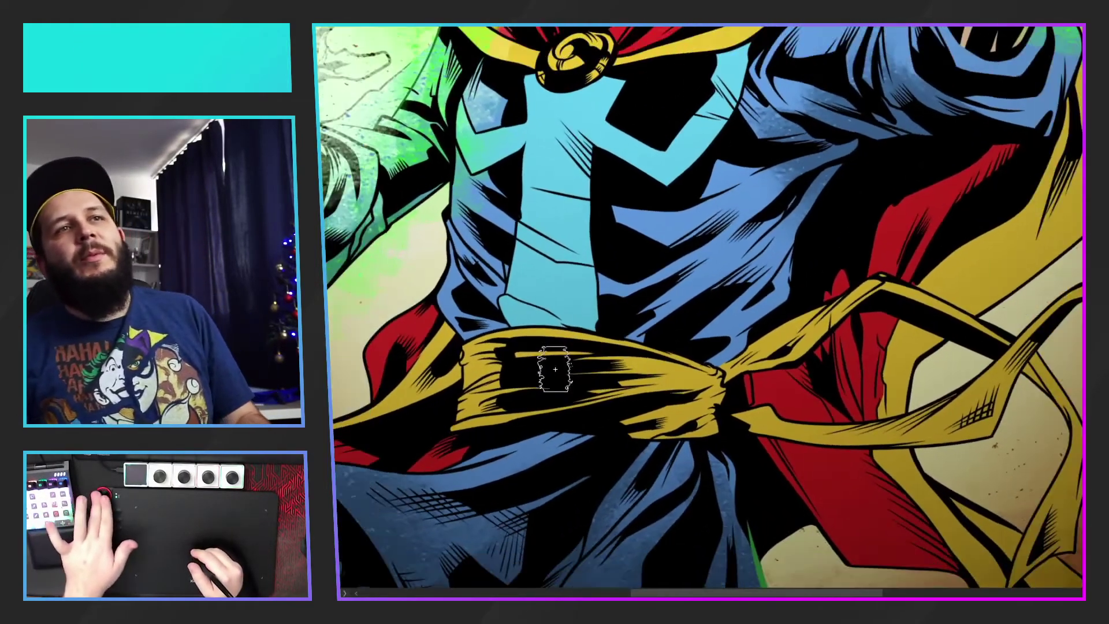
Set the solid colour of the tunic's darker shading to a deep blue (24466d)
key("ctrl+minus")
key("ctrl+minus")
key("ctrl+minus")
left_click_drag(837, 324, 863, 349)
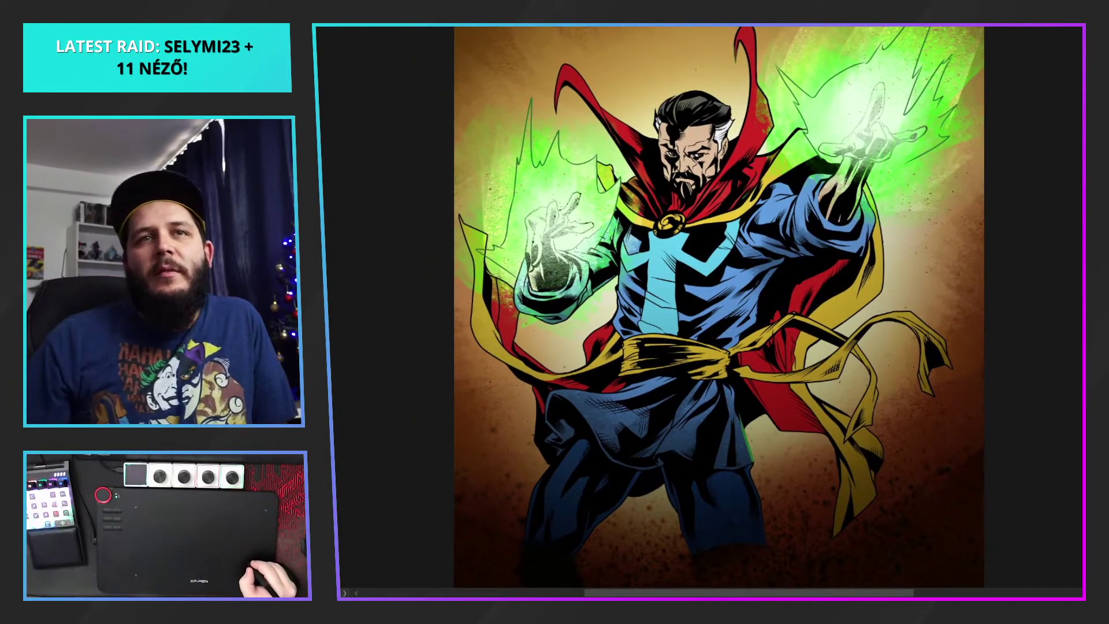
double_click(1098, 434)
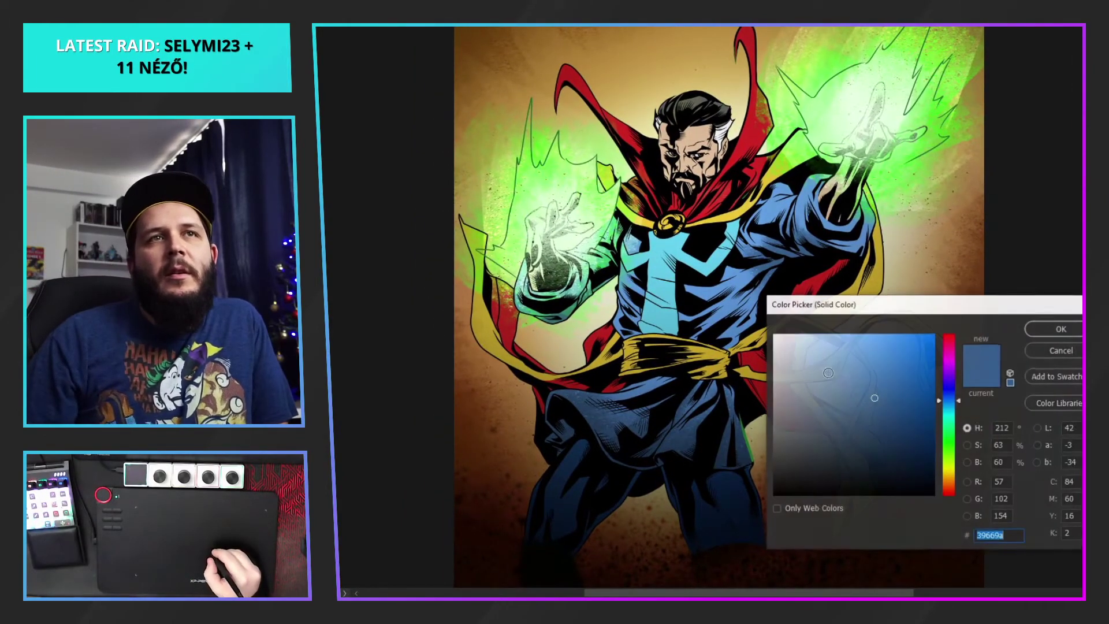
left_click(882, 427)
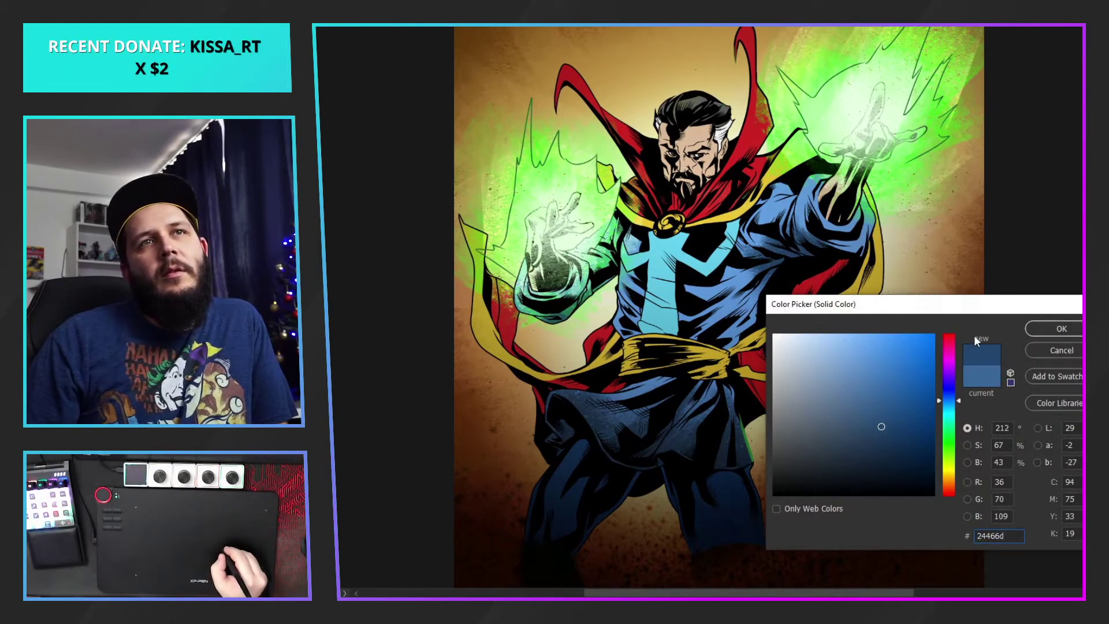
left_click(1049, 333)
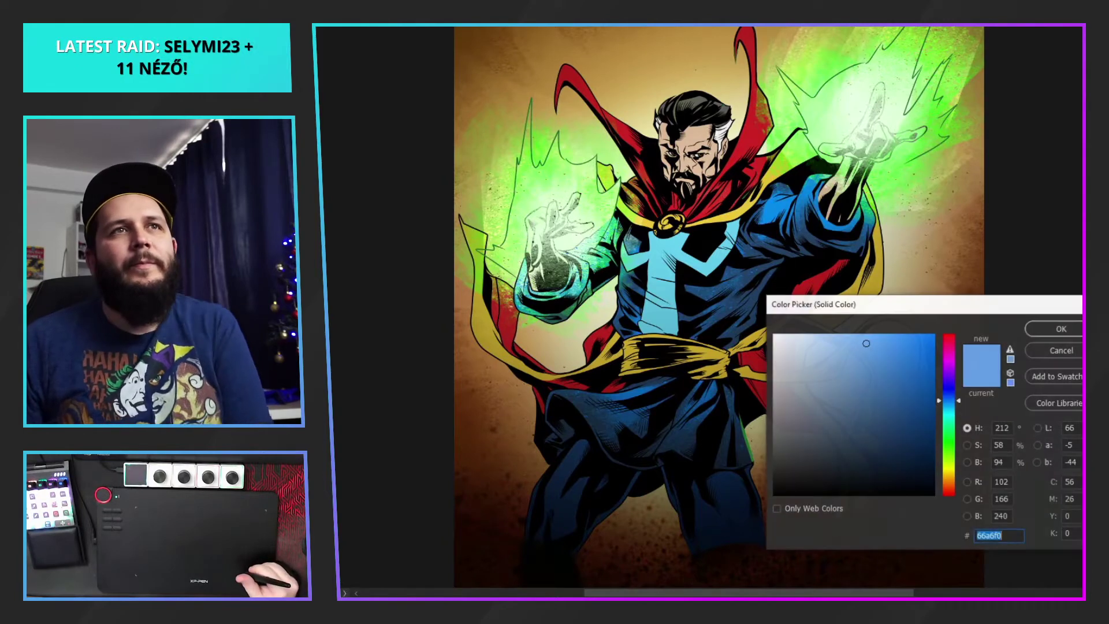
Shift the hue of the tunic's highlight solid colour from blue to a light green (66f0a0)
left_click(949, 446)
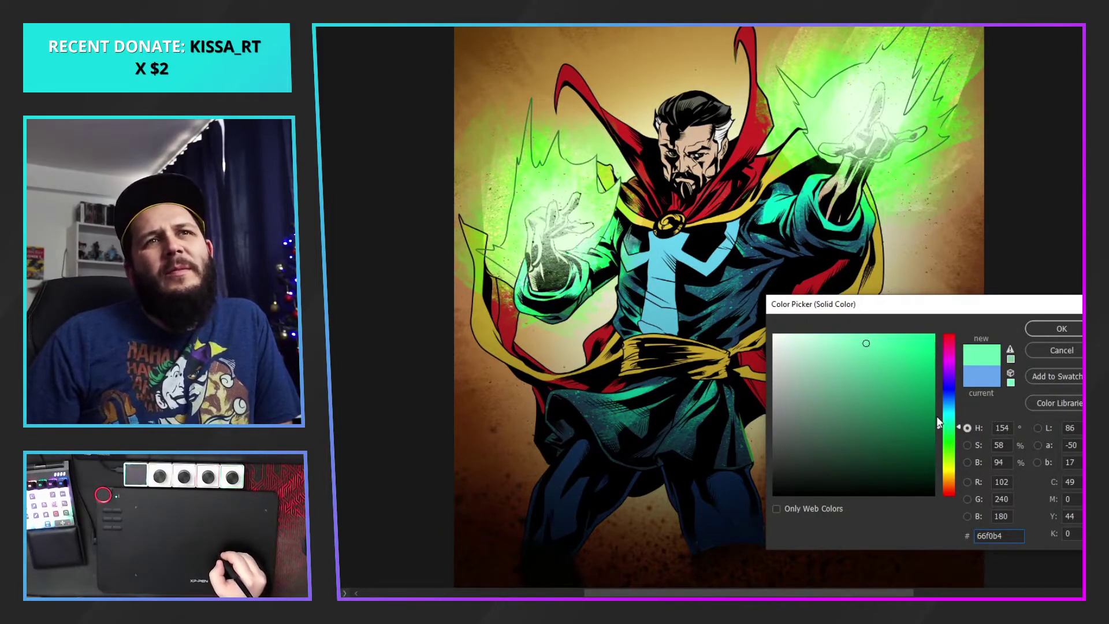
left_click_drag(949, 424, 949, 426)
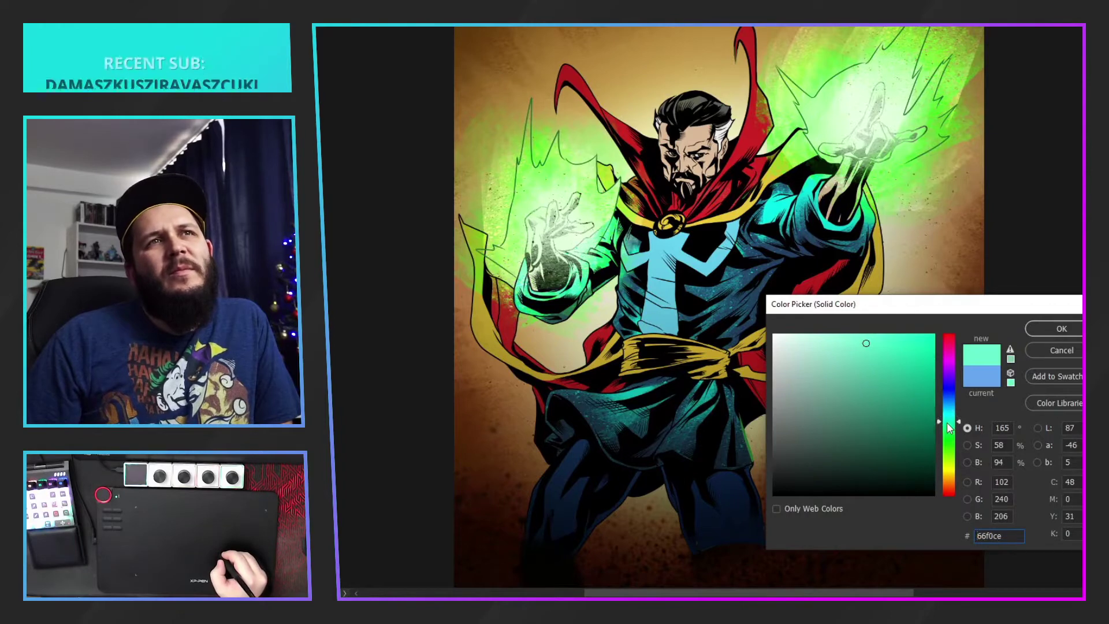
left_click(1062, 329)
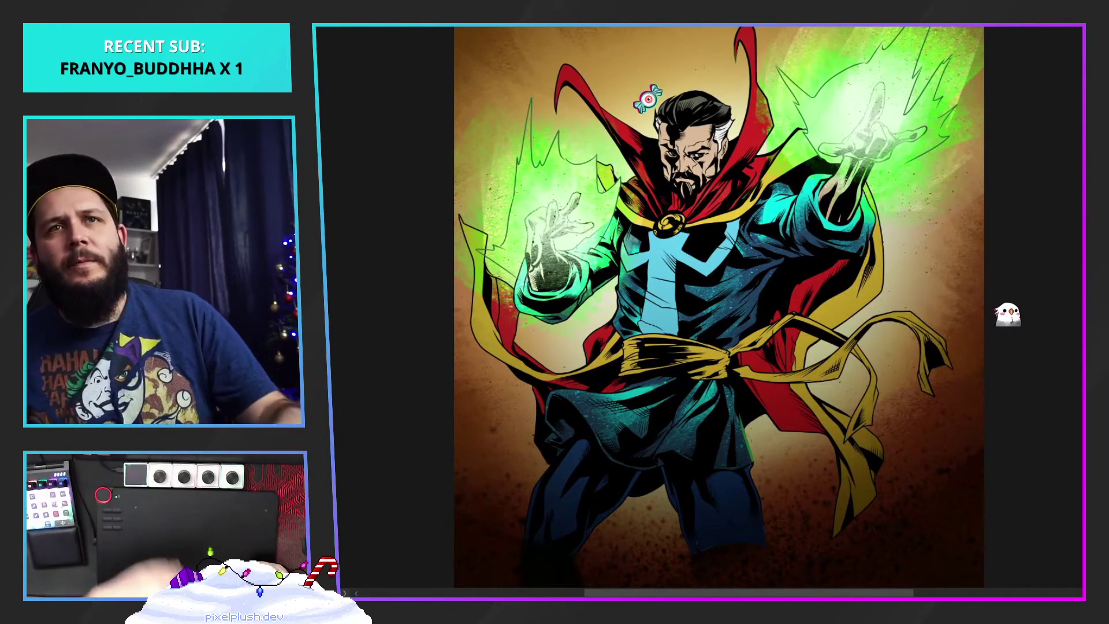
double_click(1082, 416)
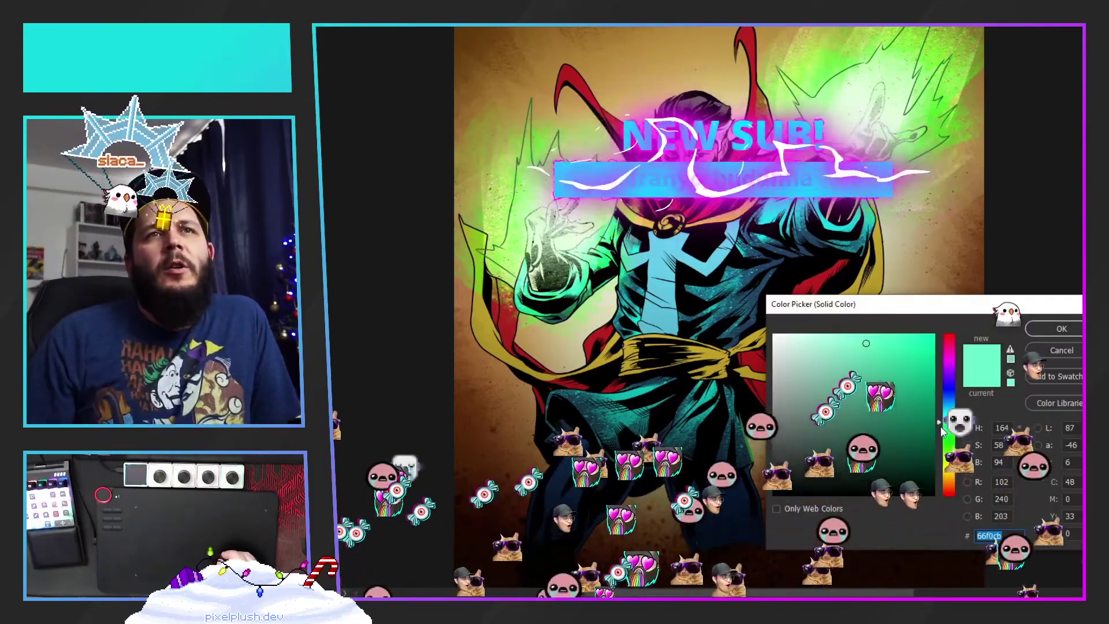
left_click(948, 431)
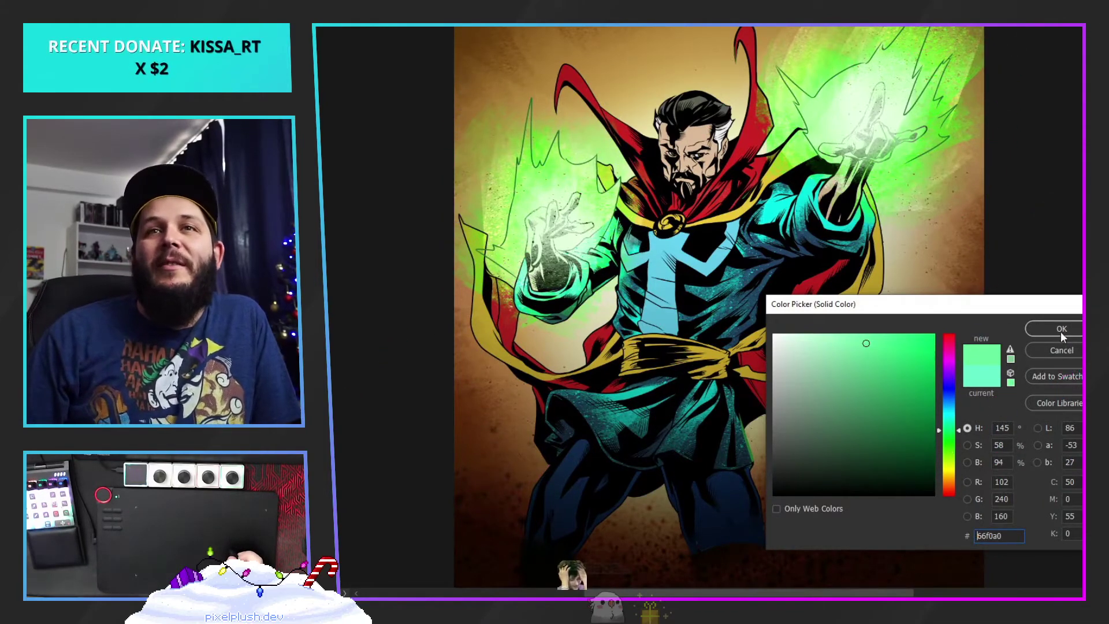
left_click(1076, 329)
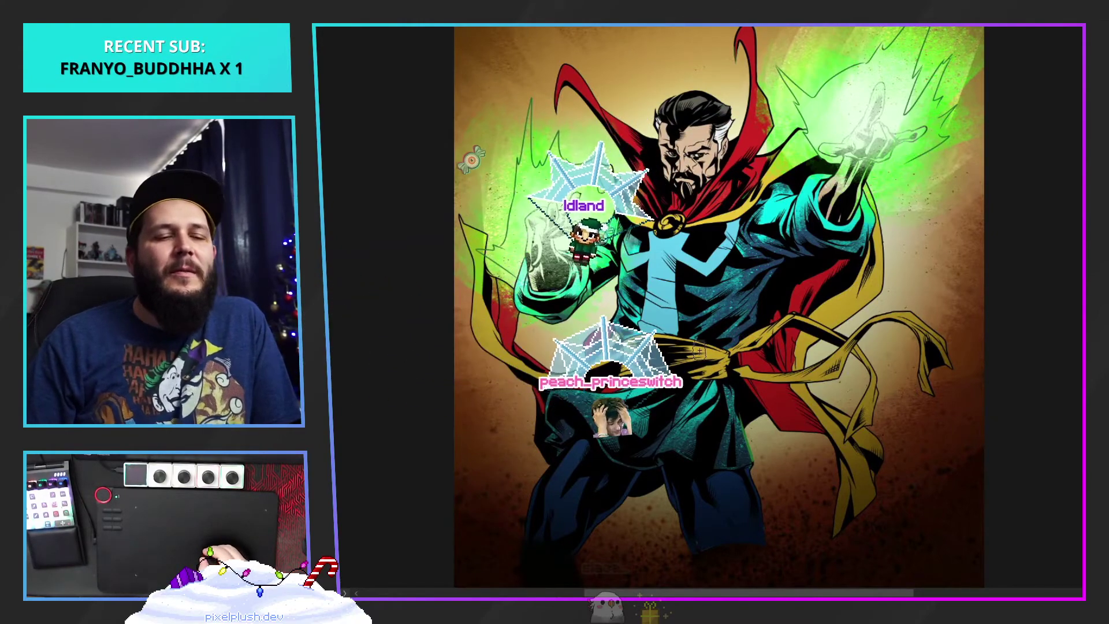
Enlarge the brush and set the tunic's glow highlight solid colour to a saturated green (0ff871)
key("bracketright")
key("bracketright")
key("bracketright")
key("bracketright")
key("bracketright")
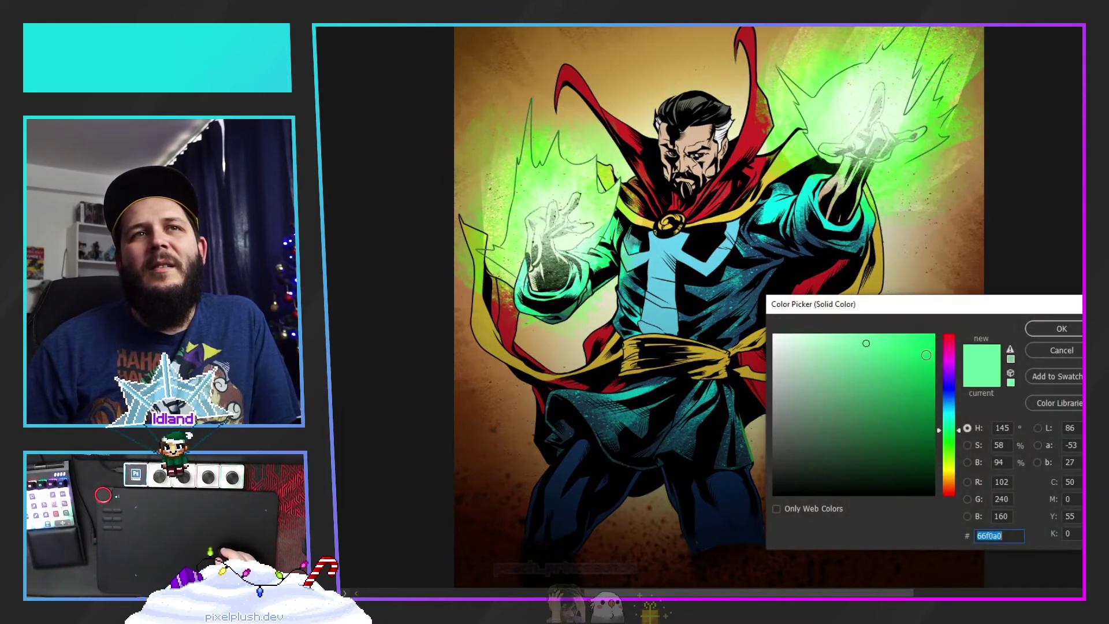
left_click(917, 341)
left_click(919, 344)
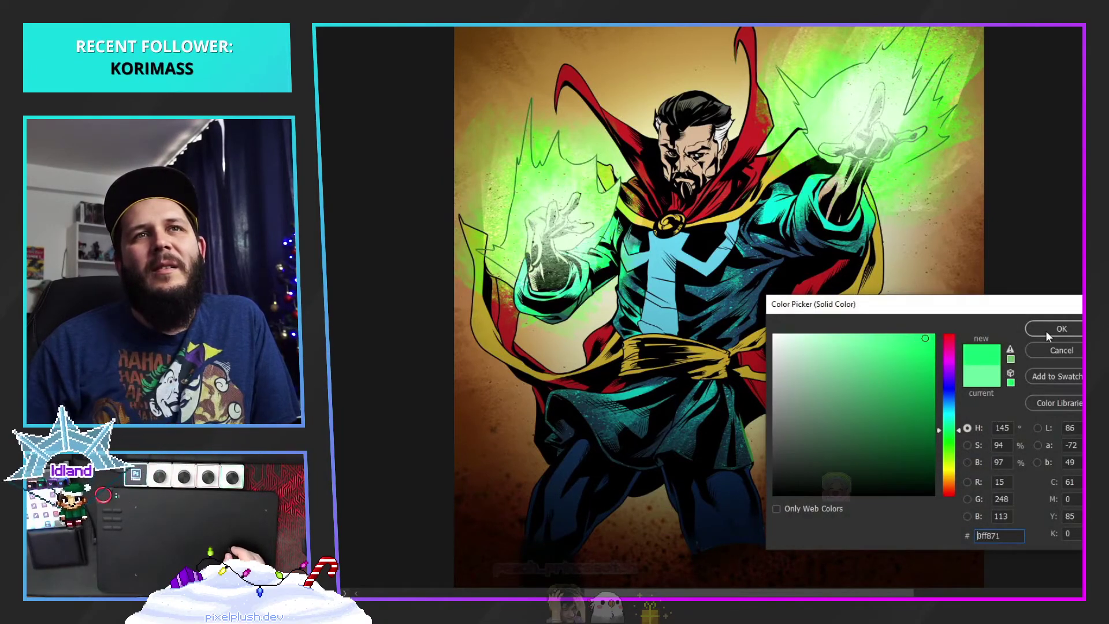
key("Return")
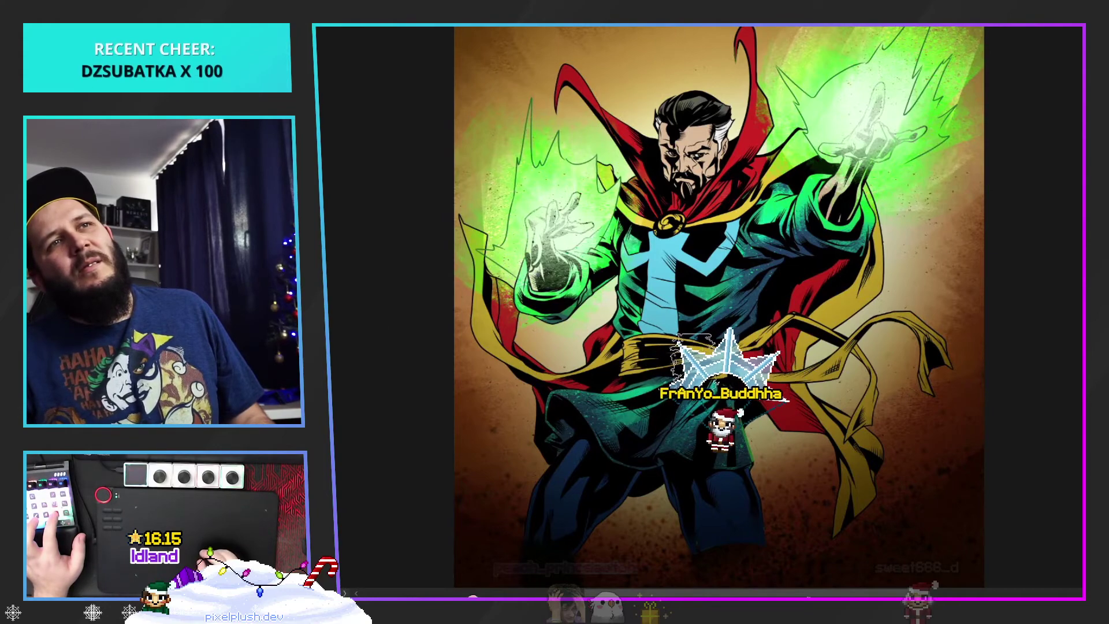
Set the solid colour of the trouser legs to a bright turquoise (26dedc)
mouse_move(932, 374)
left_mouse_down()
mouse_move(934, 352)
mouse_move(939, 365)
left_mouse_up()
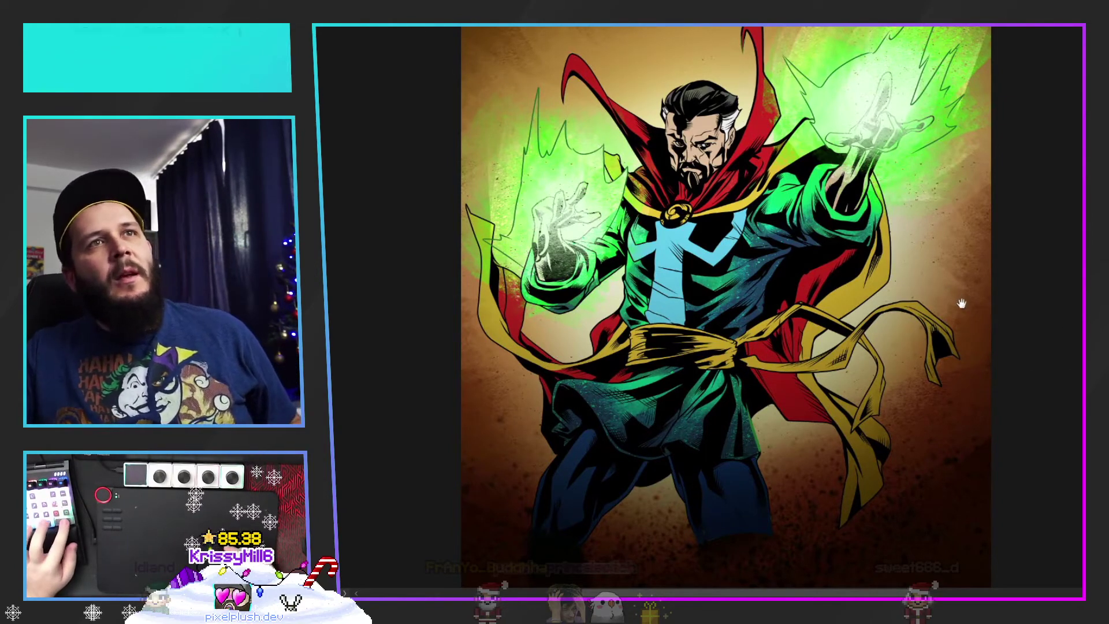
left_click_drag(962, 303, 962, 335)
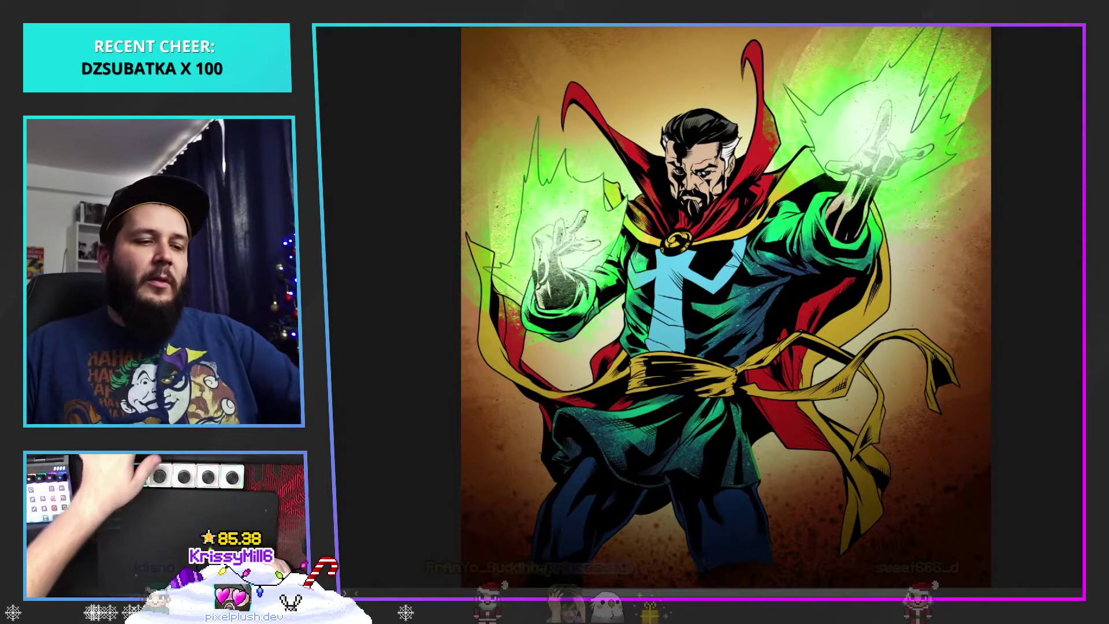
double_click(1081, 323)
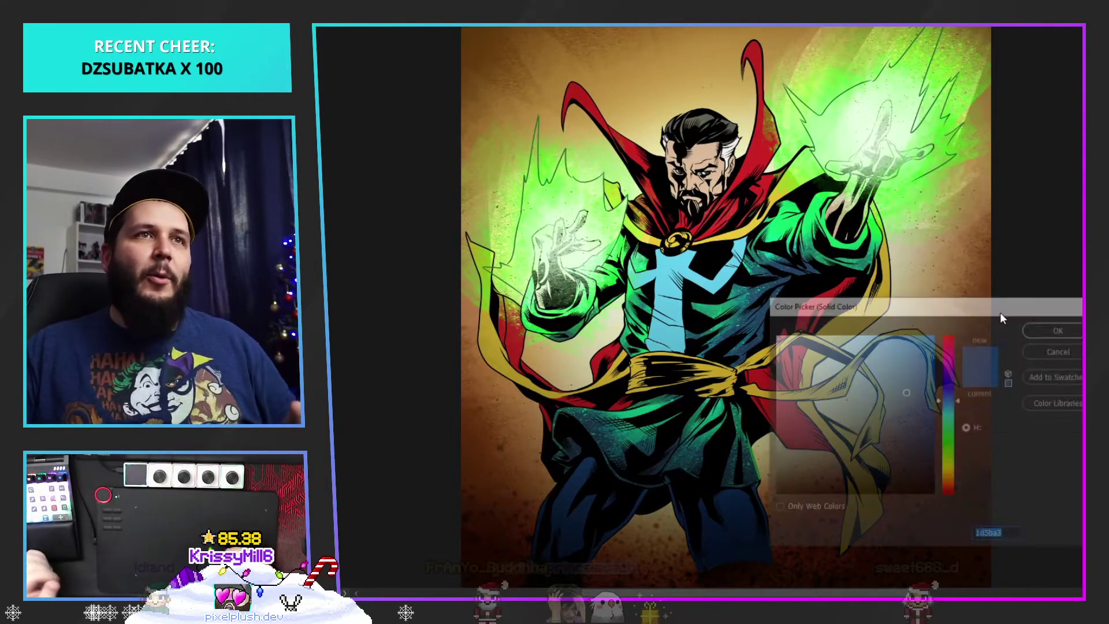
left_click(945, 414)
left_click(900, 345)
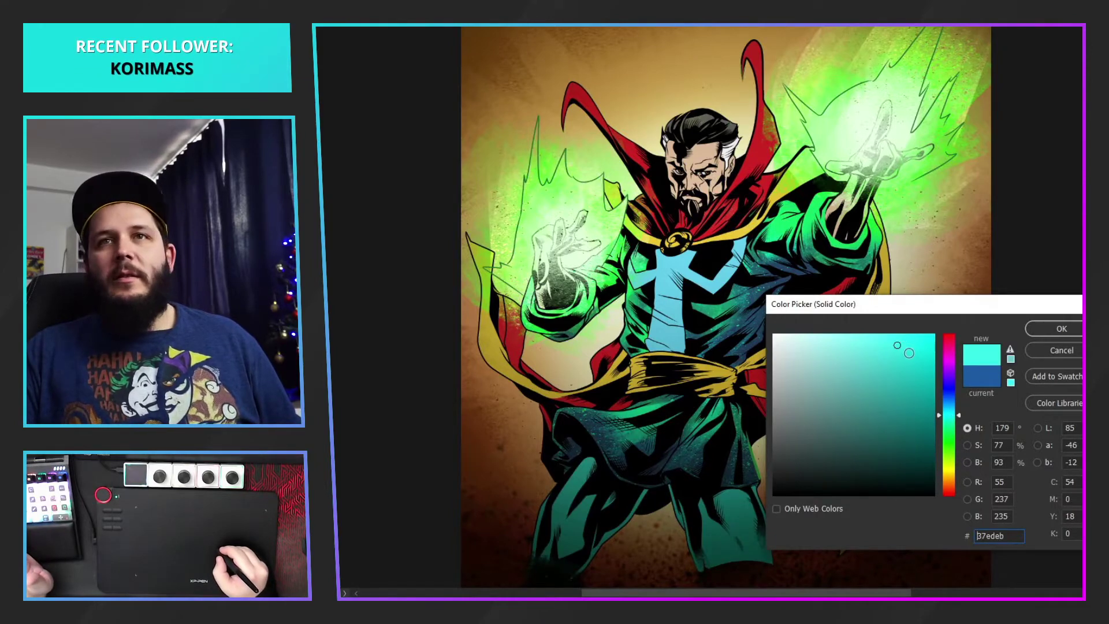
key("Return")
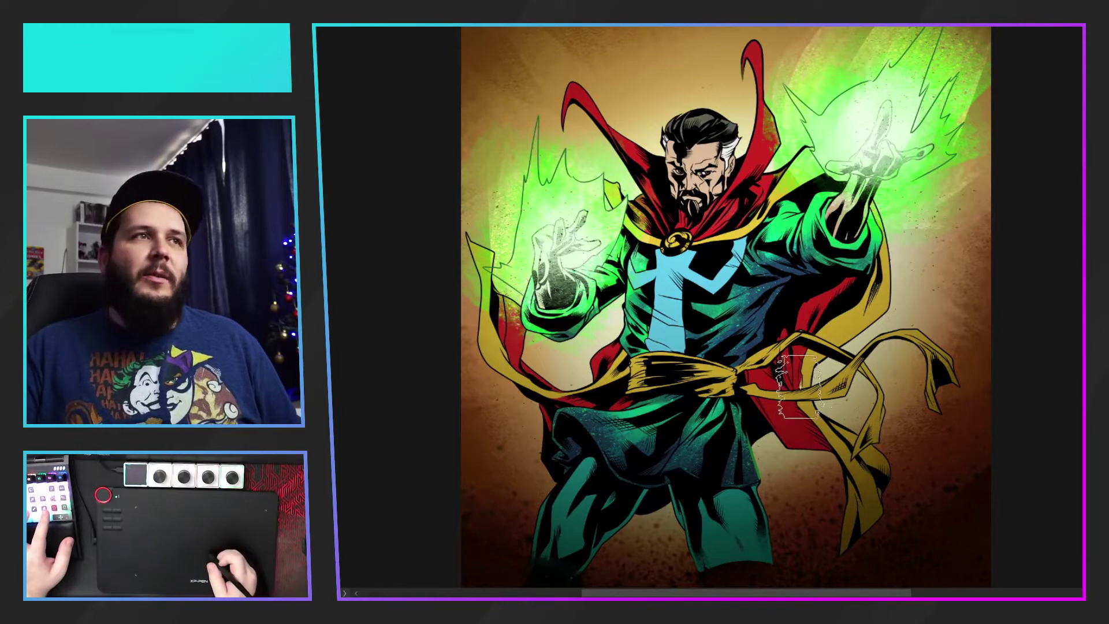
Paint darker blue textured shading over the turquoise trouser legs, reducing the brush size to 273
left_click_drag(669, 494, 725, 409)
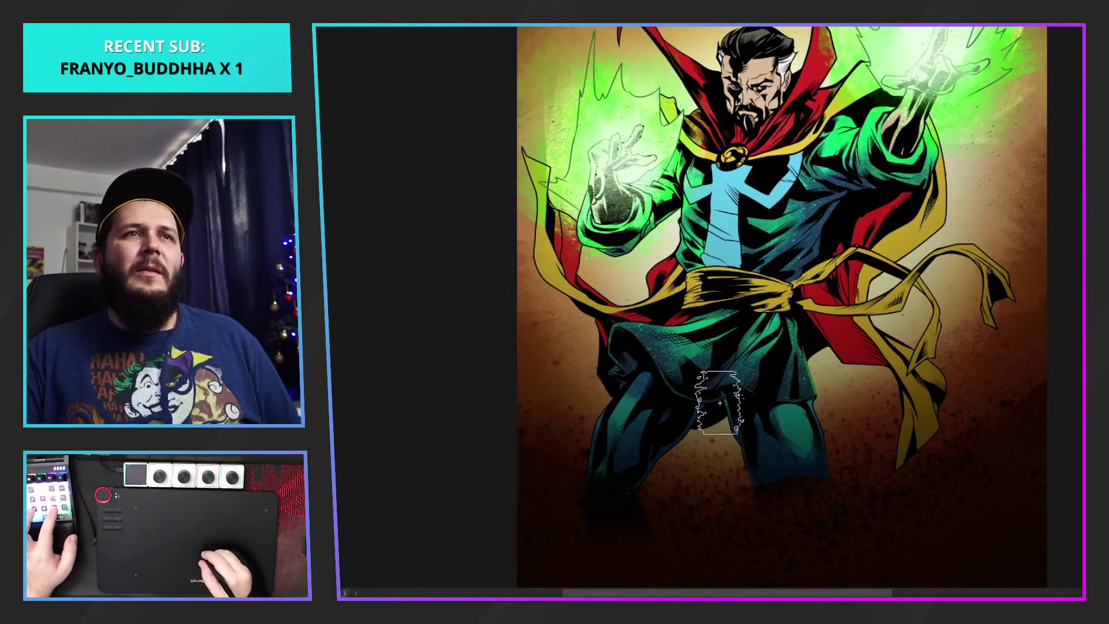
scroll(714, 456, "up", 2)
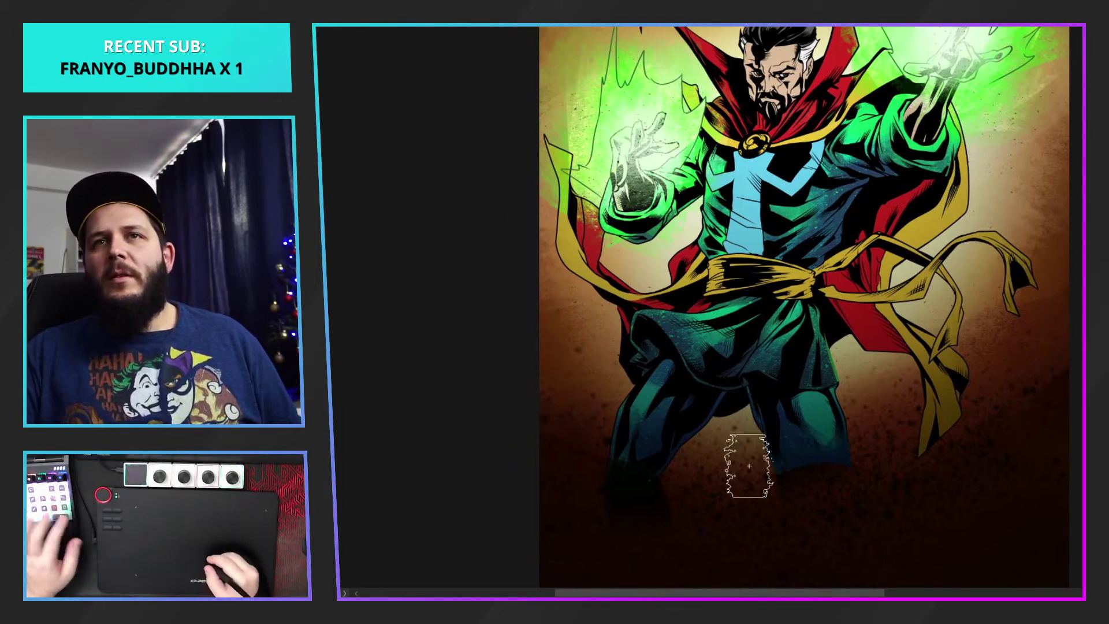
scroll(757, 459, "up", 3)
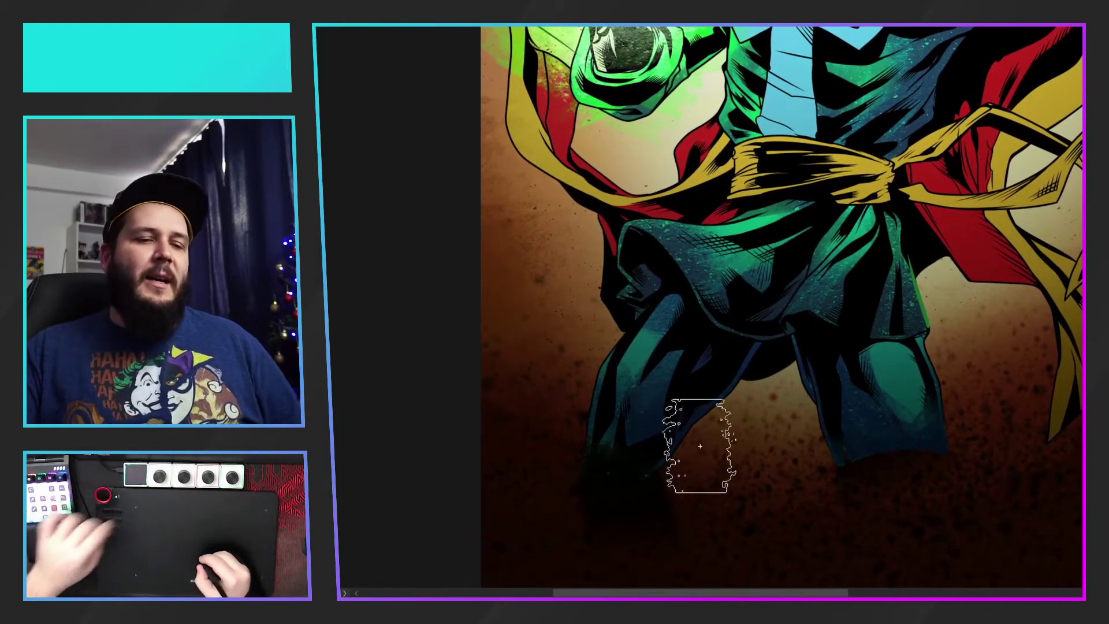
key("[")
key("[")
key("[")
key("[")
key("[")
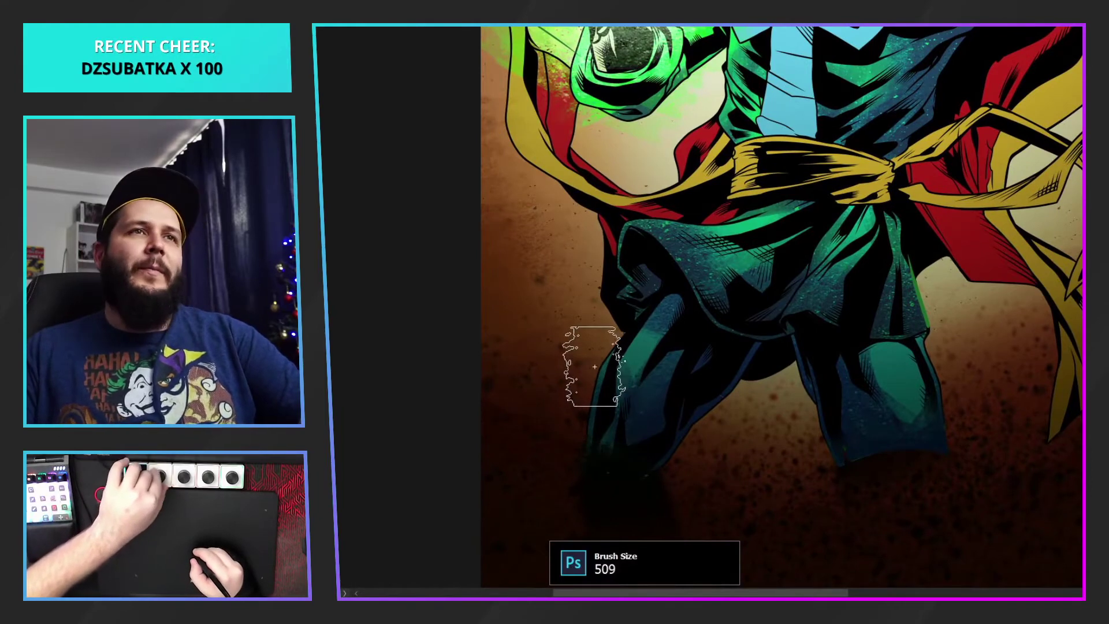
key("bracketleft")
key("bracketleft")
key("bracketleft")
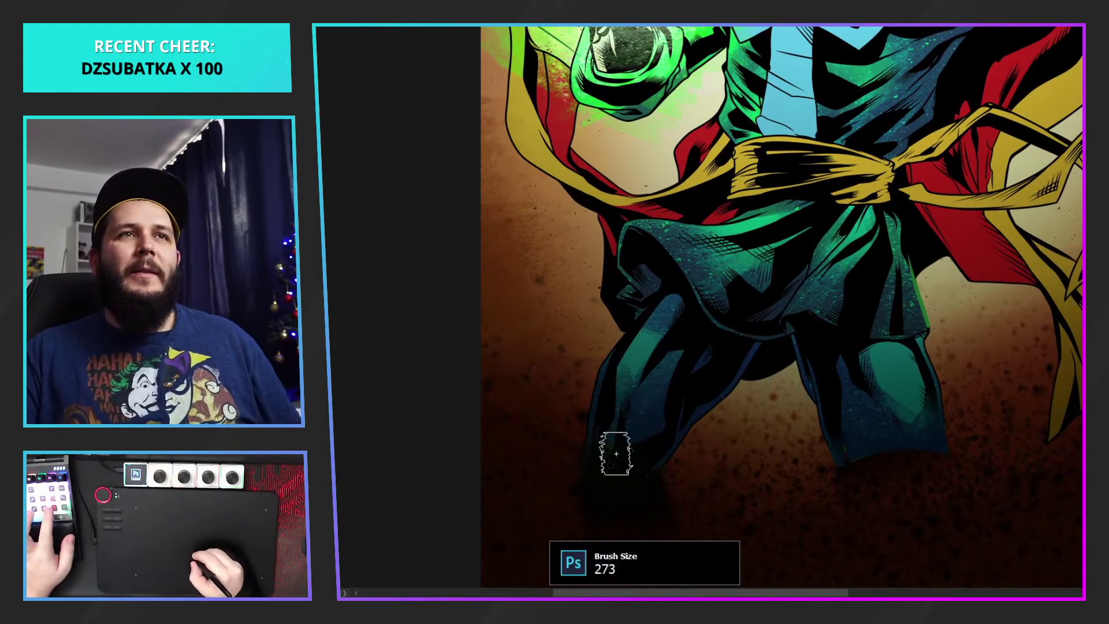
Reshape the turquoise highlights on both thighs with the textured brush at 100% opacity
scroll(644, 455, "down", 2)
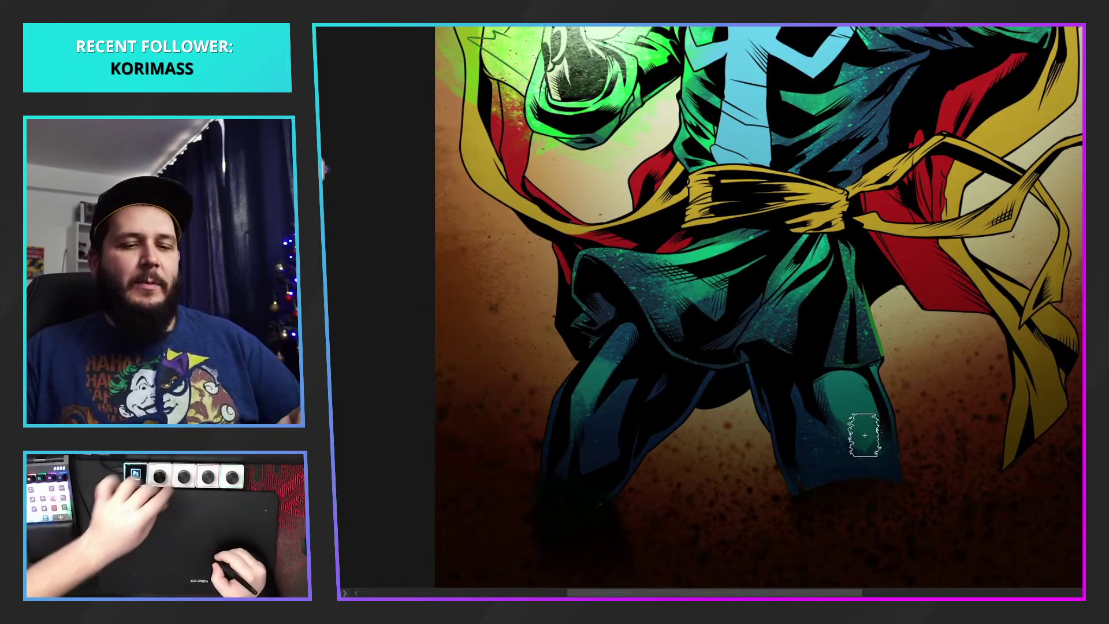
key("5")
key("0")
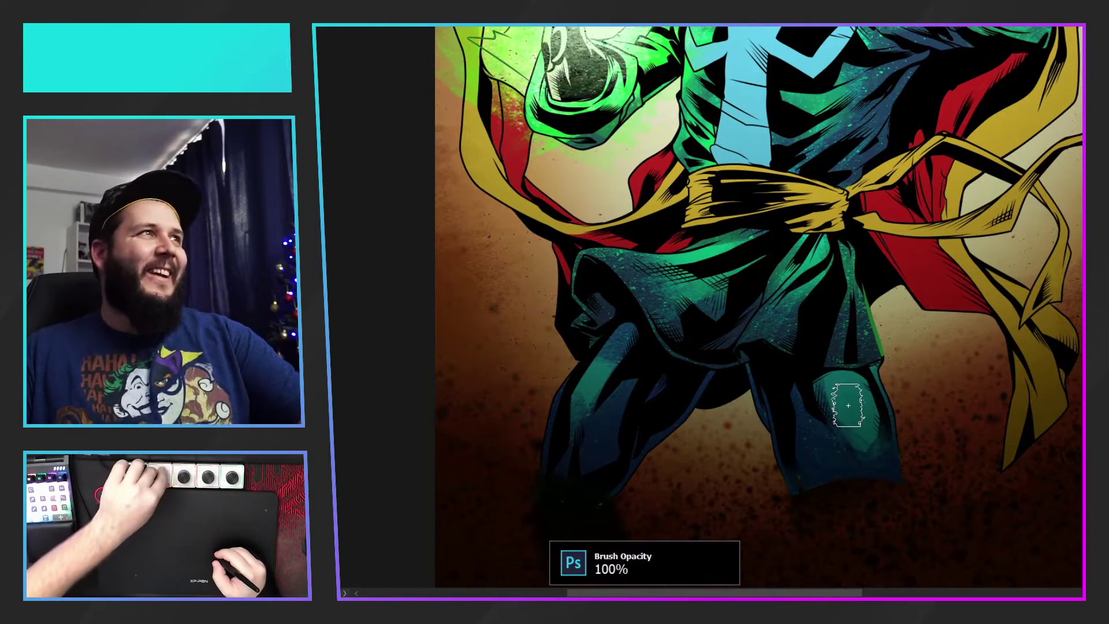
key("bracketright")
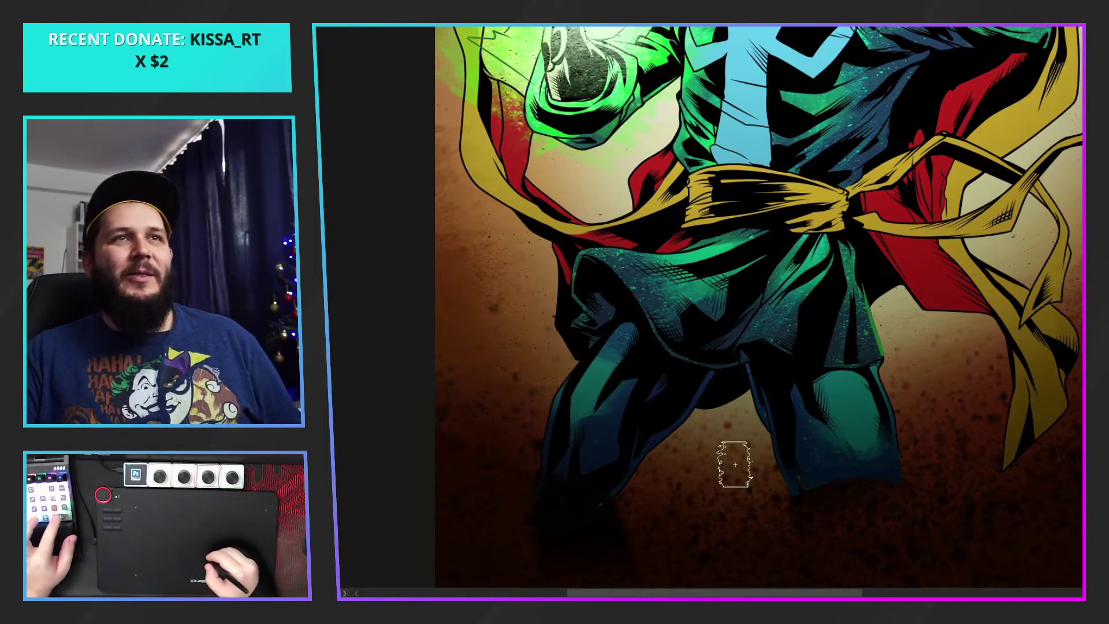
Recolour the trouser legs' highlight fill from turquoise to a vivid green (11f84c)
key("ctrl+minus")
key("ctrl+minus")
left_click_drag(821, 349, 788, 404)
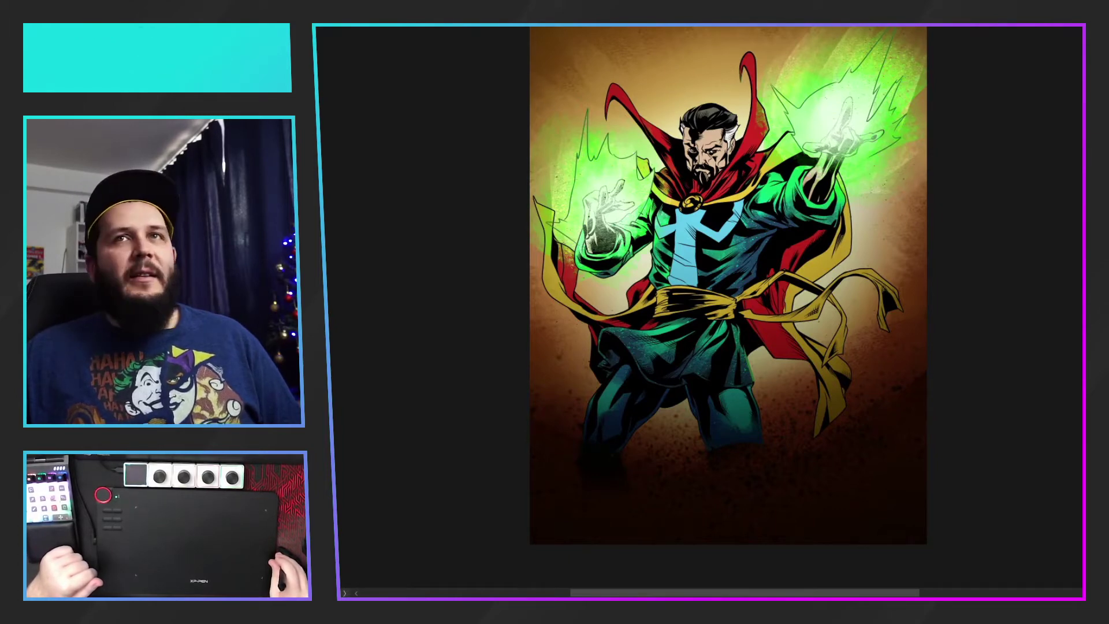
key("ctrl+plus")
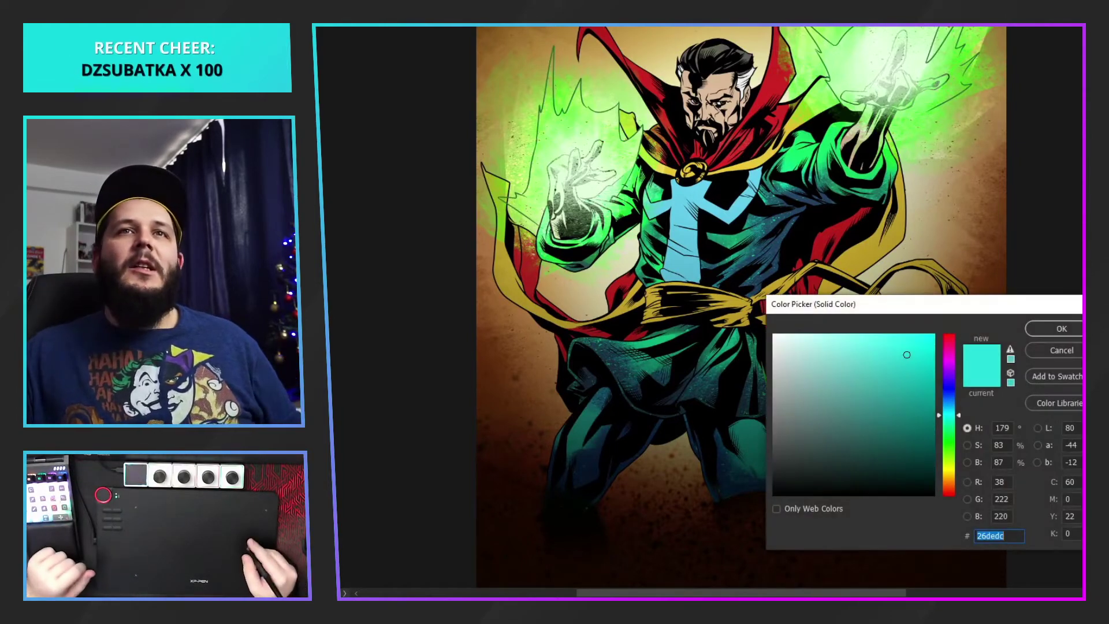
left_click(950, 437)
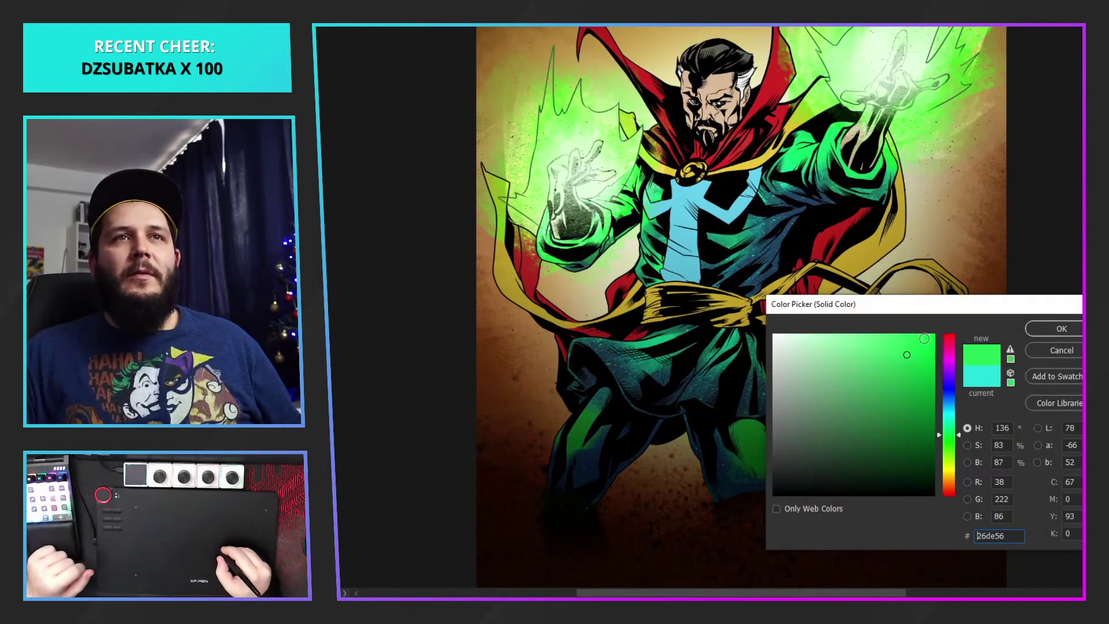
left_click(1080, 327)
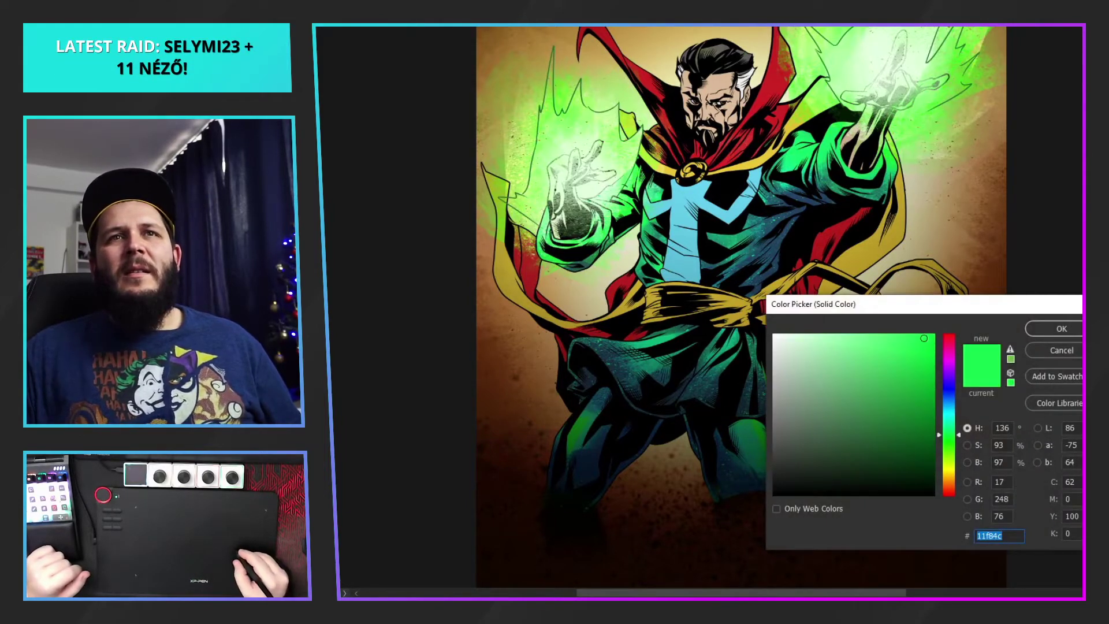
left_click(1076, 349)
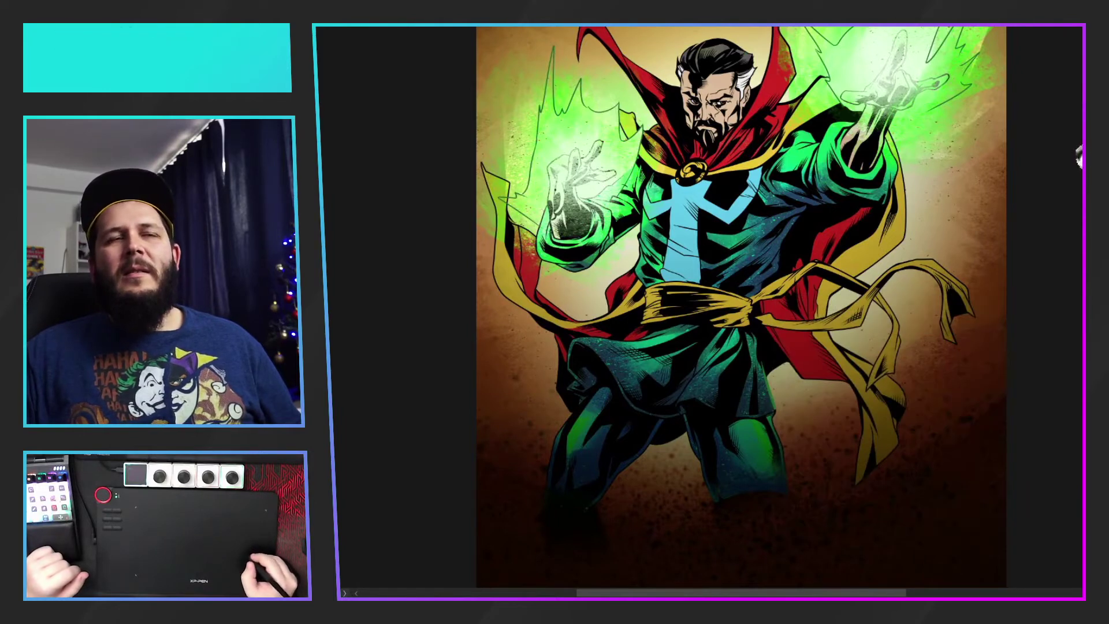
Try teal and blue hues for the legs' green highlight fill and settle on a pure green (18e722)
left_click(951, 426)
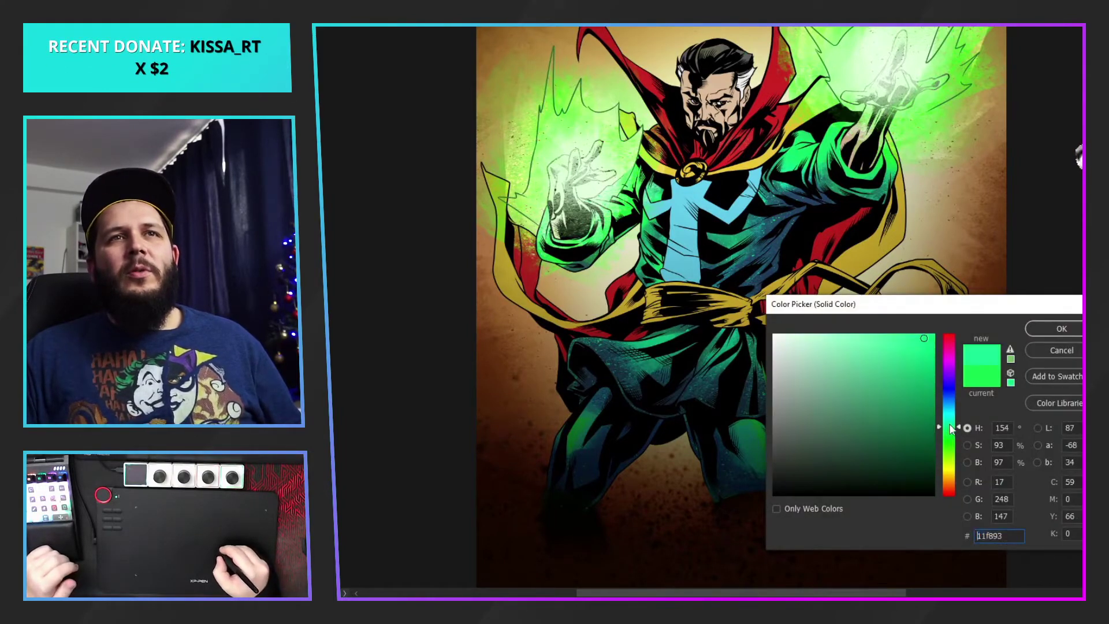
left_click(926, 360)
left_click(927, 339)
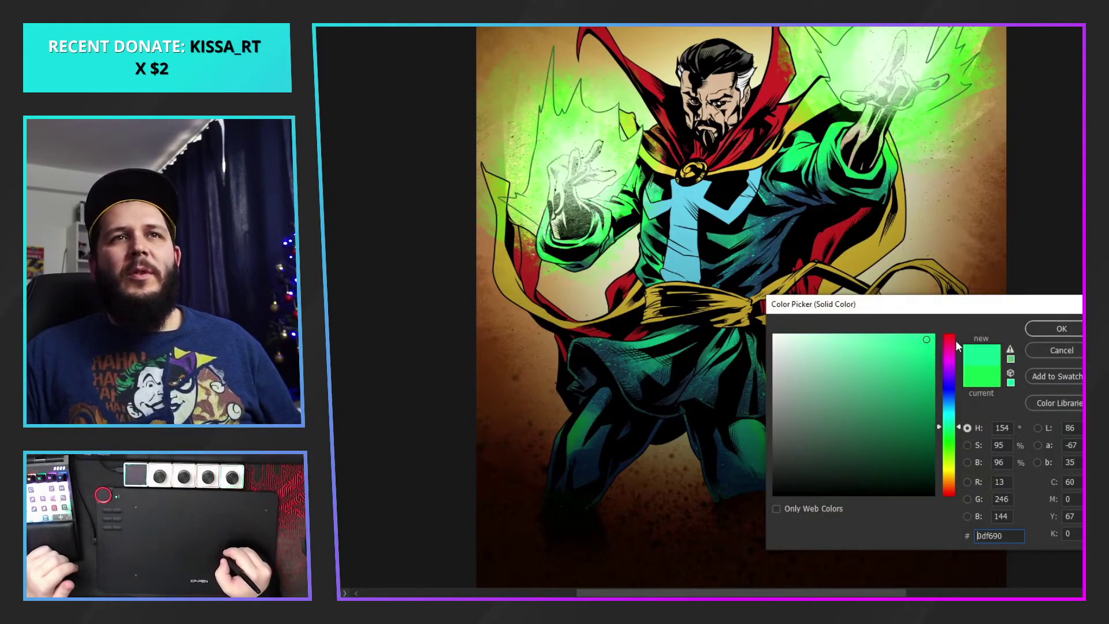
left_click(949, 419)
left_click(953, 400)
left_click(952, 420)
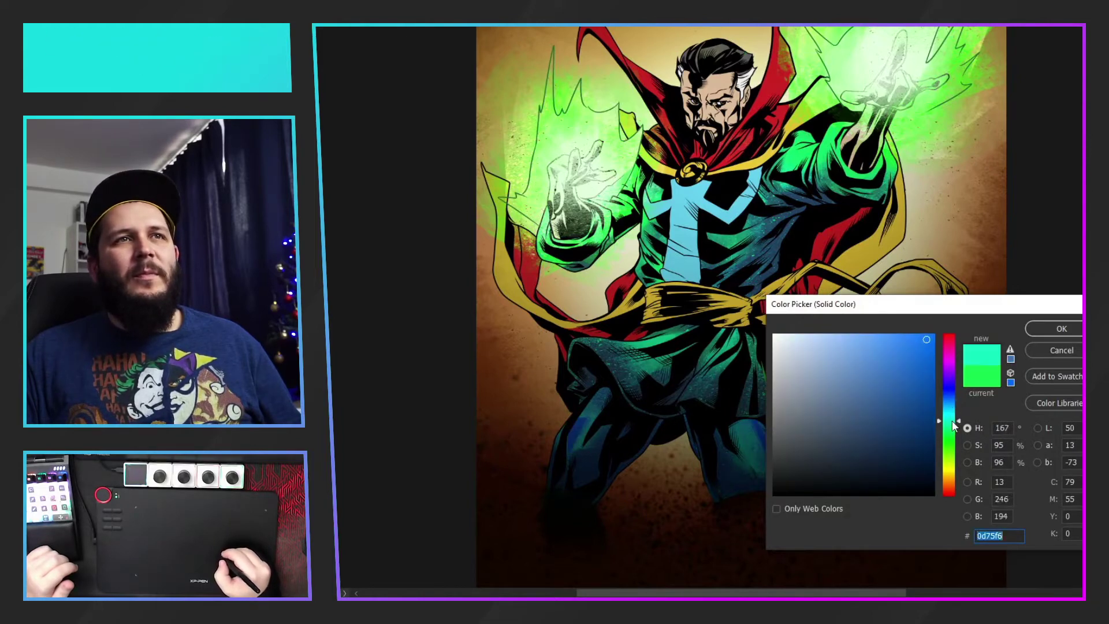
mouse_move(954, 423)
left_mouse_down()
mouse_move(952, 441)
mouse_move(918, 405)
mouse_move(918, 347)
left_mouse_up()
left_click(904, 437)
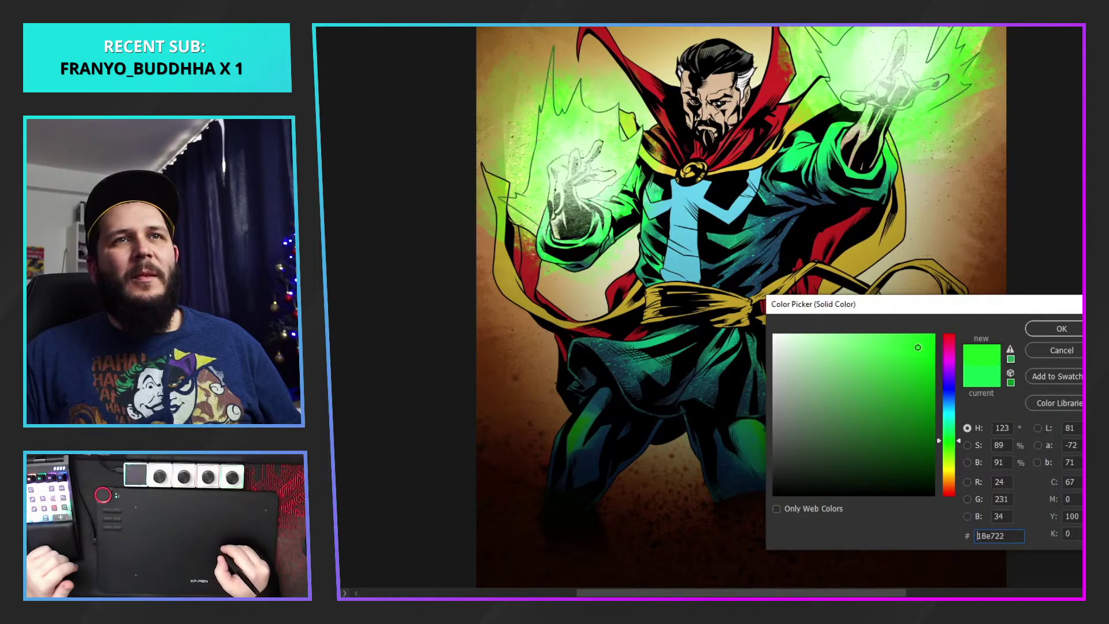
left_click(1063, 329)
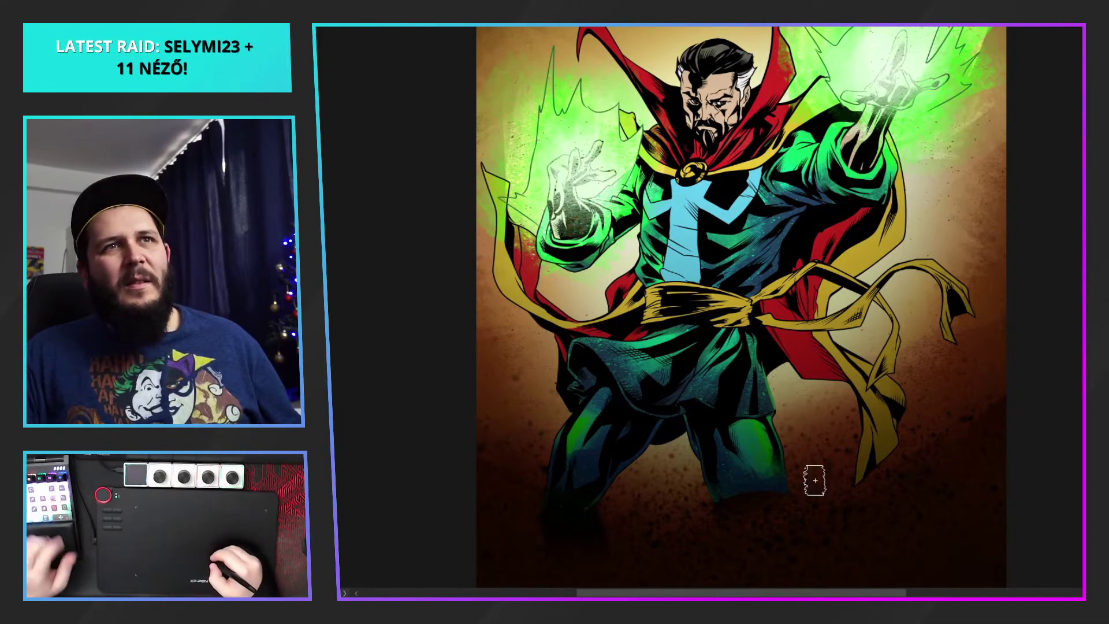
Brighten the turquoise solid colour of the trouser legs while keeping its hue
mouse_move(828, 438)
left_mouse_down()
mouse_move(822, 414)
mouse_move(844, 463)
left_mouse_up()
mouse_move(851, 320)
left_mouse_down()
mouse_move(848, 411)
mouse_move(826, 368)
left_mouse_up()
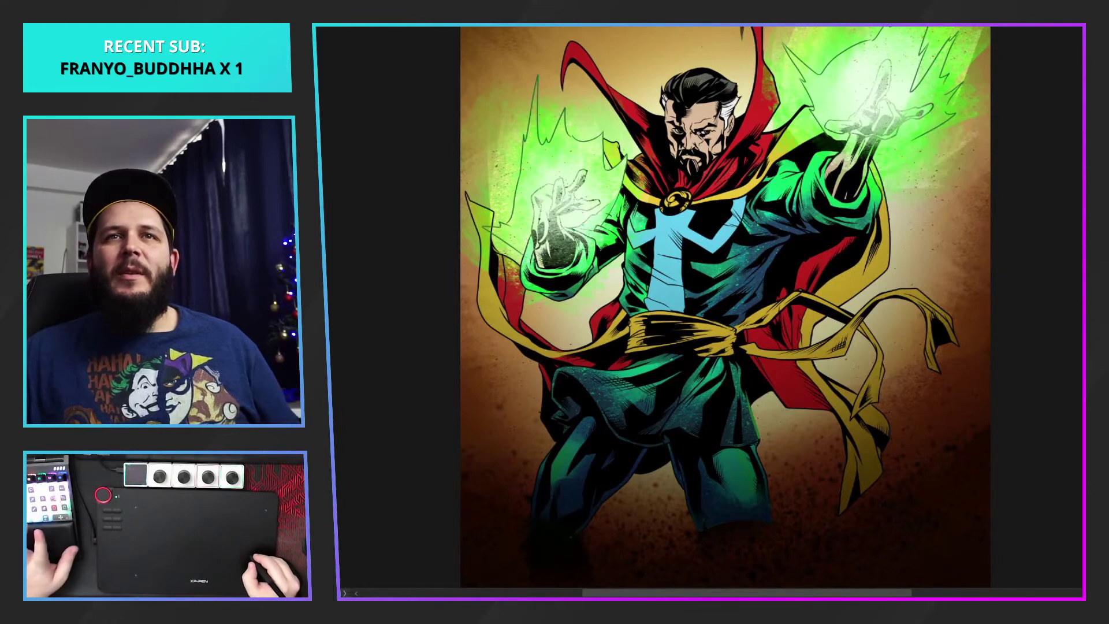
double_click(1081, 404)
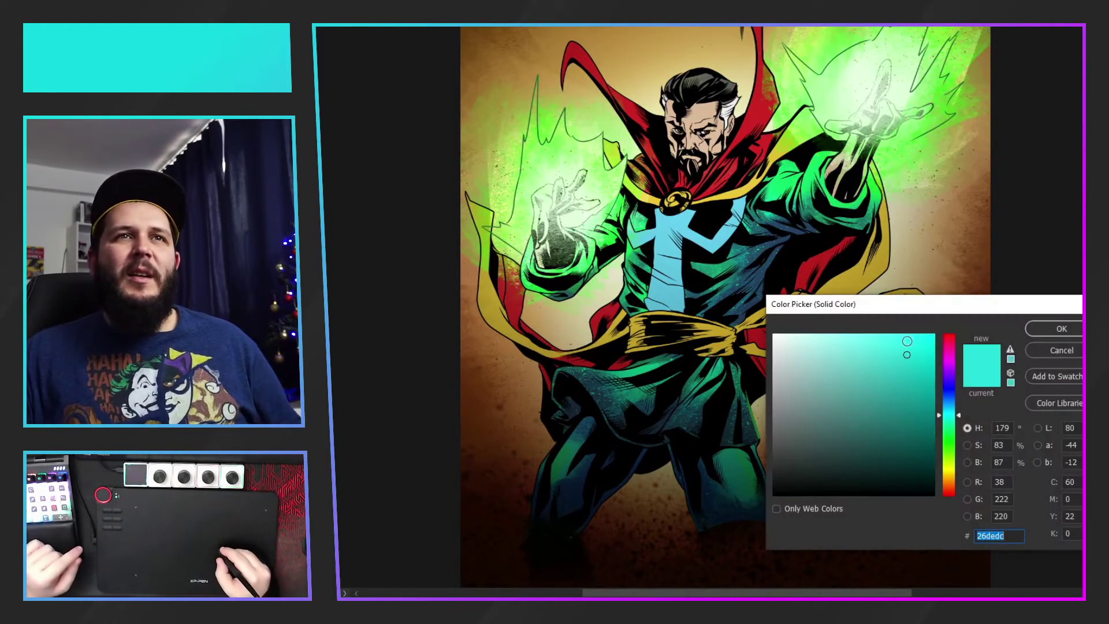
left_click(909, 340)
left_click(913, 338)
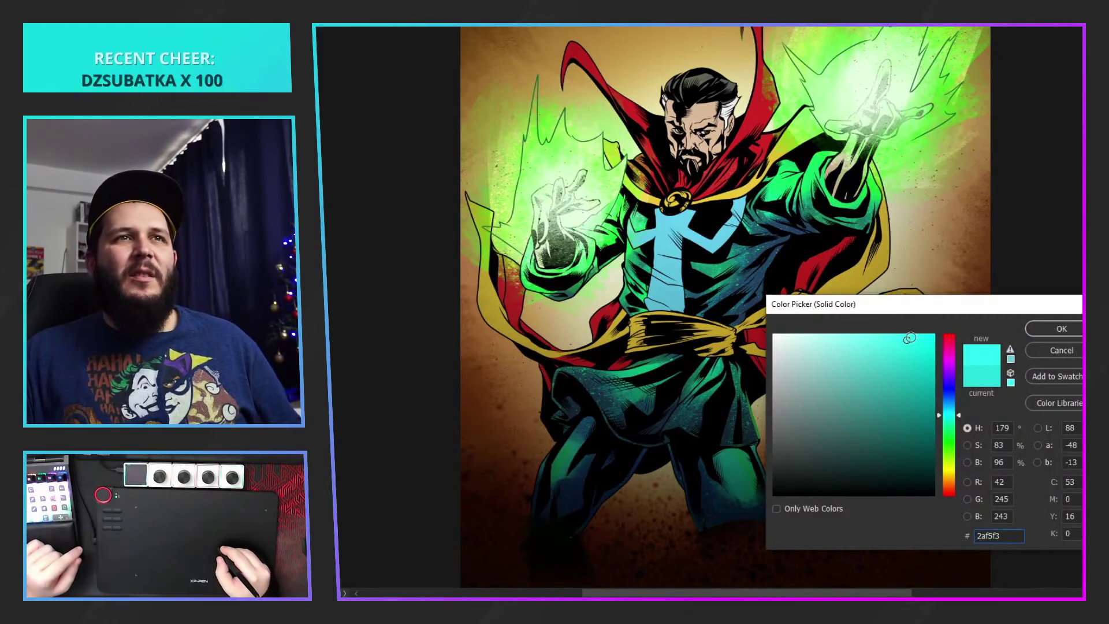
left_click(1066, 329)
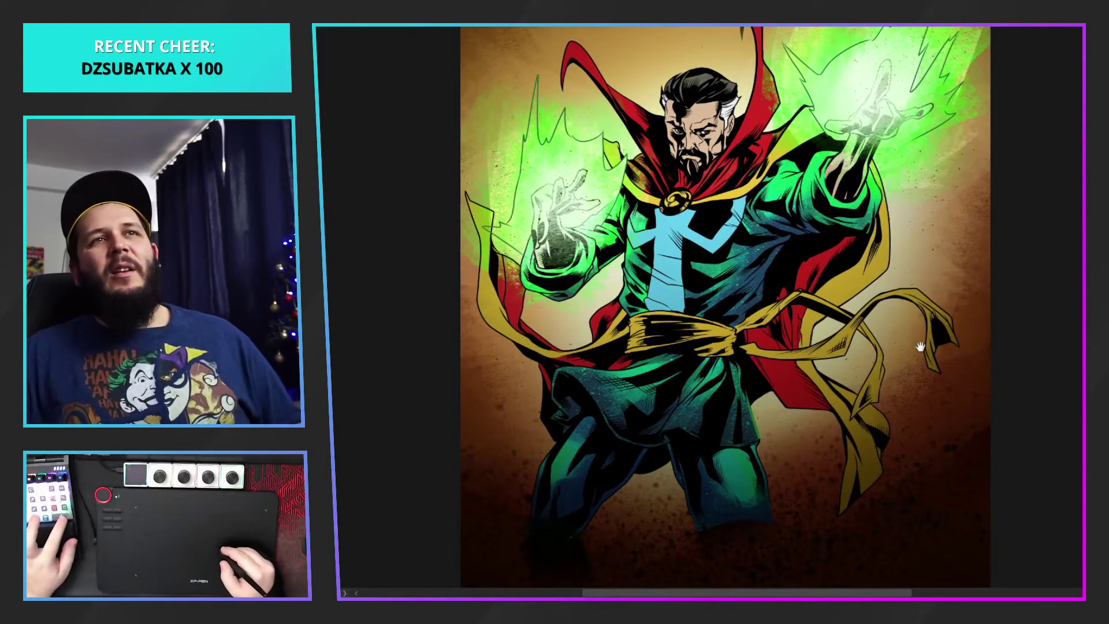
left_click_drag(920, 347, 922, 378)
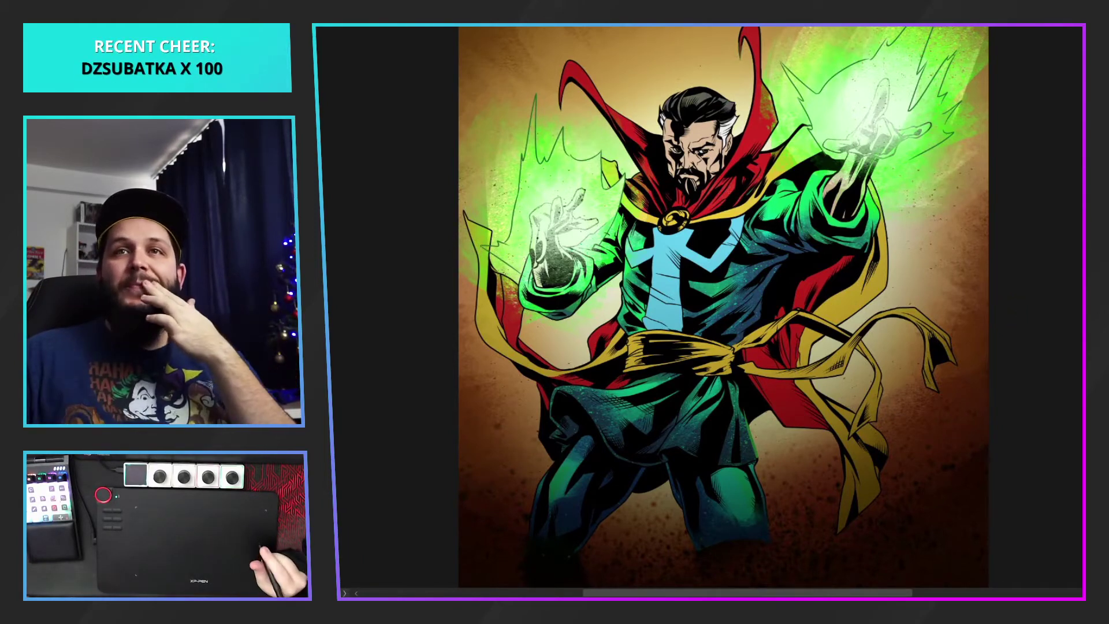
Try a dark red (891b1b) as the cape's solid colour and undo the change
scroll(694, 290, "up", 1)
scroll(693, 292, "up", 5)
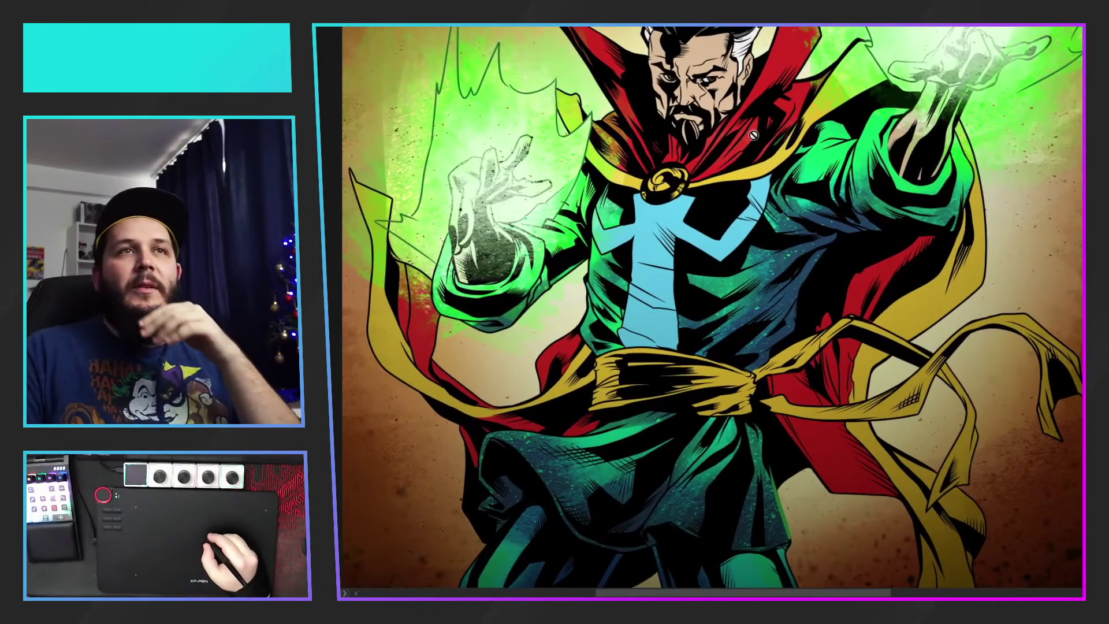
scroll(757, 171, "down", 3)
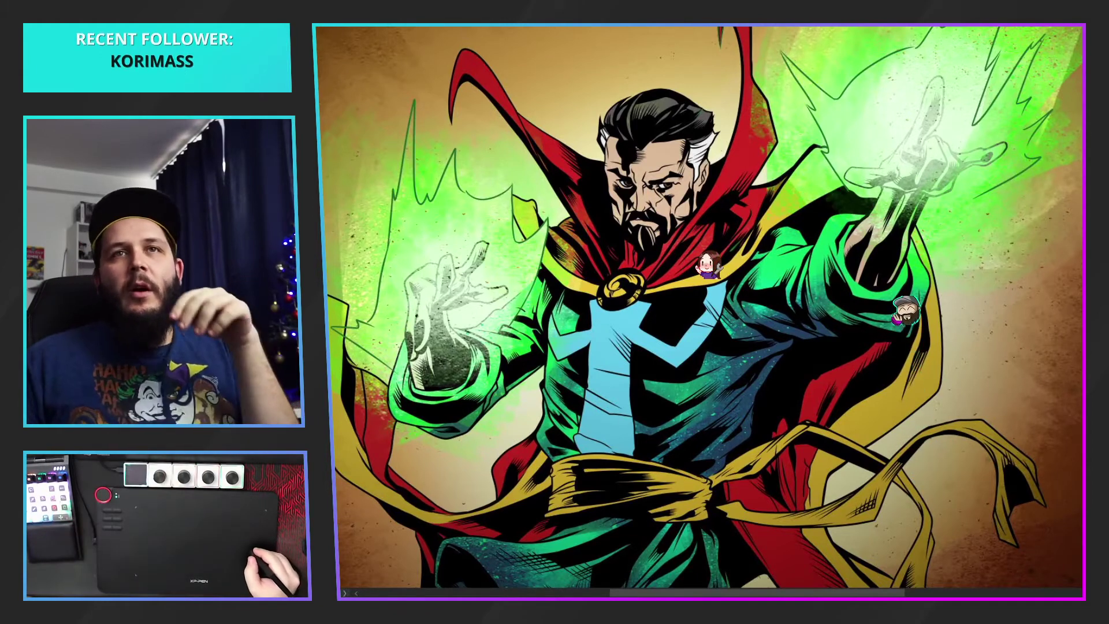
key("F12")
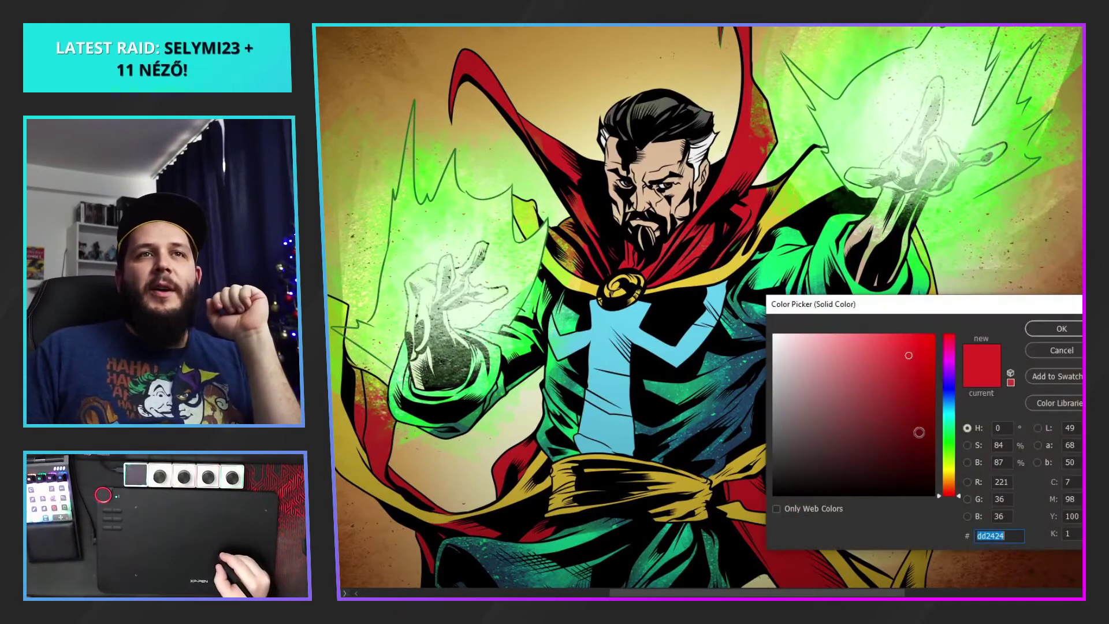
left_click(902, 425)
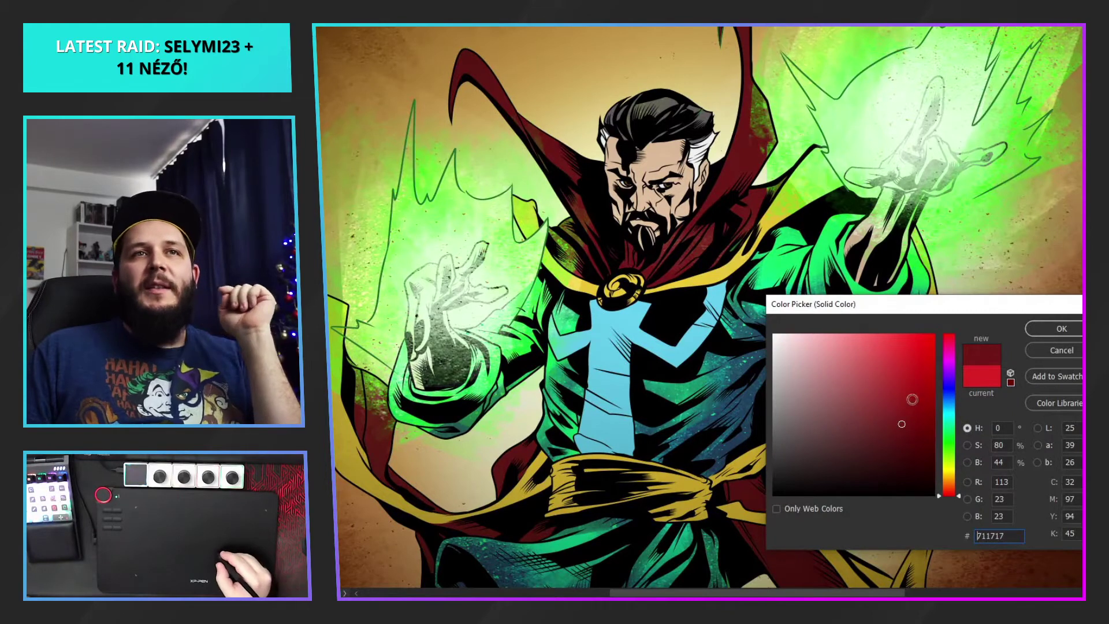
left_click(903, 409)
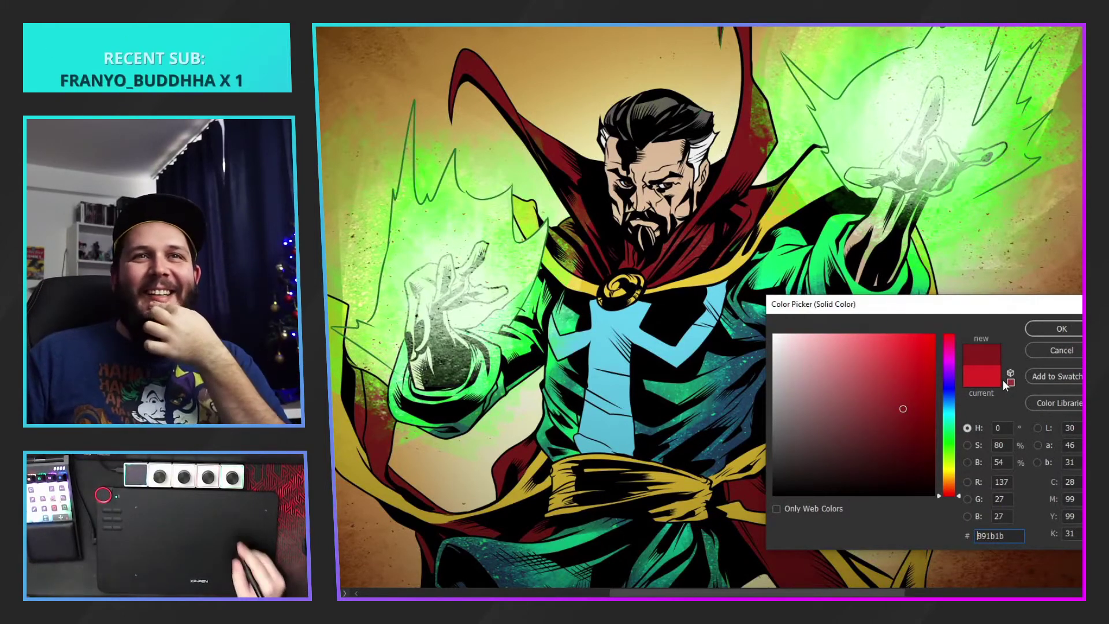
left_click(1063, 329)
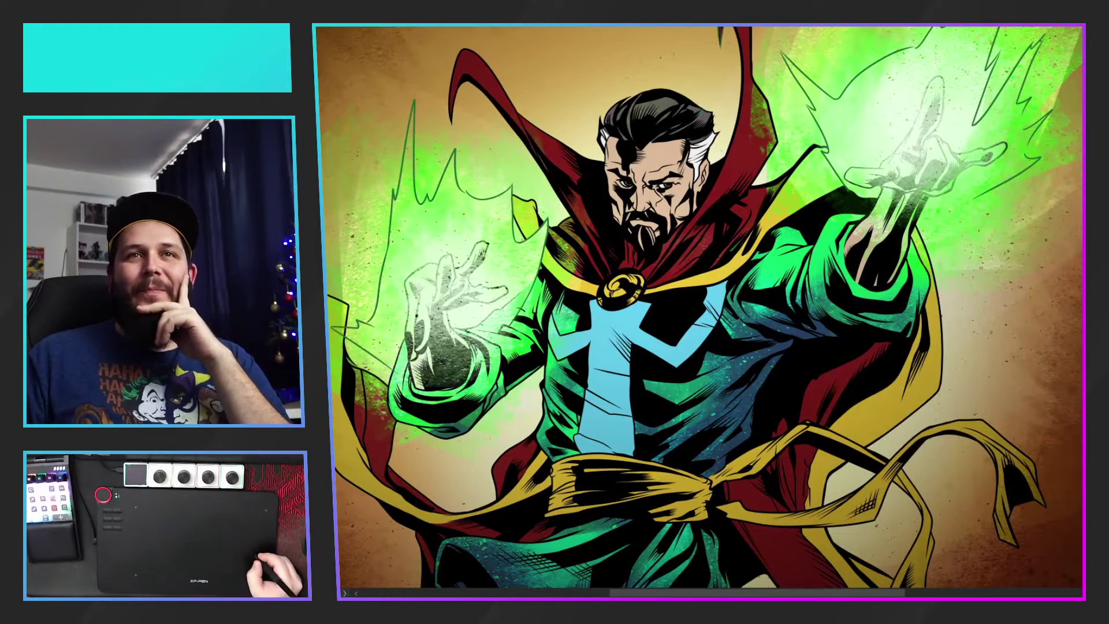
key("ctrl+z")
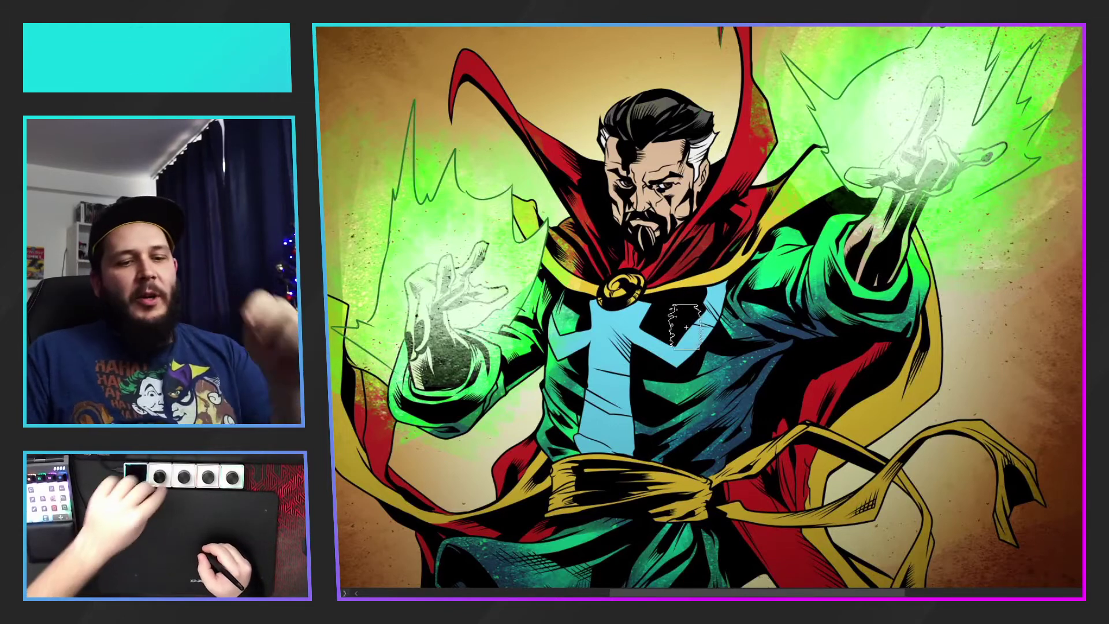
Reduce the textured brush size to 103 for painting on the red cape
key("bracketleft")
key("bracketleft")
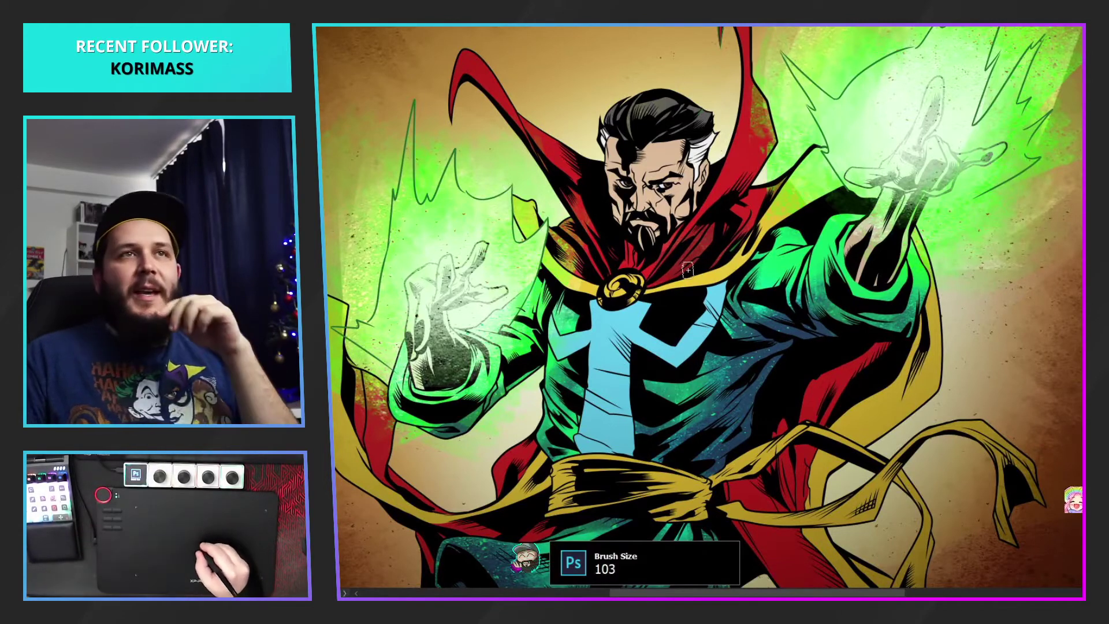